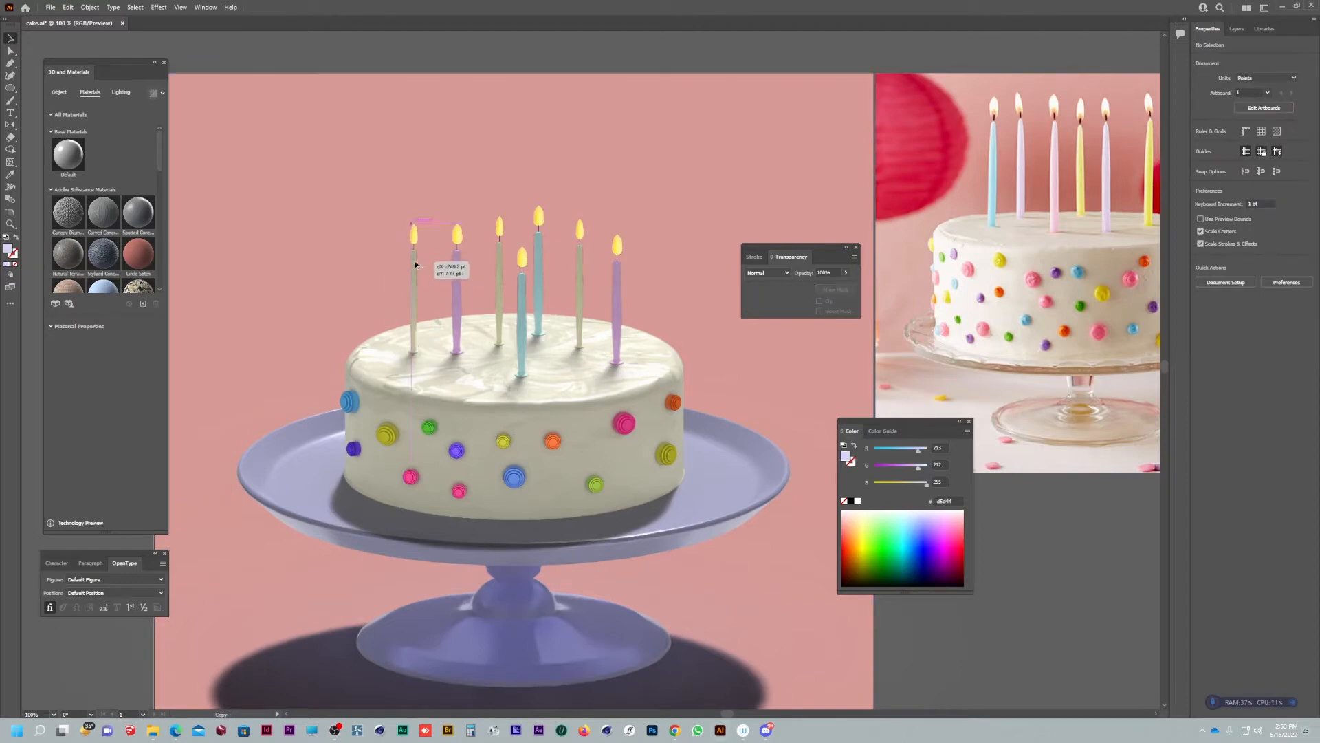
Step: Save the cake document and move the Transparency panel below the reference photo
{"action": "scroll", "coordinate": [570, 272], "scroll_direction": "down", "scroll_amount": 2}
{"action": "scroll", "coordinate": [570, 272], "scroll_direction": "up", "scroll_amount": 1}
{"action": "key", "text": "ctrl+s"}
{"action": "left_click_drag", "start_coordinate": [798, 247], "coordinate": [1070, 410]}
Step: Inspect the material properties of the cake stand and the cake body
{"action": "left_click", "coordinate": [619, 462]}
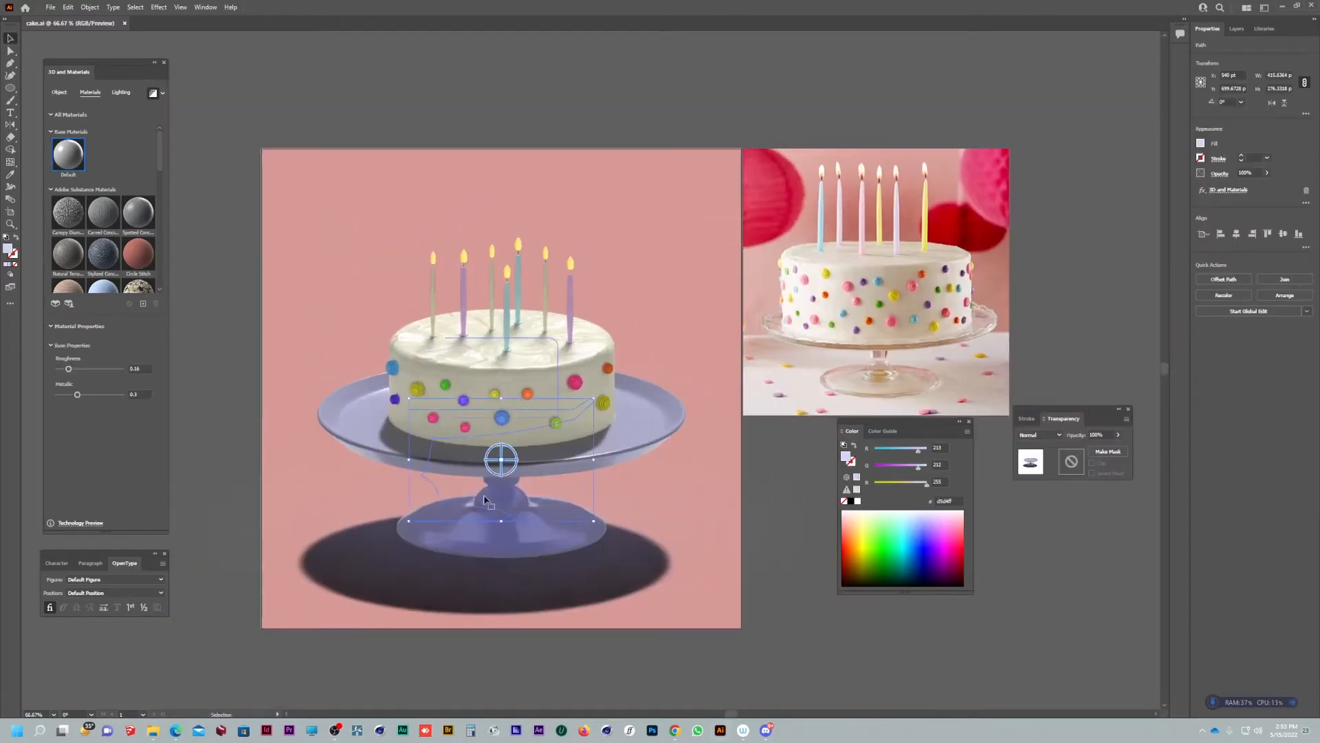
{"action": "left_click_drag", "start_coordinate": [767, 519], "coordinate": [757, 524]}
{"action": "left_click", "coordinate": [600, 429]}
{"action": "left_click_drag", "start_coordinate": [162, 385], "coordinate": [162, 395]}
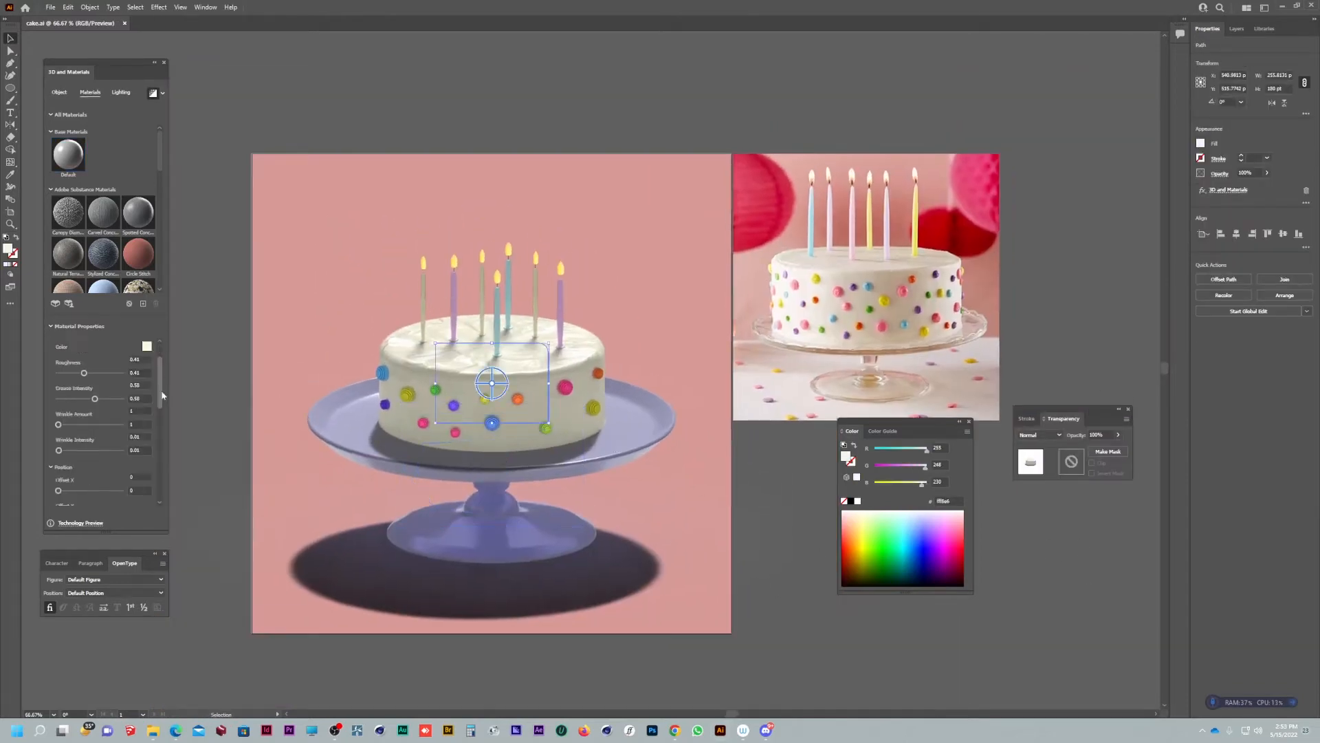
Step: Fill the cake stand with white and set its opacity to 80%
{"action": "left_click", "coordinate": [546, 480]}
{"action": "type", "text": "50"}
{"action": "left_click_drag", "start_coordinate": [1108, 434], "coordinate": [1038, 436]}
{"action": "key", "text": "Return"}
{"action": "key", "text": "minus"}
{"action": "left_click", "coordinate": [857, 502]}
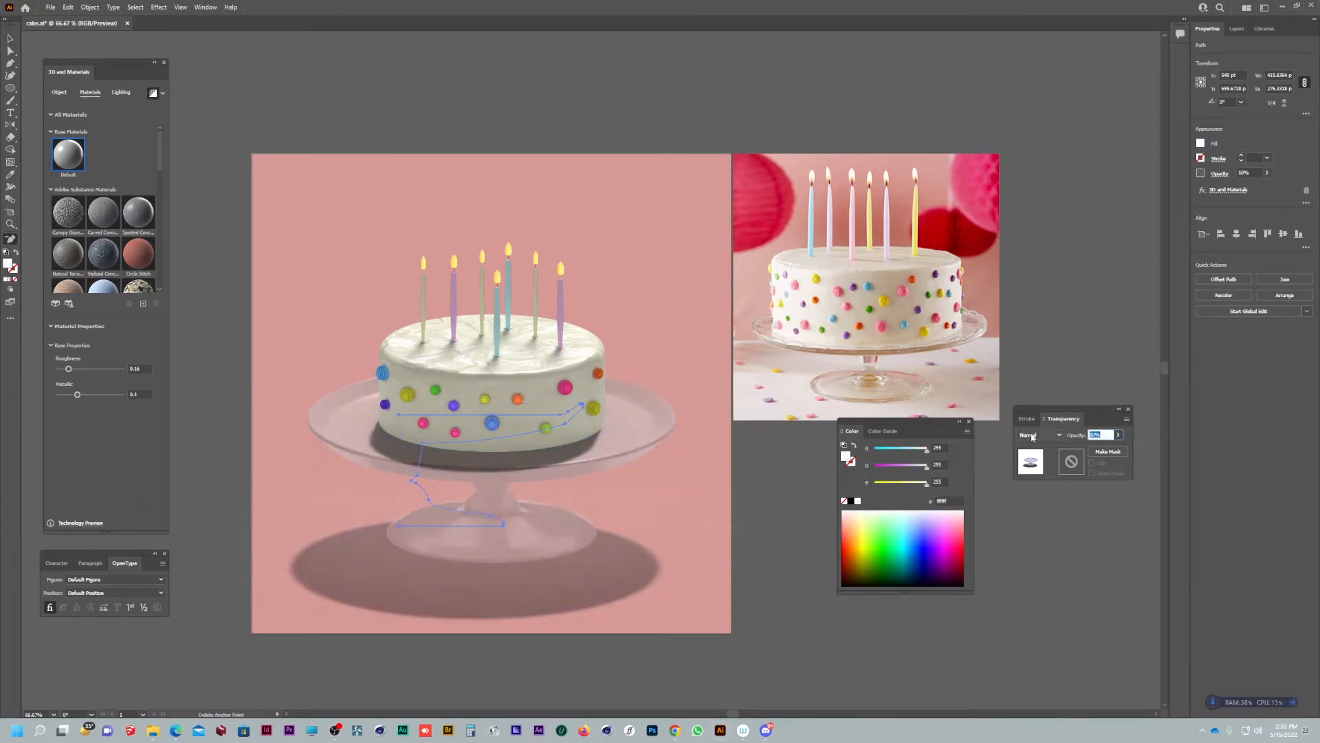
{"action": "type", "text": "80"}
{"action": "key", "text": "Return"}
Step: Try the Color Dodge and Lighten blend modes on the cake stand, then restore Normal
{"action": "left_click", "coordinate": [1040, 435]}
{"action": "left_click", "coordinate": [1041, 521]}
{"action": "left_click", "coordinate": [1044, 435]}
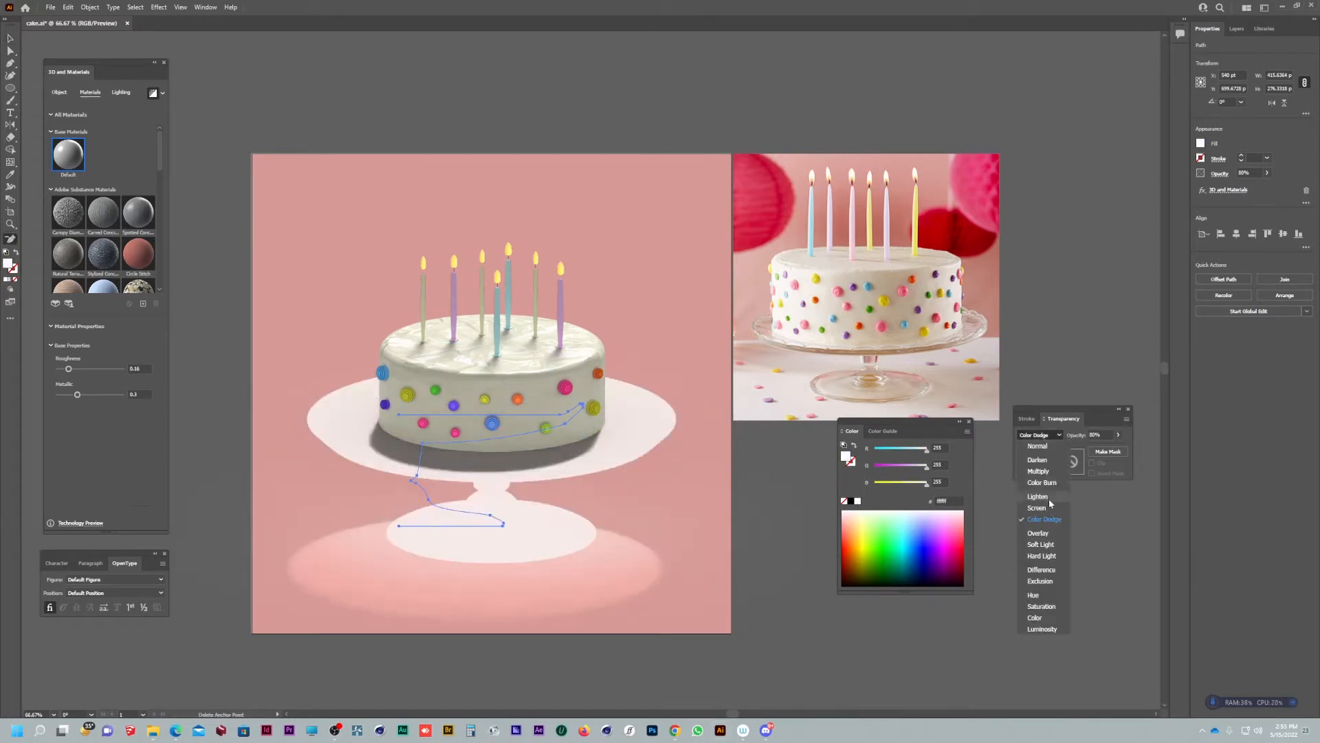
{"action": "left_click", "coordinate": [1038, 500]}
{"action": "left_click", "coordinate": [1038, 435]}
{"action": "left_click", "coordinate": [1032, 446]}
{"action": "left_click", "coordinate": [775, 518]}
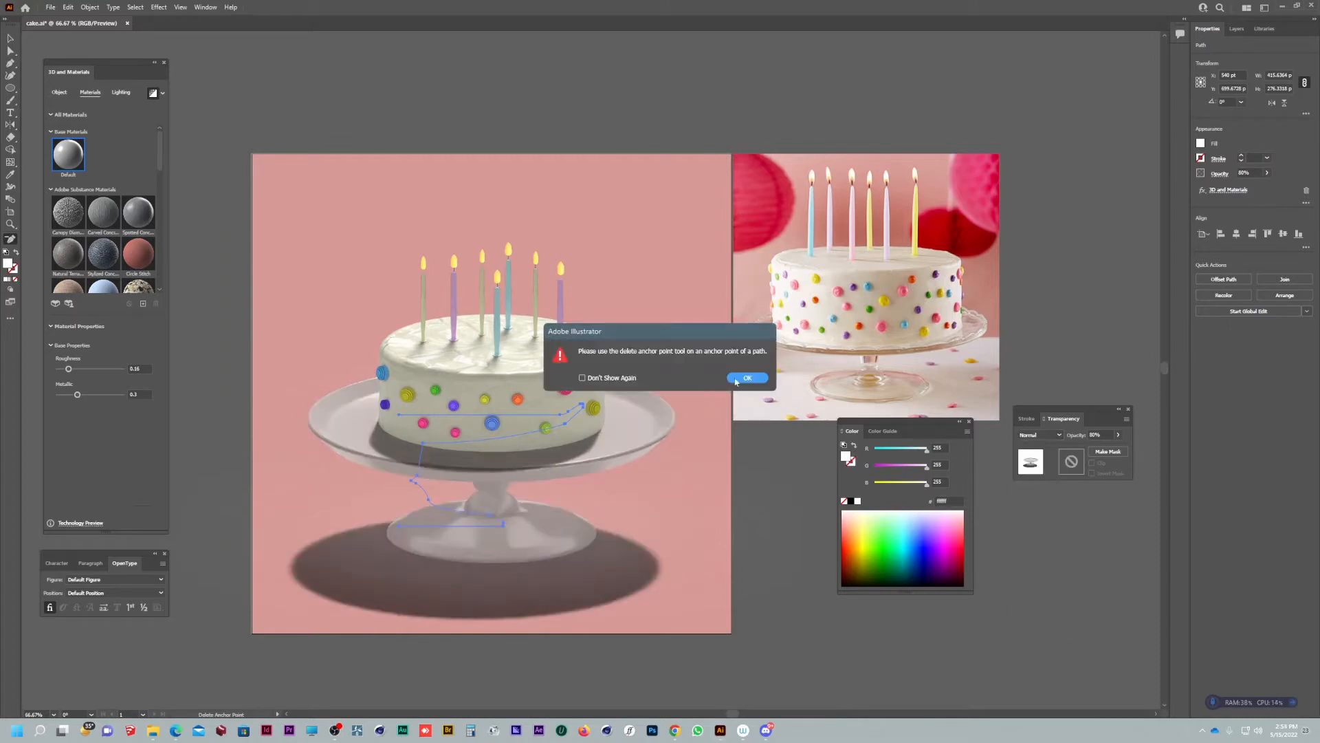
{"action": "left_click", "coordinate": [744, 380]}
Step: Save the document and reduce the green component of the pink background rectangle's fill
{"action": "key", "text": "v"}
{"action": "left_click", "coordinate": [318, 100]}
{"action": "key", "text": "ctrl+s"}
{"action": "left_click", "coordinate": [388, 196]}
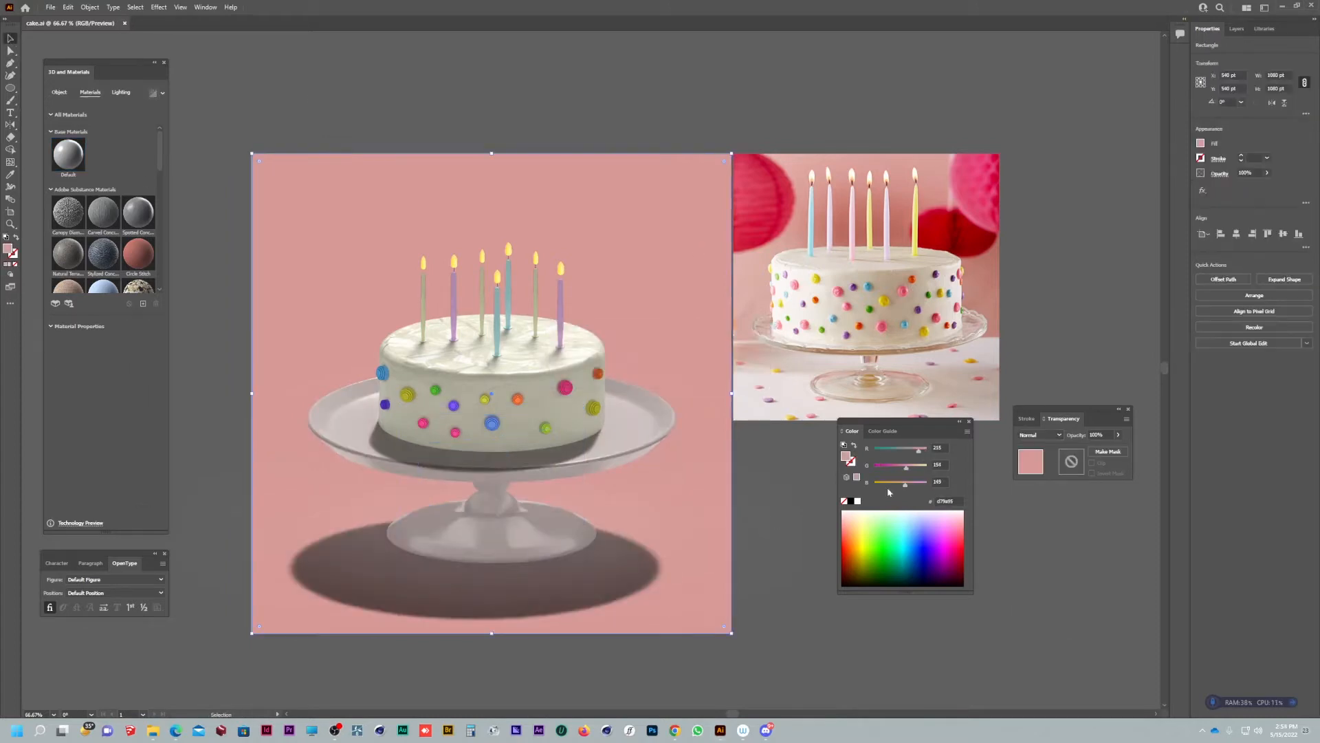
{"action": "left_click_drag", "start_coordinate": [905, 468], "coordinate": [894, 470]}
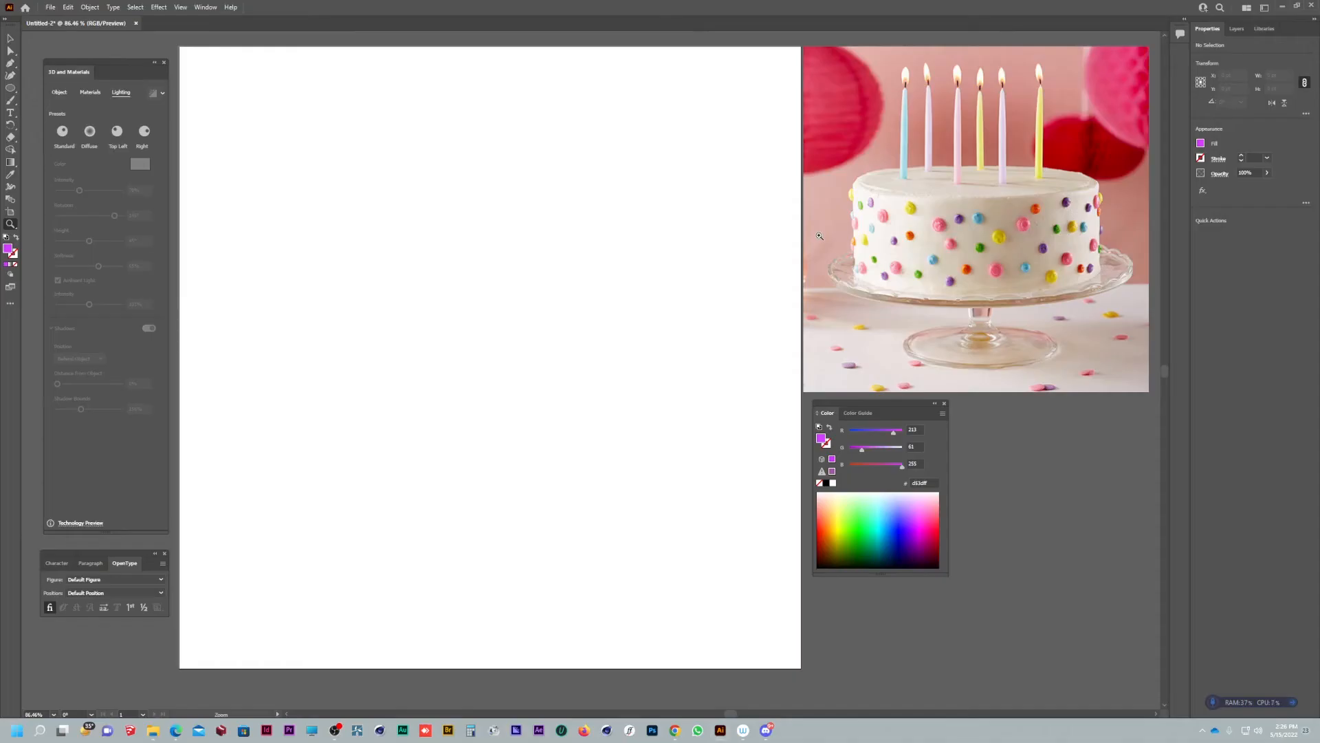
Step: Deselect everything in the blank document and display the 3D object type settings
{"action": "key", "text": "v"}
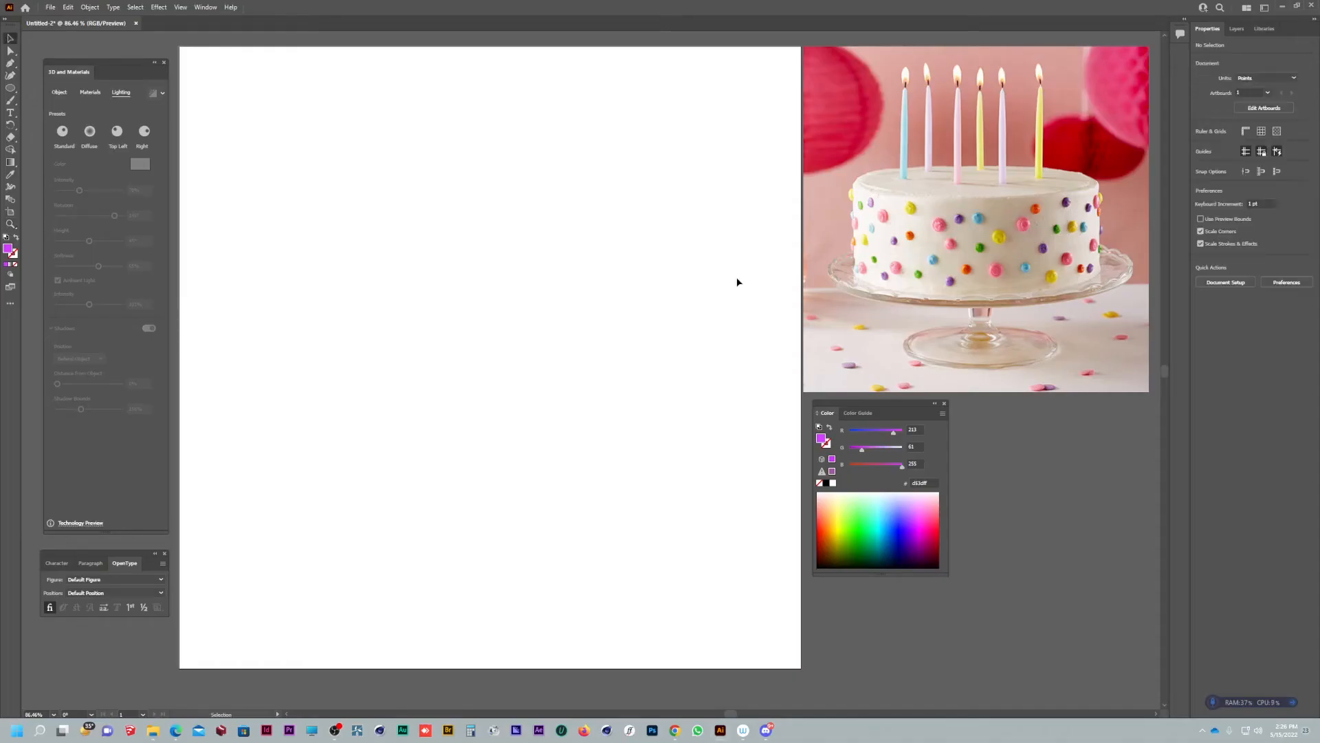
{"action": "left_click", "coordinate": [1046, 253]}
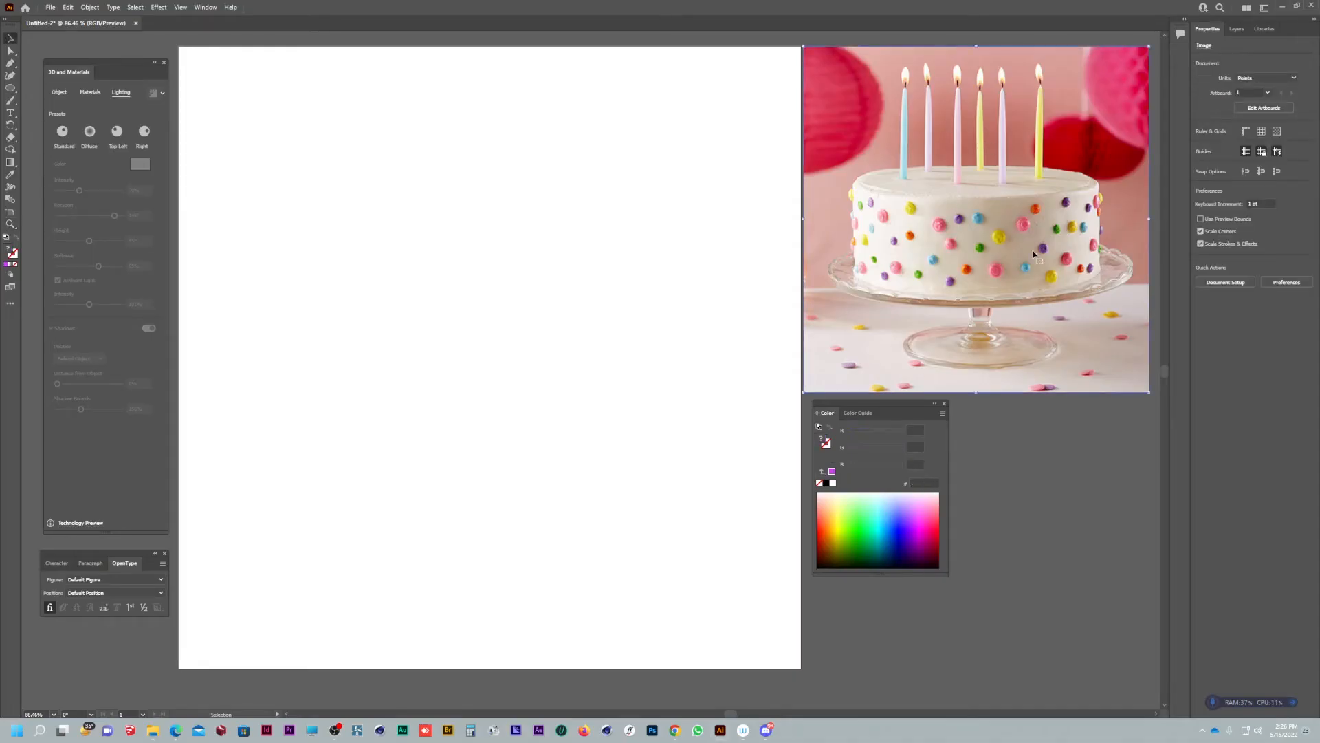
{"action": "left_click", "coordinate": [700, 218]}
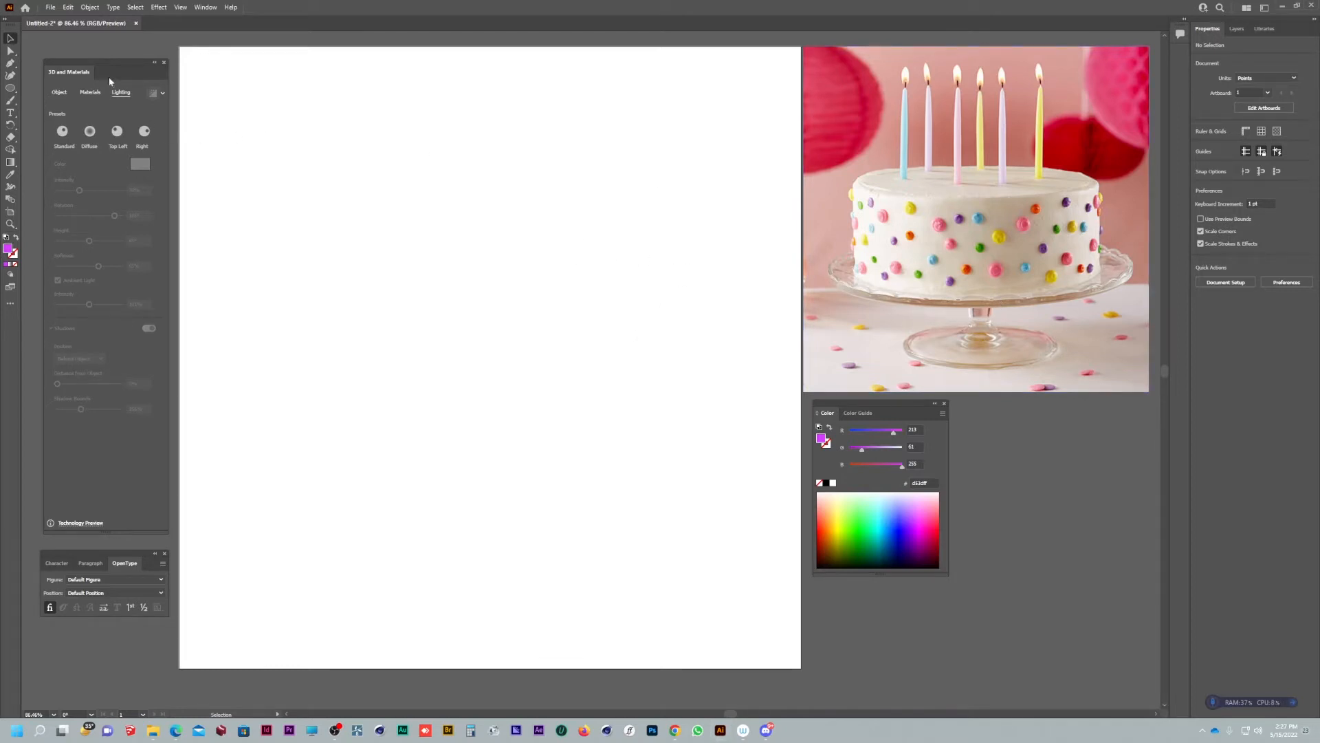
{"action": "left_click", "coordinate": [59, 92]}
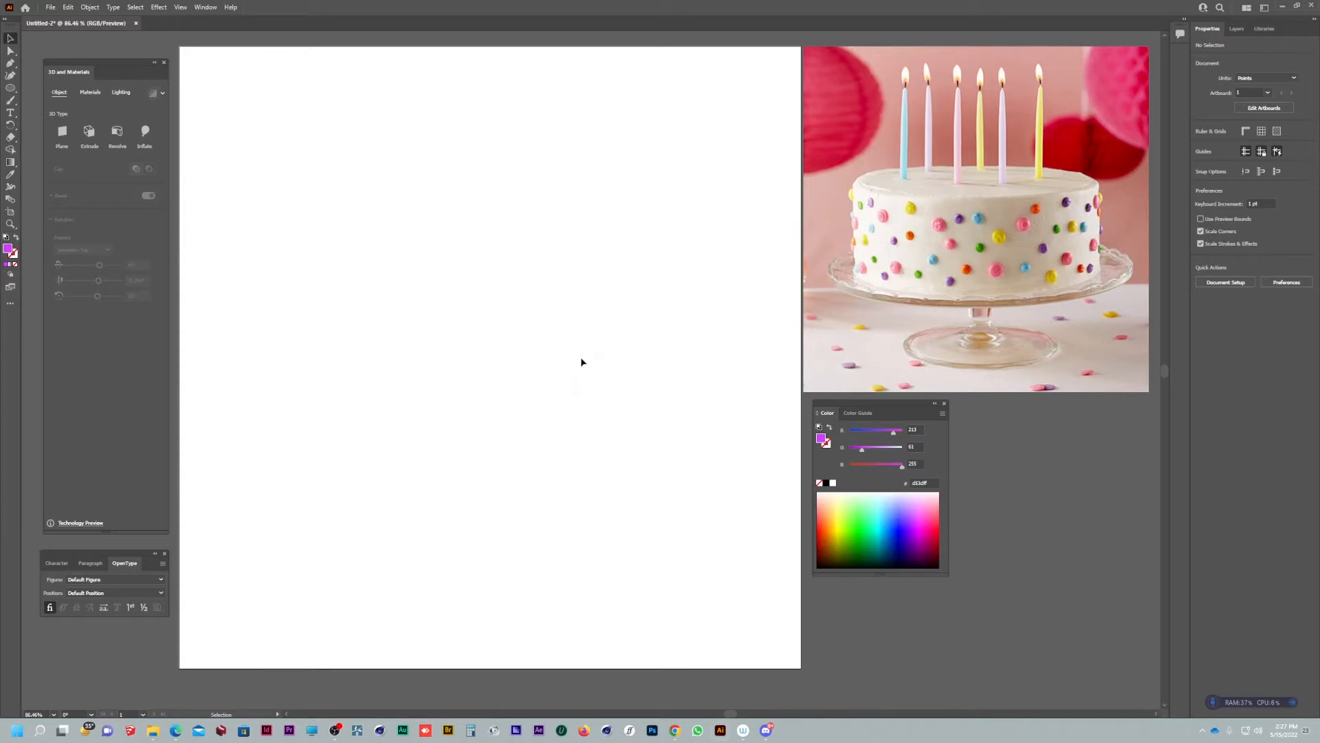
Step: With the Pen tool, draw the plate's half-profile from the artboard's vertical centre line, with a flat top, upturned rim and curved underside
{"action": "key", "text": "p"}
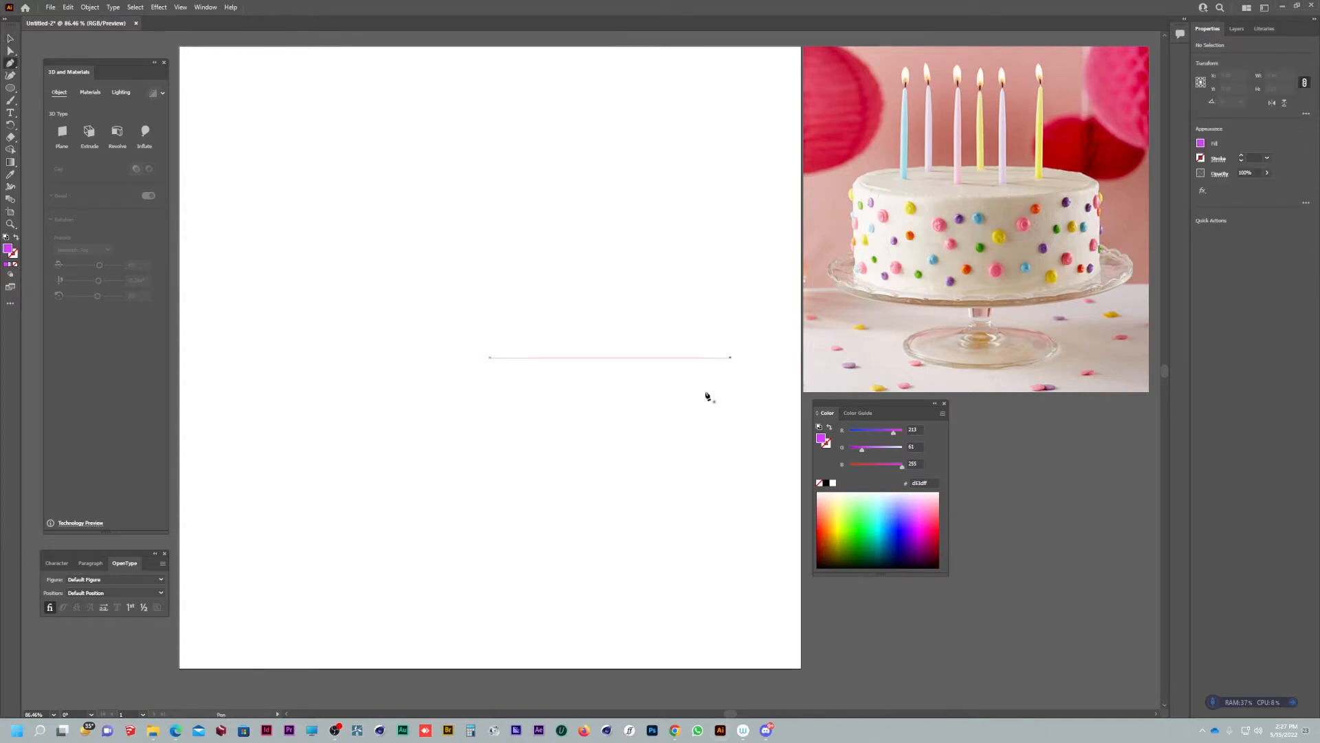
{"action": "left_click", "coordinate": [490, 368]}
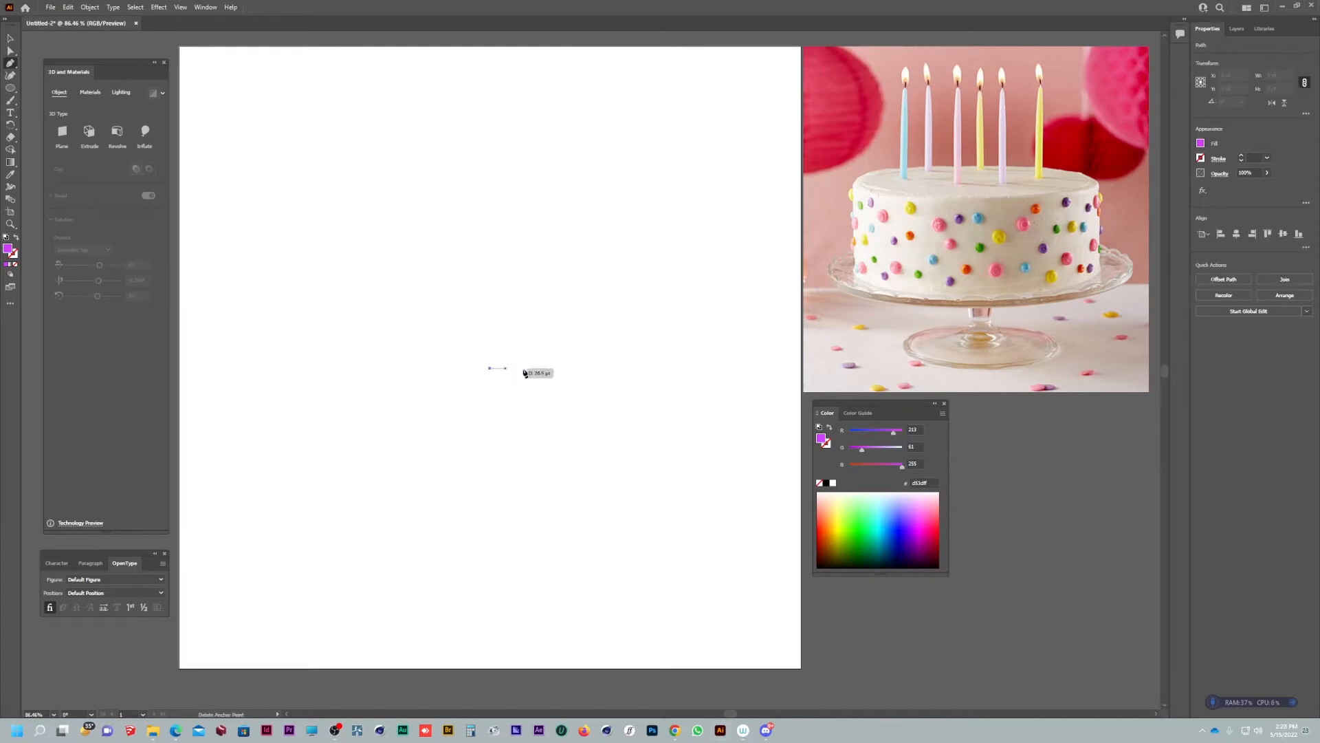
{"action": "left_click", "coordinate": [704, 369]}
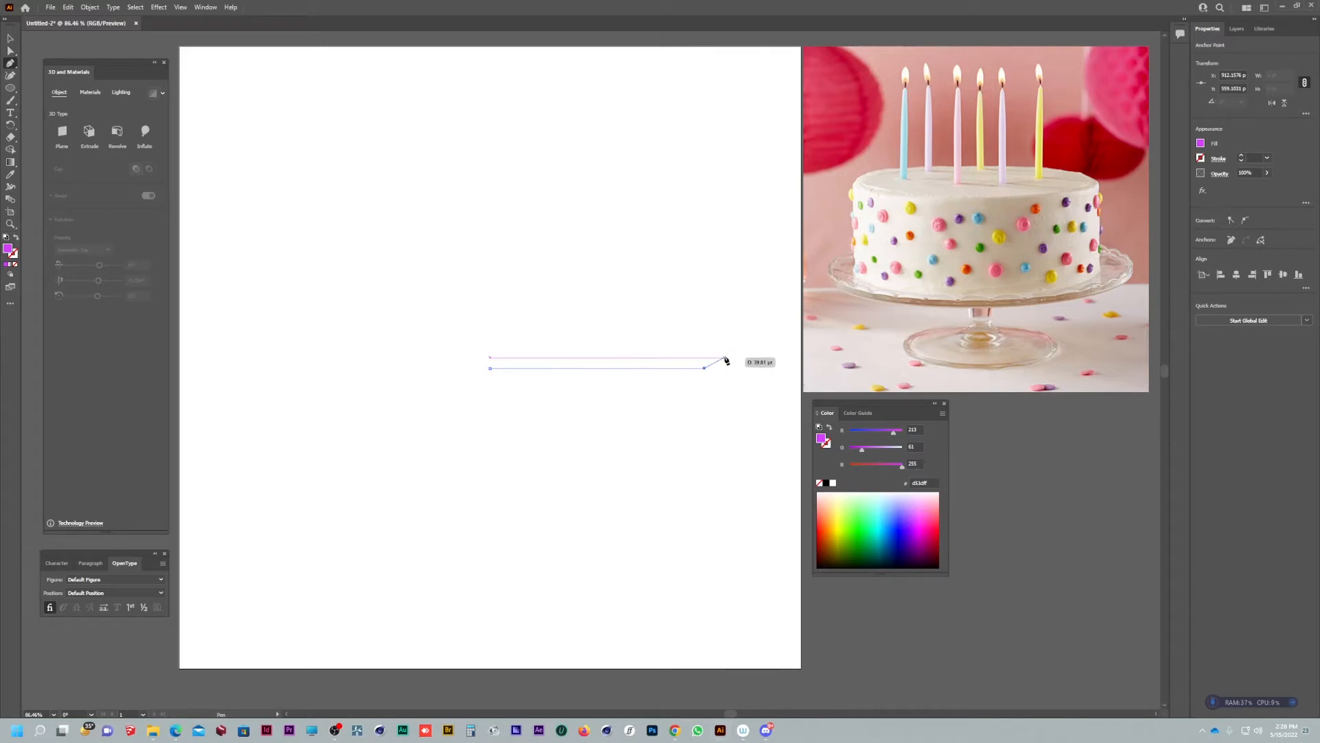
{"action": "left_click", "coordinate": [726, 355]}
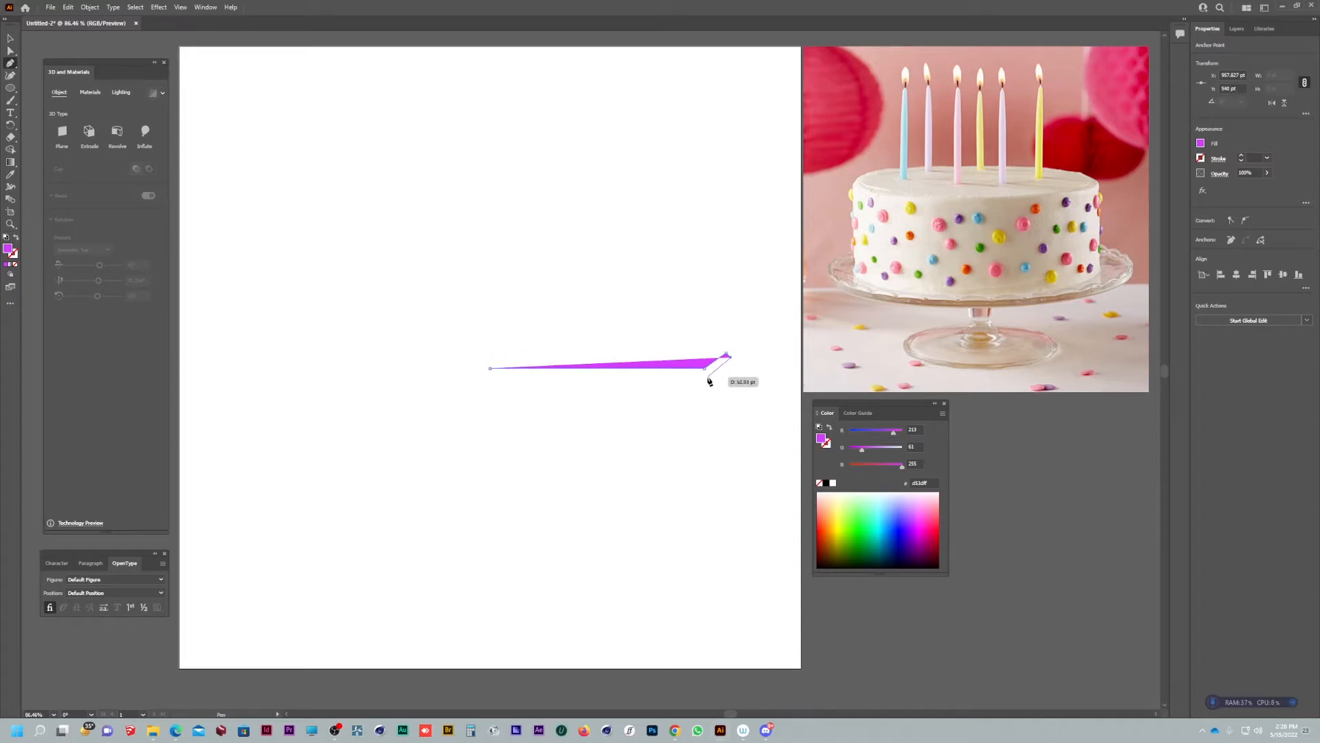
{"action": "left_click", "coordinate": [706, 379]}
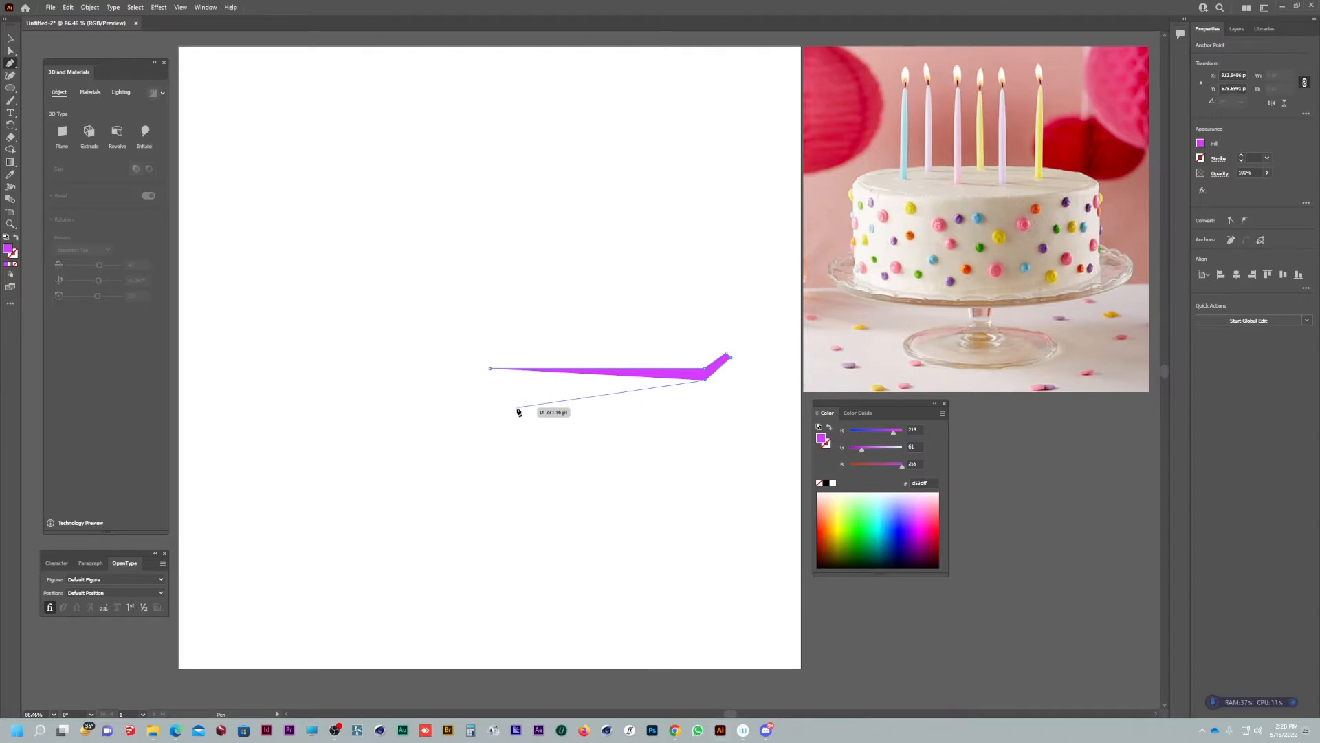
{"action": "left_click_drag", "start_coordinate": [511, 405], "coordinate": [400, 409]}
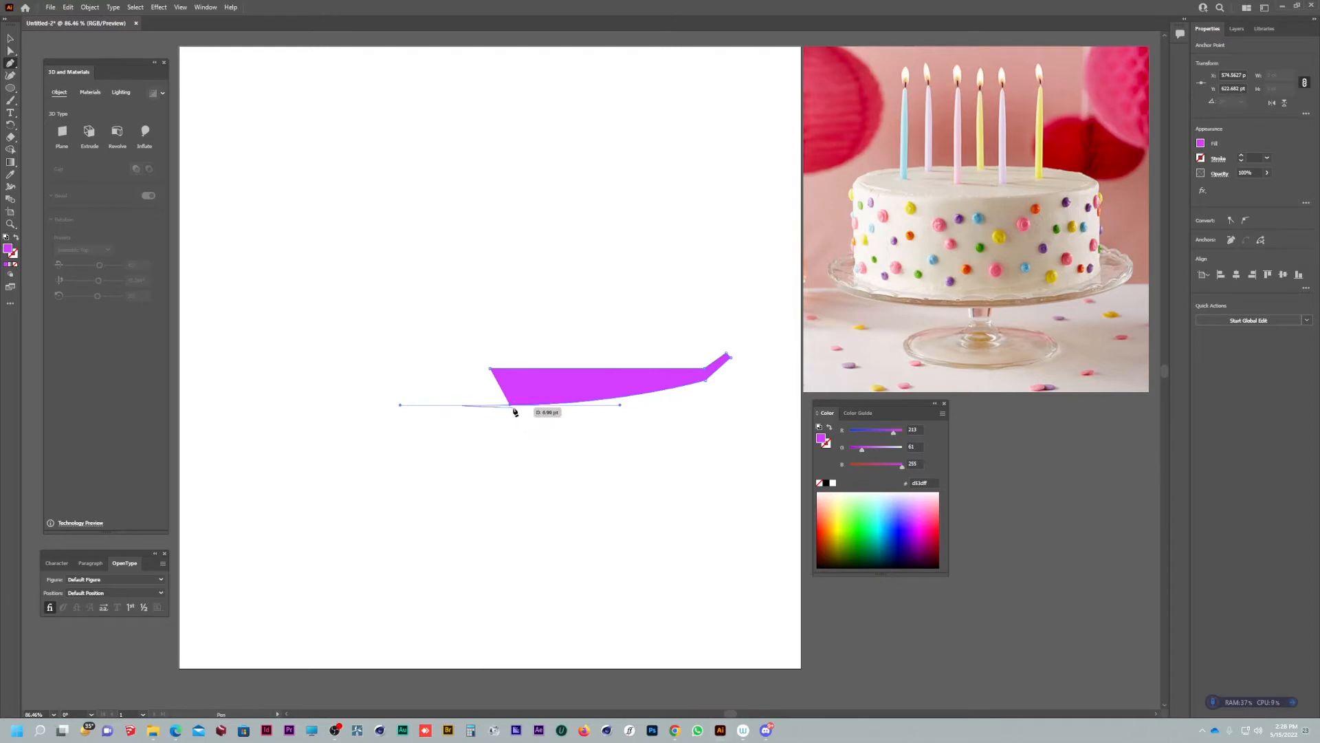
{"action": "left_click", "coordinate": [511, 406]}
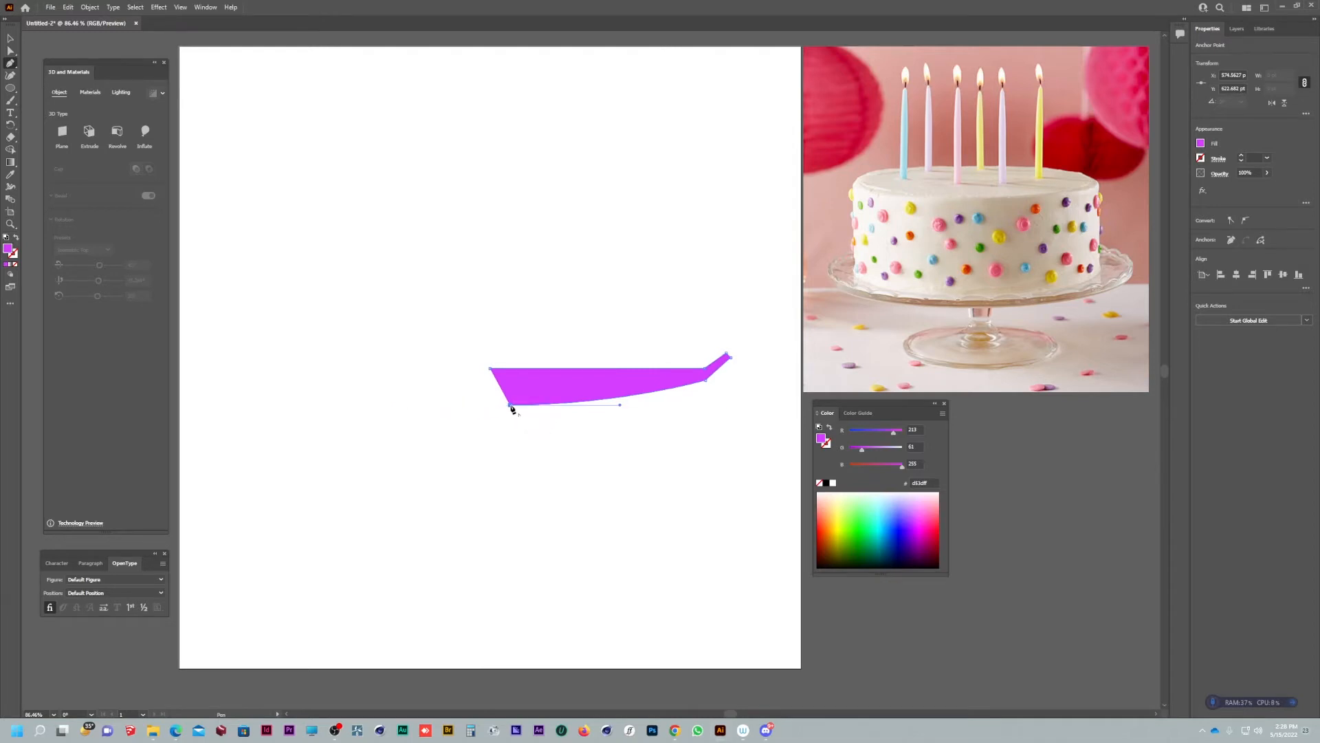
Step: Continue the path down a narrow tapering stem with a small notch, and curve it outward along the top of the base
{"action": "left_click", "coordinate": [503, 446]}
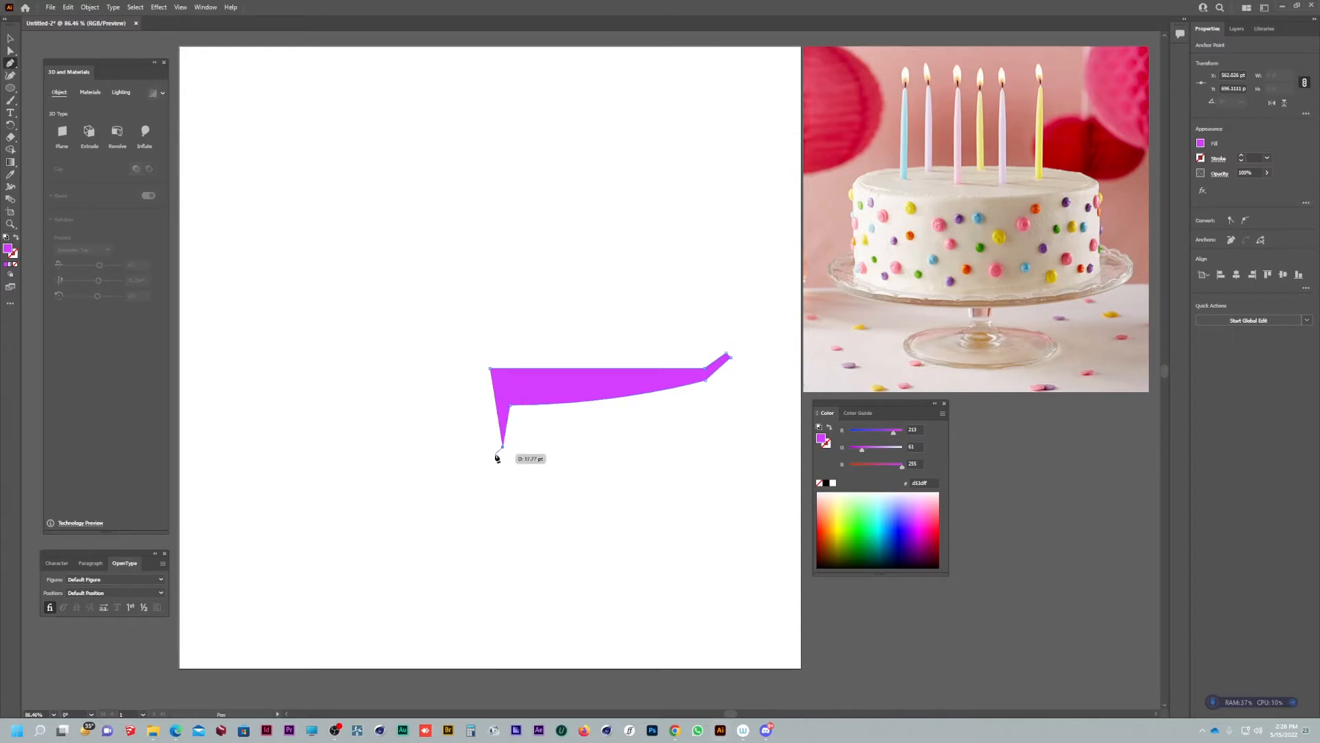
{"action": "left_click", "coordinate": [495, 453]}
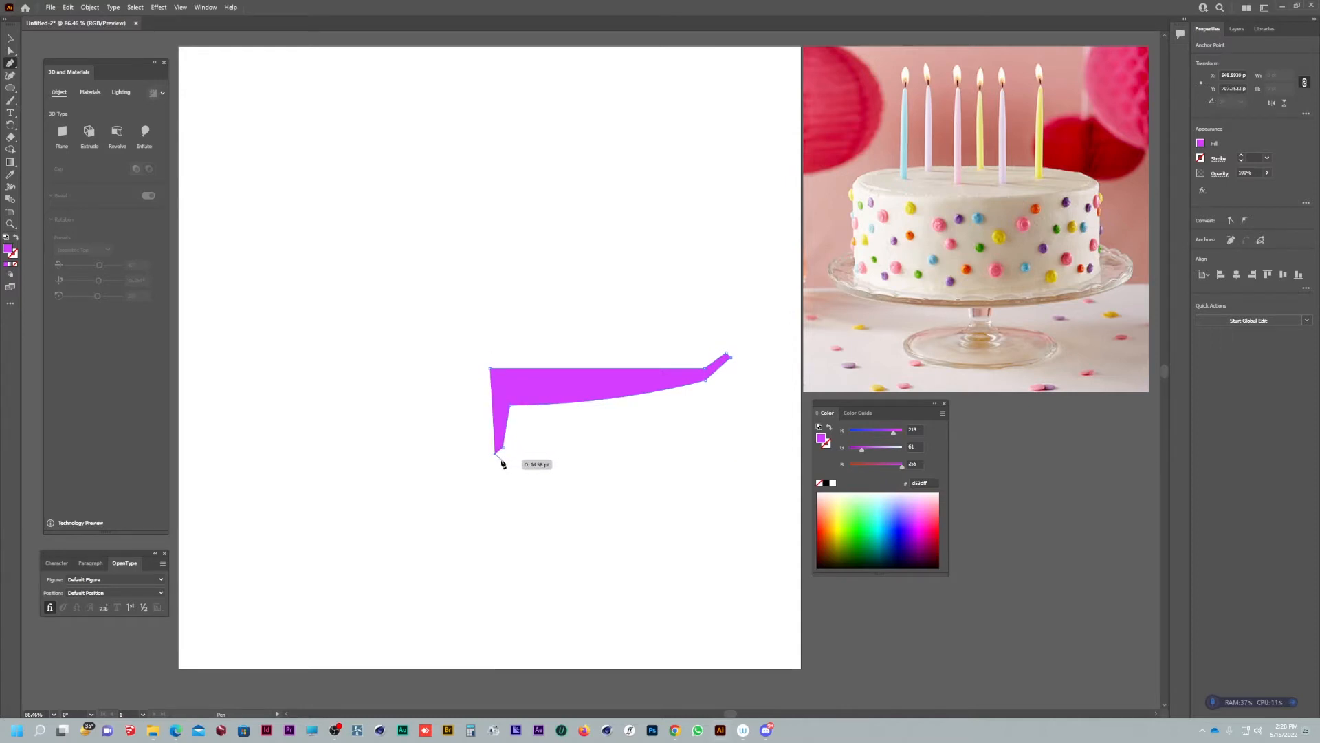
{"action": "left_click", "coordinate": [500, 456]}
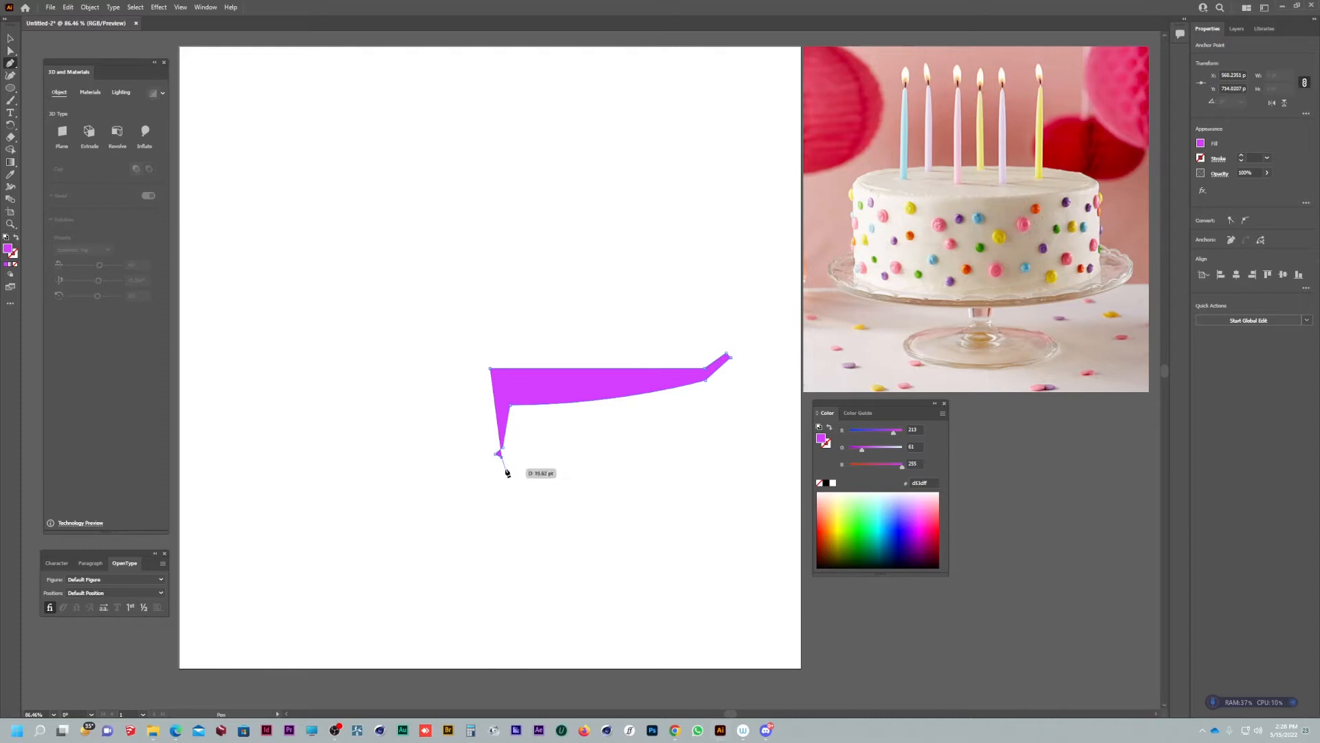
{"action": "left_click_drag", "start_coordinate": [507, 473], "coordinate": [553, 498]}
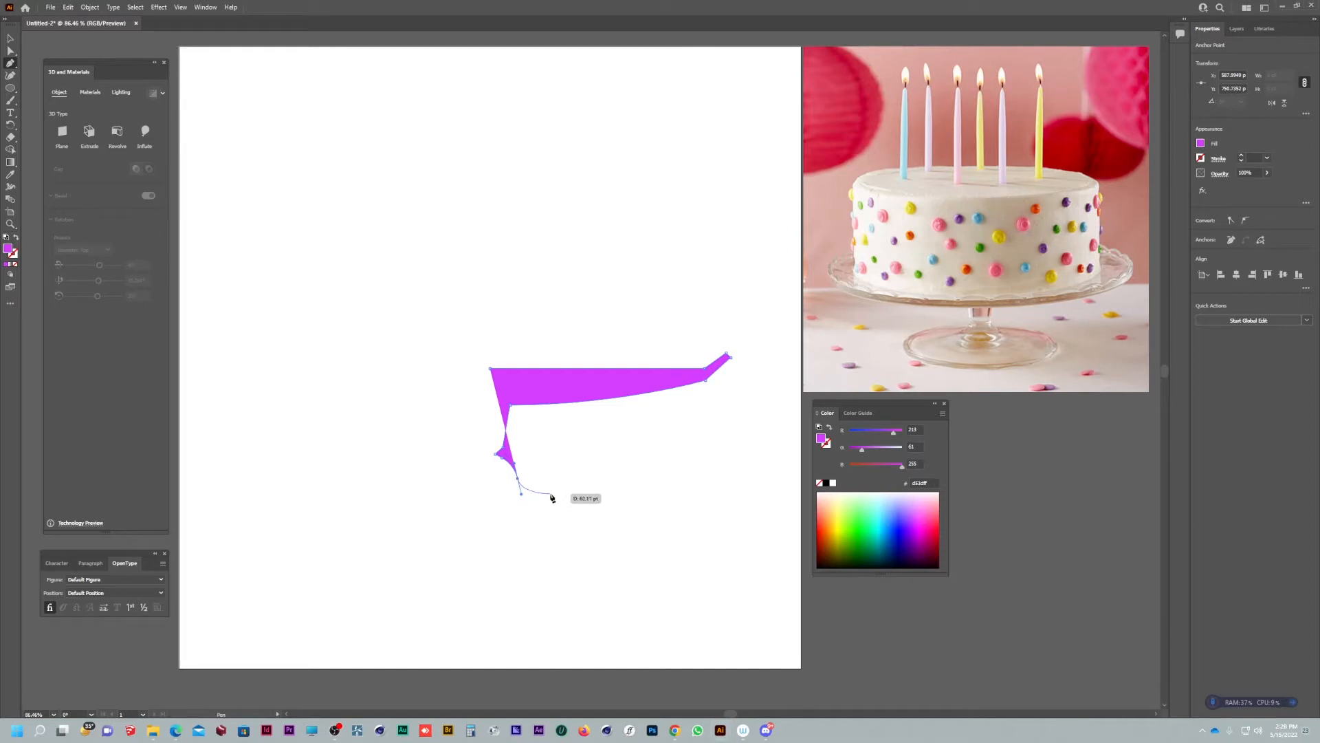
{"action": "left_click", "coordinate": [608, 500]}
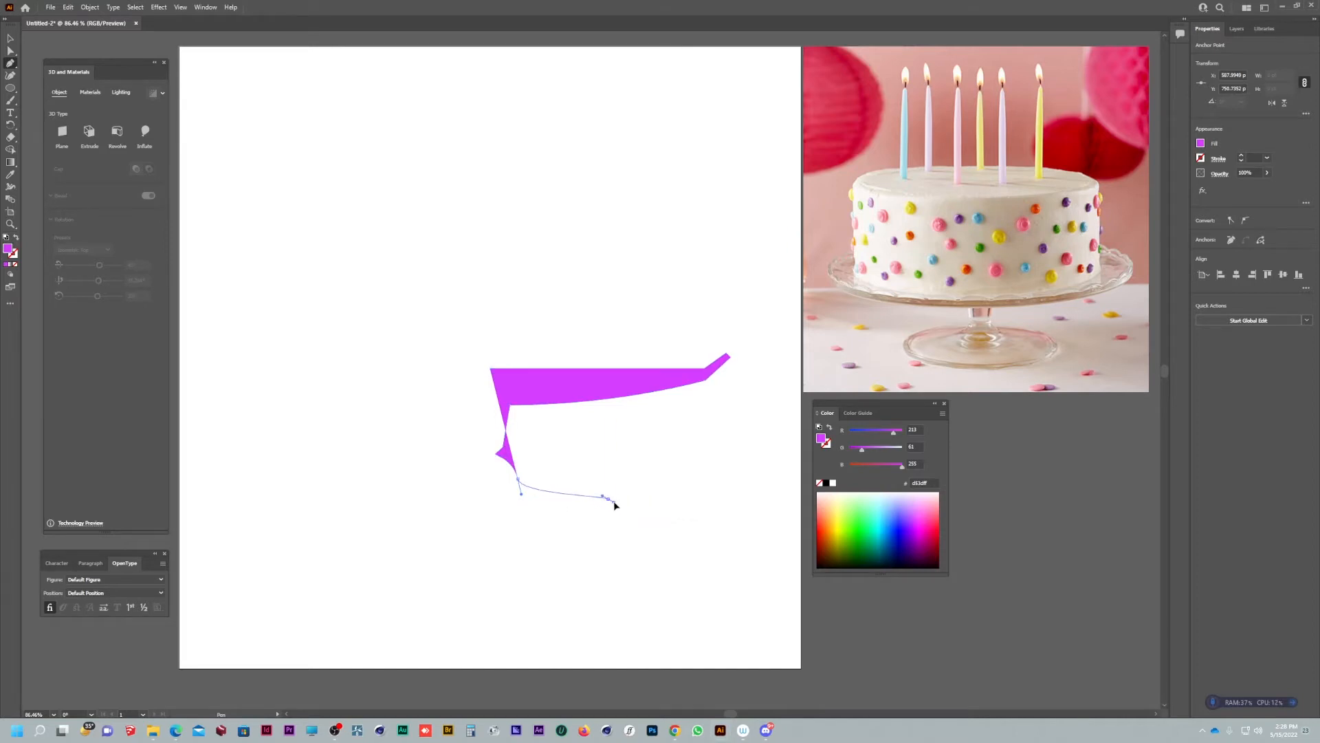
Step: Draw the sloped outer edge of the stand's base, undoing the misplaced anchor points
{"action": "left_click_drag", "start_coordinate": [614, 503], "coordinate": [624, 518]}
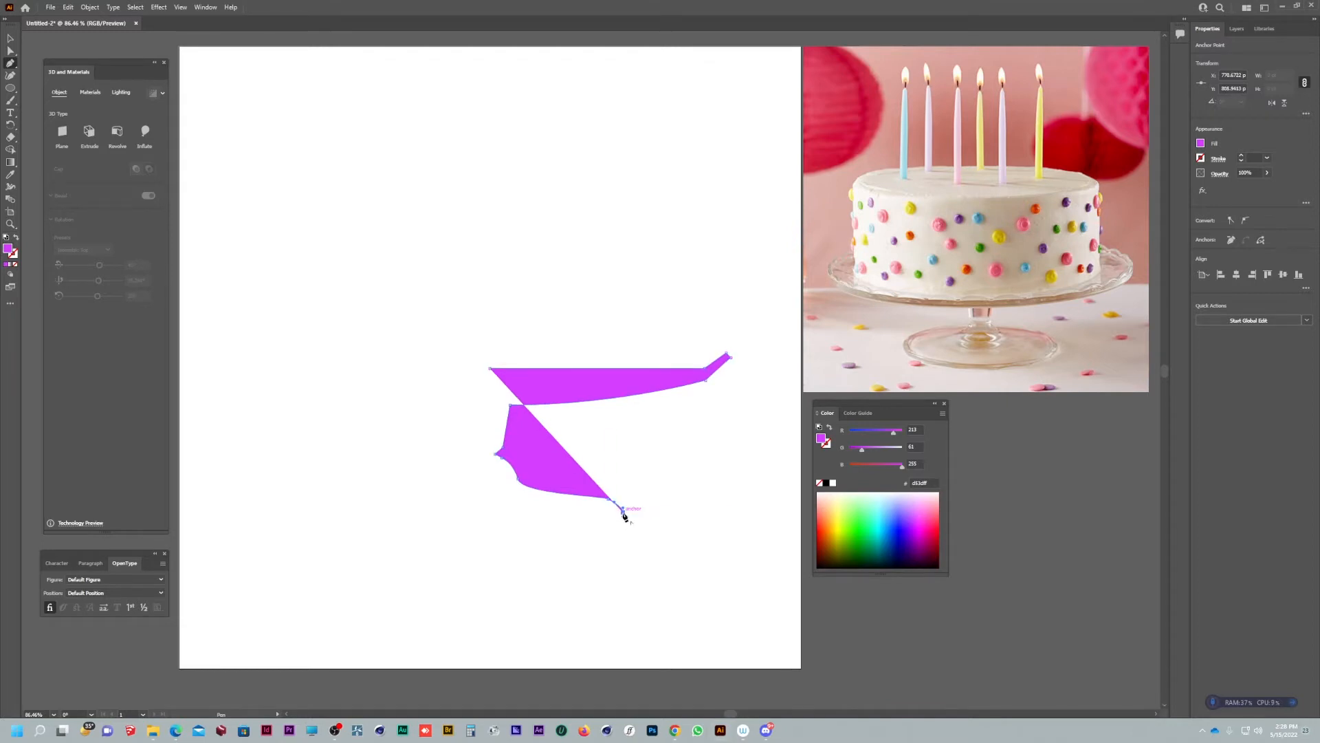
{"action": "scroll", "coordinate": [623, 514], "scroll_direction": "up", "scroll_amount": 5}
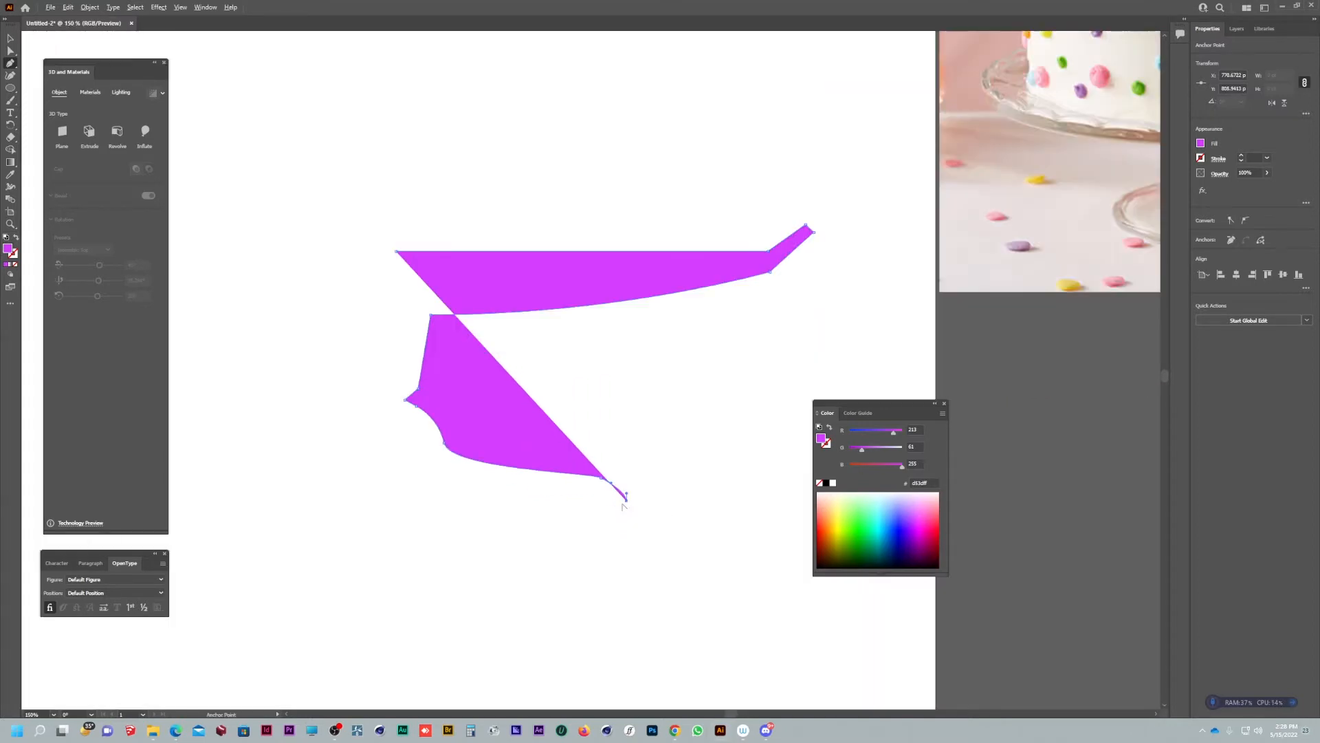
{"action": "key", "text": "ctrl+z"}
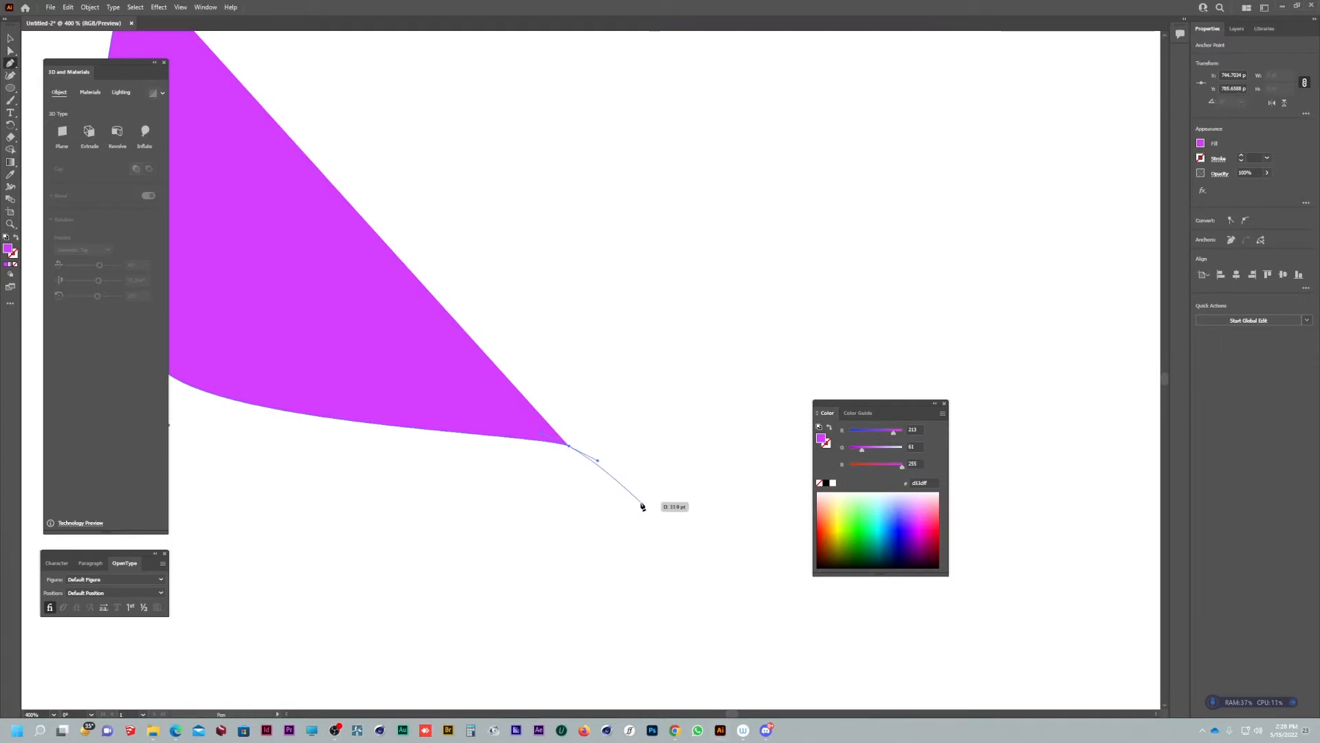
{"action": "mouse_move", "coordinate": [640, 503]}
{"action": "left_mouse_down"}
{"action": "mouse_move", "coordinate": [641, 520]}
{"action": "mouse_move", "coordinate": [655, 496]}
{"action": "mouse_move", "coordinate": [637, 515]}
{"action": "left_mouse_up"}
{"action": "key", "text": "ctrl+z"}
{"action": "scroll", "coordinate": [637, 514], "scroll_direction": "down", "scroll_amount": 4}
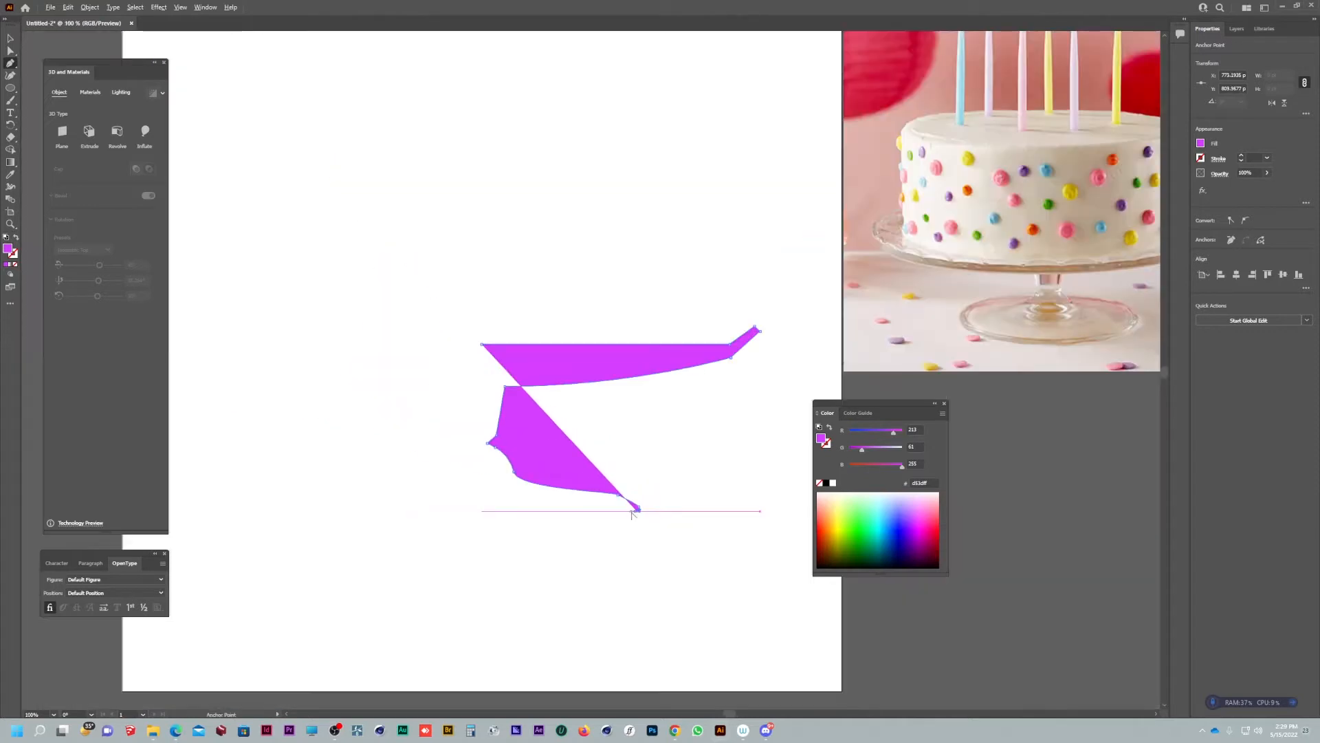
Step: Close the half-profile with a flat bottom and a straight edge along the centre line, and deselect it
{"action": "left_click", "coordinate": [482, 512]}
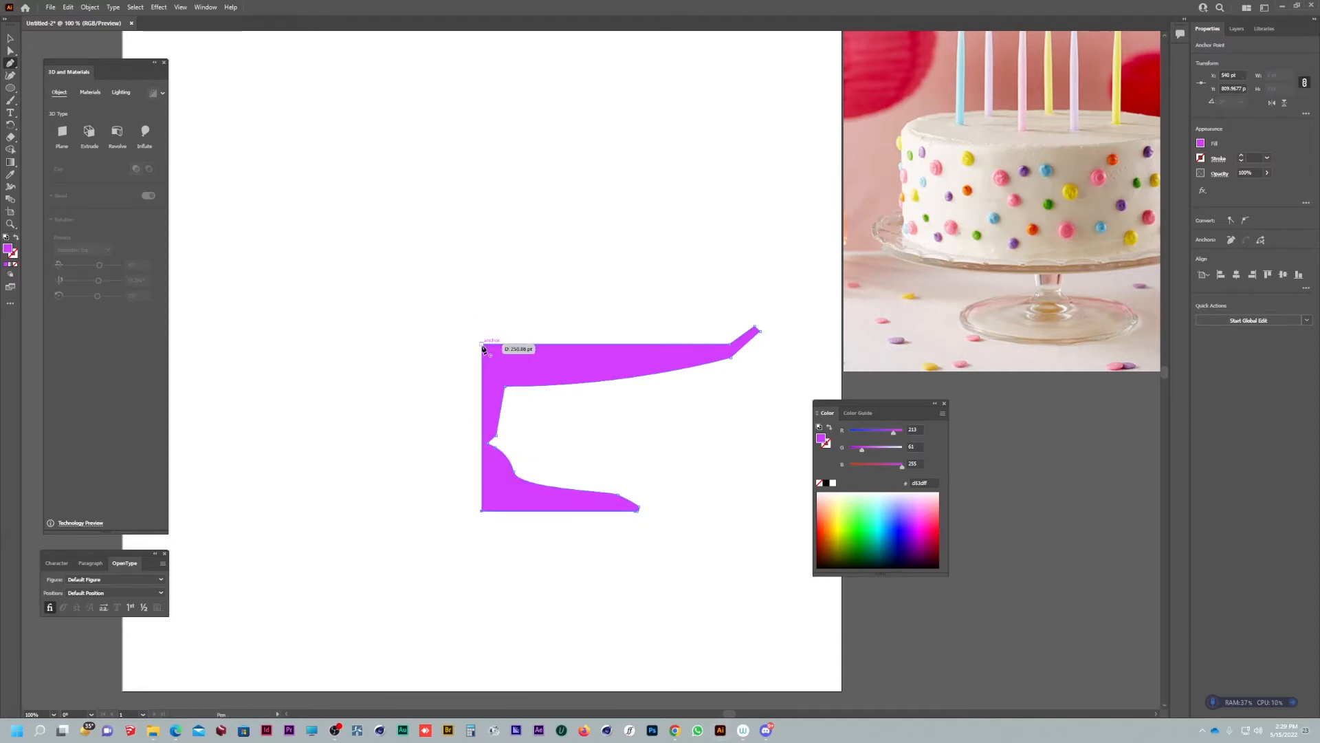
{"action": "left_click_drag", "start_coordinate": [481, 343], "coordinate": [446, 552]}
{"action": "key", "text": "v"}
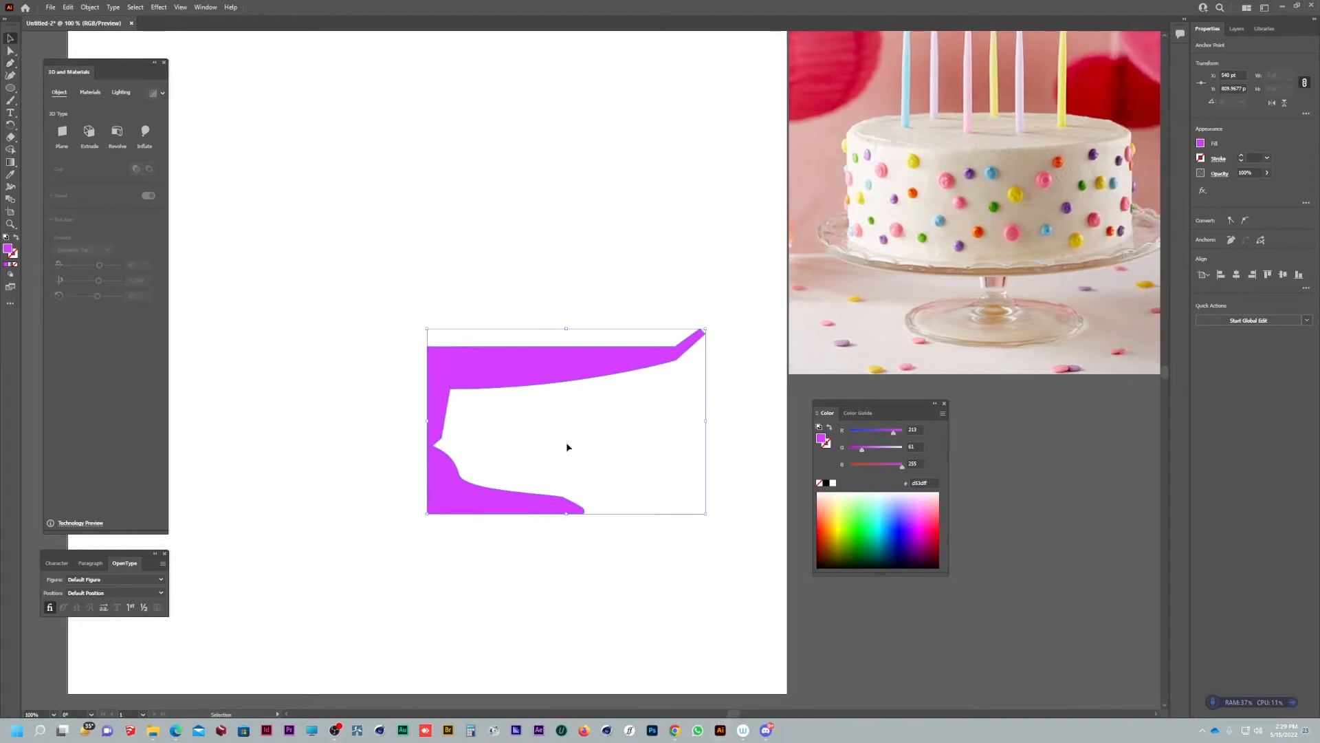
{"action": "left_click", "coordinate": [567, 447]}
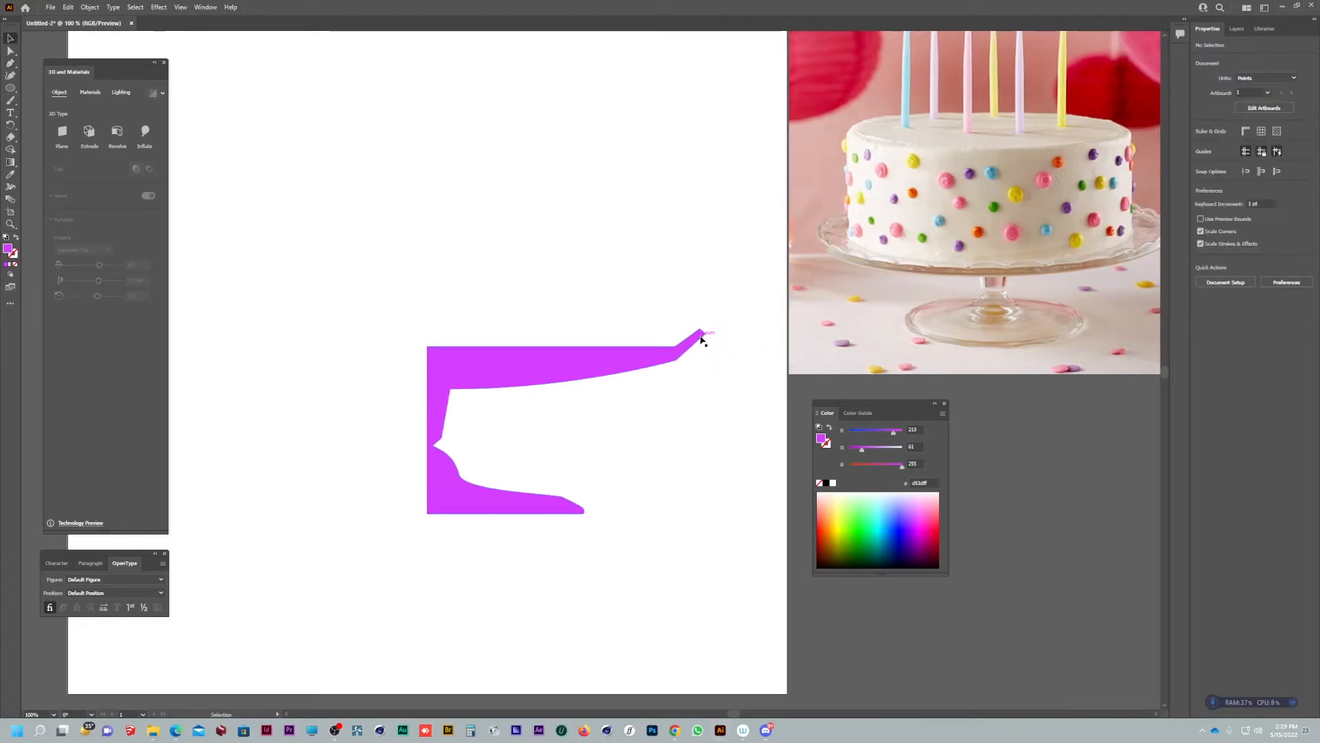
Step: Round the two corners at the tip of the plate's rim
{"action": "scroll", "coordinate": [702, 339], "scroll_direction": "up", "scroll_amount": 3}
{"action": "key", "text": "a"}
{"action": "left_click", "coordinate": [664, 348]}
{"action": "scroll", "coordinate": [663, 364], "scroll_direction": "up", "scroll_amount": 3}
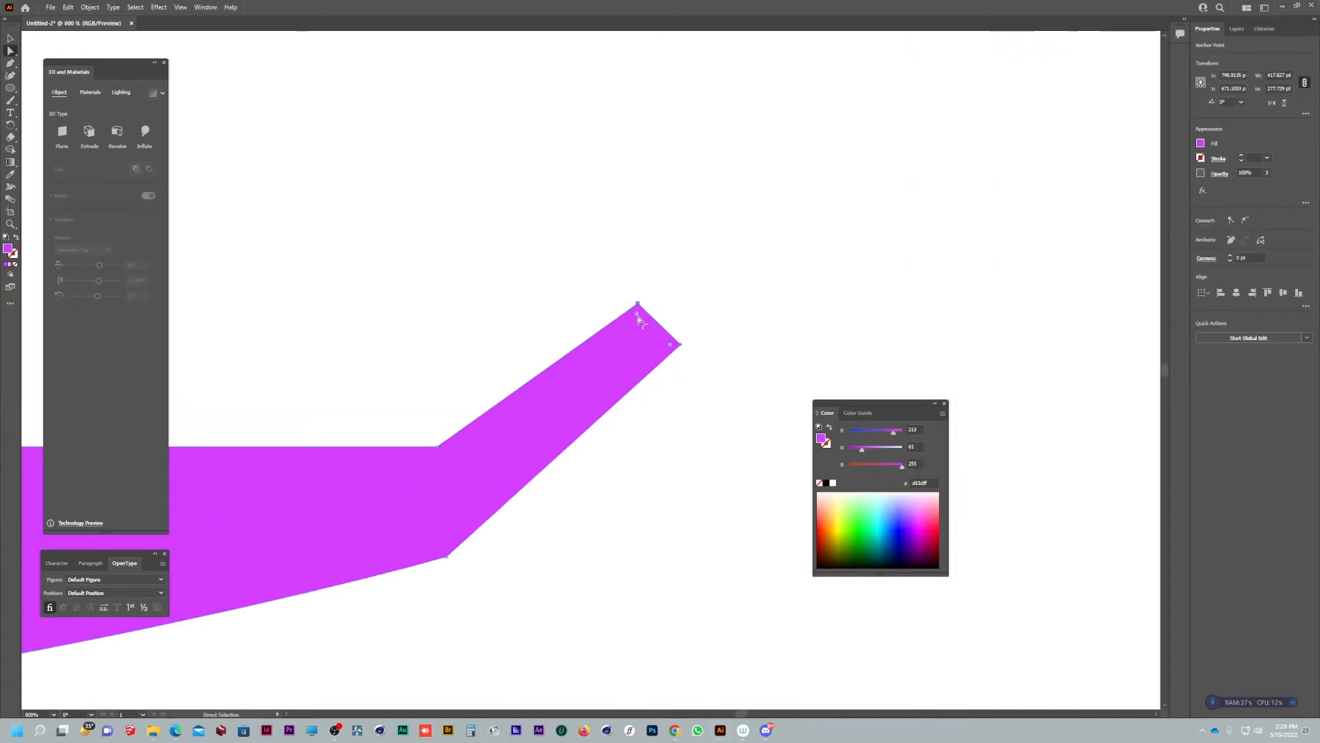
{"action": "left_click_drag", "start_coordinate": [638, 318], "coordinate": [633, 345]}
{"action": "left_click", "coordinate": [471, 533]}
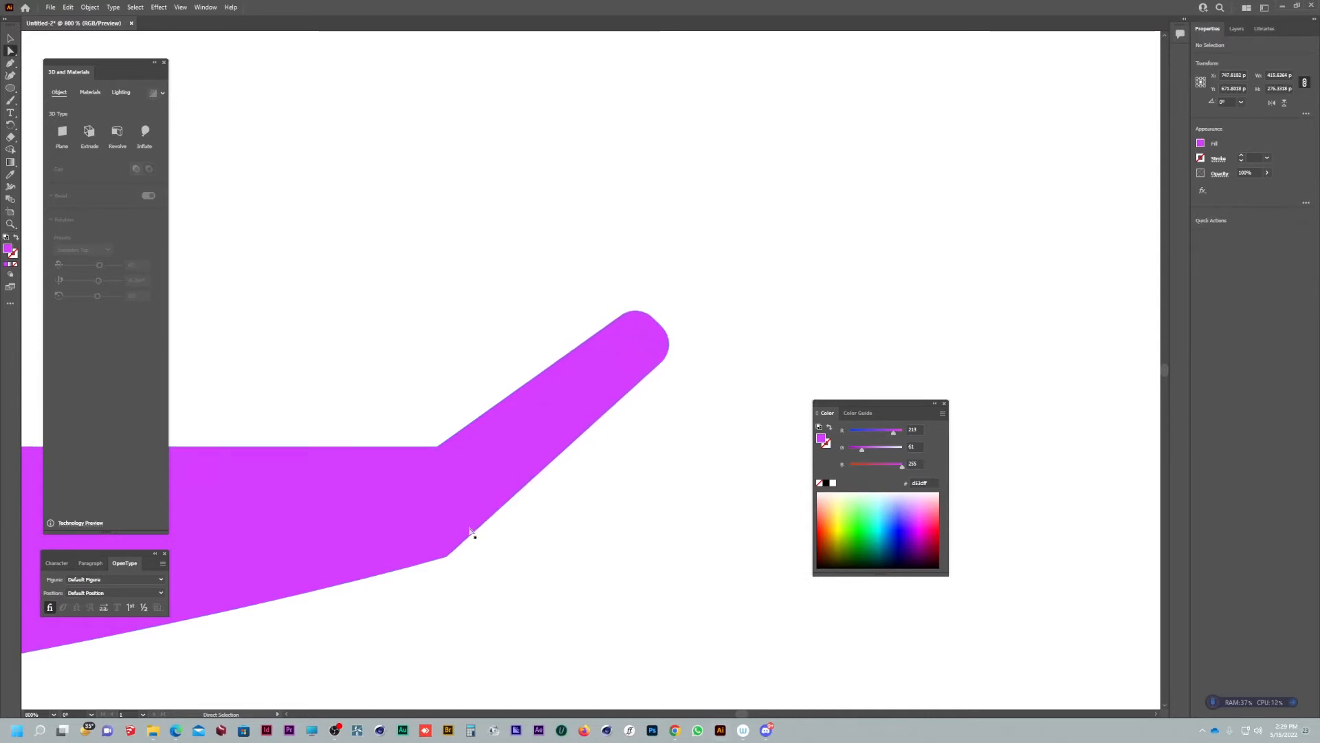
Step: Slightly round the plate's underside corner and smooth the upper bend where the rim rises with a larger radius
{"action": "left_click", "coordinate": [444, 549]}
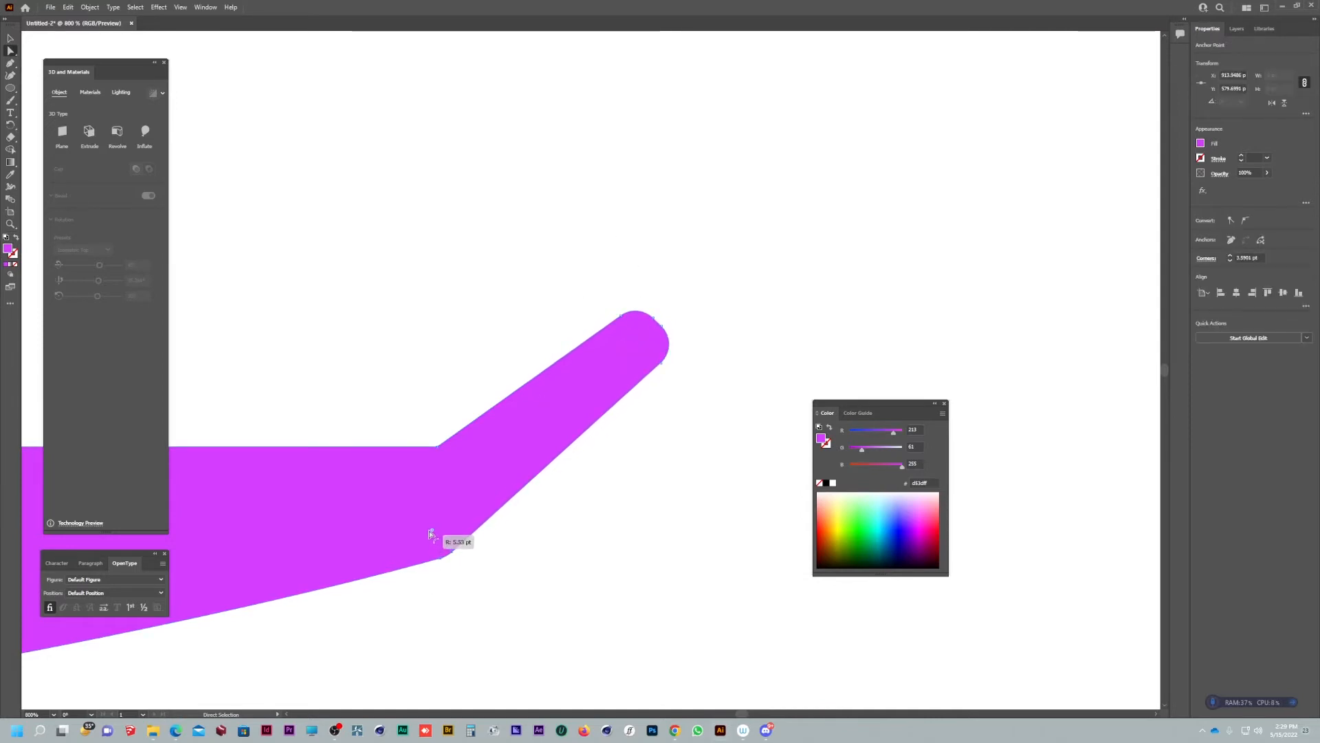
{"action": "left_click", "coordinate": [436, 446]}
{"action": "left_click_drag", "start_coordinate": [434, 440], "coordinate": [383, 286]}
{"action": "left_click", "coordinate": [383, 286]}
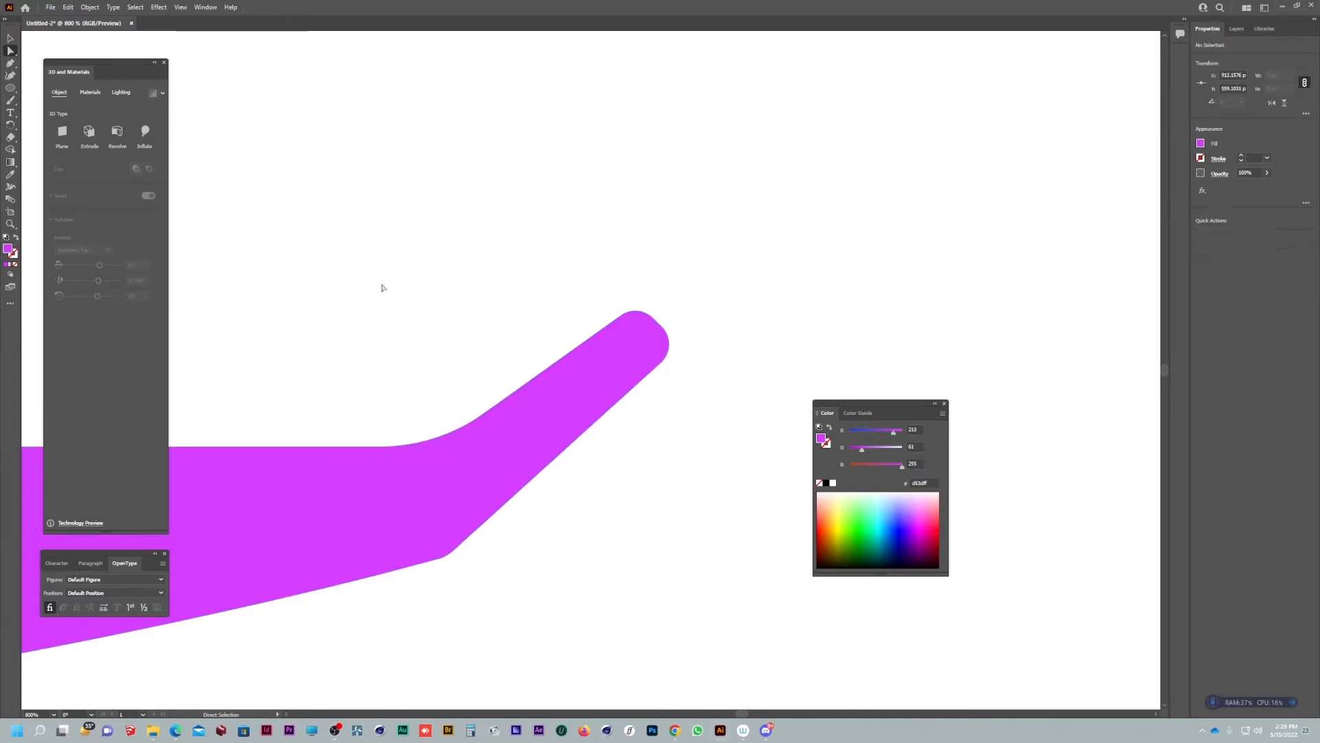
Step: Recolor the stand's half-profile to pale lavender, RGB 213, 212, 255, and deselect it
{"action": "scroll", "coordinate": [383, 286], "scroll_direction": "down", "scroll_amount": 7}
{"action": "left_click", "coordinate": [621, 448]}
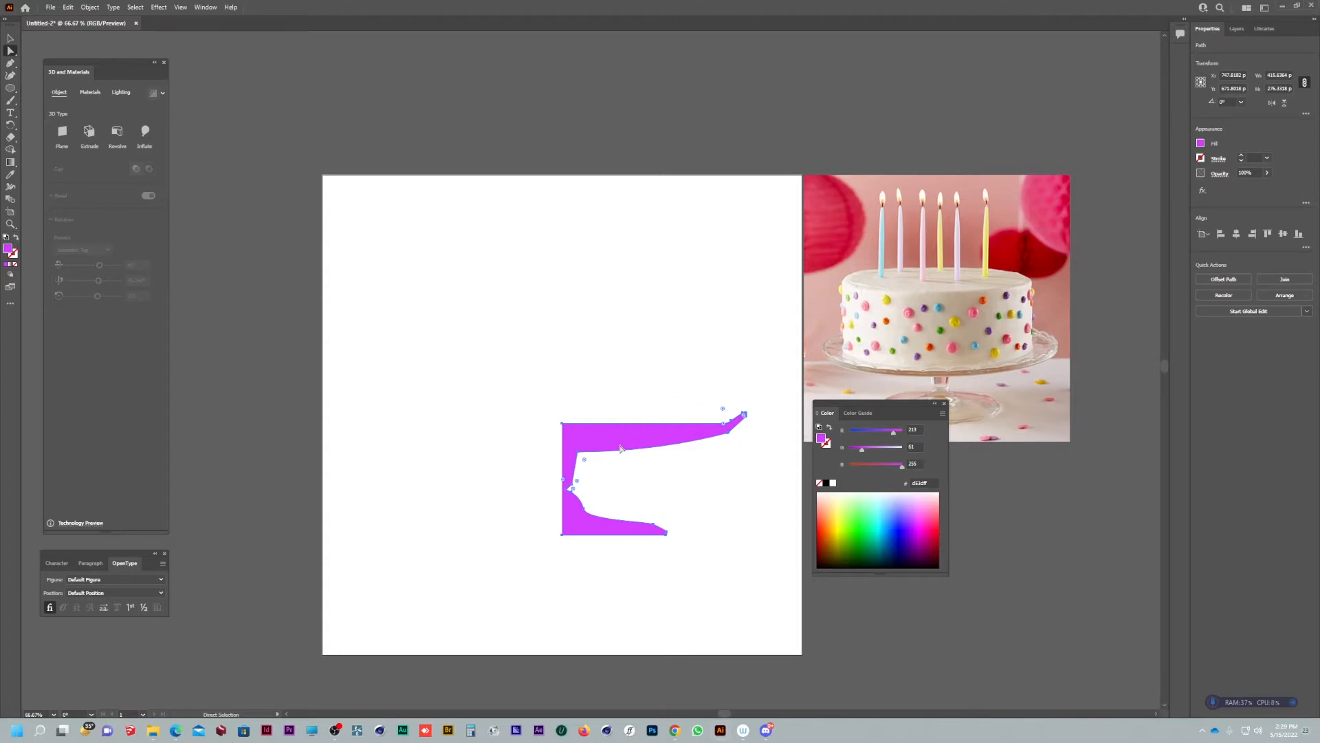
{"action": "left_click", "coordinate": [893, 450]}
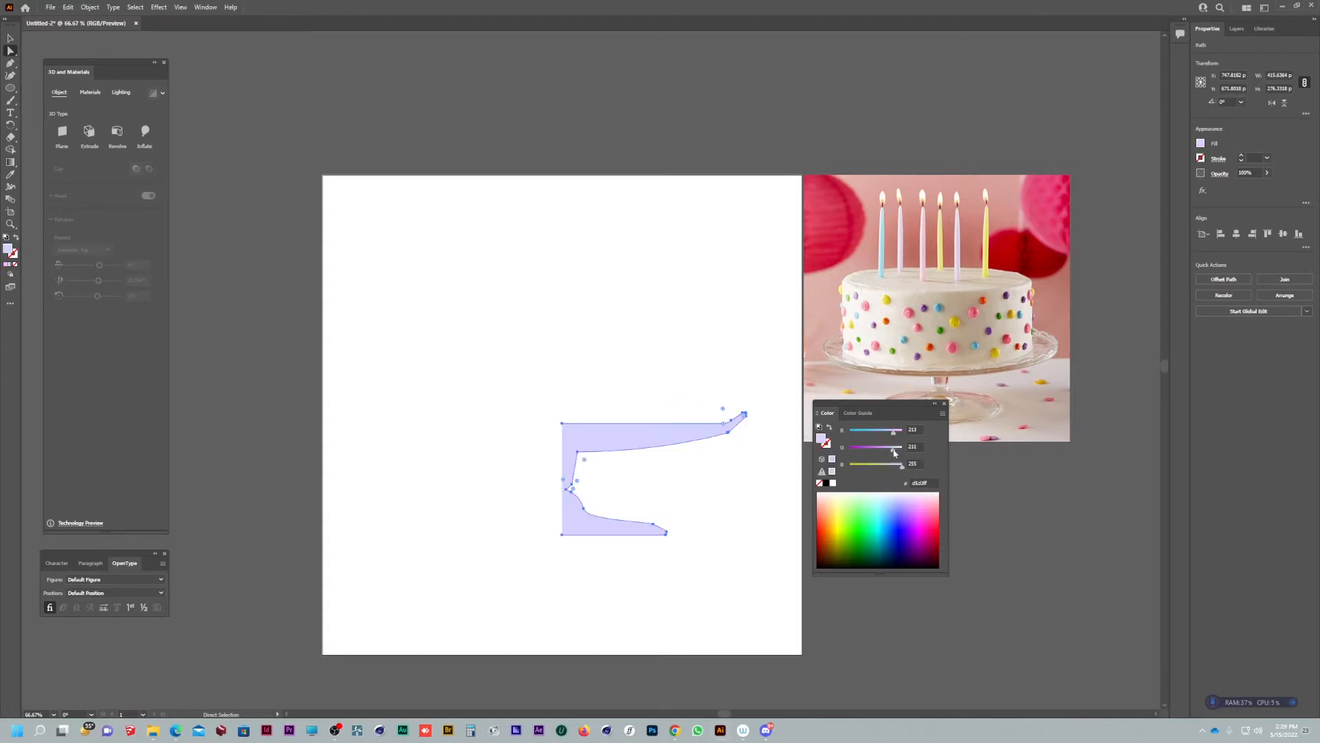
{"action": "left_click_drag", "start_coordinate": [893, 450], "coordinate": [894, 450]}
{"action": "left_click", "coordinate": [626, 318]}
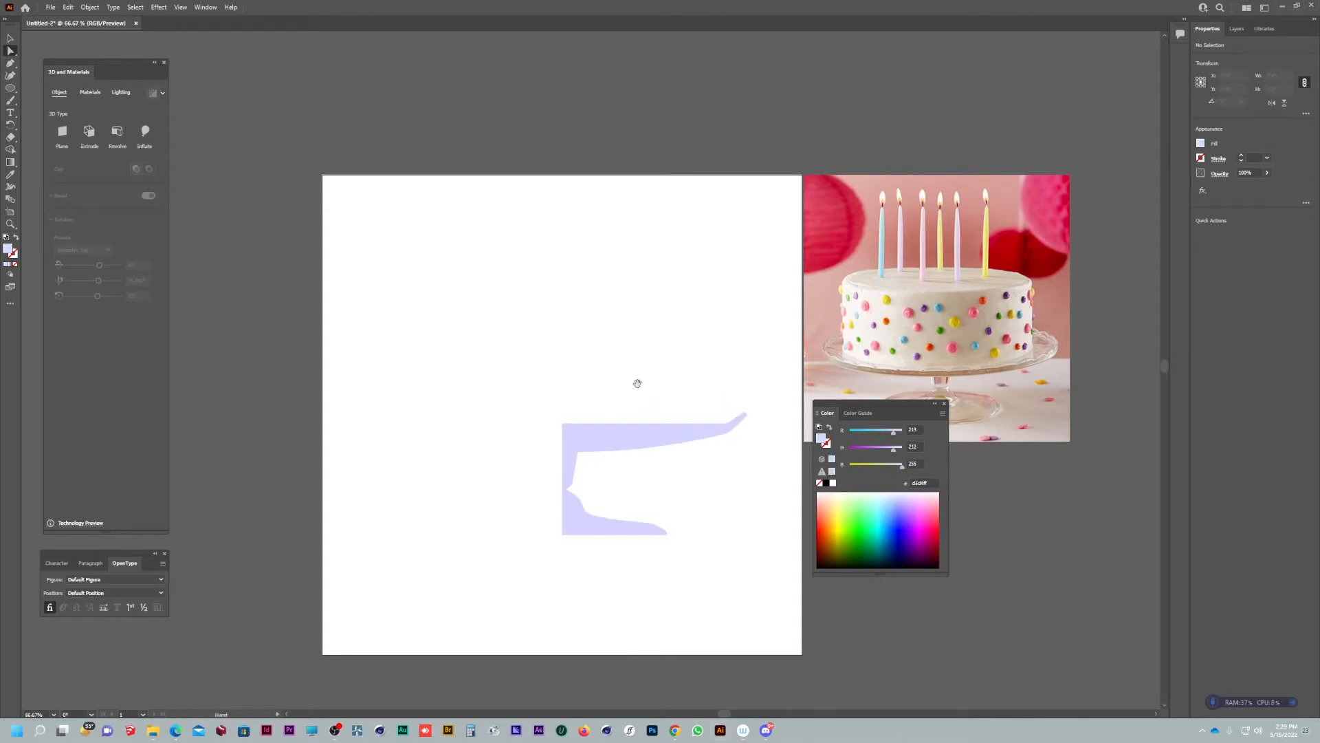
Step: Revolve the stand's half-profile 360° from its left edge and move the 3D stand to the horizontal centre of the artboard
{"action": "left_click_drag", "start_coordinate": [637, 383], "coordinate": [601, 378]}
{"action": "key", "text": "v"}
{"action": "left_click", "coordinate": [594, 441]}
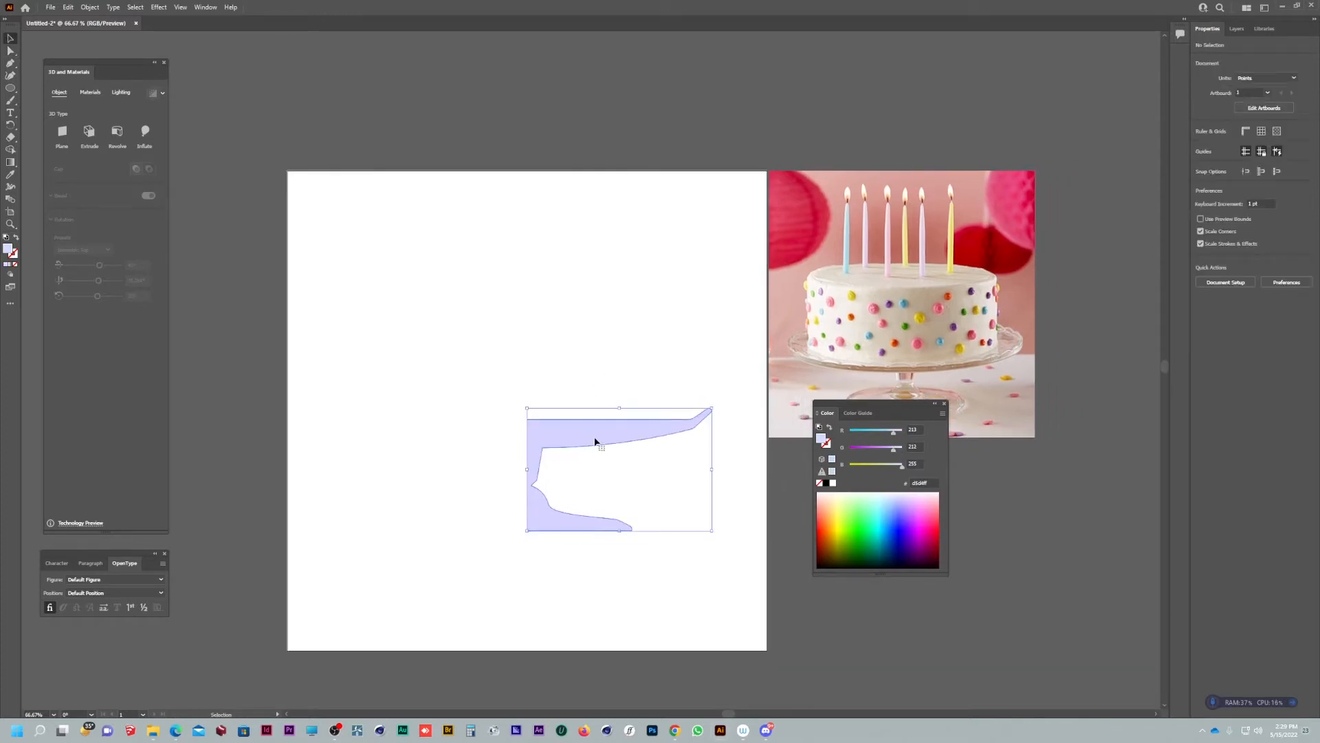
{"action": "left_click", "coordinate": [116, 133]}
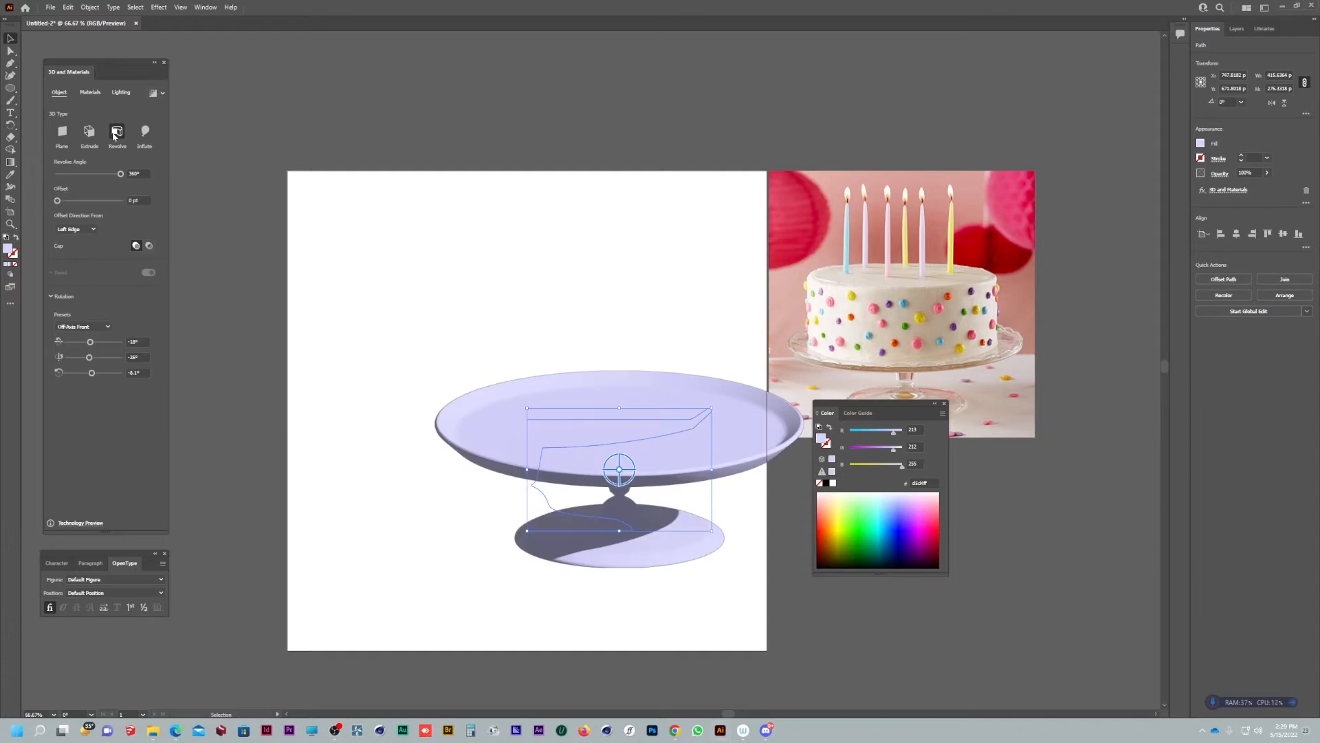
{"action": "left_click_drag", "start_coordinate": [609, 453], "coordinate": [640, 454]}
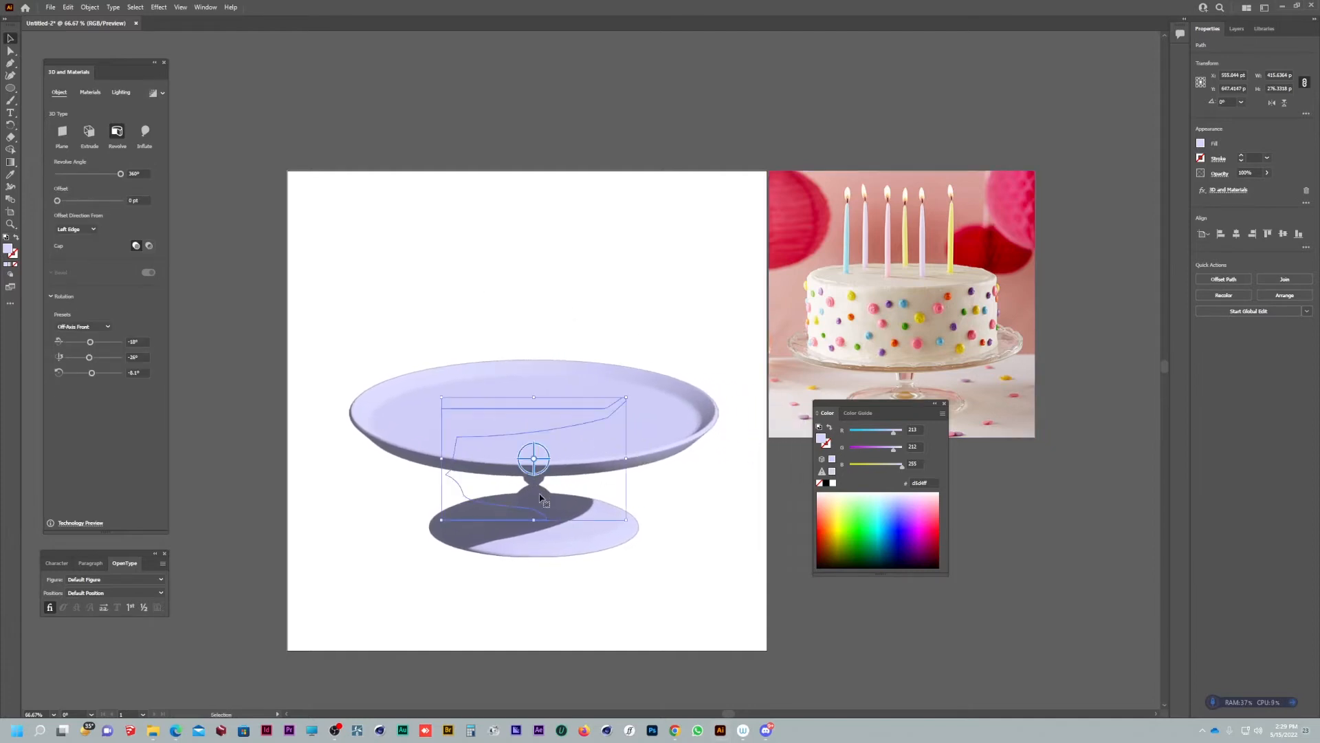
Step: Thicken the revolved stand's stem by shifting its outer profile anchor points away from the centre axis, and deselect the profile
{"action": "key", "text": "a"}
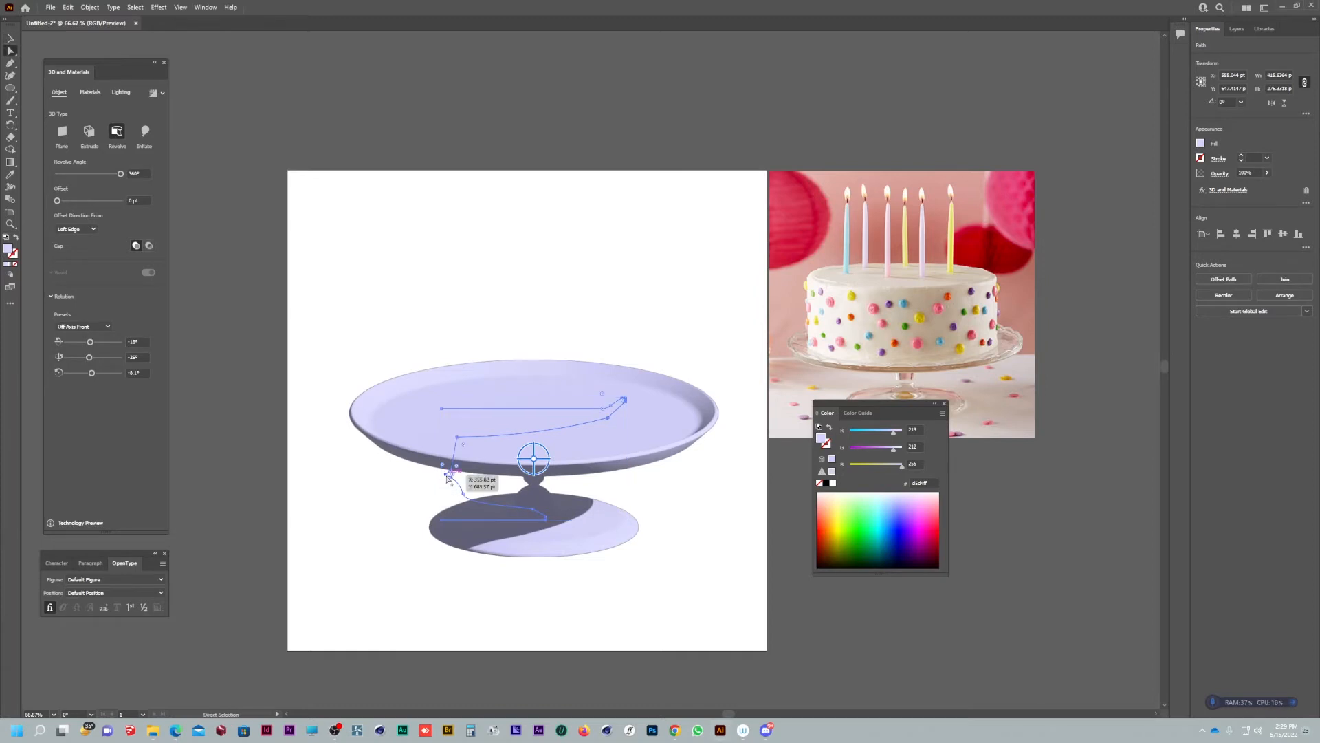
{"action": "left_click", "coordinate": [452, 473]}
{"action": "left_click", "coordinate": [452, 478], "text": "shift"}
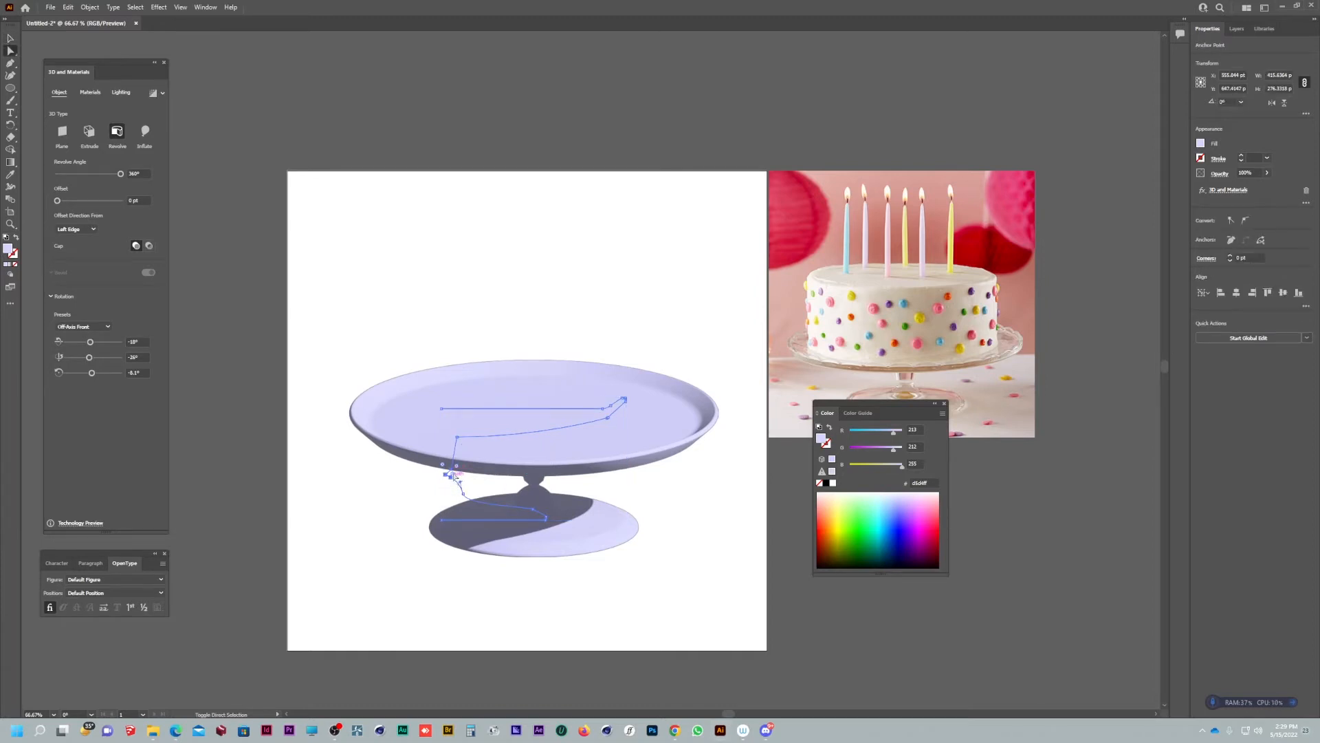
{"action": "left_click", "coordinate": [457, 437], "text": "shift"}
{"action": "left_click", "coordinate": [465, 495], "text": "shift"}
{"action": "key", "text": "shift+Right"}
{"action": "key", "text": "shift+Right"}
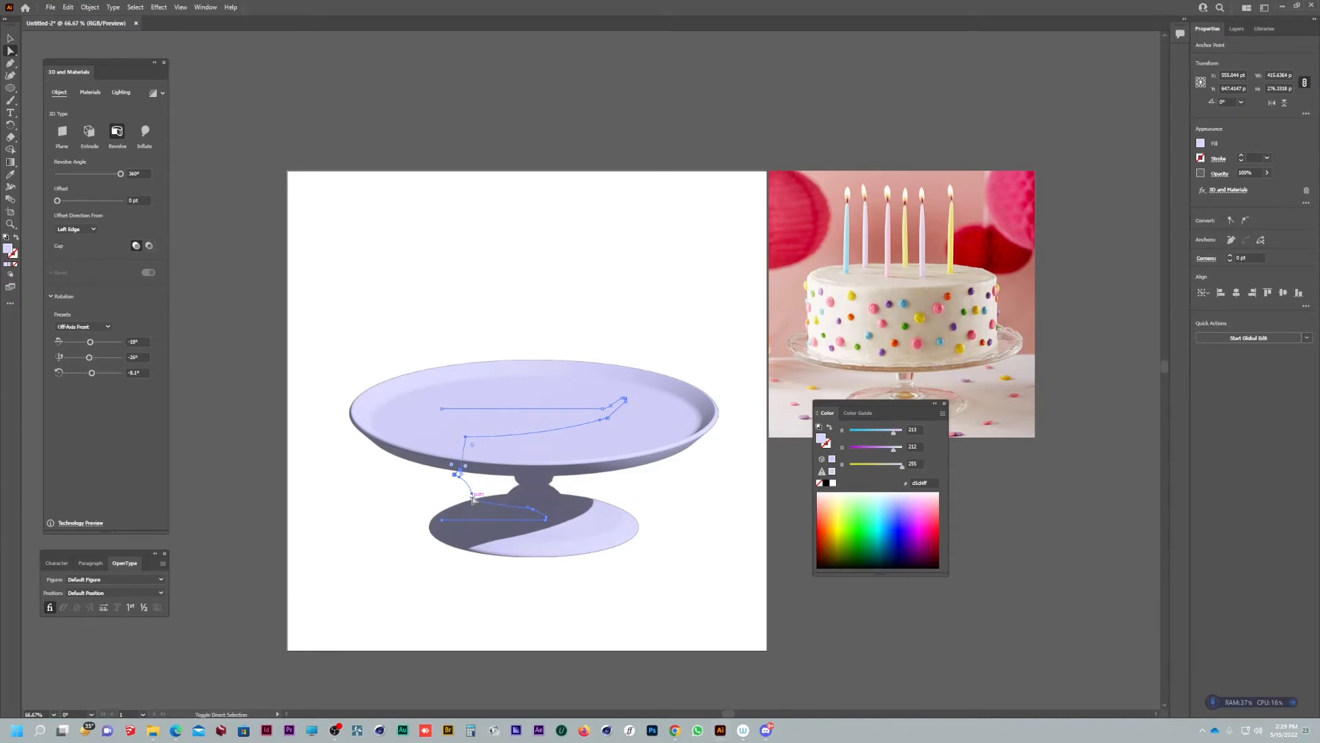
{"action": "key", "text": "shift+Right"}
{"action": "key", "text": "shift+Left"}
{"action": "left_click", "coordinate": [556, 305]}
Step: Move the stand lower on the artboard, keeping it horizontally centred, and deselect it
{"action": "key", "text": "v"}
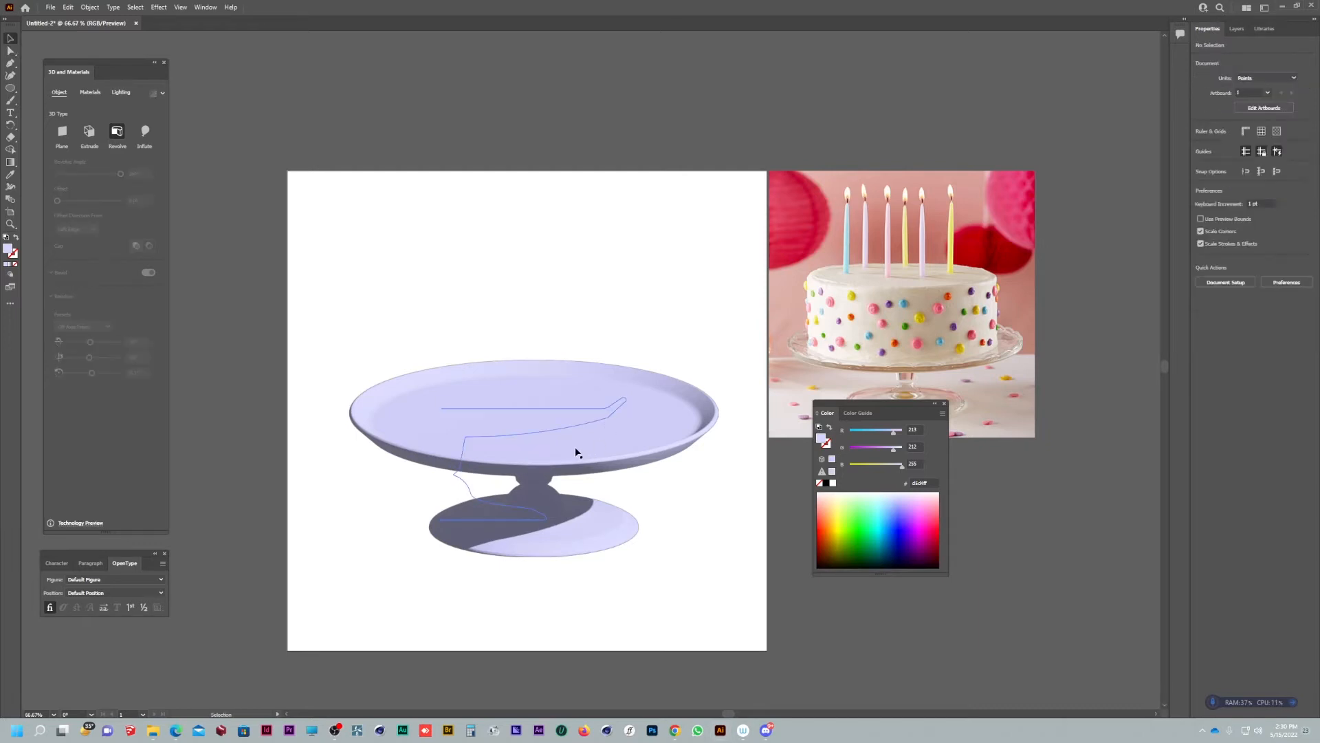
{"action": "left_click_drag", "start_coordinate": [581, 435], "coordinate": [571, 474]}
{"action": "left_click", "coordinate": [554, 337]}
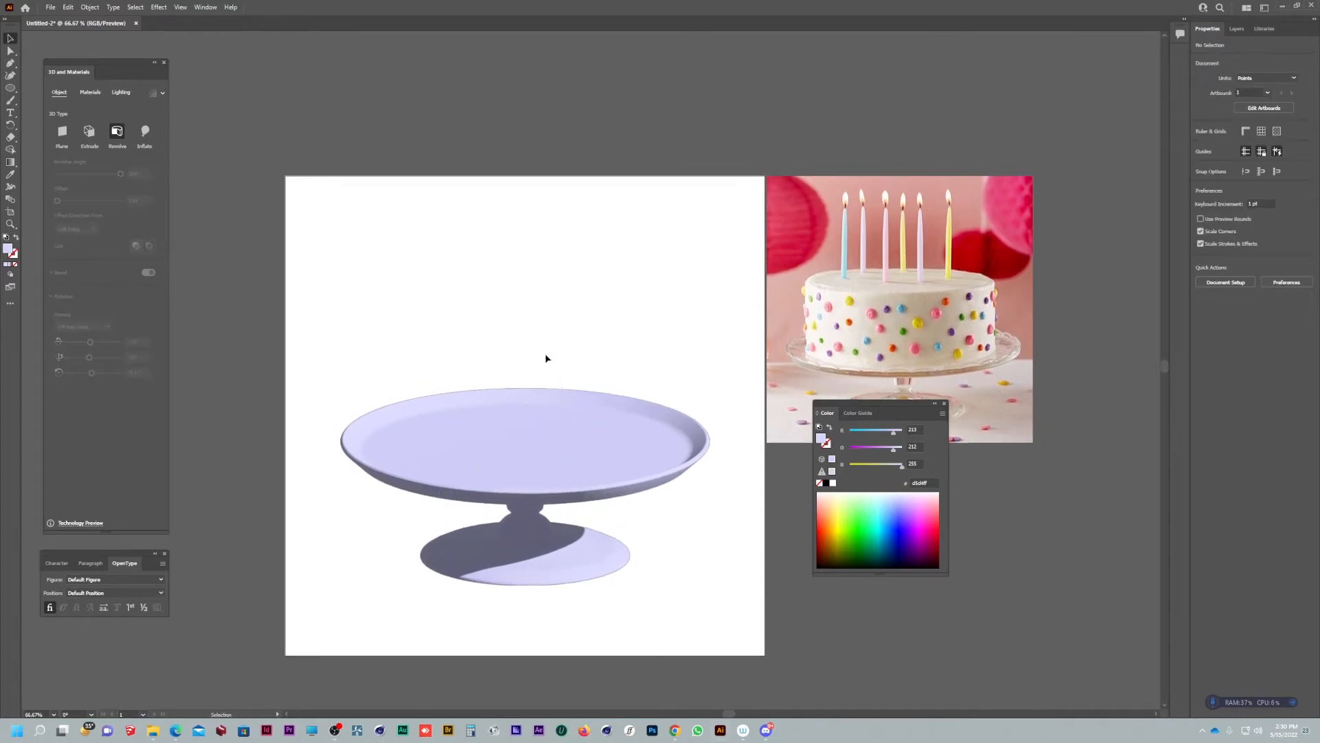
Step: Render the stand with ray tracing and keep its Off-Axis Front rotation preset
{"action": "left_click", "coordinate": [604, 433]}
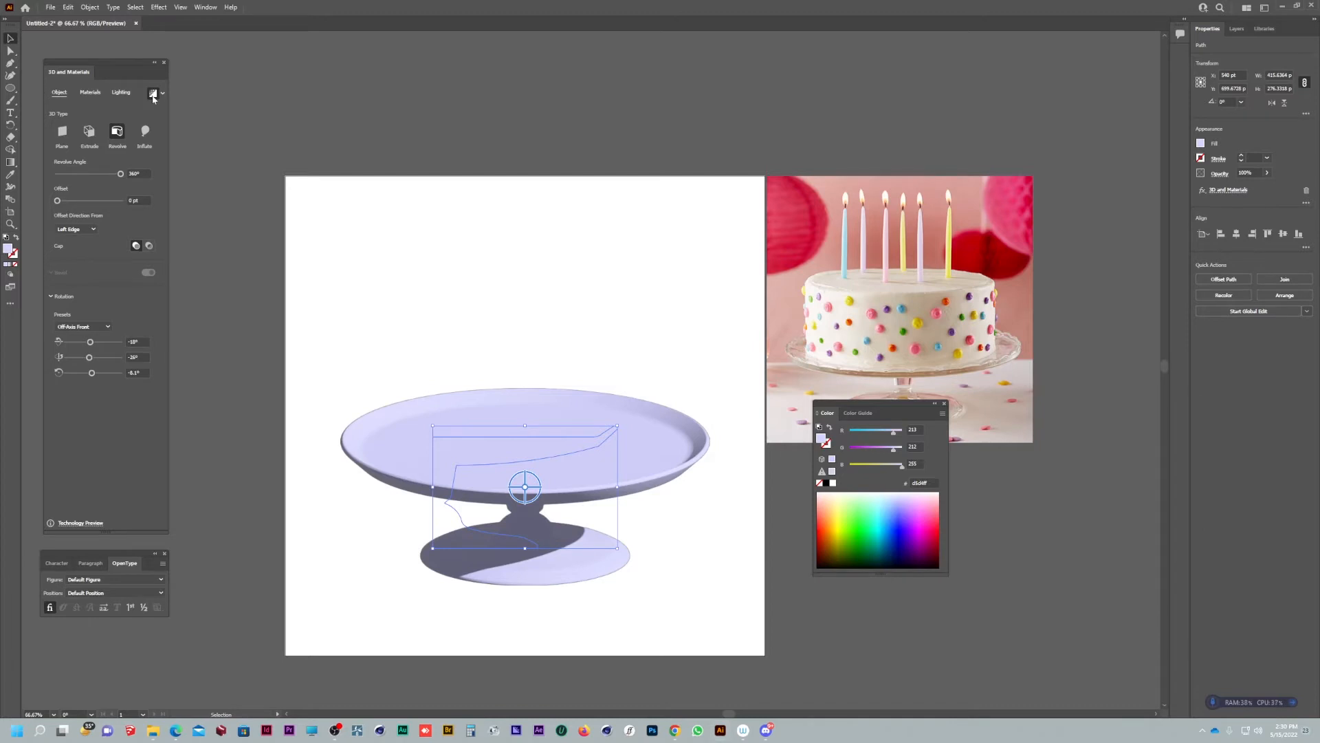
{"action": "left_click", "coordinate": [153, 98]}
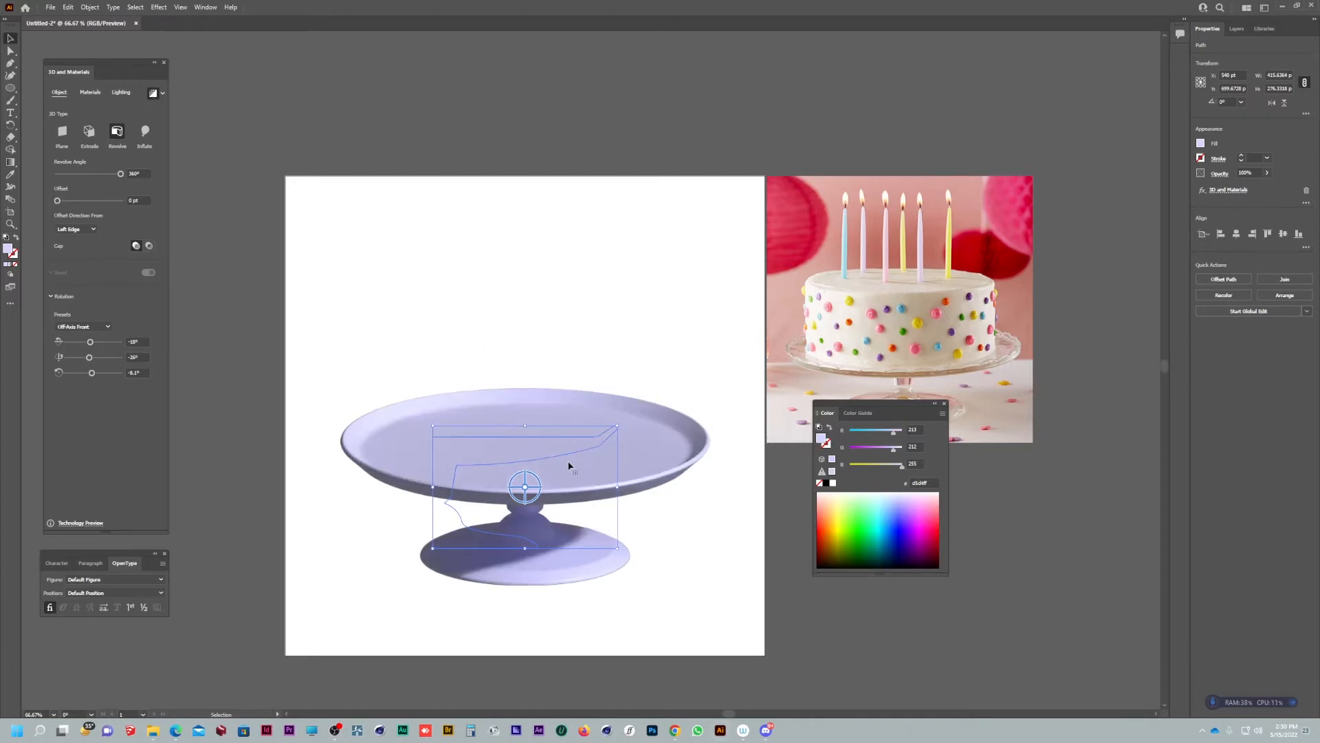
{"action": "left_click", "coordinate": [94, 331]}
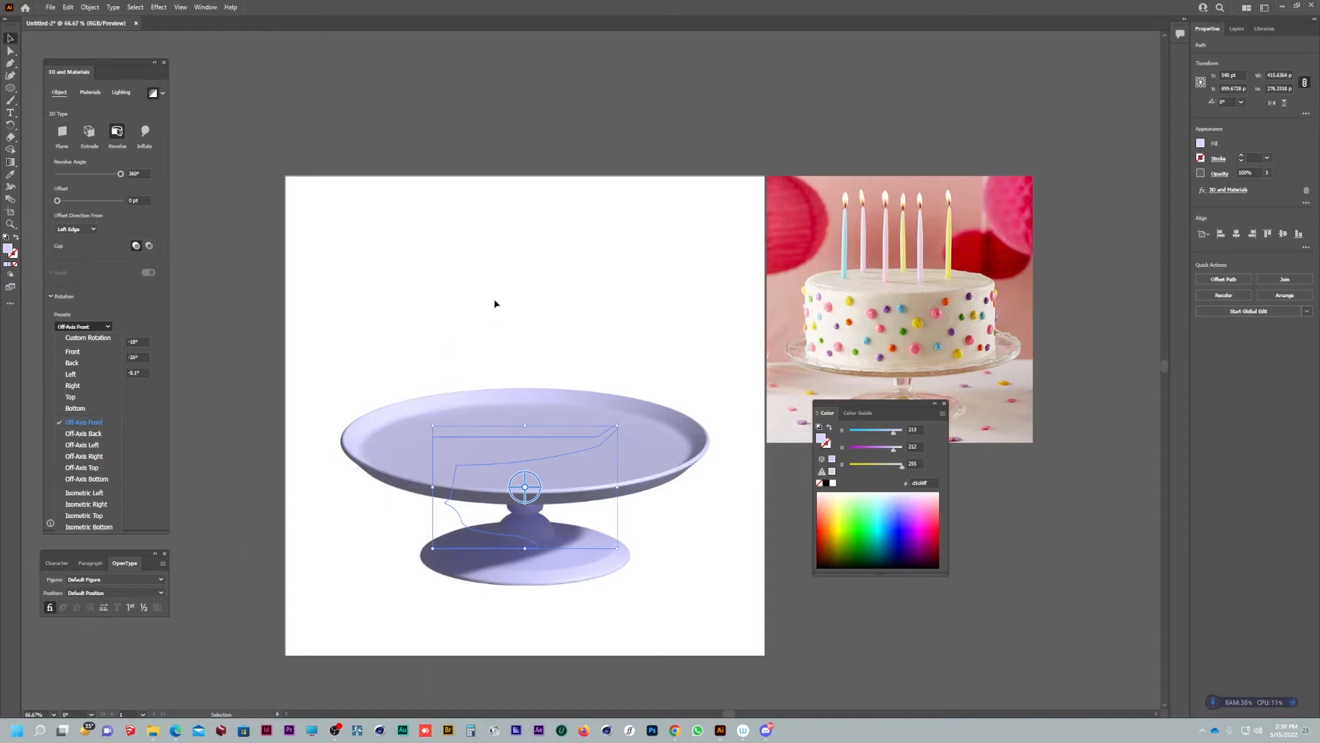
{"action": "left_click", "coordinate": [319, 321]}
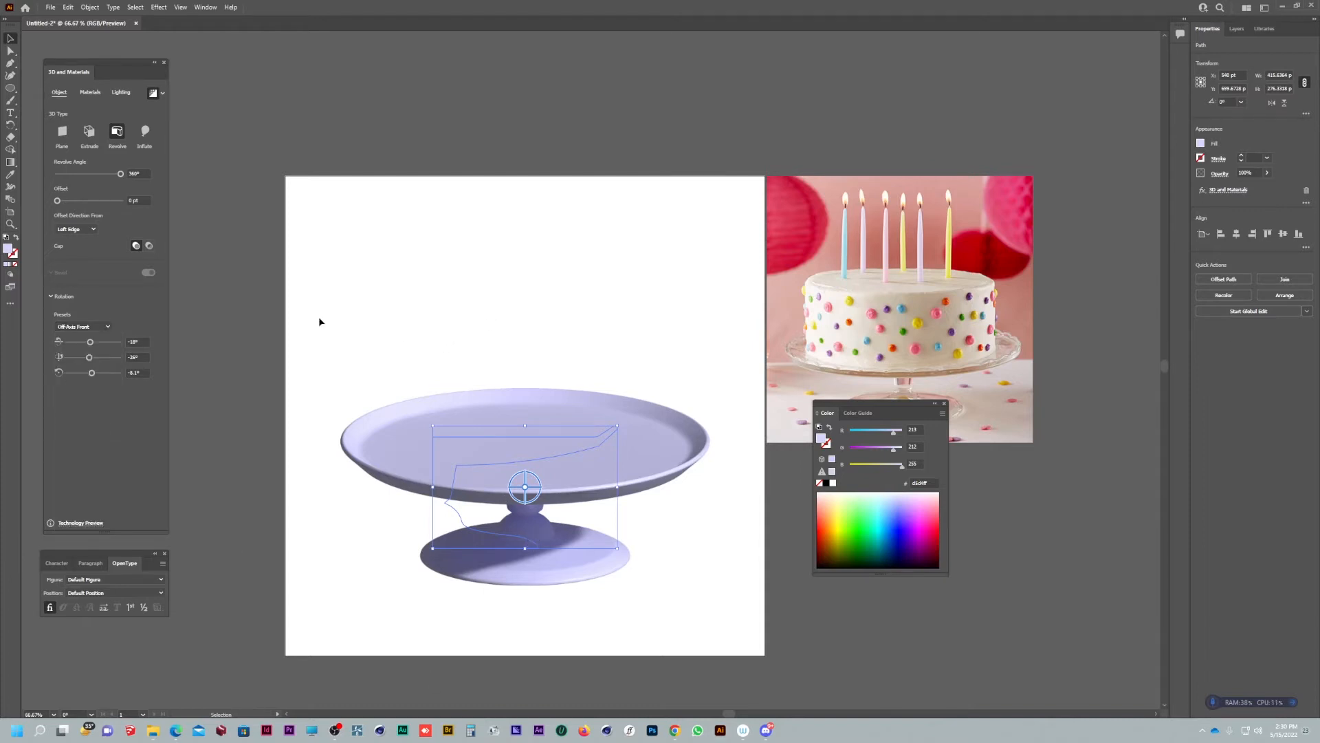
Step: Make the stand's default material glossier with roughness 0.16 and metallic 0.3, and deselect the stand
{"action": "left_click", "coordinate": [91, 92]}
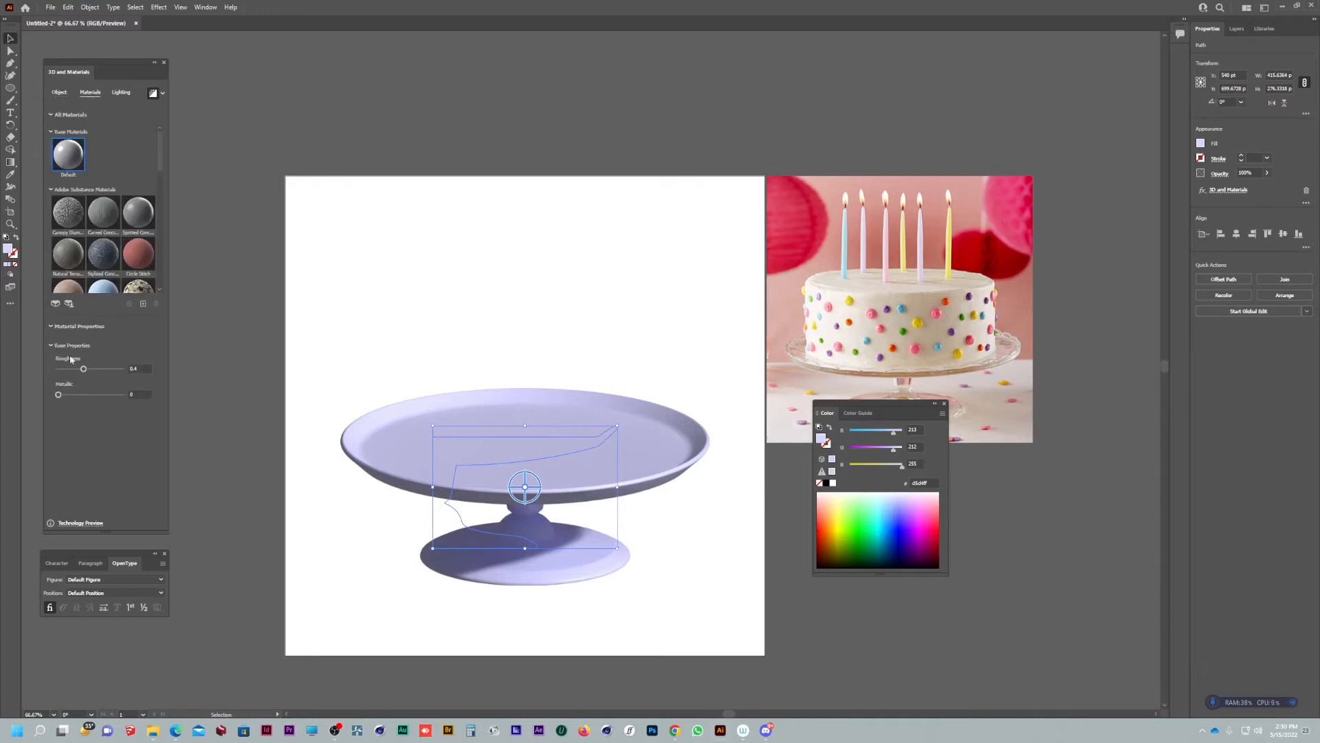
{"action": "mouse_move", "coordinate": [60, 394]}
{"action": "left_mouse_down"}
{"action": "mouse_move", "coordinate": [89, 396]}
{"action": "mouse_move", "coordinate": [60, 369]}
{"action": "left_mouse_up"}
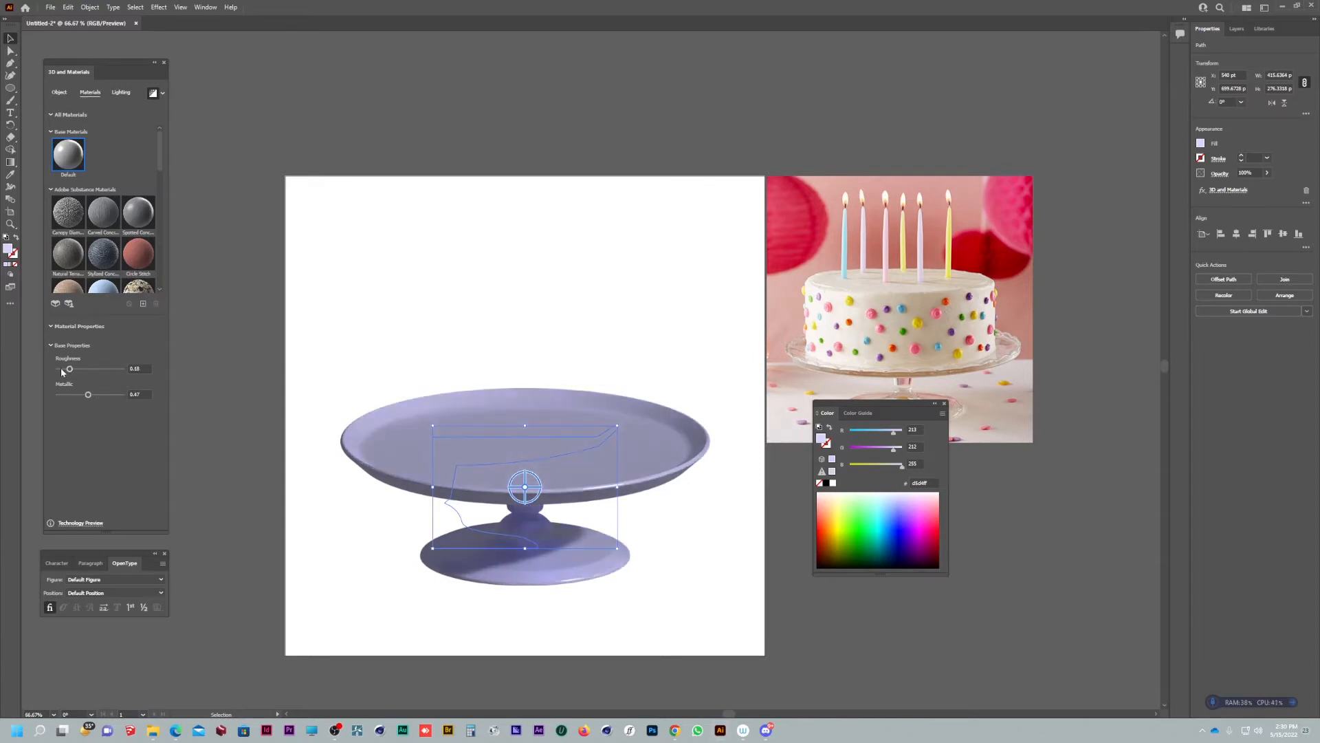
{"action": "left_click", "coordinate": [68, 369]}
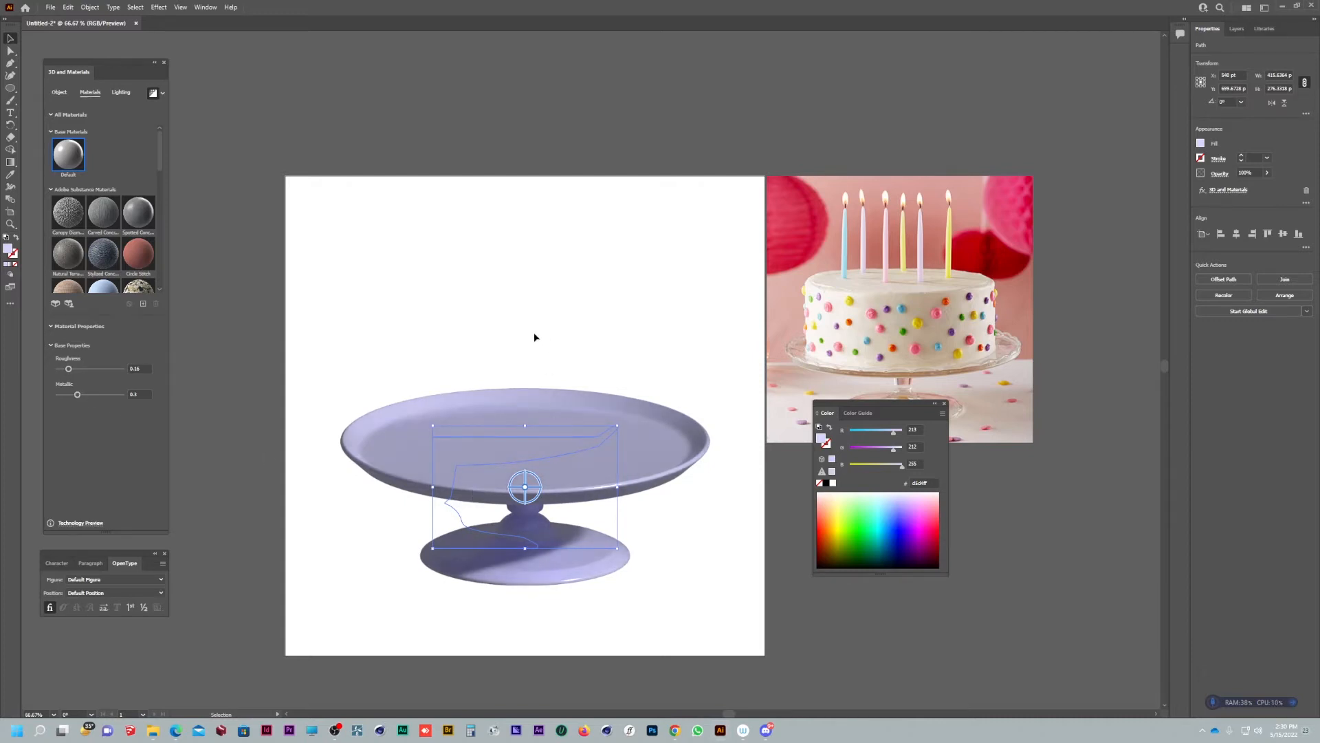
{"action": "scroll", "coordinate": [122, 209], "scroll_direction": "down", "scroll_amount": 10}
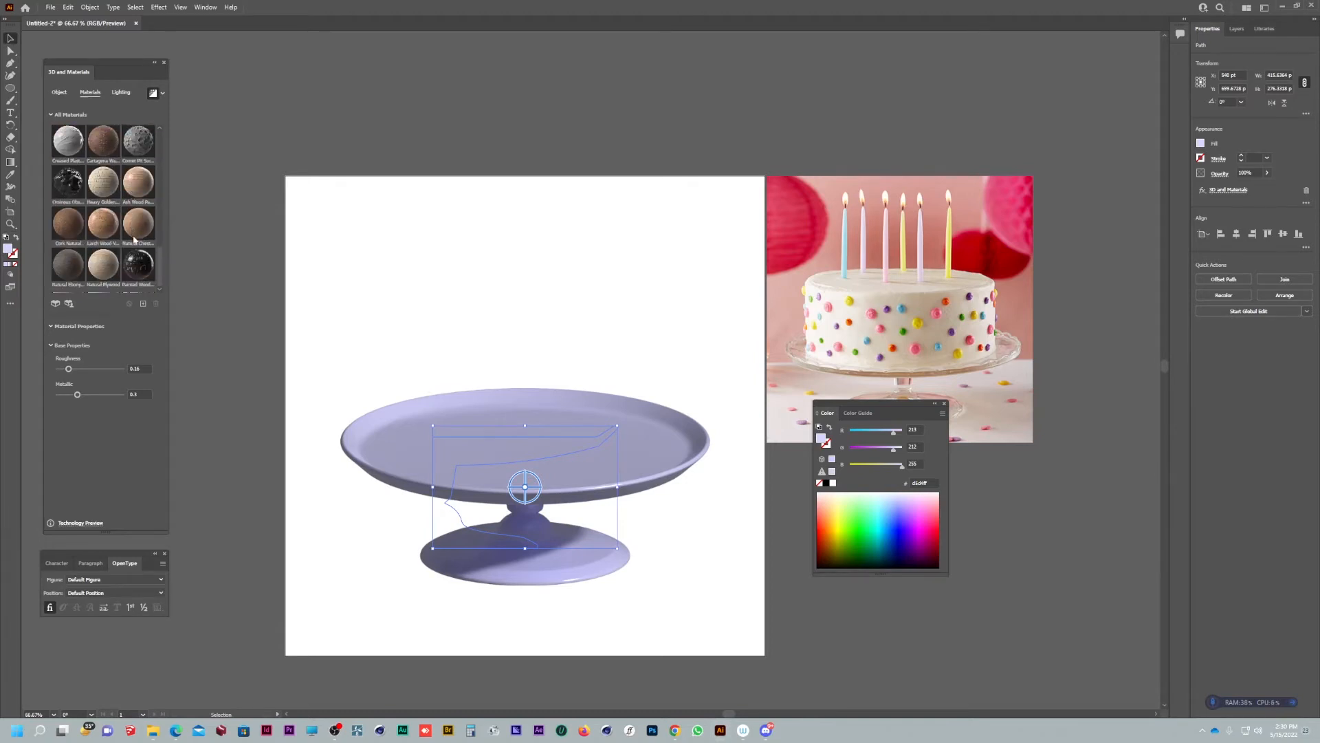
{"action": "scroll", "coordinate": [134, 240], "scroll_direction": "up", "scroll_amount": 10}
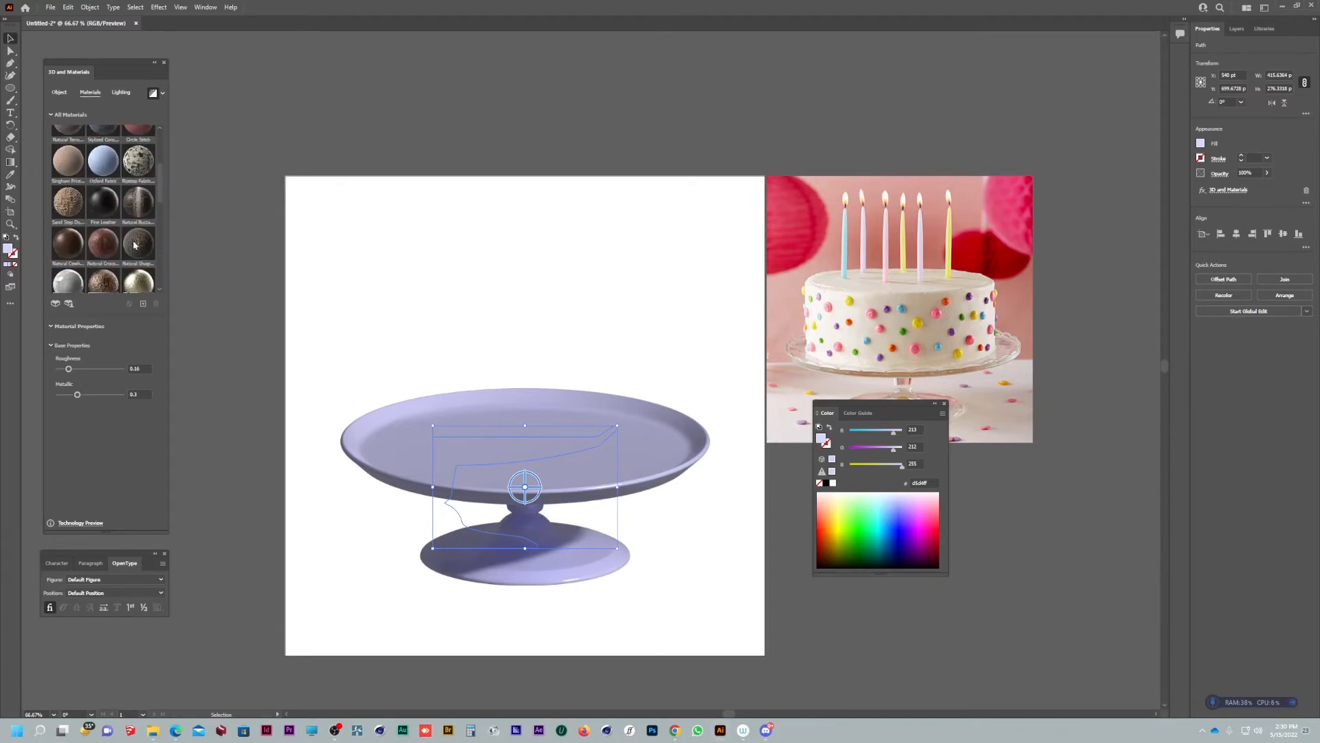
{"action": "left_click", "coordinate": [408, 317]}
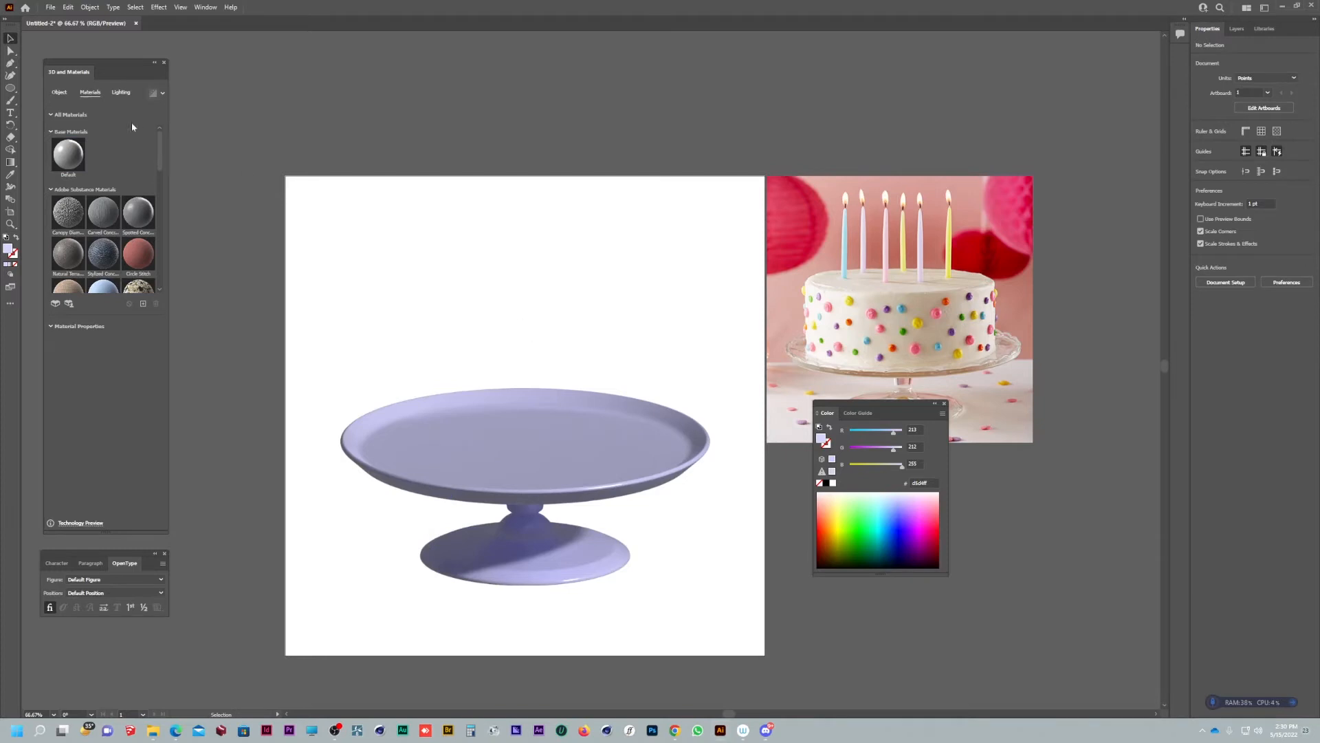
Step: Show the artwork in outline view and undo the first Curvature tool point placed above the plate
{"action": "left_click", "coordinate": [60, 92]}
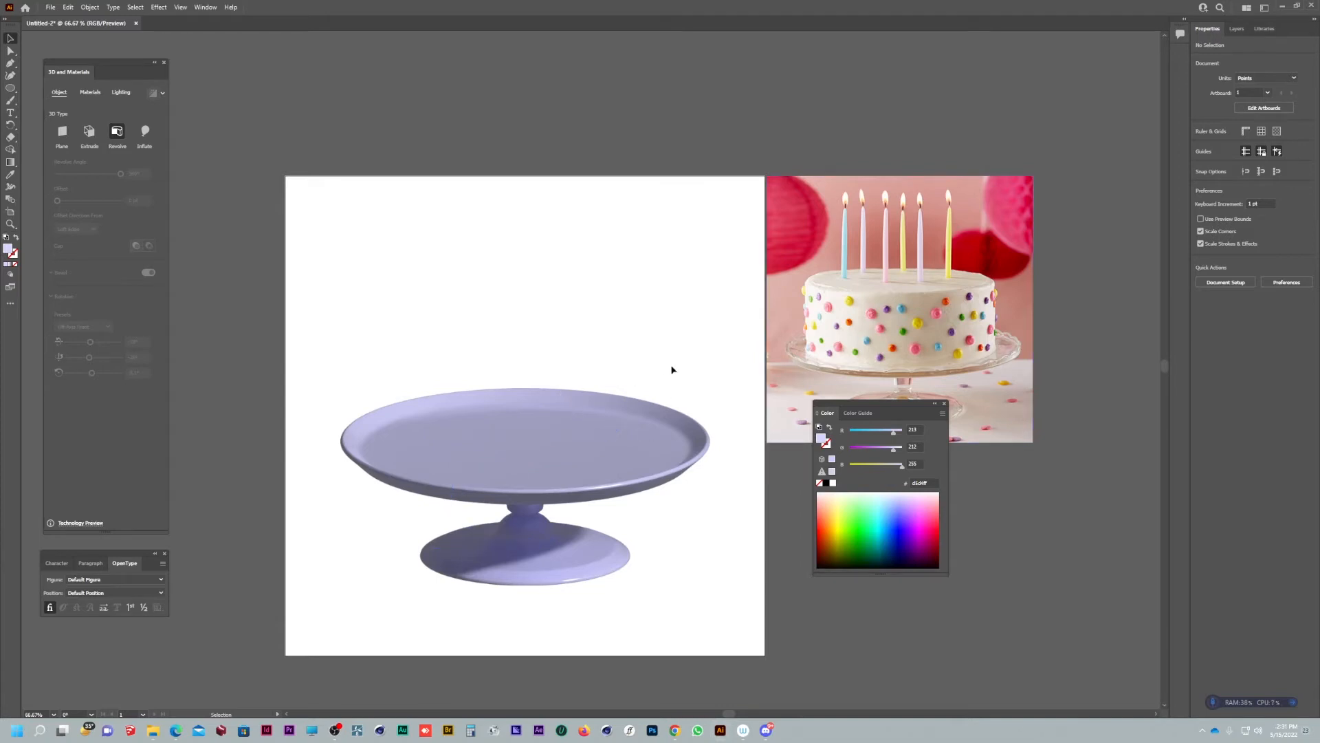
{"action": "left_click", "coordinate": [10, 75]}
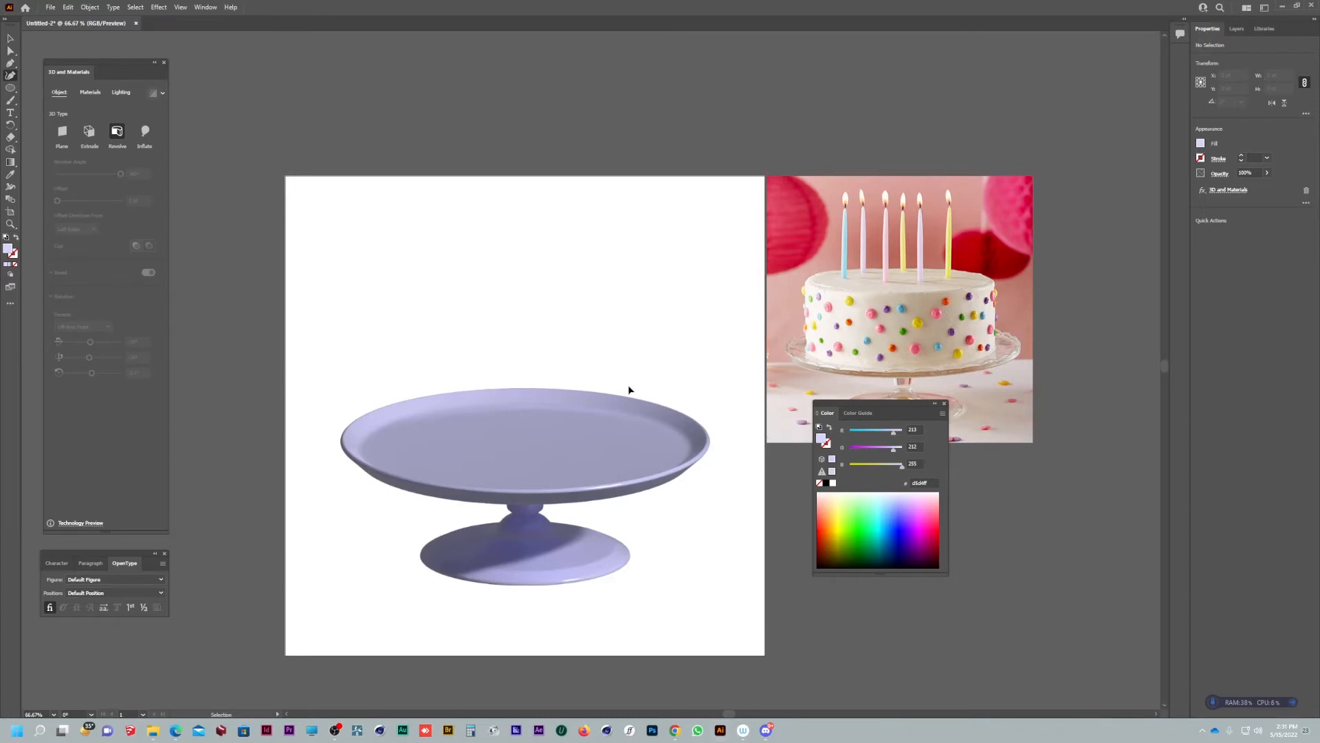
{"action": "key", "text": "ctrl+y"}
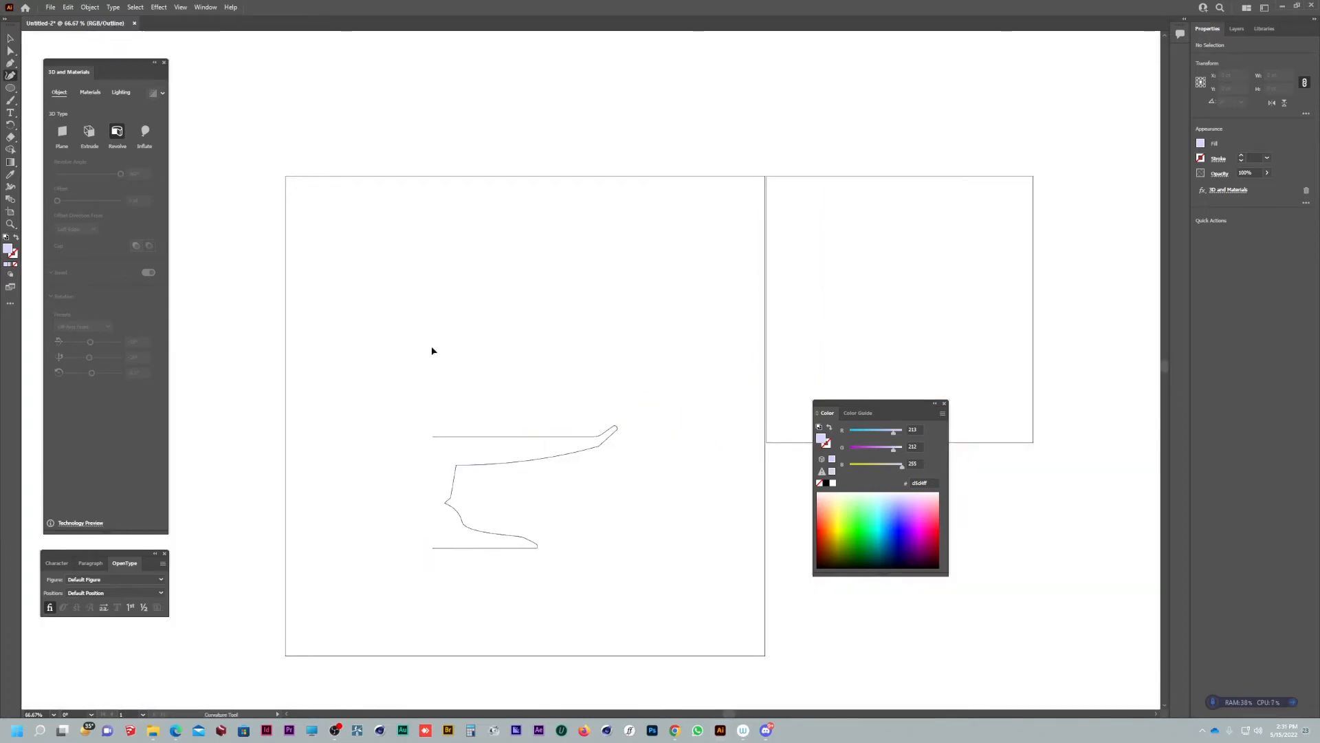
{"action": "left_click", "coordinate": [433, 430]}
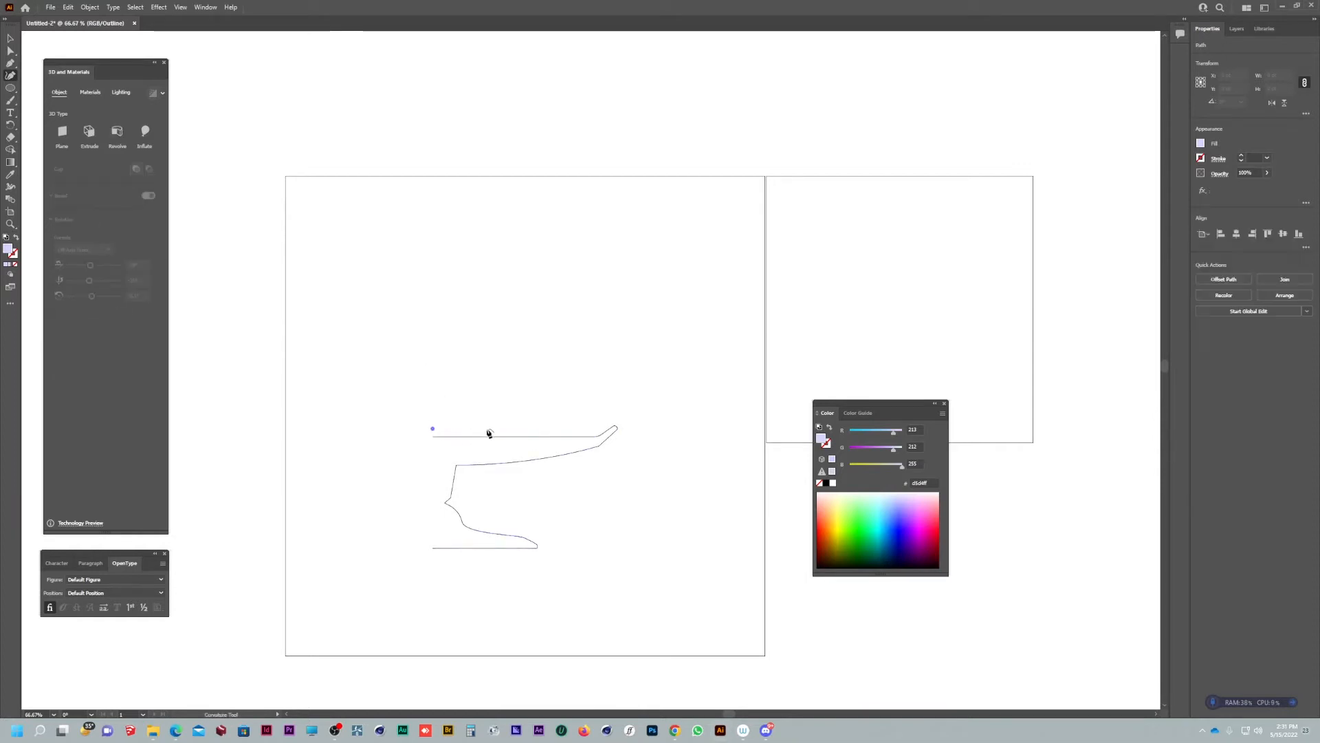
{"action": "key", "text": "ctrl+z"}
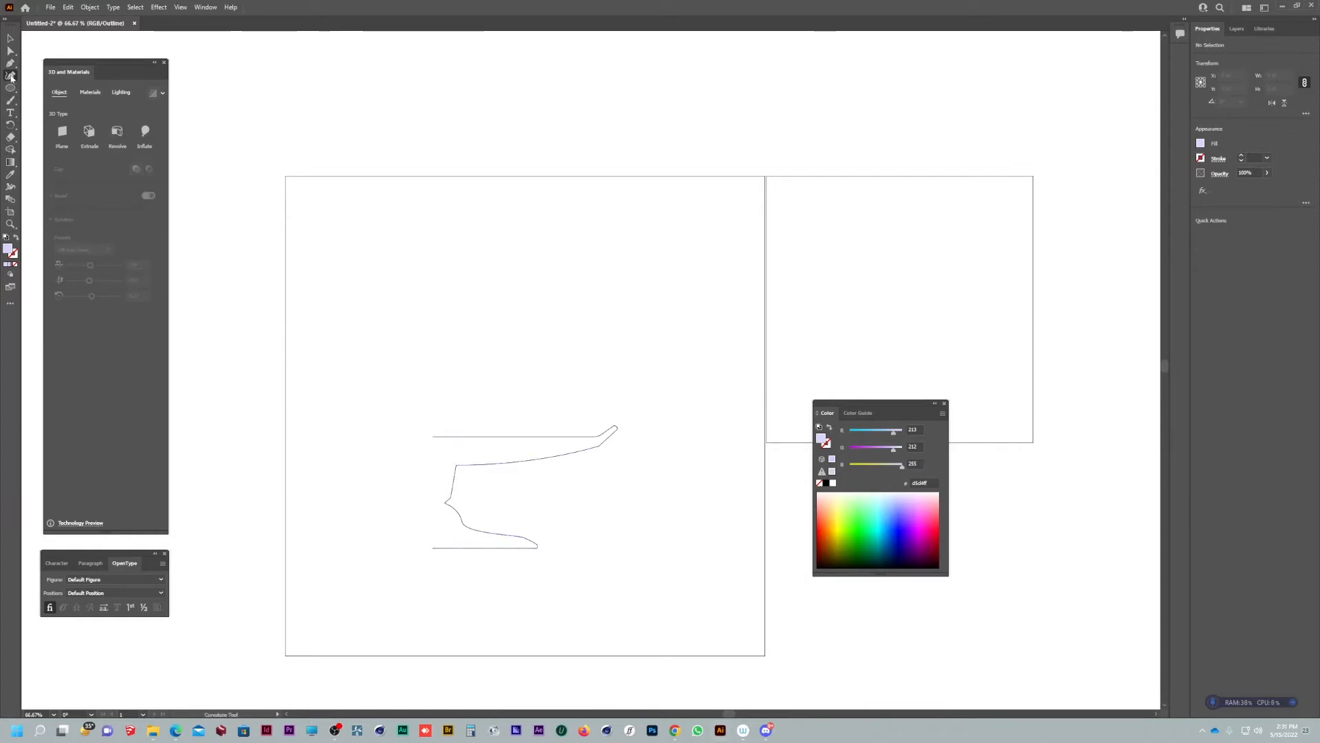
Step: Draw the cake's half-profile with the Pen tool as a rectangle about 254 by 180 pt, from the stand's centre line just above the plate
{"action": "left_click", "coordinate": [10, 63]}
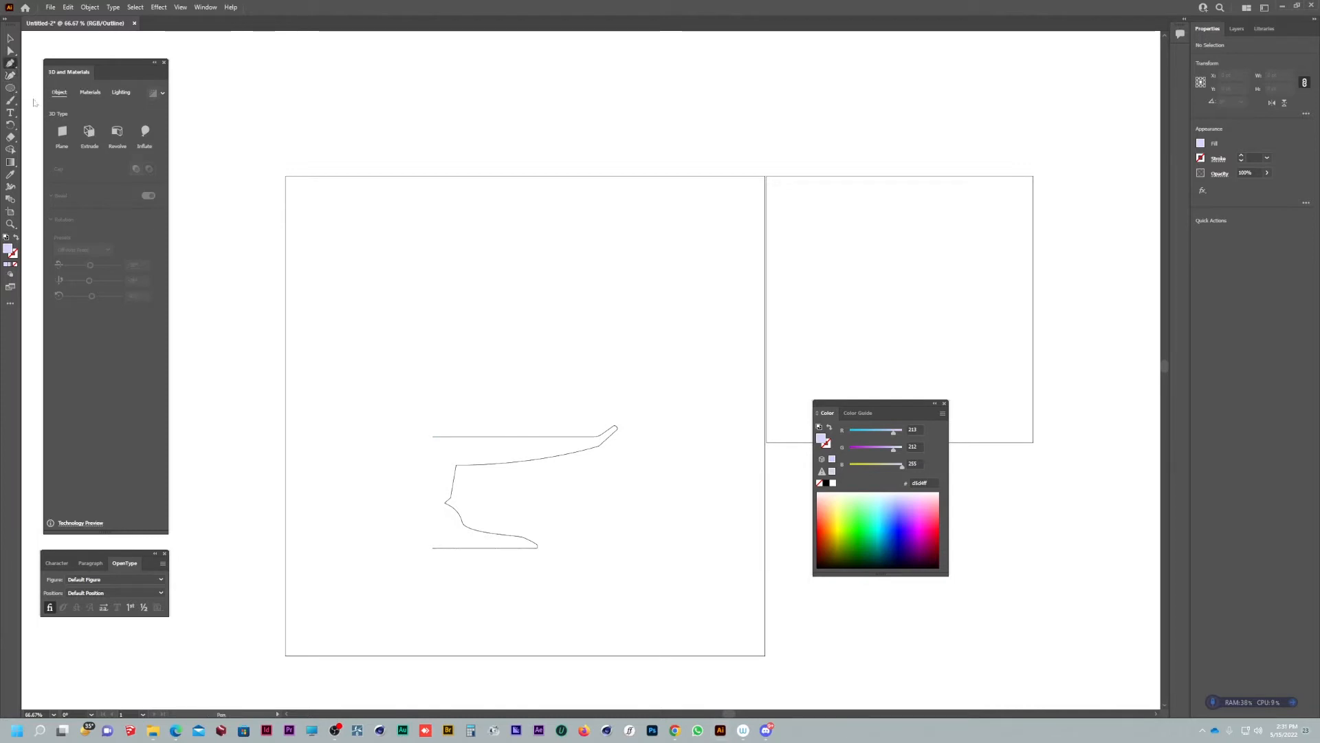
{"action": "left_click_drag", "start_coordinate": [434, 431], "coordinate": [549, 431]}
{"action": "left_click", "coordinate": [547, 431]}
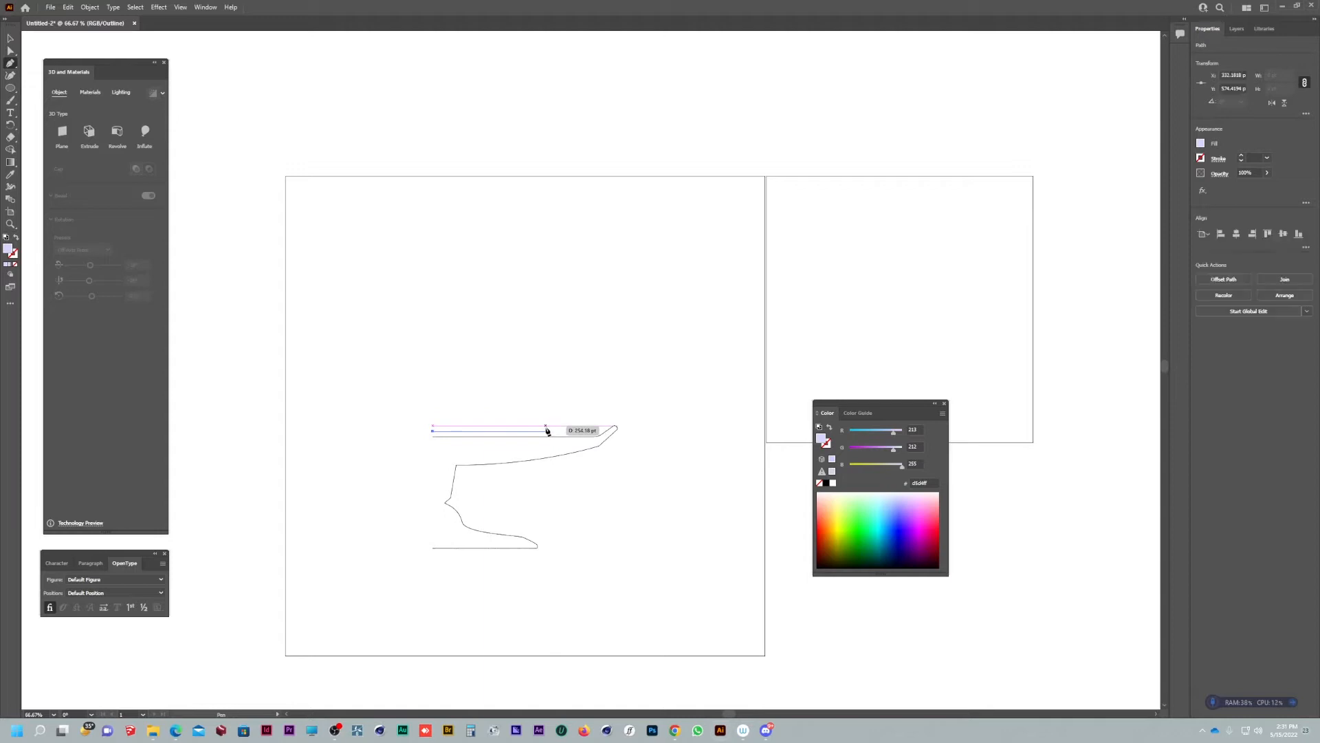
{"action": "left_click", "coordinate": [546, 352]}
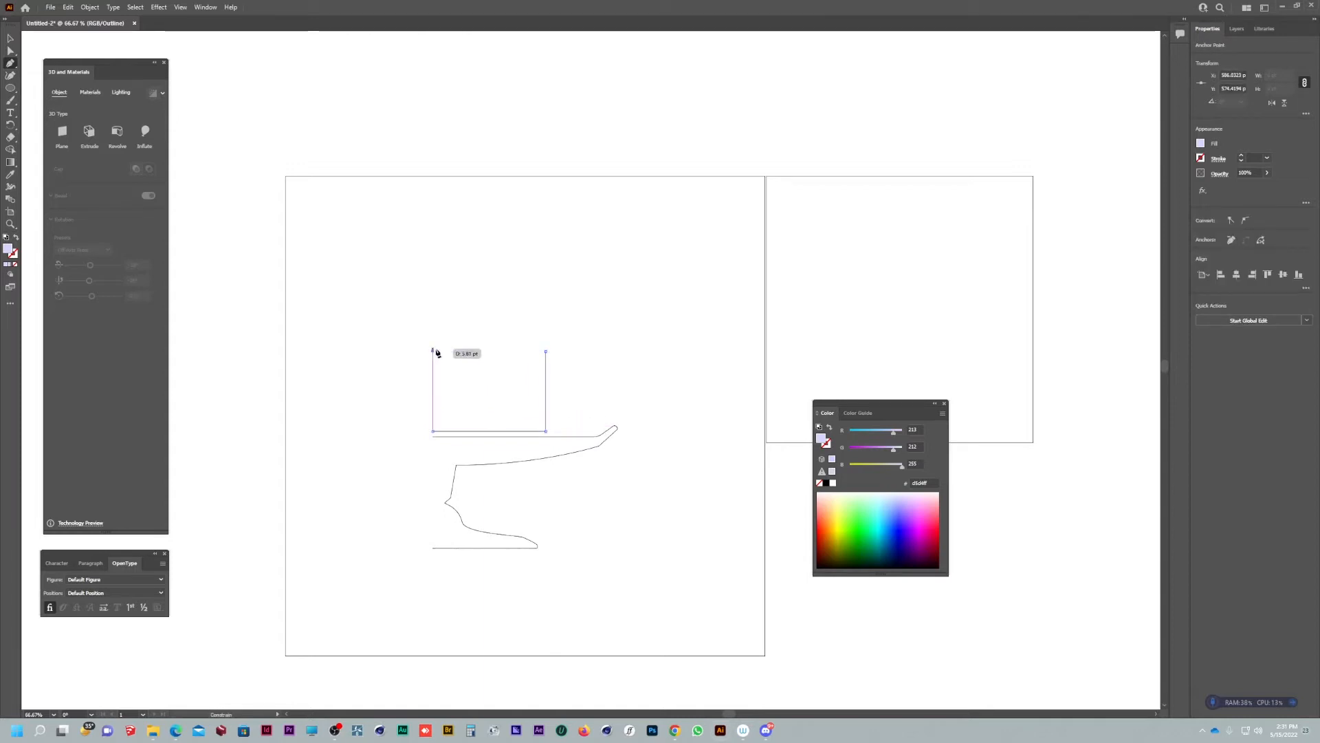
{"action": "left_click", "coordinate": [433, 351]}
{"action": "key", "text": "v"}
{"action": "left_click", "coordinate": [504, 303]}
Step: Return to the preview, revolve the cake's rectangle 360° from its left edge, and centre the cake on the plate
{"action": "left_click", "coordinate": [544, 362]}
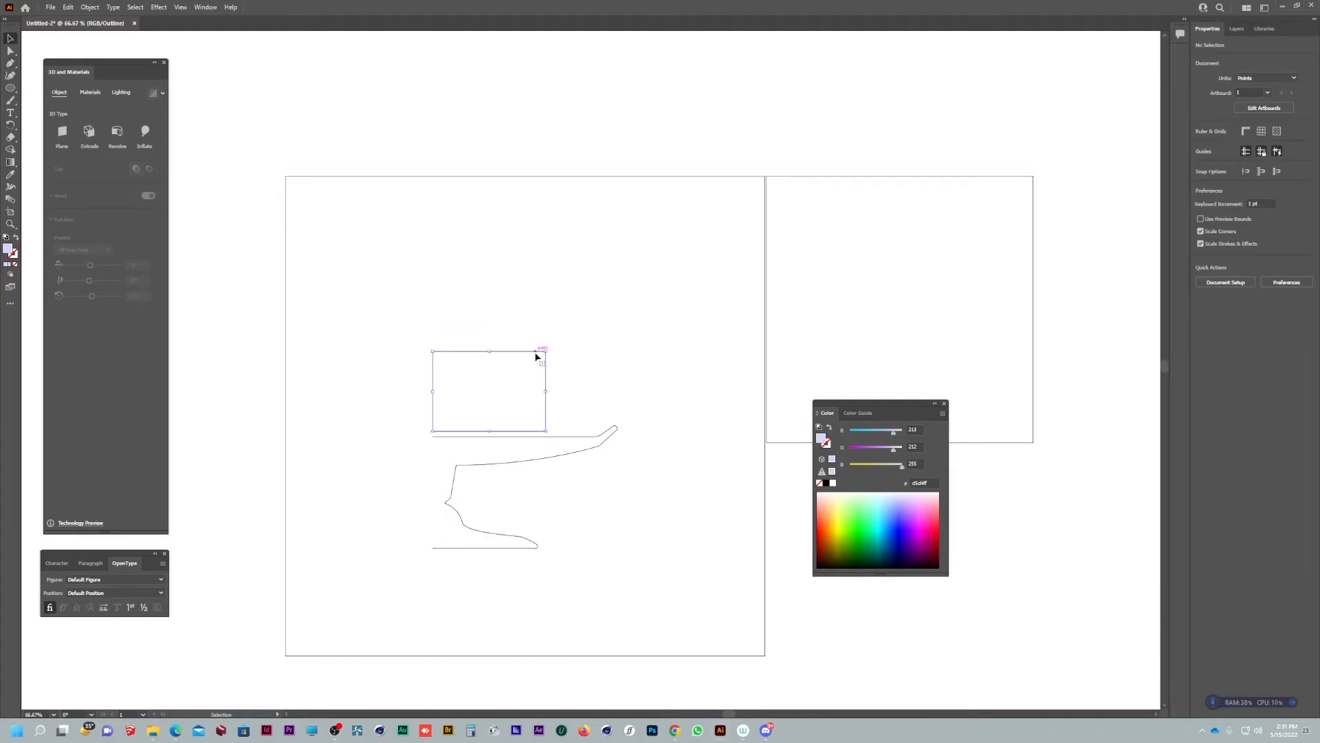
{"action": "key", "text": "ctrl+y"}
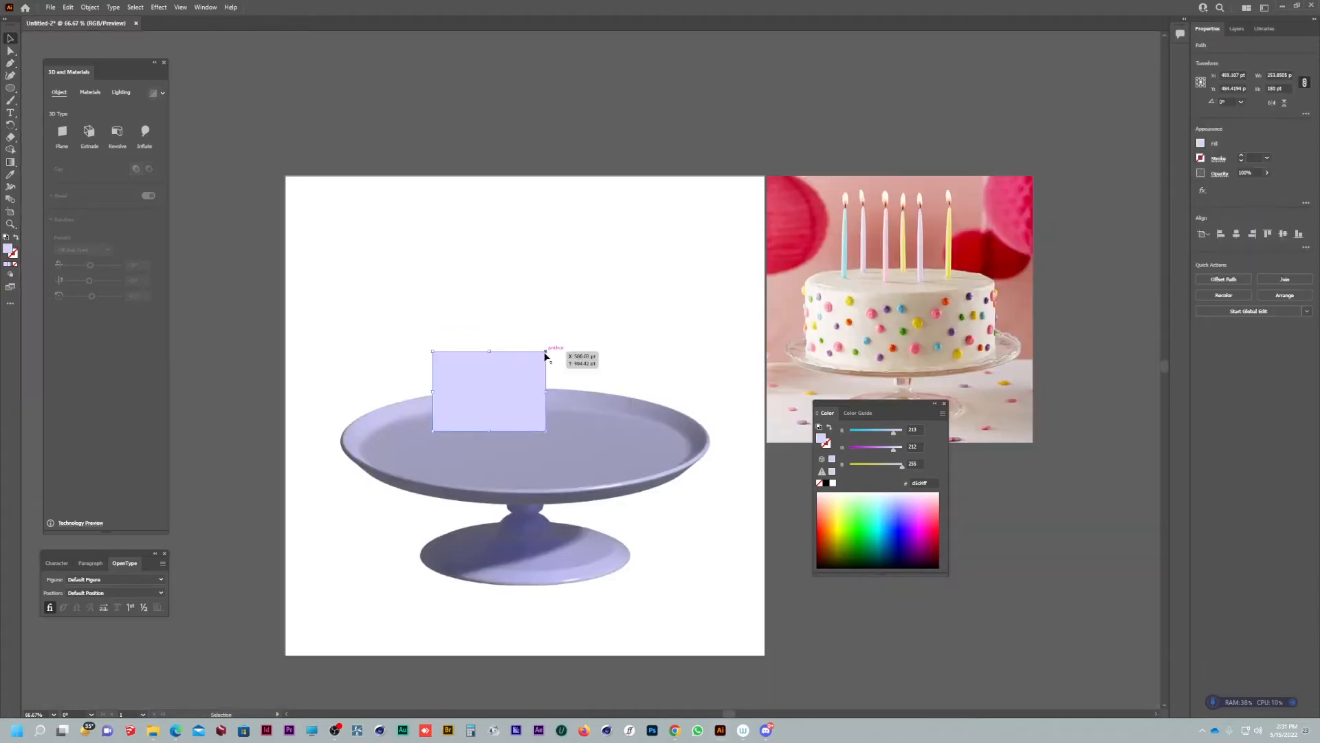
{"action": "left_click", "coordinate": [117, 135]}
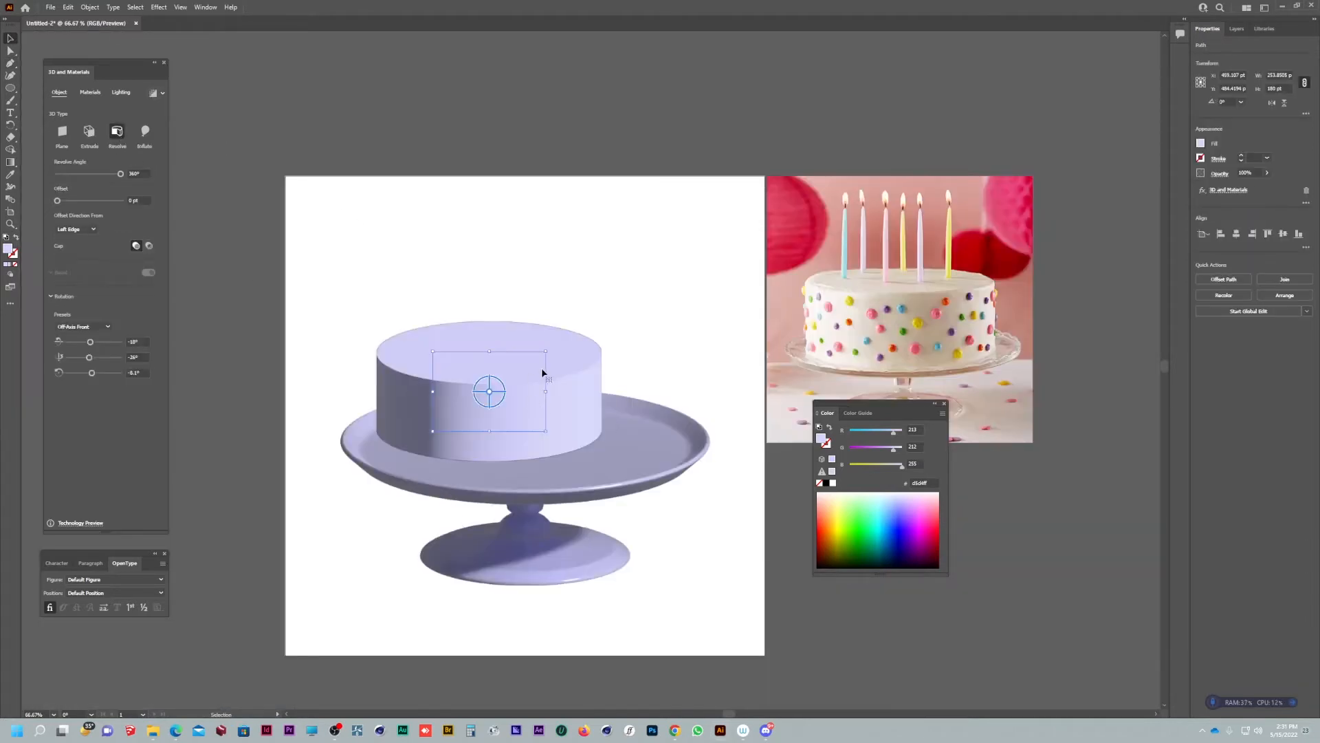
{"action": "left_click_drag", "start_coordinate": [535, 389], "coordinate": [572, 406]}
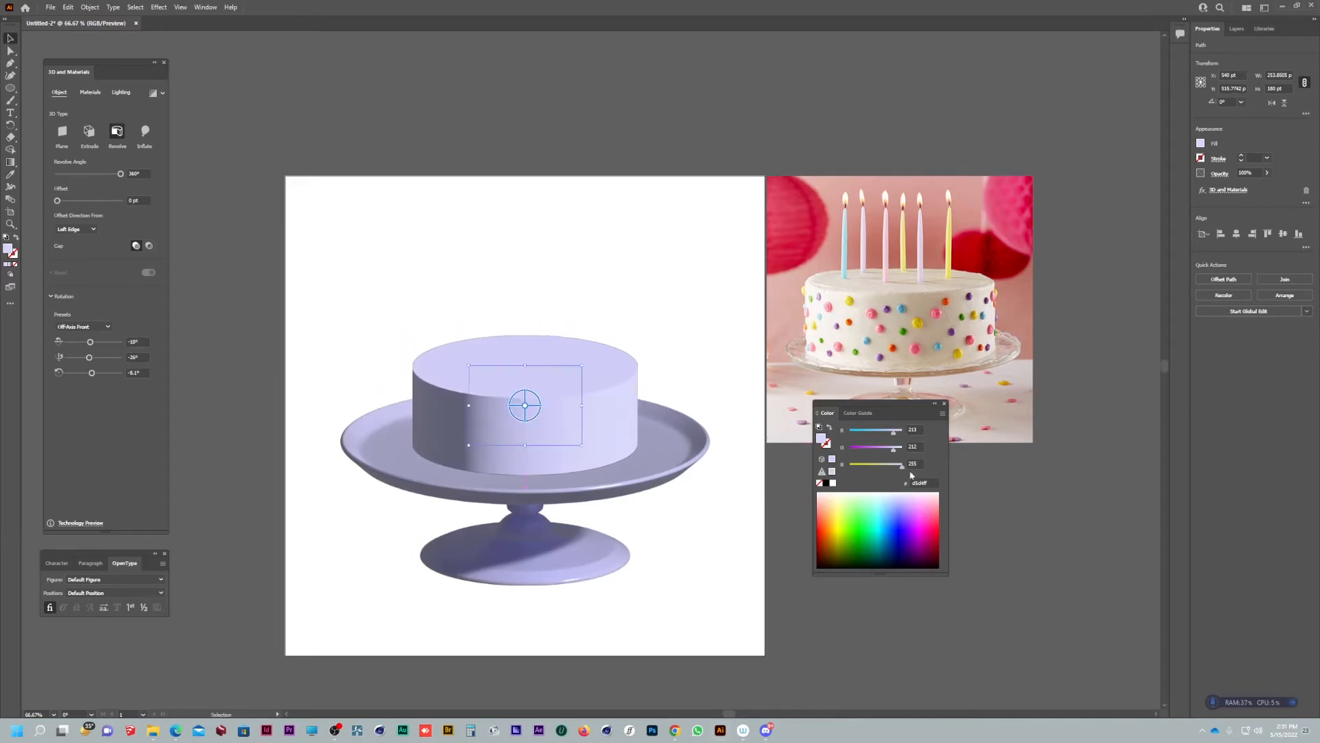
Step: Recolor the cake to a pale cream yellow with green 247 and blue 199
{"action": "left_click_drag", "start_coordinate": [887, 466], "coordinate": [892, 465]}
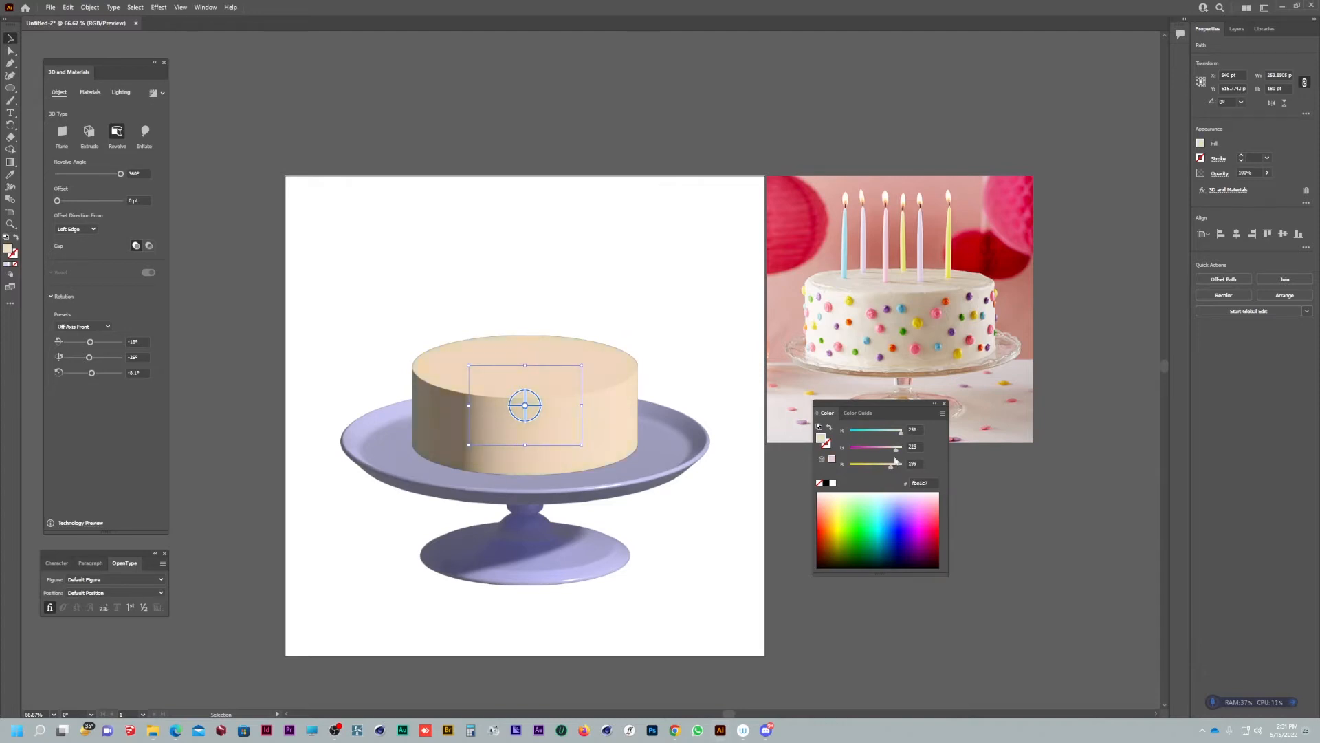
{"action": "left_click_drag", "start_coordinate": [897, 448], "coordinate": [901, 450]}
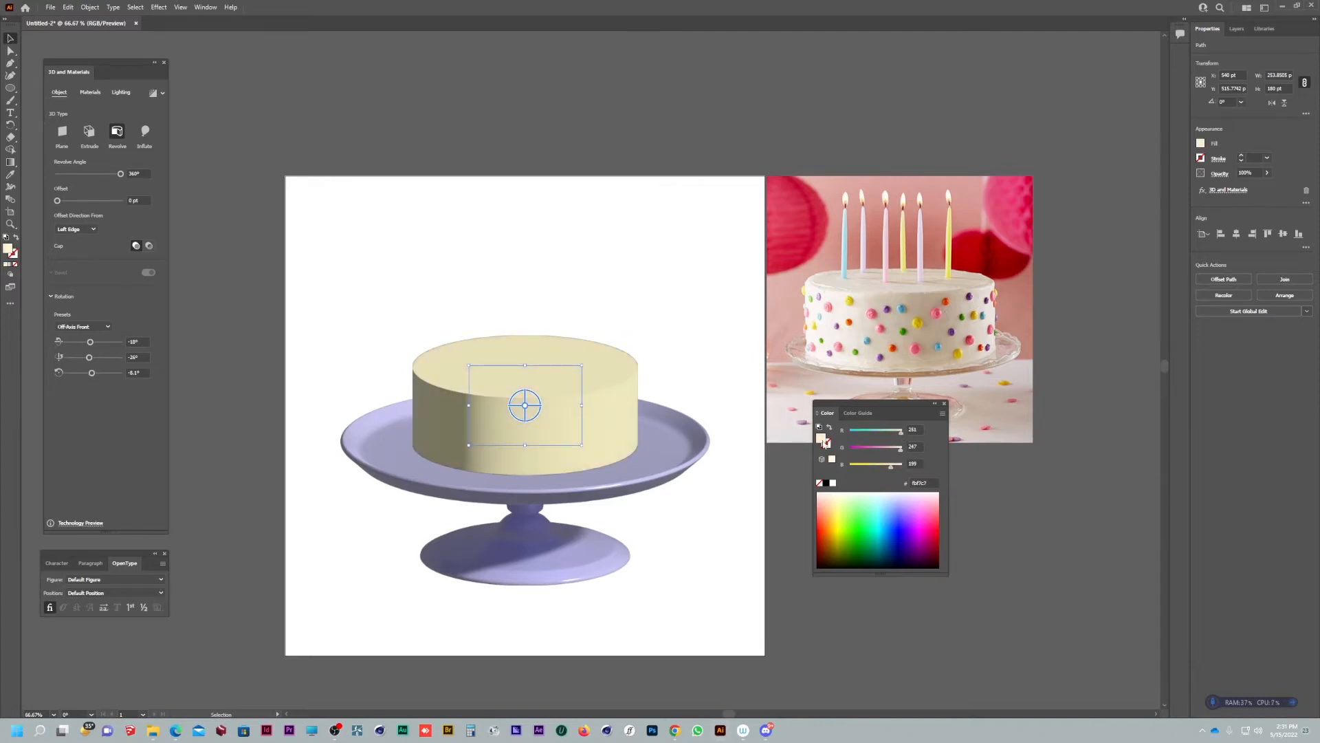
Step: Recolor the cake to a lighter, near-white warm cream with red 255
{"action": "double_click", "coordinate": [821, 437]}
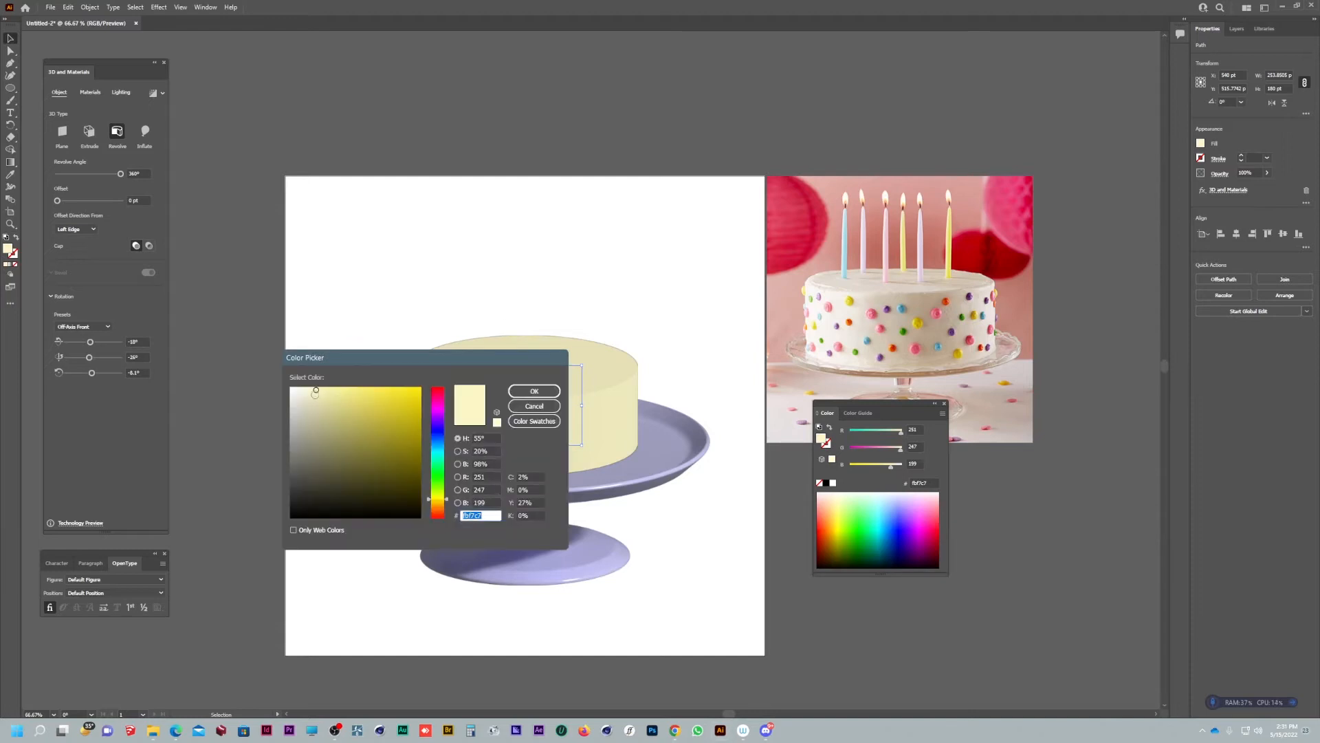
{"action": "left_click", "coordinate": [438, 502]}
{"action": "left_click_drag", "start_coordinate": [311, 389], "coordinate": [304, 384]}
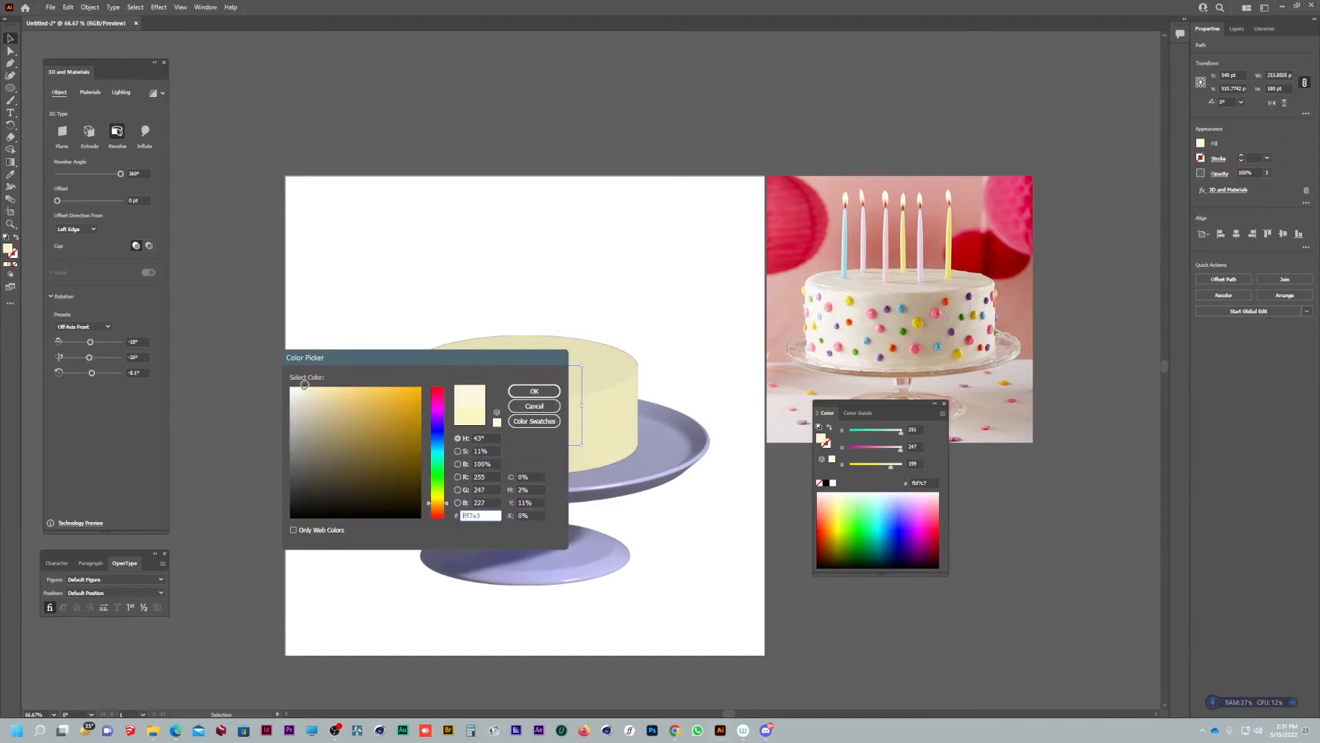
{"action": "left_click", "coordinate": [519, 401]}
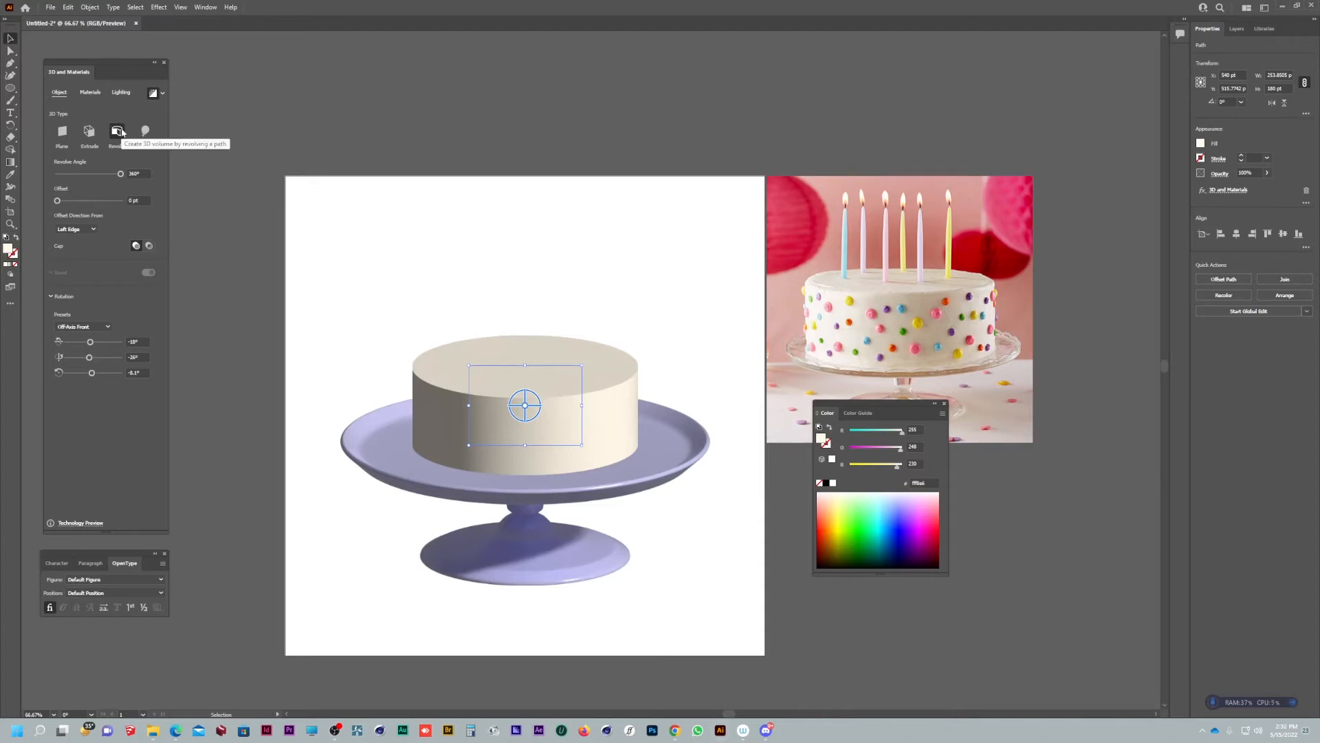
Step: Round the upper outer corner of the cake's profile with a radius of about 27 pt
{"action": "key", "text": "a"}
{"action": "left_click", "coordinate": [580, 366]}
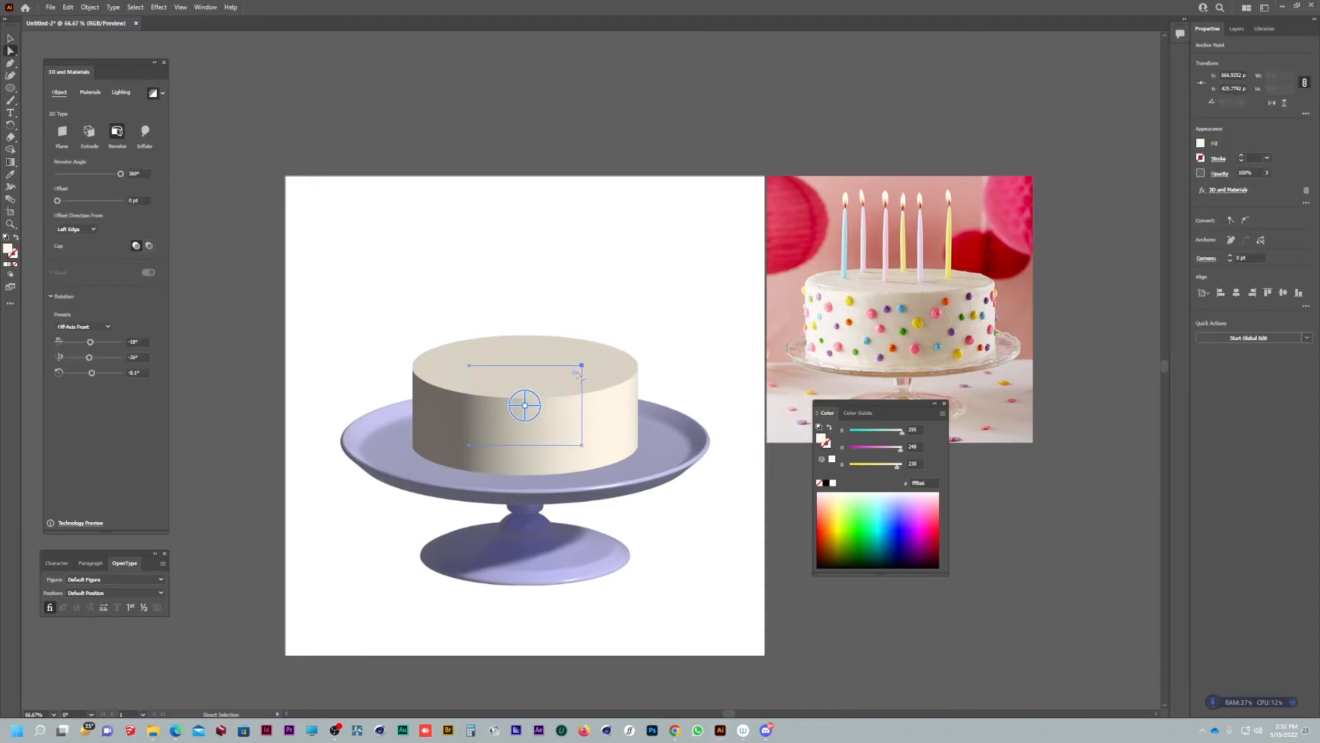
{"action": "left_click_drag", "start_coordinate": [575, 375], "coordinate": [579, 373]}
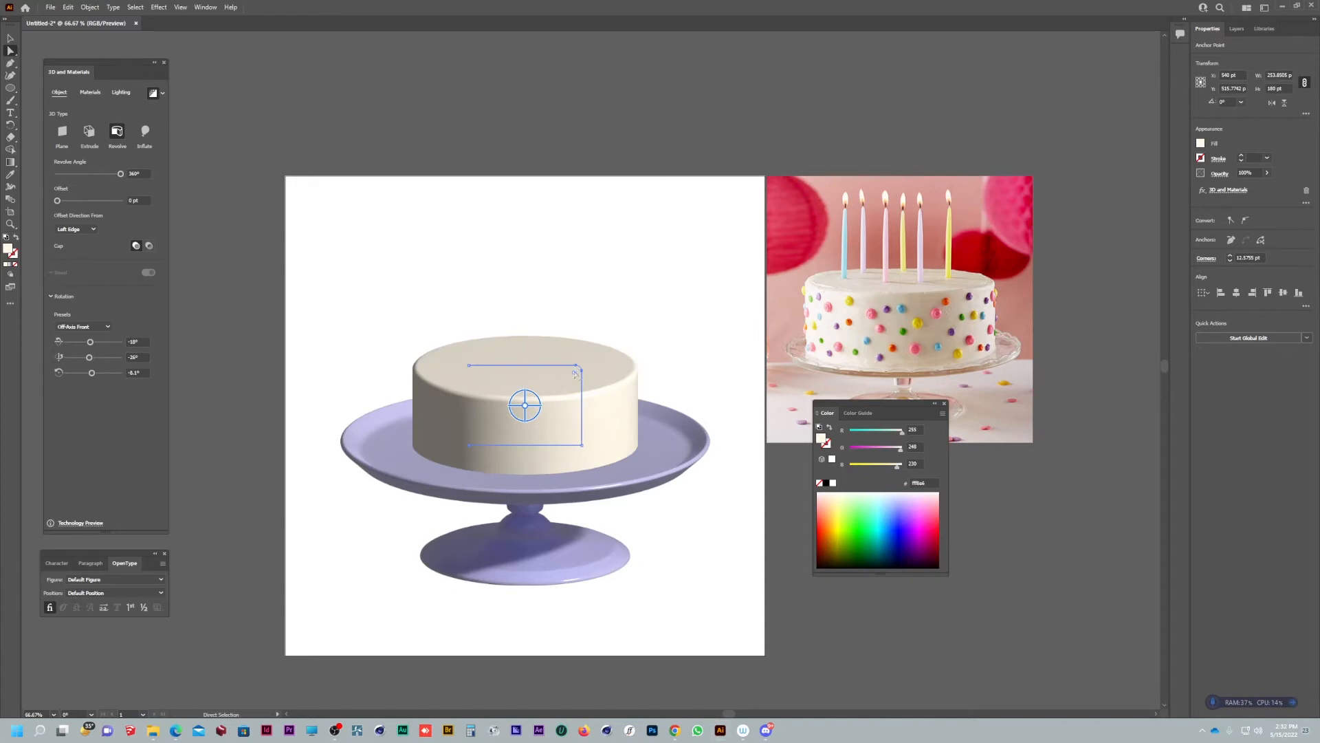
{"action": "scroll", "coordinate": [595, 392], "scroll_direction": "up", "scroll_amount": 5}
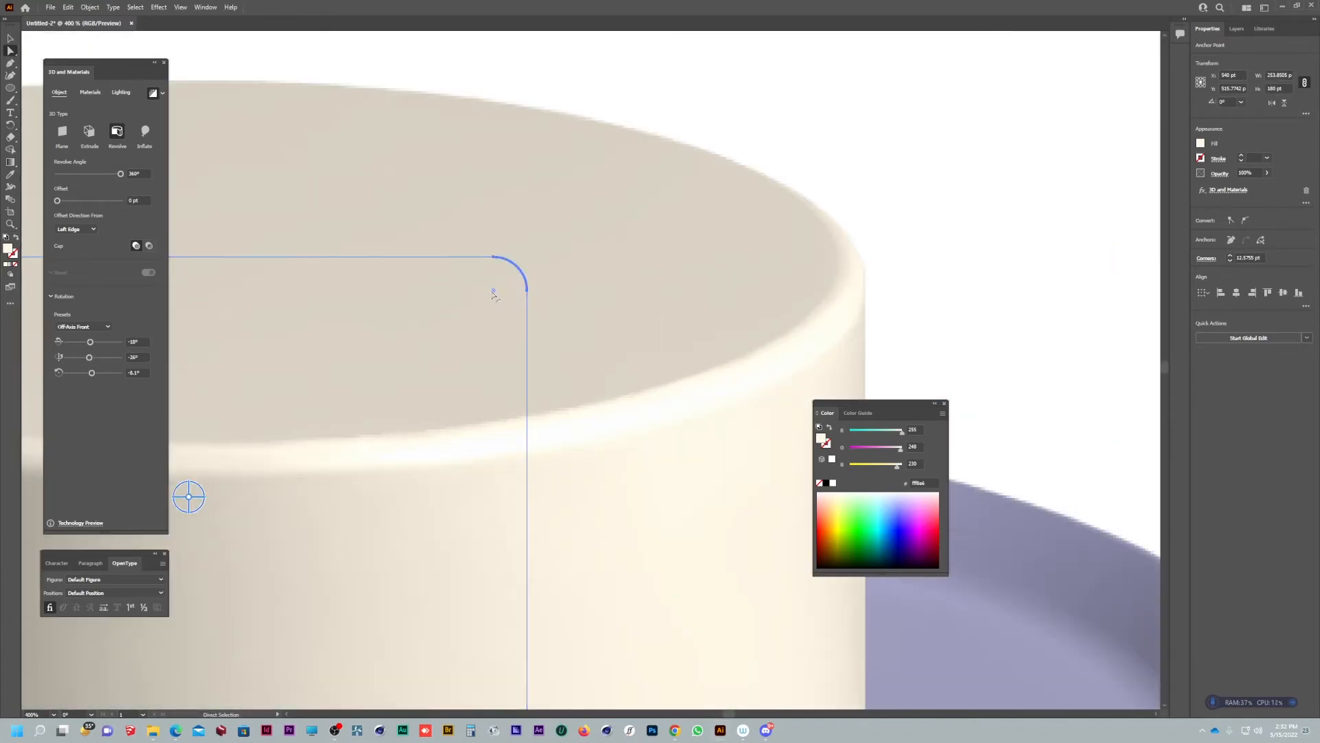
{"action": "left_click_drag", "start_coordinate": [493, 289], "coordinate": [489, 333]}
{"action": "scroll", "coordinate": [489, 333], "scroll_direction": "down", "scroll_amount": 5}
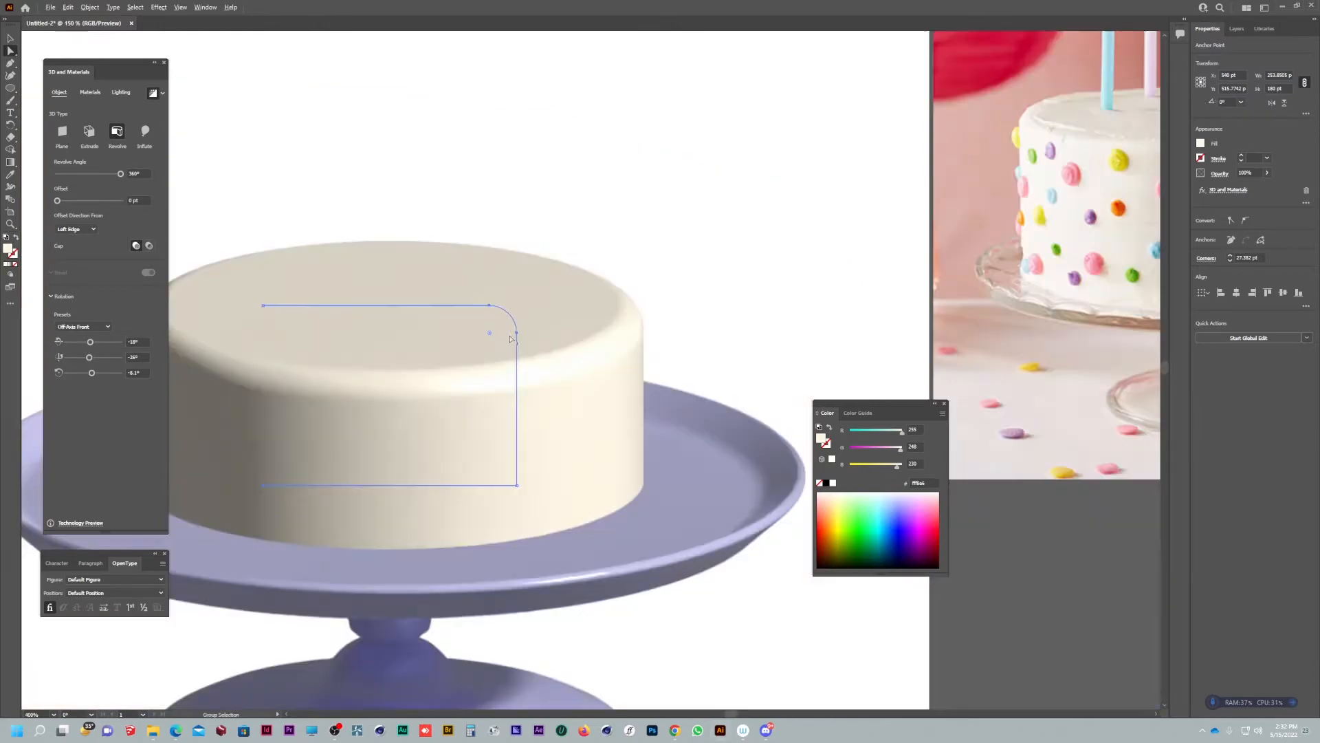
Step: Reduce the rounding of the cake profile's upper outer corner and deselect the path
{"action": "scroll", "coordinate": [506, 339], "scroll_direction": "up", "scroll_amount": 4}
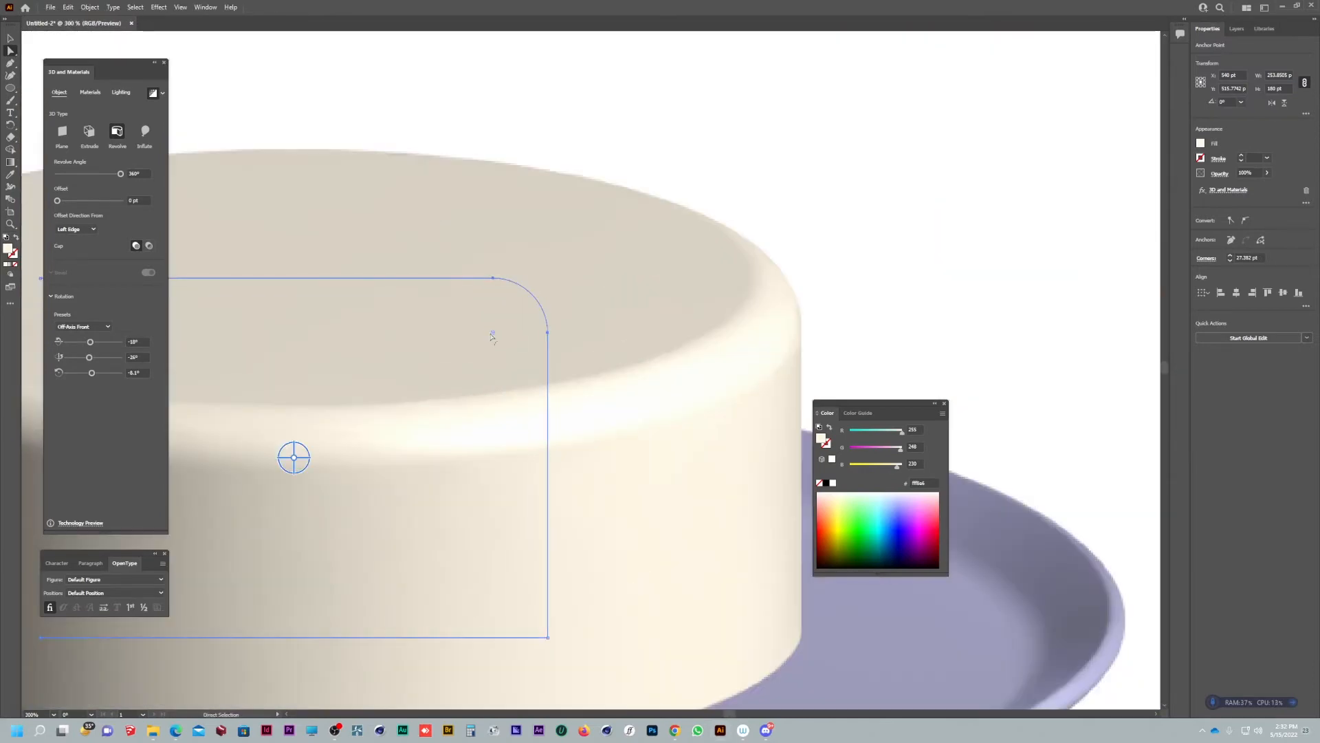
{"action": "left_click_drag", "start_coordinate": [493, 334], "coordinate": [513, 328]}
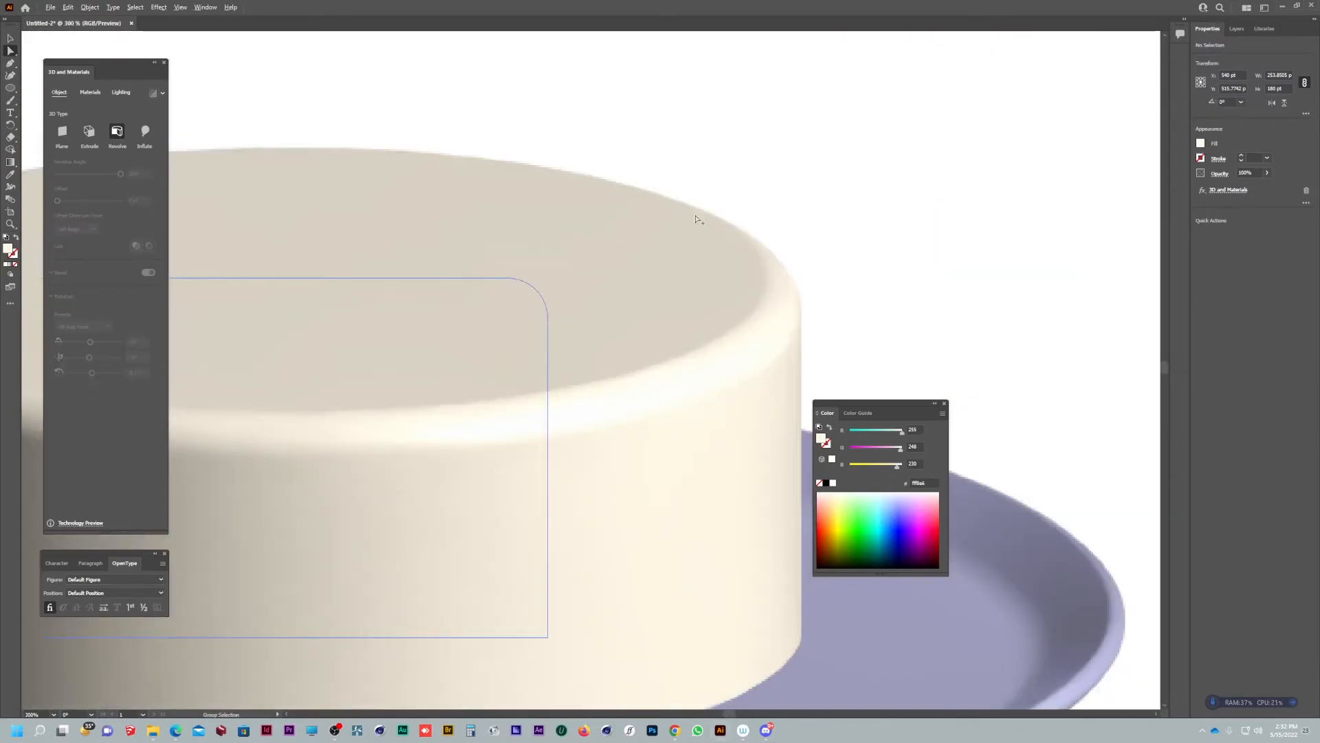
{"action": "scroll", "coordinate": [693, 342], "scroll_direction": "down", "scroll_amount": 5}
{"action": "key", "text": "ctrl+shift+a"}
{"action": "left_click_drag", "start_coordinate": [693, 342], "coordinate": [678, 371]}
{"action": "key", "text": "v"}
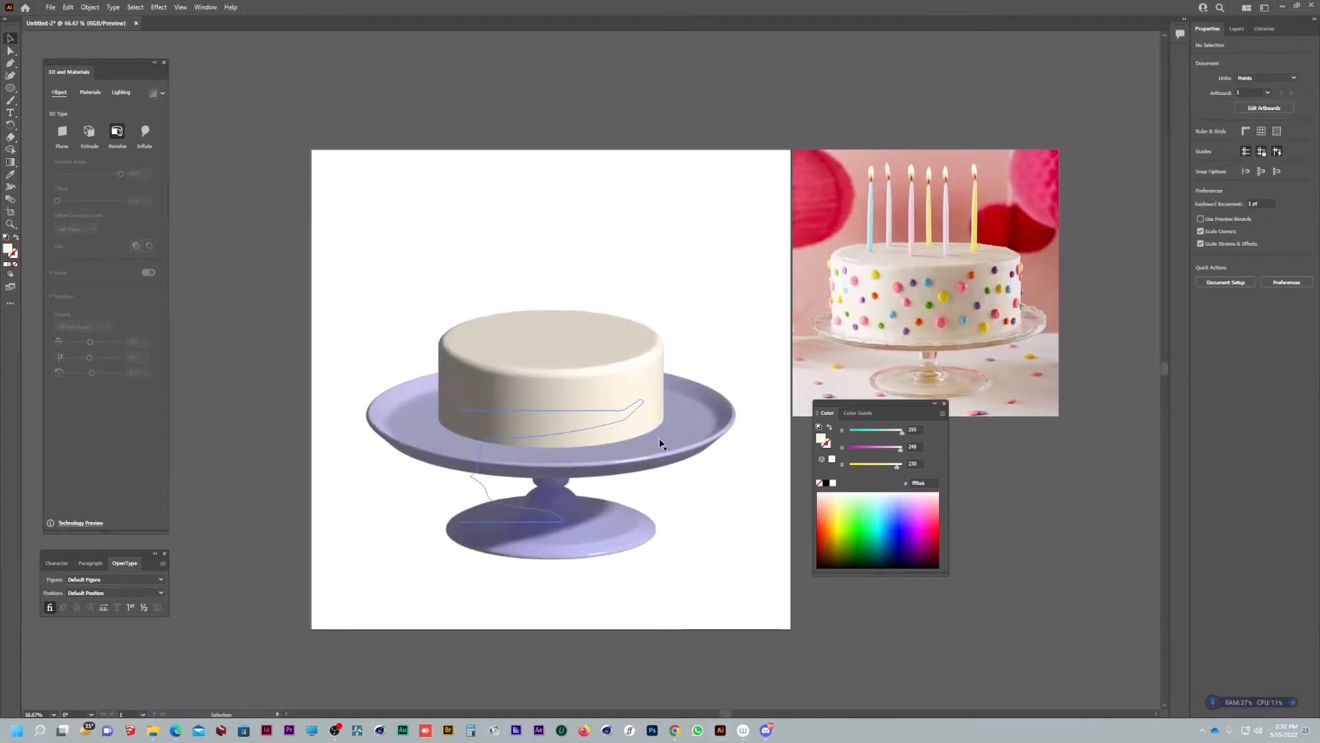
Step: Select the lower outer corner point of the cake's profile and show the artwork in outline view
{"action": "scroll", "coordinate": [659, 446], "scroll_direction": "up", "scroll_amount": 2}
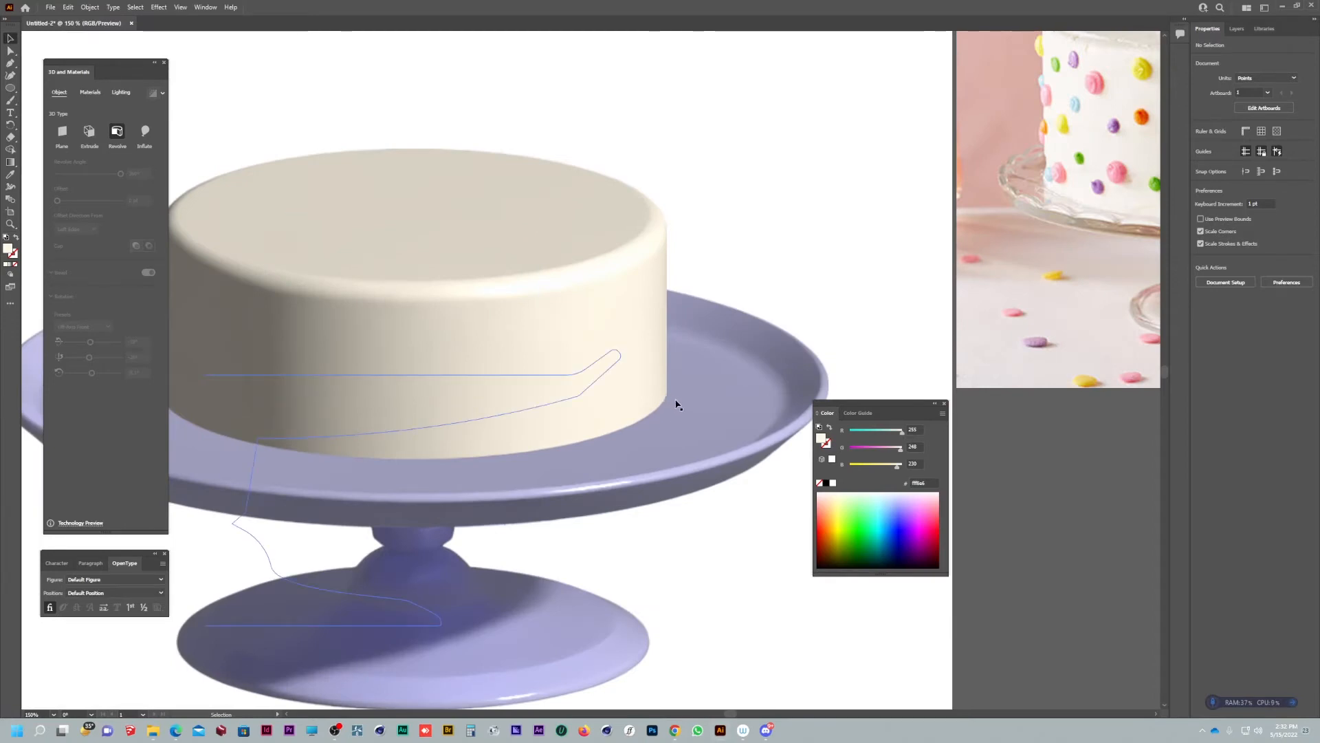
{"action": "scroll", "coordinate": [676, 405], "scroll_direction": "up", "scroll_amount": 3}
{"action": "left_click", "coordinate": [630, 370]}
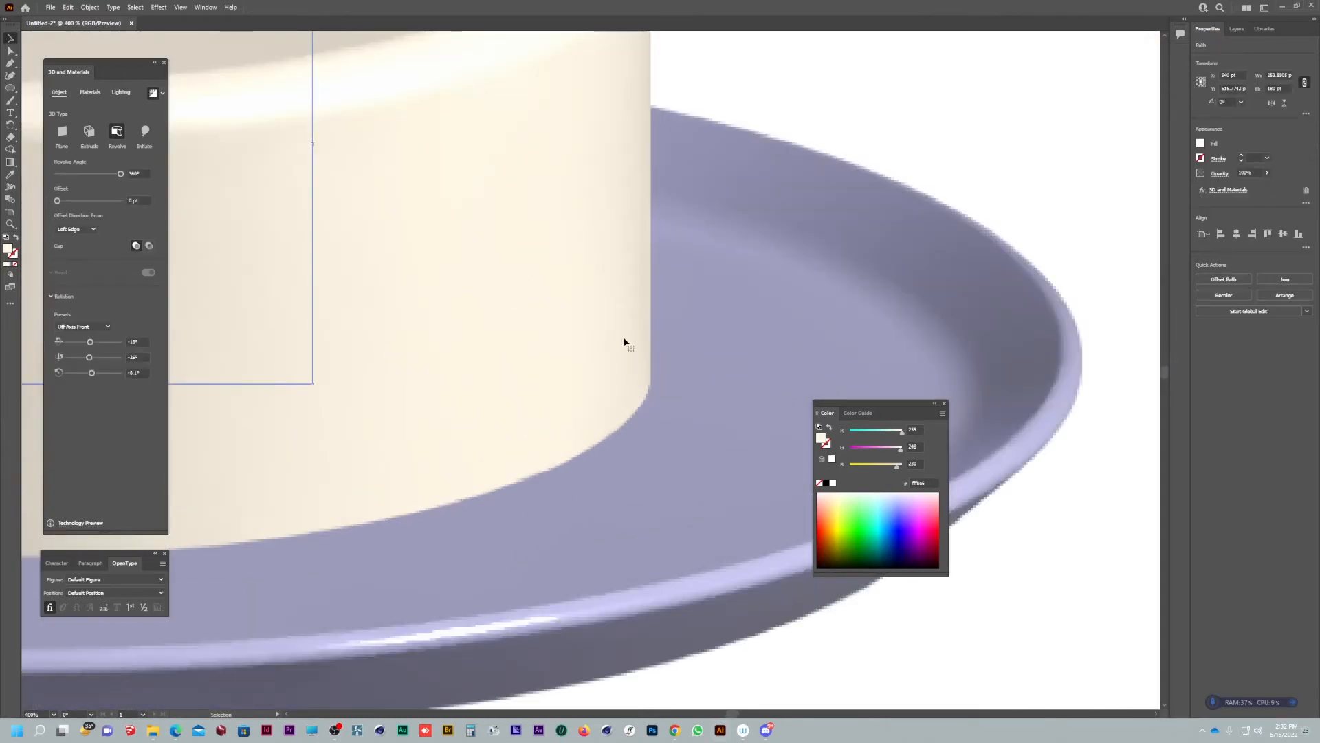
{"action": "scroll", "coordinate": [585, 358], "scroll_direction": "left", "scroll_amount": 2}
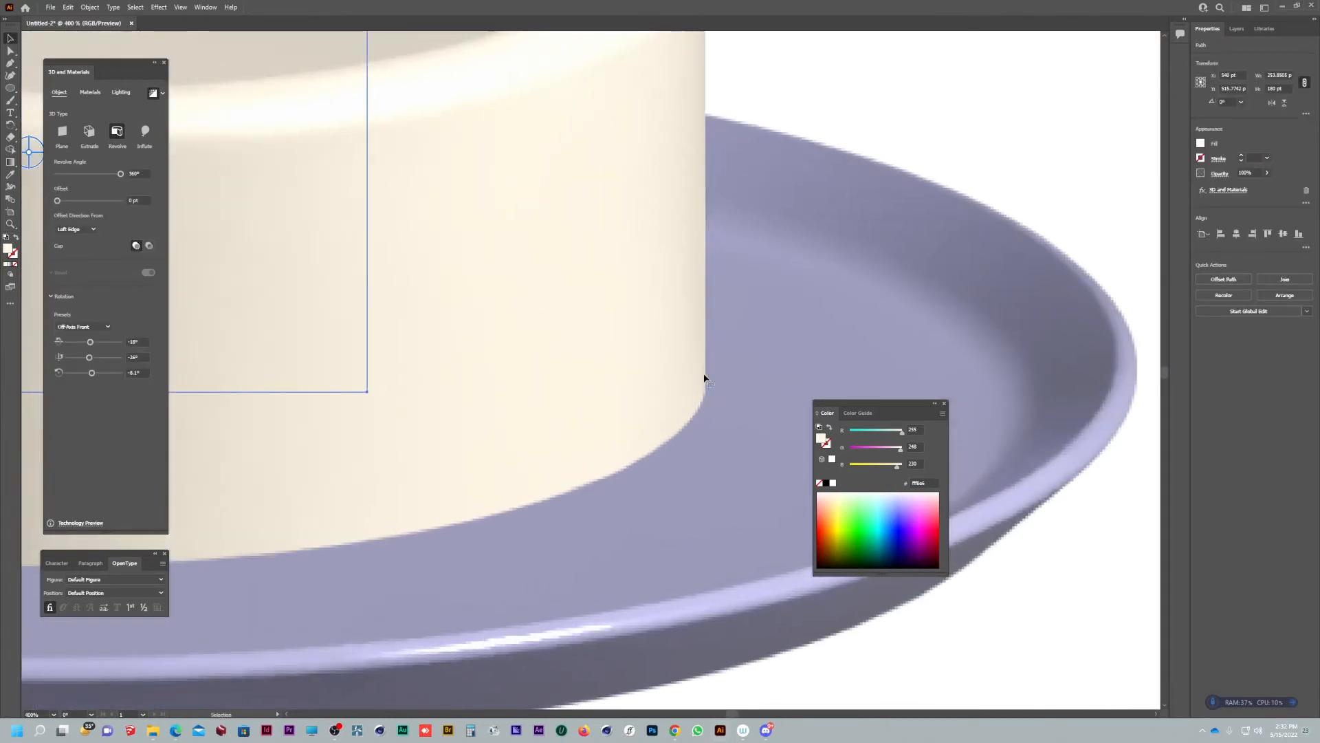
{"action": "key", "text": "a"}
{"action": "left_click", "coordinate": [368, 392]}
{"action": "left_click_drag", "start_coordinate": [367, 394], "coordinate": [436, 429]}
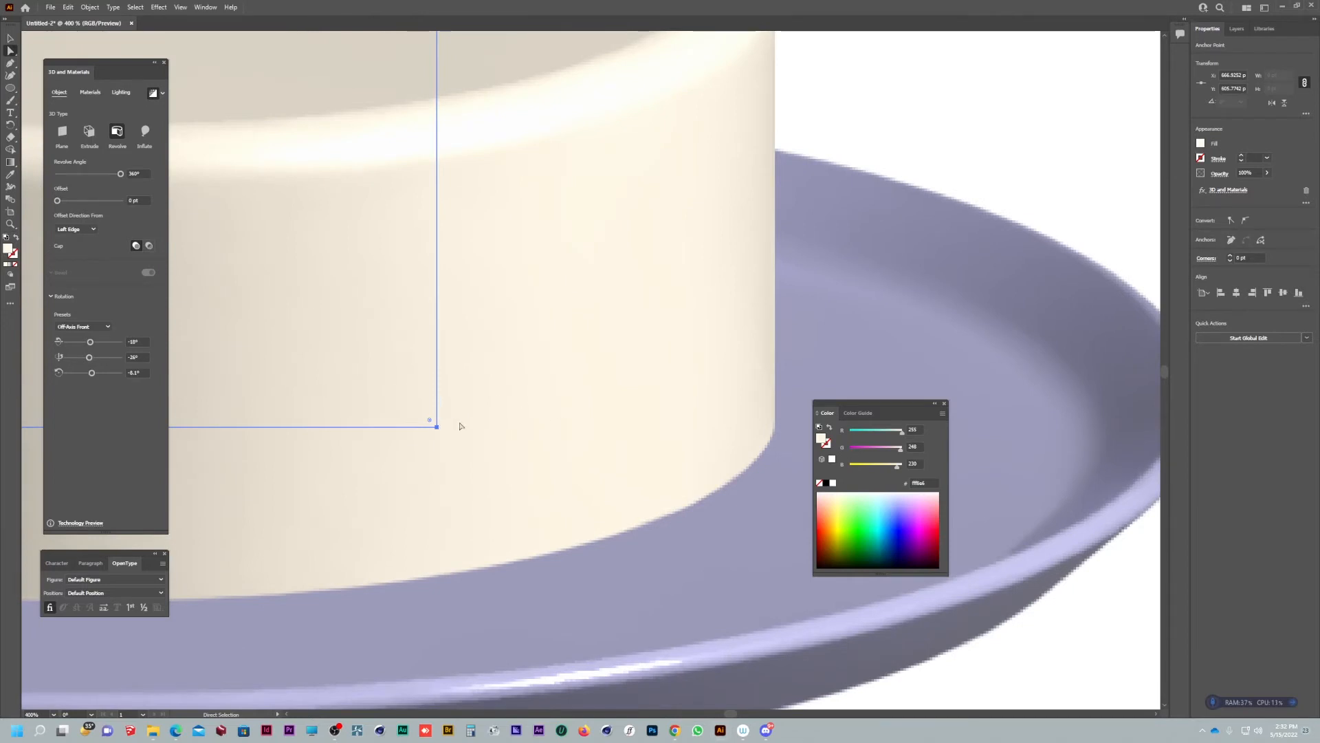
{"action": "key", "text": "ctrl+y"}
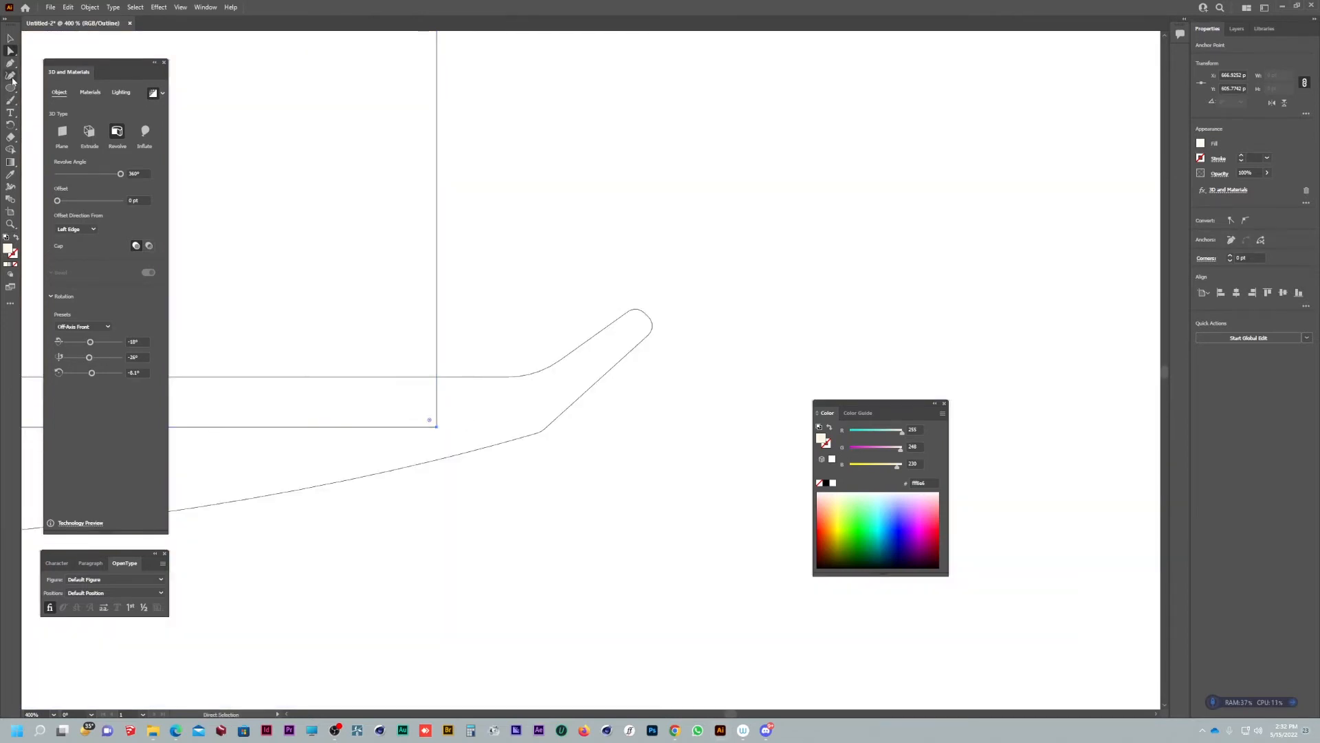
Step: Add an anchor point about 1 pt above the profile's lower outer corner and pull the corner point outward about 0.9 pt
{"action": "scroll", "coordinate": [580, 372], "scroll_direction": "down", "scroll_amount": 5}
{"action": "scroll", "coordinate": [585, 433], "scroll_direction": "up", "scroll_amount": 7}
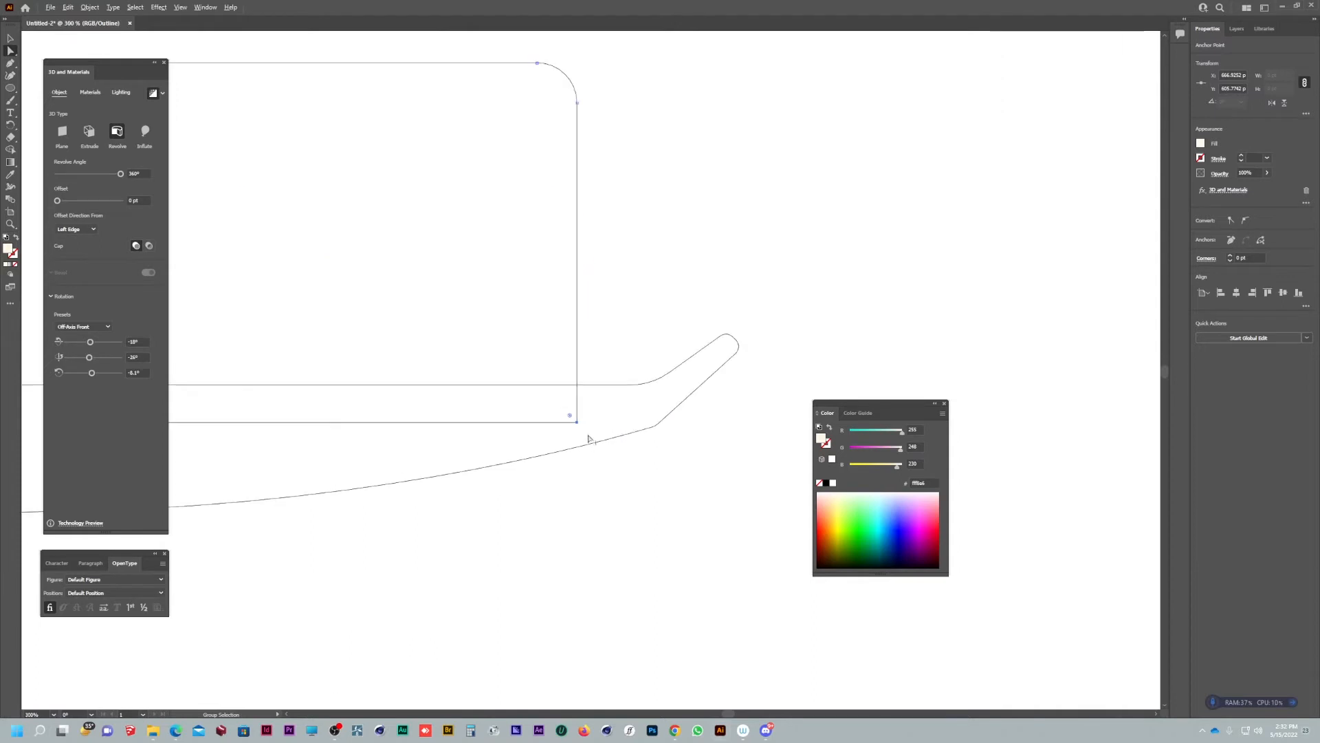
{"action": "key", "text": "p"}
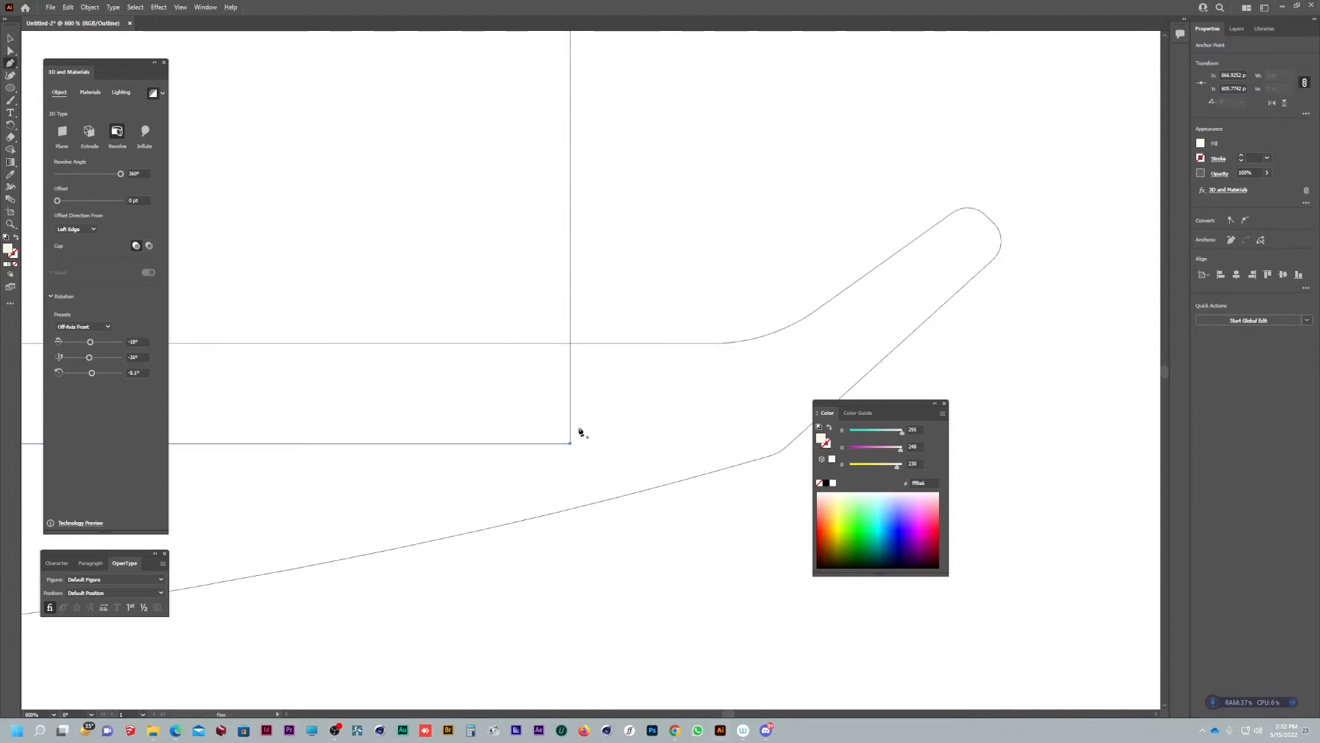
{"action": "scroll", "coordinate": [580, 428], "scroll_direction": "up", "scroll_amount": 3}
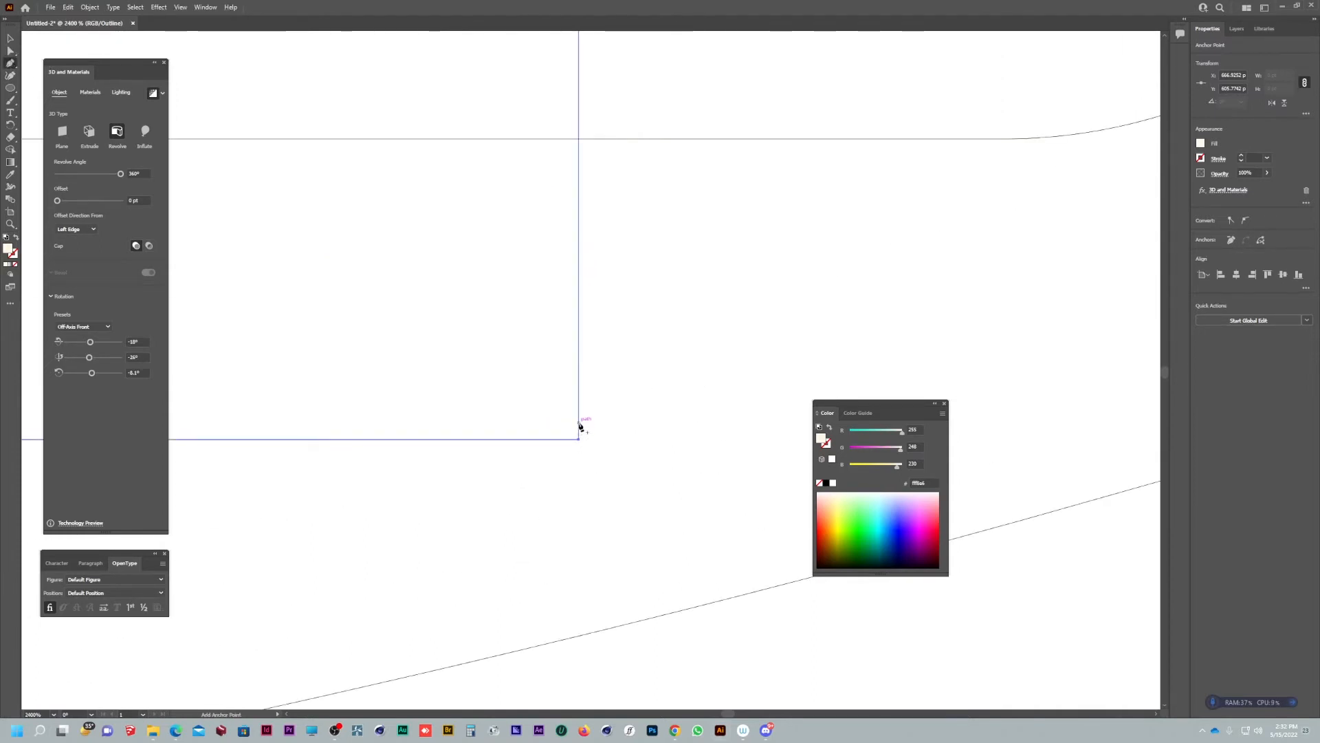
{"action": "left_click", "coordinate": [579, 421]}
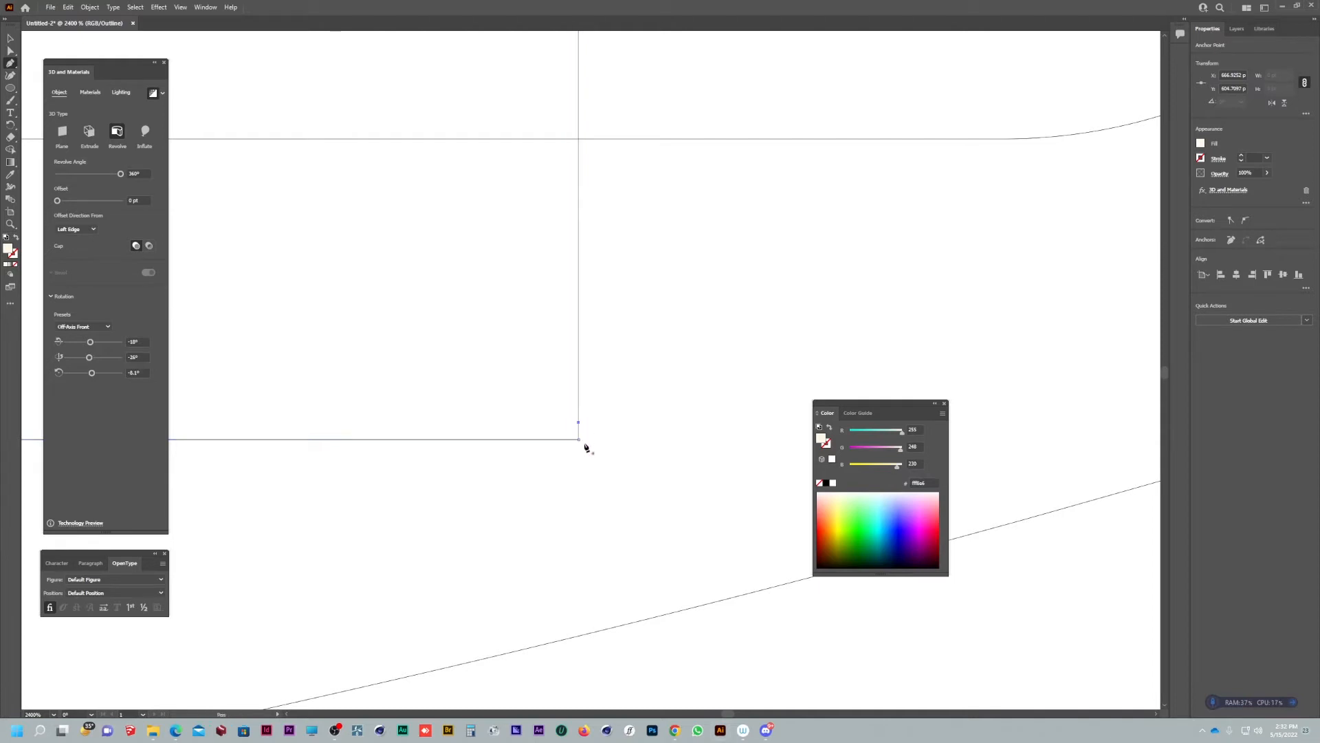
{"action": "key", "text": "a"}
{"action": "left_click_drag", "start_coordinate": [579, 440], "coordinate": [593, 439]}
Step: Round the bend above the flared base corner of the cake's profile with a radius of about 2.8 pt
{"action": "scroll", "coordinate": [580, 434], "scroll_direction": "up", "scroll_amount": 2}
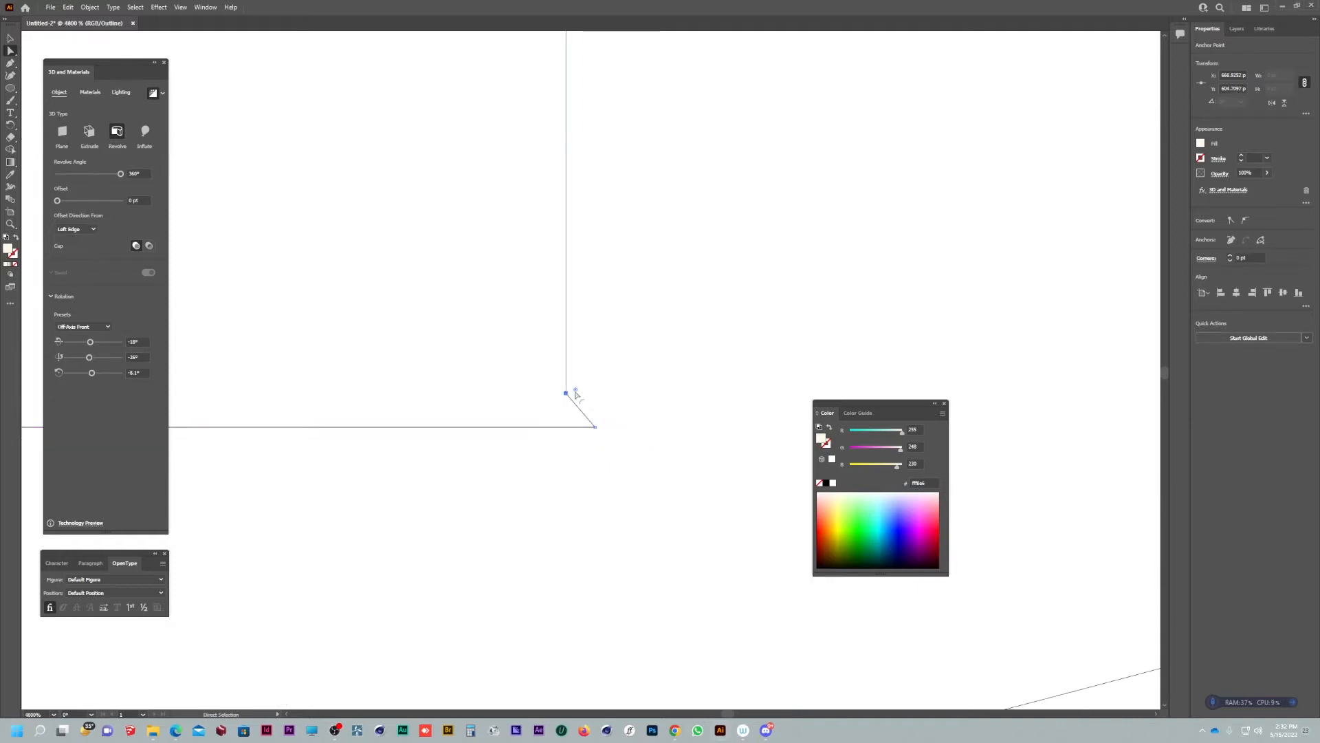
{"action": "left_click_drag", "start_coordinate": [581, 390], "coordinate": [641, 352]}
{"action": "left_click", "coordinate": [611, 427]}
{"action": "left_click_drag", "start_coordinate": [607, 414], "coordinate": [585, 431]}
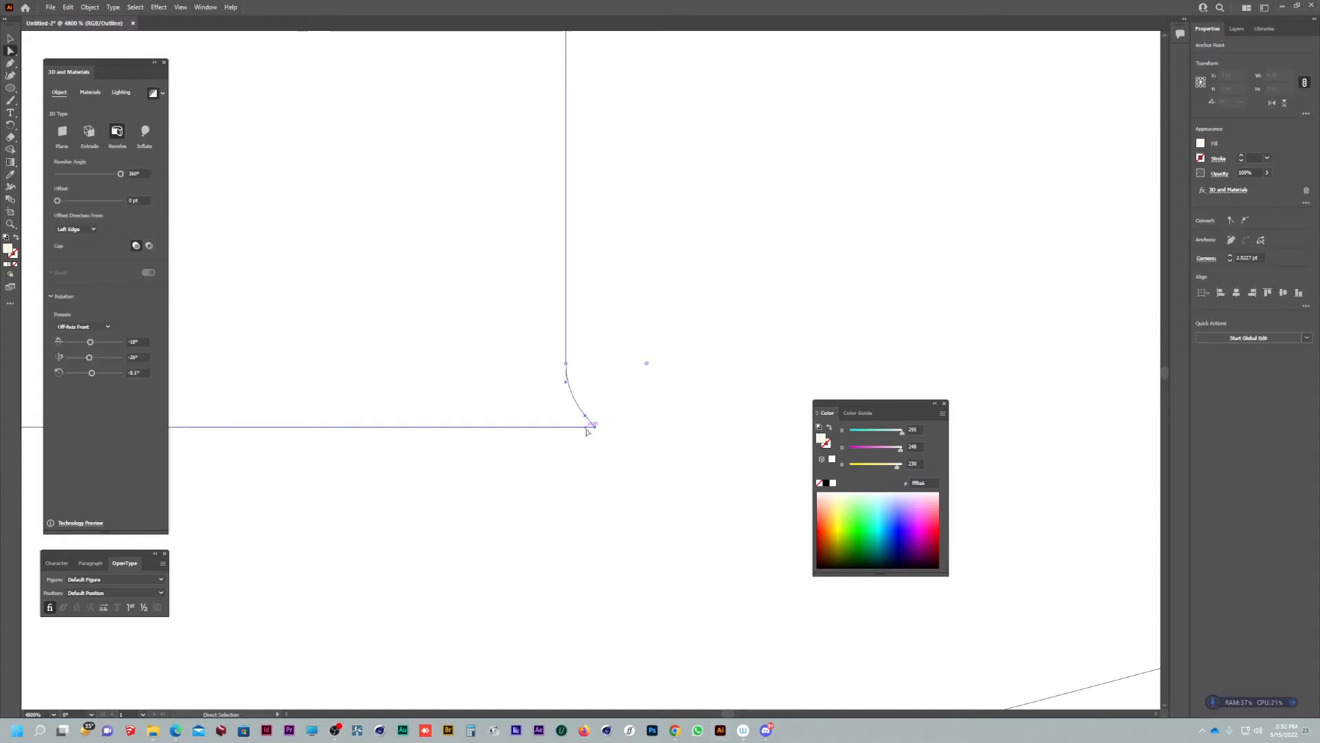
Step: Shift the lower point of the base flare's curve slightly outward, just above the profile's corner point
{"action": "scroll", "coordinate": [622, 441], "scroll_direction": "up", "scroll_amount": 2}
{"action": "left_click", "coordinate": [642, 468]}
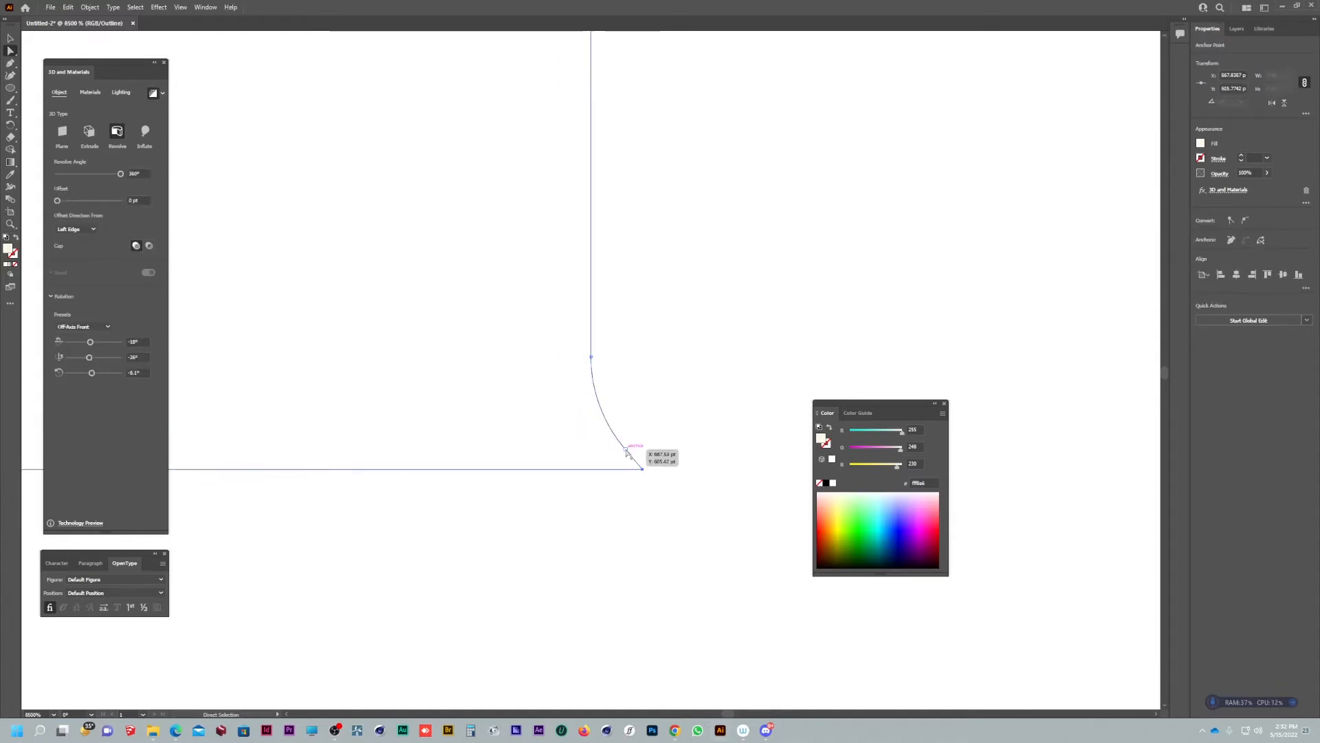
{"action": "left_click", "coordinate": [646, 470]}
{"action": "left_click_drag", "start_coordinate": [643, 469], "coordinate": [620, 429]}
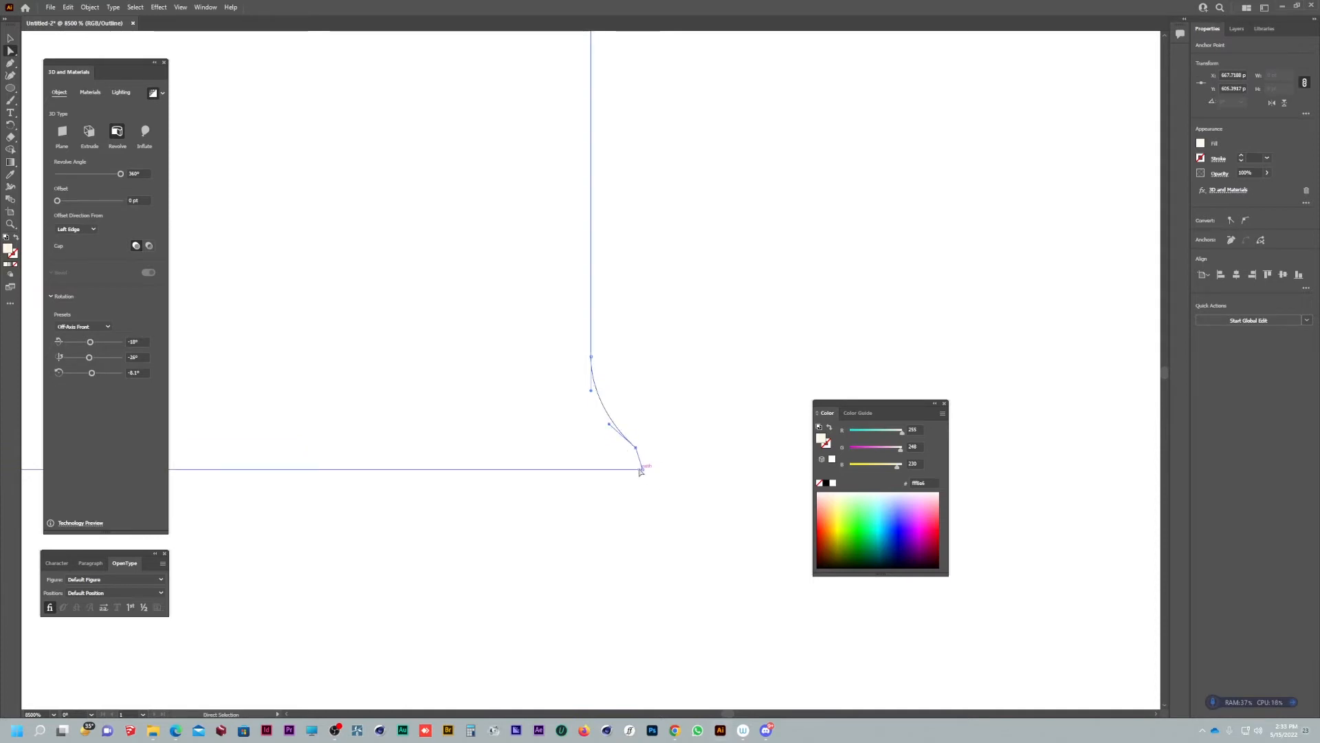
Step: Smooth the base flare's outer corner and lower curve point with the Anchor Point tool, and return to the 3D preview
{"action": "left_click", "coordinate": [645, 469]}
{"action": "left_click", "coordinate": [11, 63]}
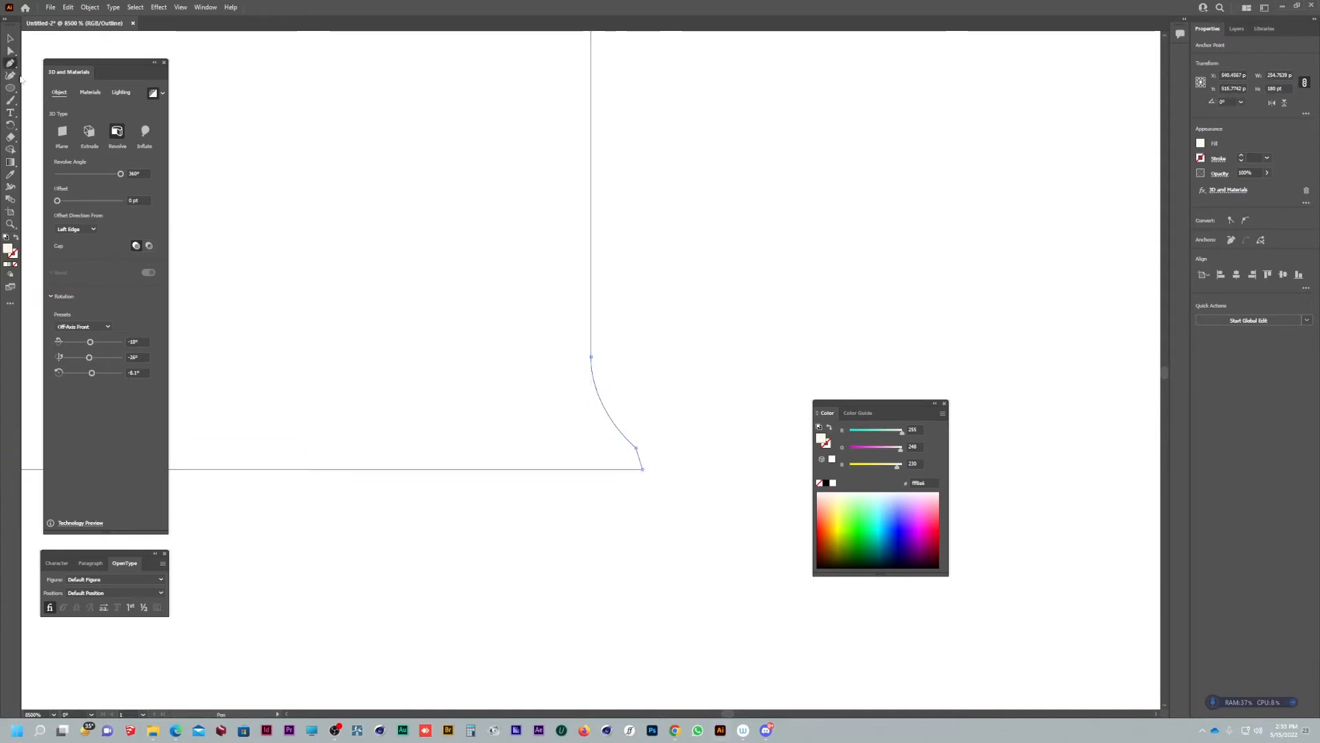
{"action": "key", "text": "a"}
{"action": "left_click", "coordinate": [643, 470]}
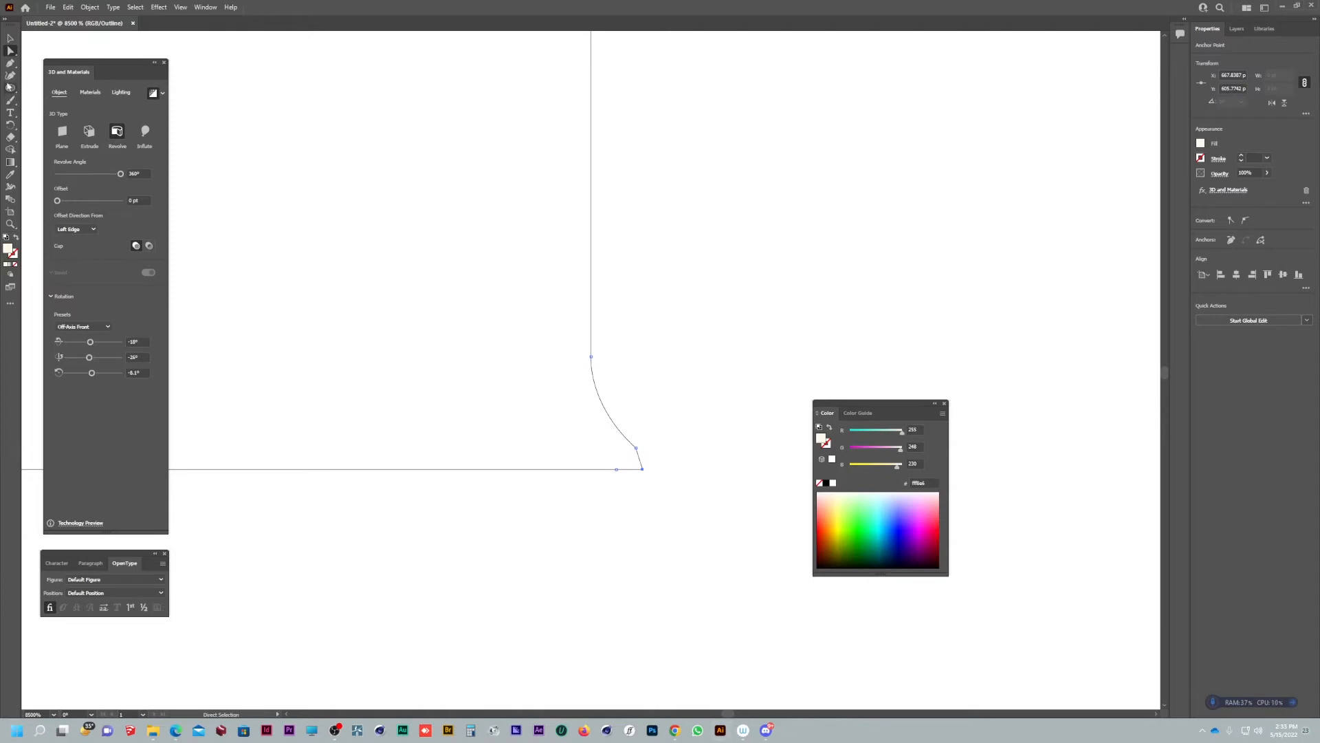
{"action": "left_click", "coordinate": [10, 63]}
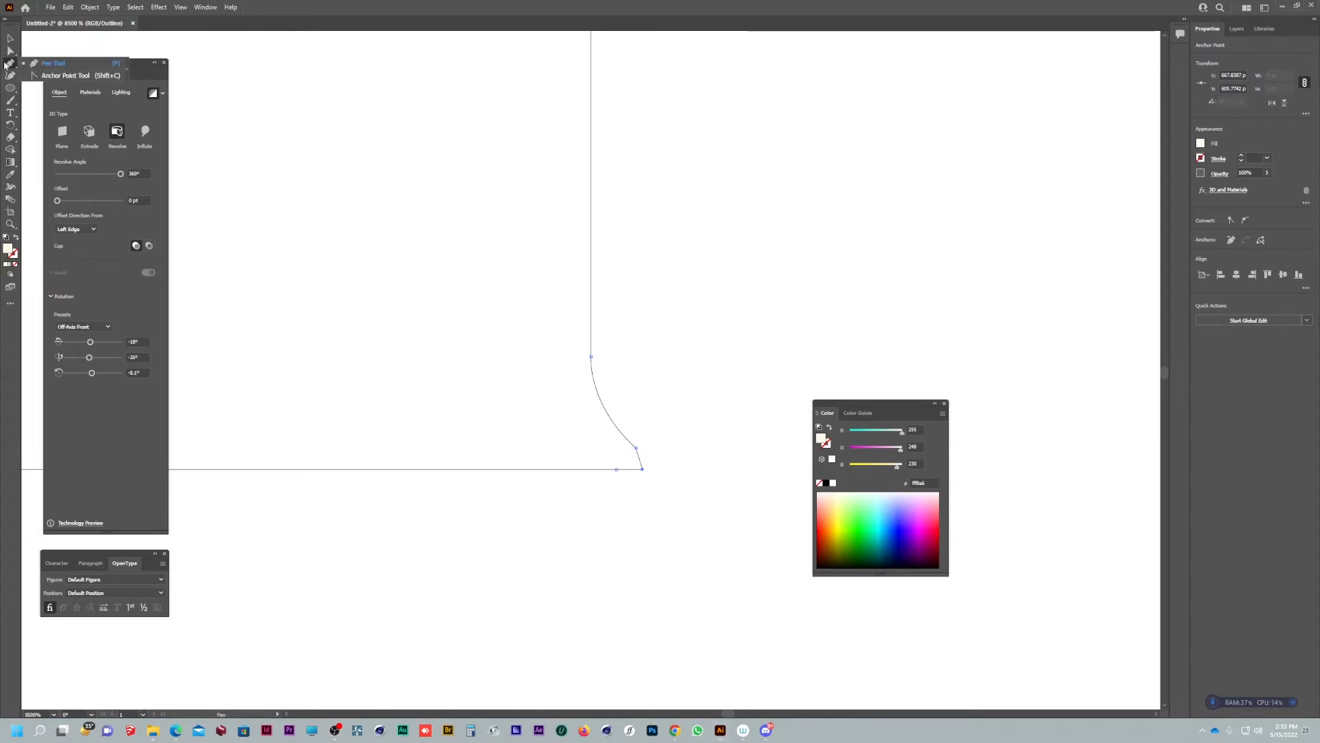
{"action": "left_click", "coordinate": [65, 75]}
{"action": "left_click_drag", "start_coordinate": [642, 468], "coordinate": [649, 471]}
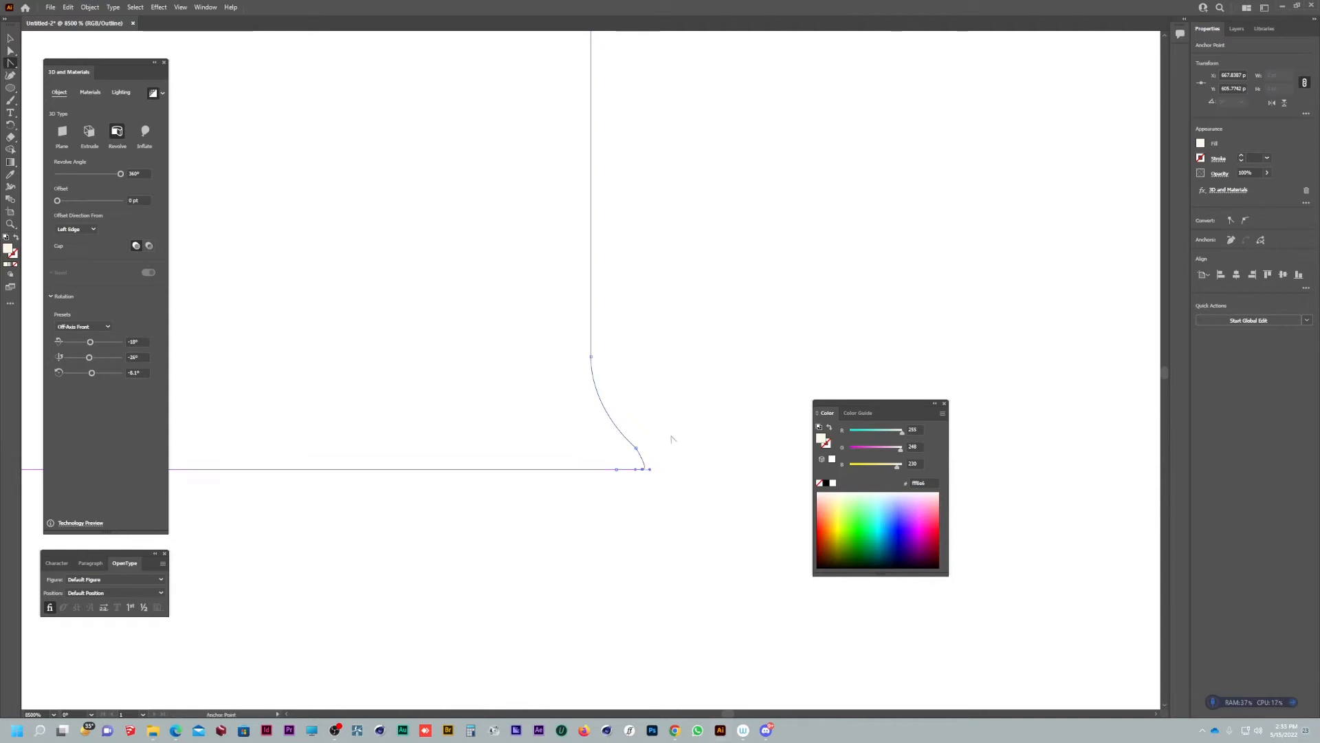
{"action": "left_click_drag", "start_coordinate": [636, 448], "coordinate": [625, 437]}
{"action": "scroll", "coordinate": [654, 337], "scroll_direction": "down", "scroll_amount": 6}
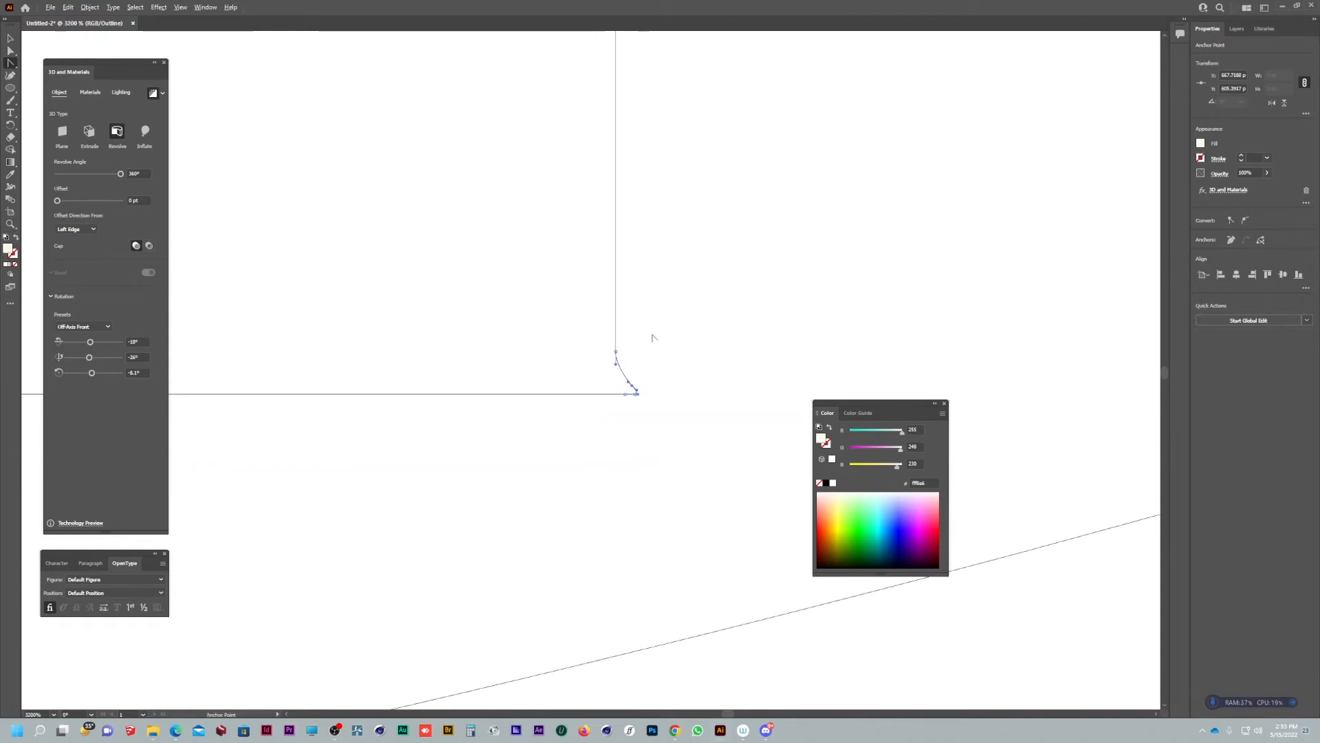
{"action": "key", "text": "ctrl+y"}
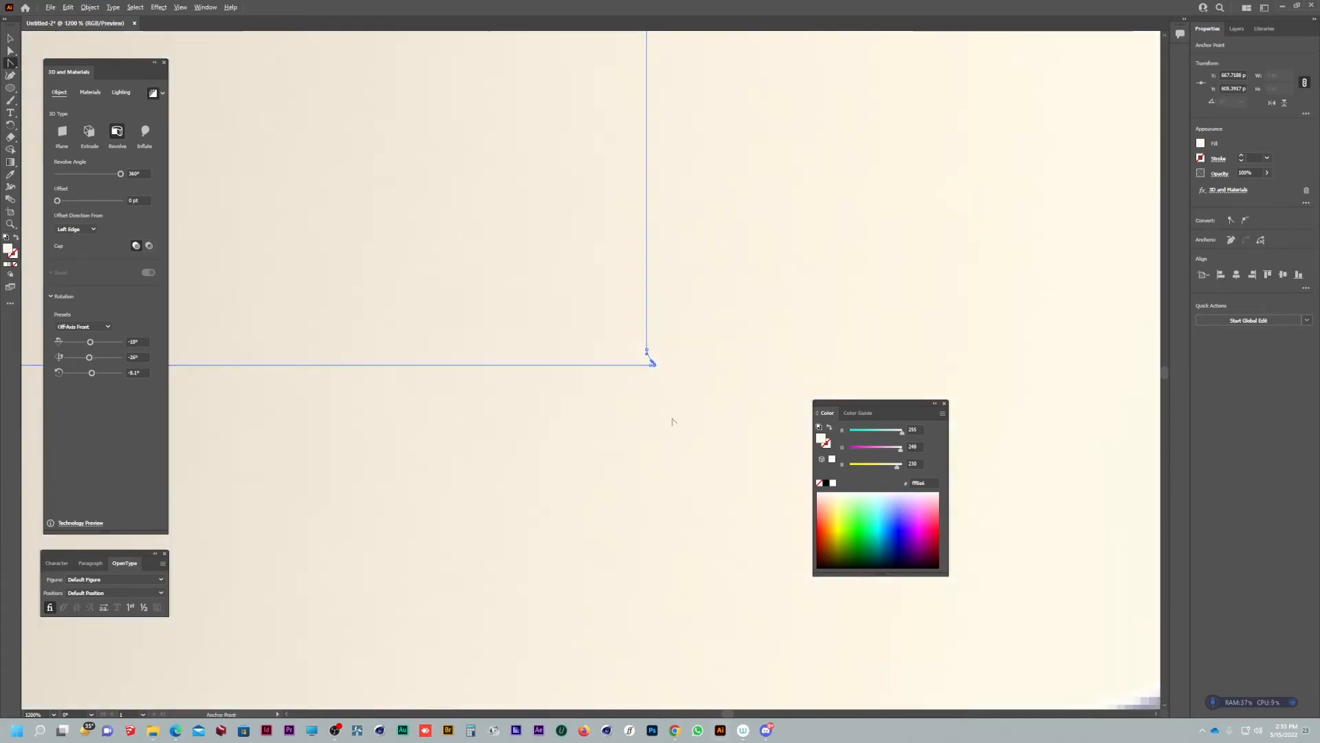
{"action": "scroll", "coordinate": [673, 418], "scroll_direction": "down", "scroll_amount": 6}
{"action": "scroll", "coordinate": [754, 459], "scroll_direction": "up", "scroll_amount": 2}
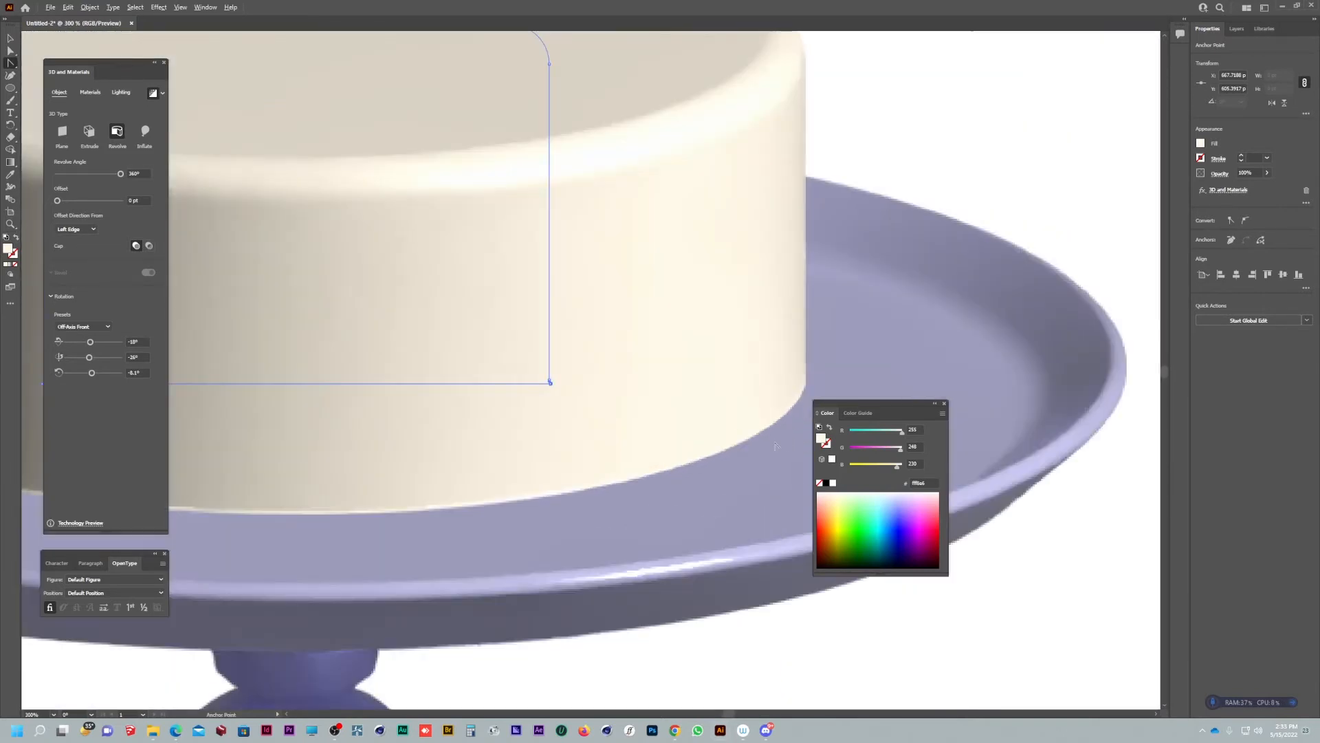
Step: Show the outline view and raise the upper point of the cake's base flare by 2 pt
{"action": "key", "text": "ctrl+y"}
{"action": "scroll", "coordinate": [559, 379], "scroll_direction": "up", "scroll_amount": 4}
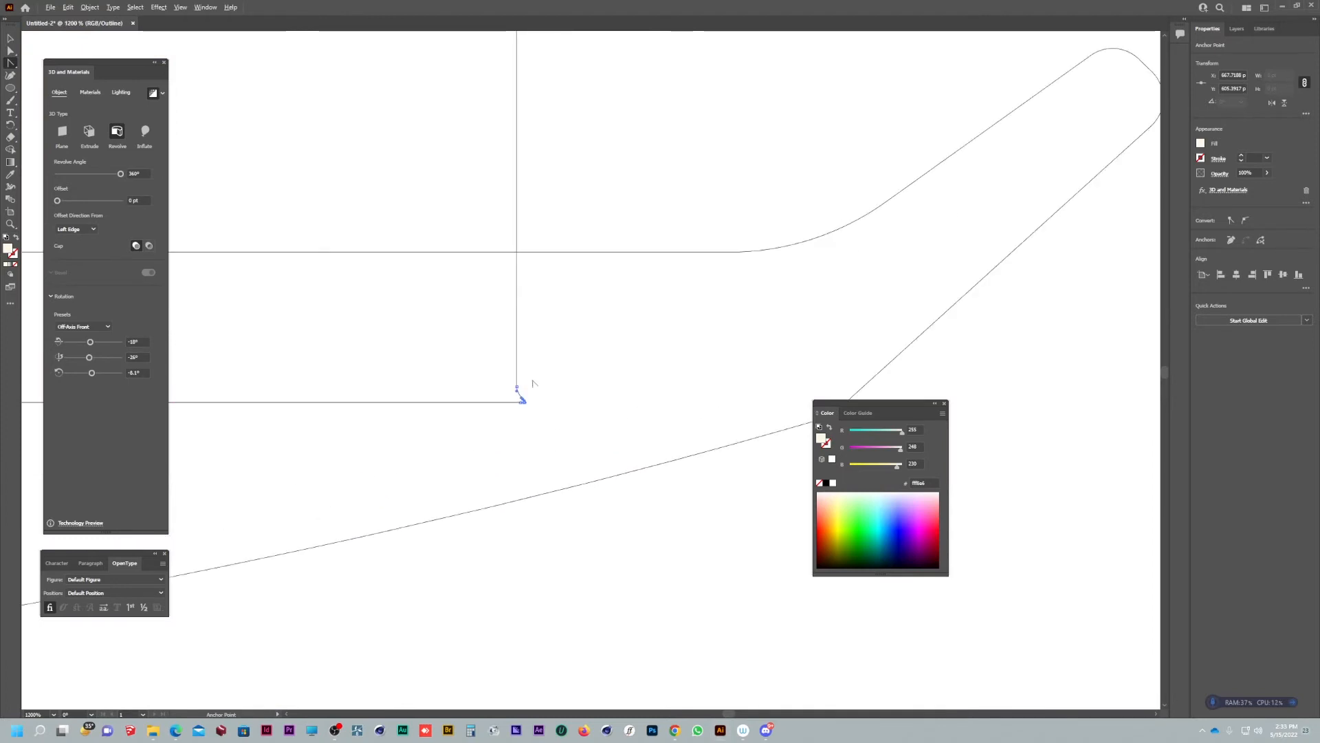
{"action": "key", "text": "a"}
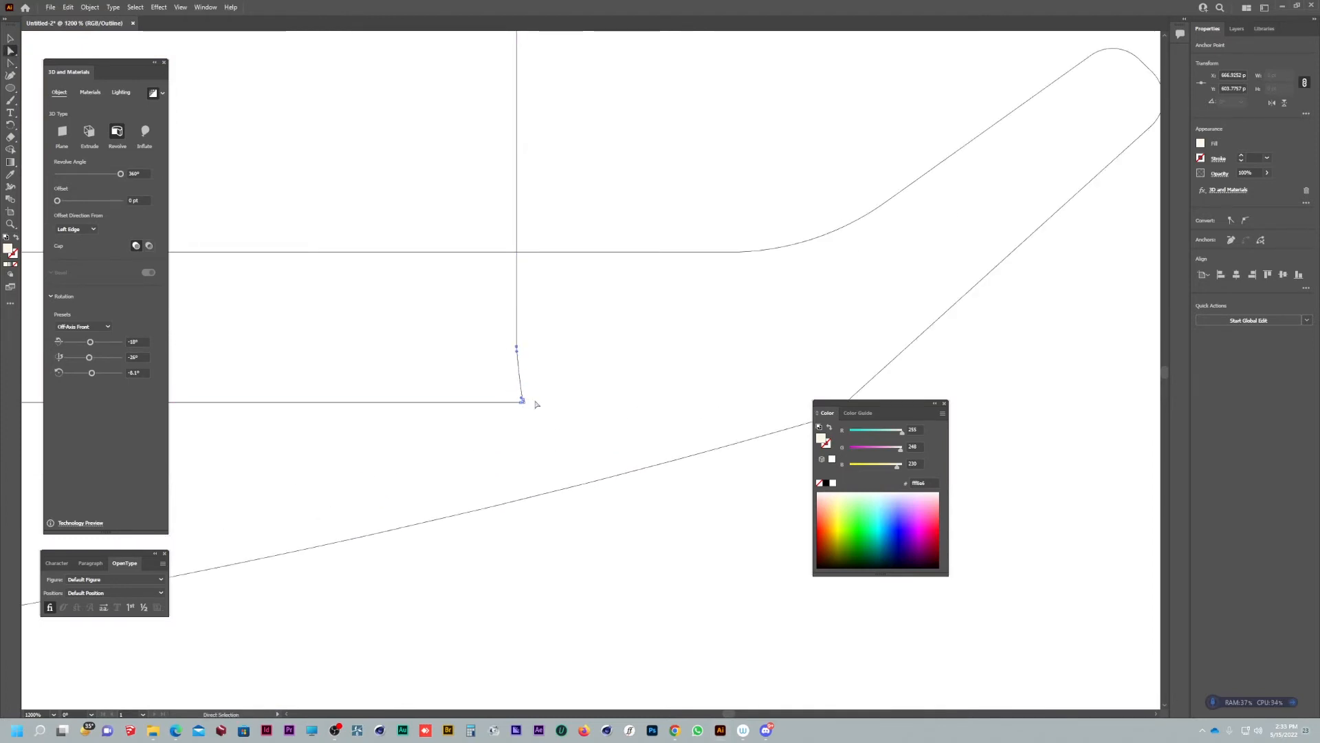
{"action": "key", "text": "Up"}
{"action": "key", "text": "Up"}
{"action": "key", "text": "Up"}
{"action": "key", "text": "Up"}
{"action": "key", "text": "Up"}
{"action": "key", "text": "Down"}
{"action": "key", "text": "Down"}
{"action": "key", "text": "Down"}
{"action": "scroll", "coordinate": [542, 401], "scroll_direction": "up", "scroll_amount": 2}
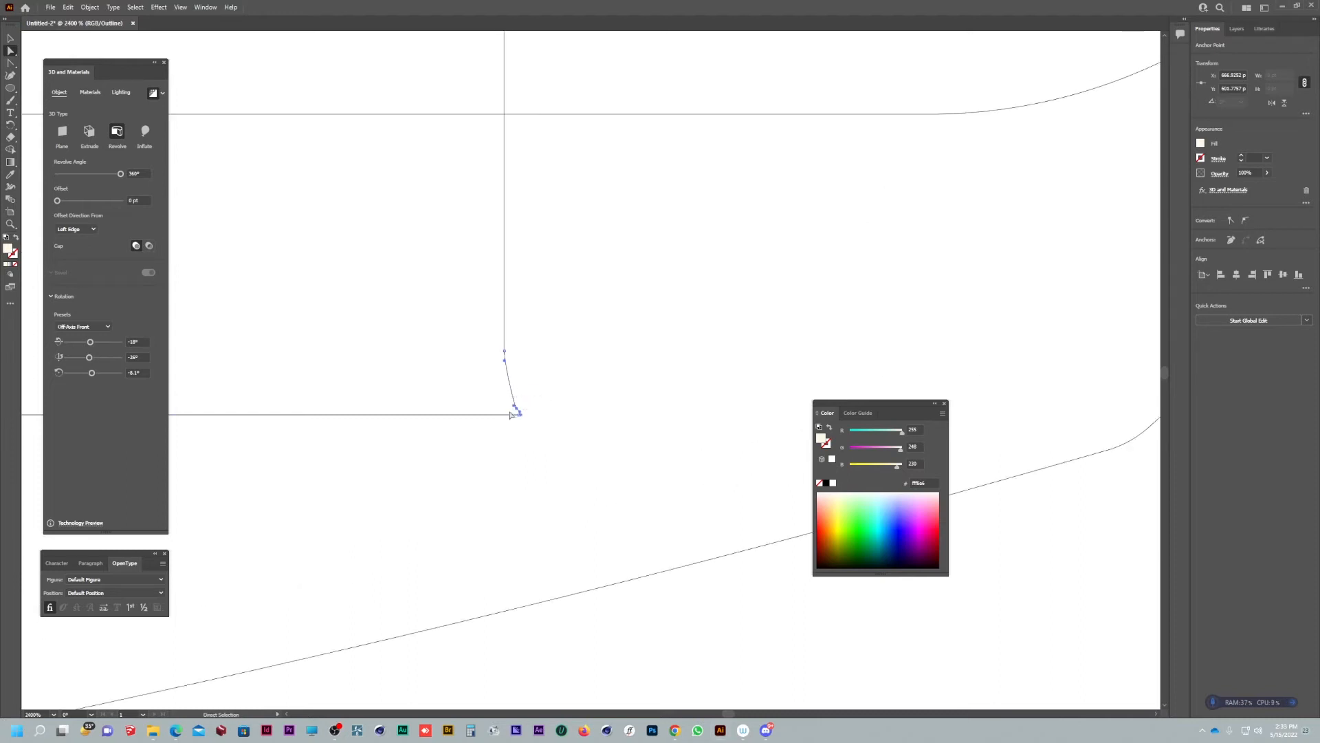
Step: Raise the flare's middle point slightly and move the lower outer corner point of the cake's profile outward by 1 pt
{"action": "key", "text": "ctrl+z"}
{"action": "left_click", "coordinate": [519, 415]}
{"action": "key", "text": "Right"}
{"action": "key", "text": "Right"}
{"action": "key", "text": "Left"}
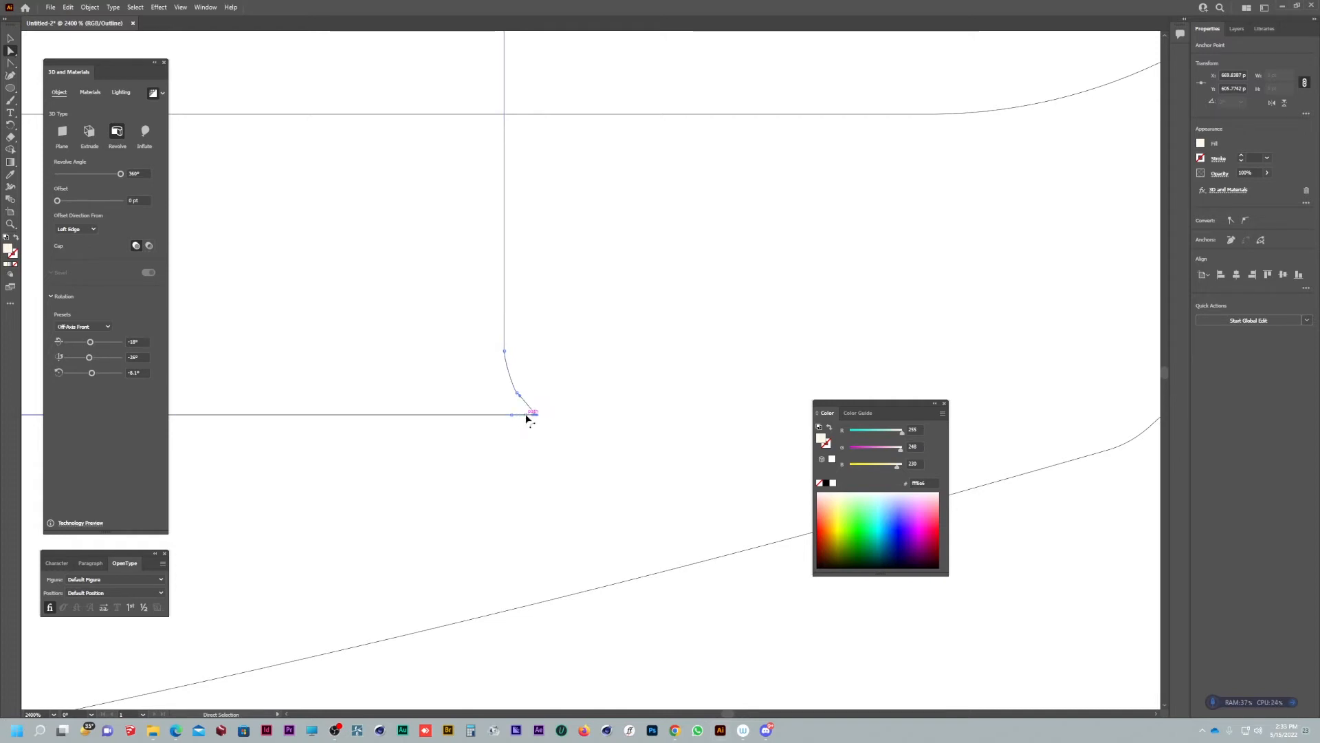
{"action": "scroll", "coordinate": [528, 417], "scroll_direction": "up", "scroll_amount": 2}
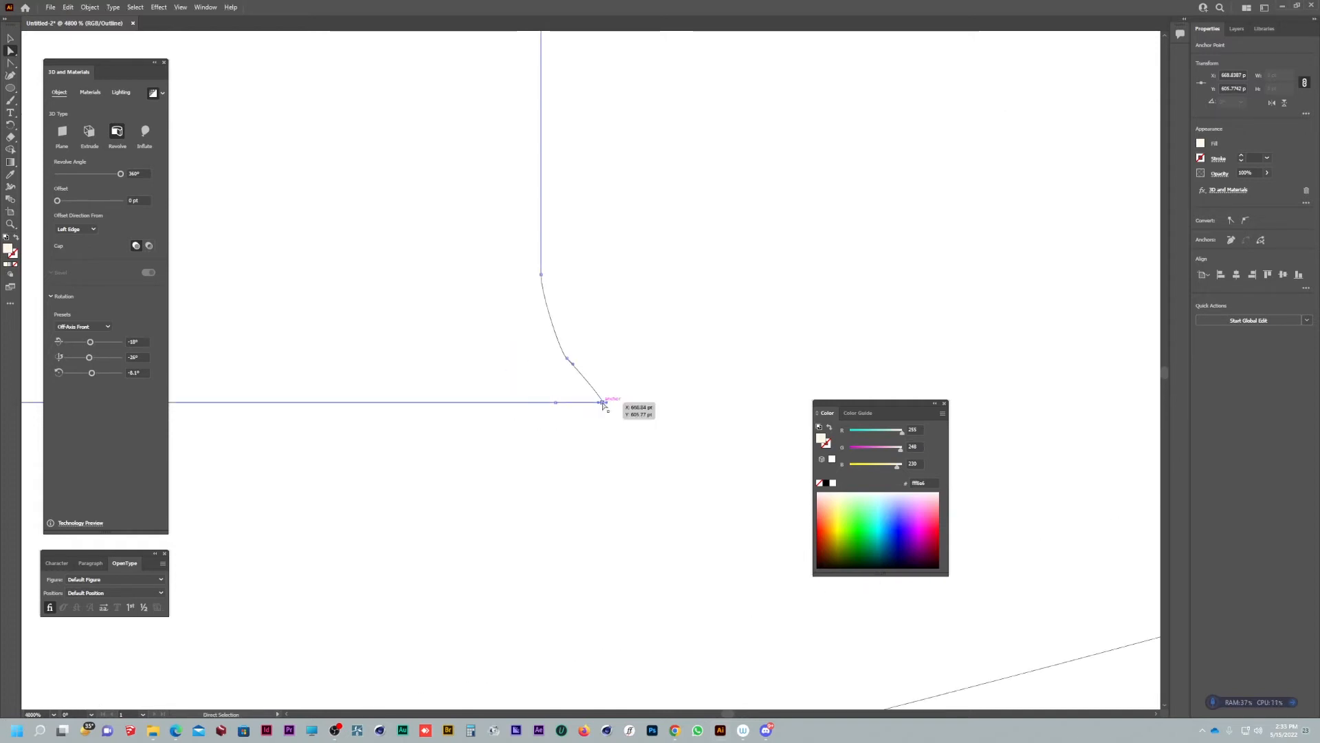
Step: Bend the lower segment of the cake's base flare into a convex curve at its outer corner, and return to the 3D preview
{"action": "left_click_drag", "start_coordinate": [600, 403], "coordinate": [542, 348]}
{"action": "left_click", "coordinate": [672, 337]}
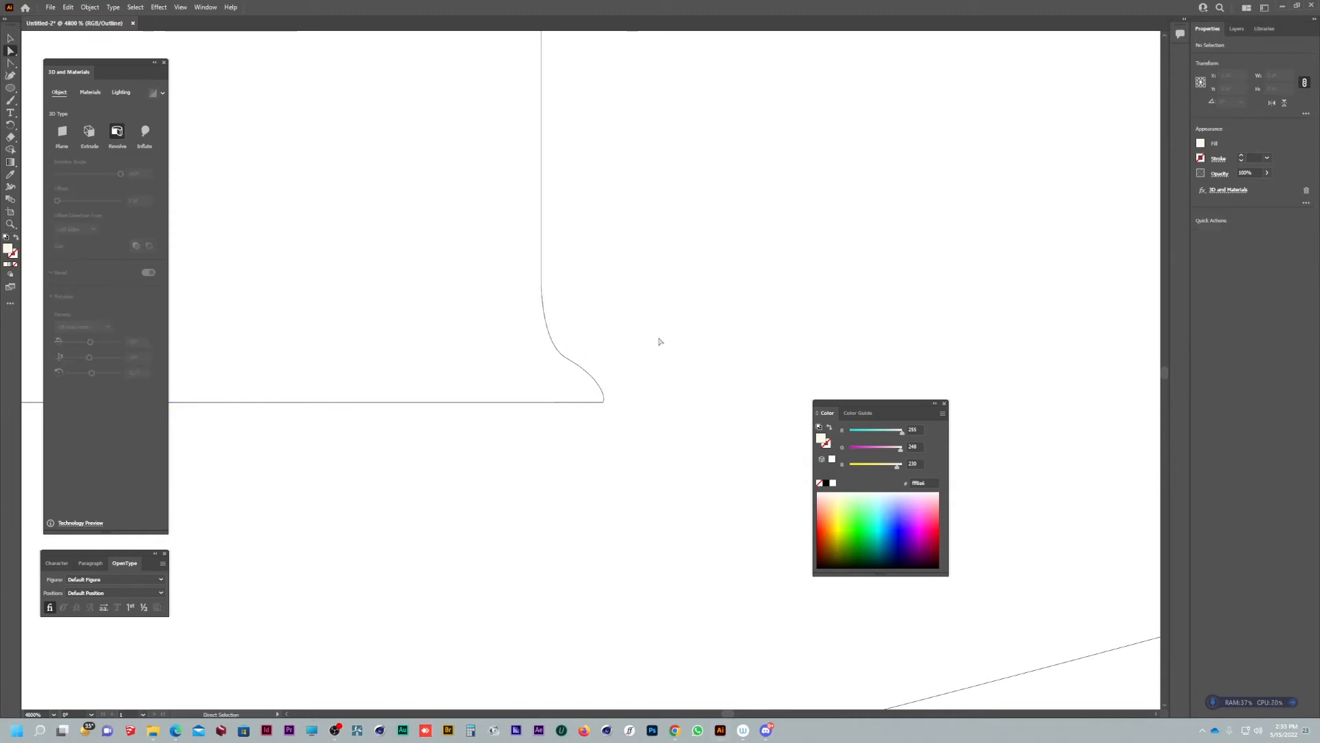
{"action": "key", "text": "ctrl+y"}
{"action": "key", "text": "ctrl+1"}
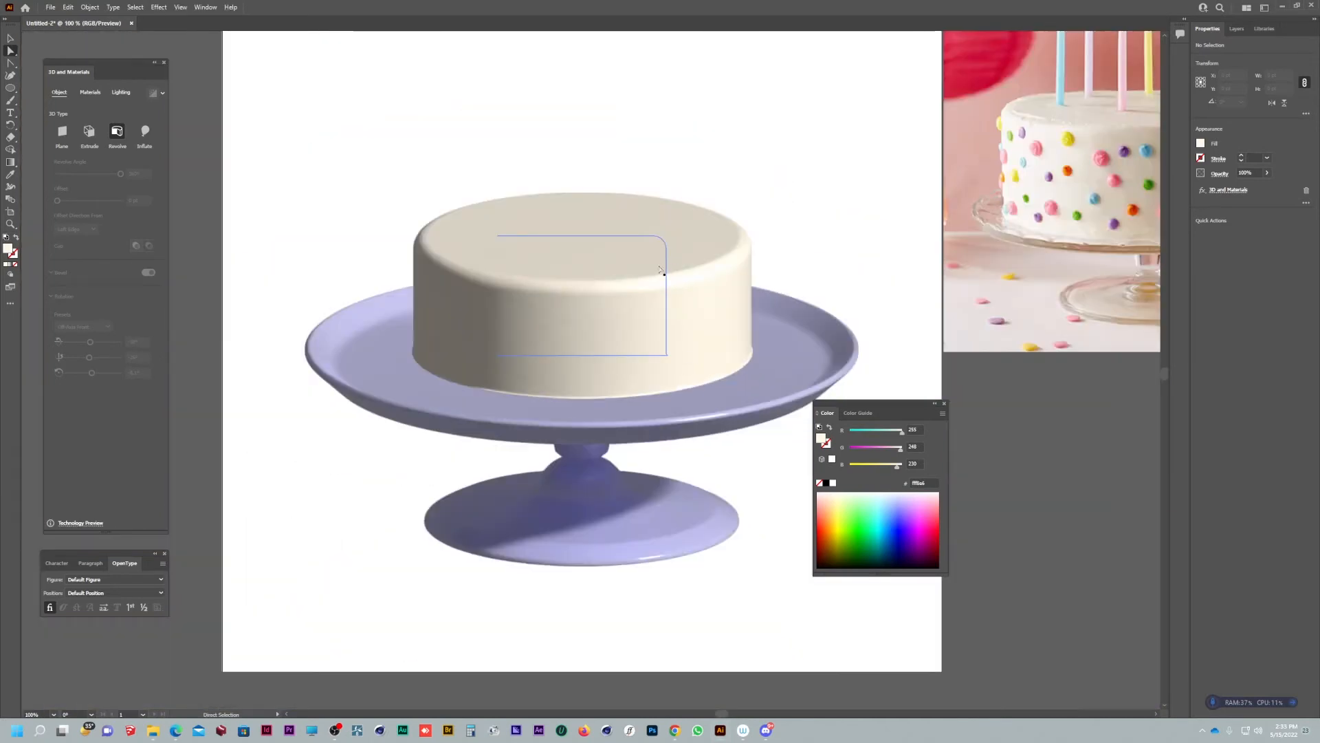
{"action": "left_click_drag", "start_coordinate": [715, 376], "coordinate": [676, 462]}
{"action": "key", "text": "v"}
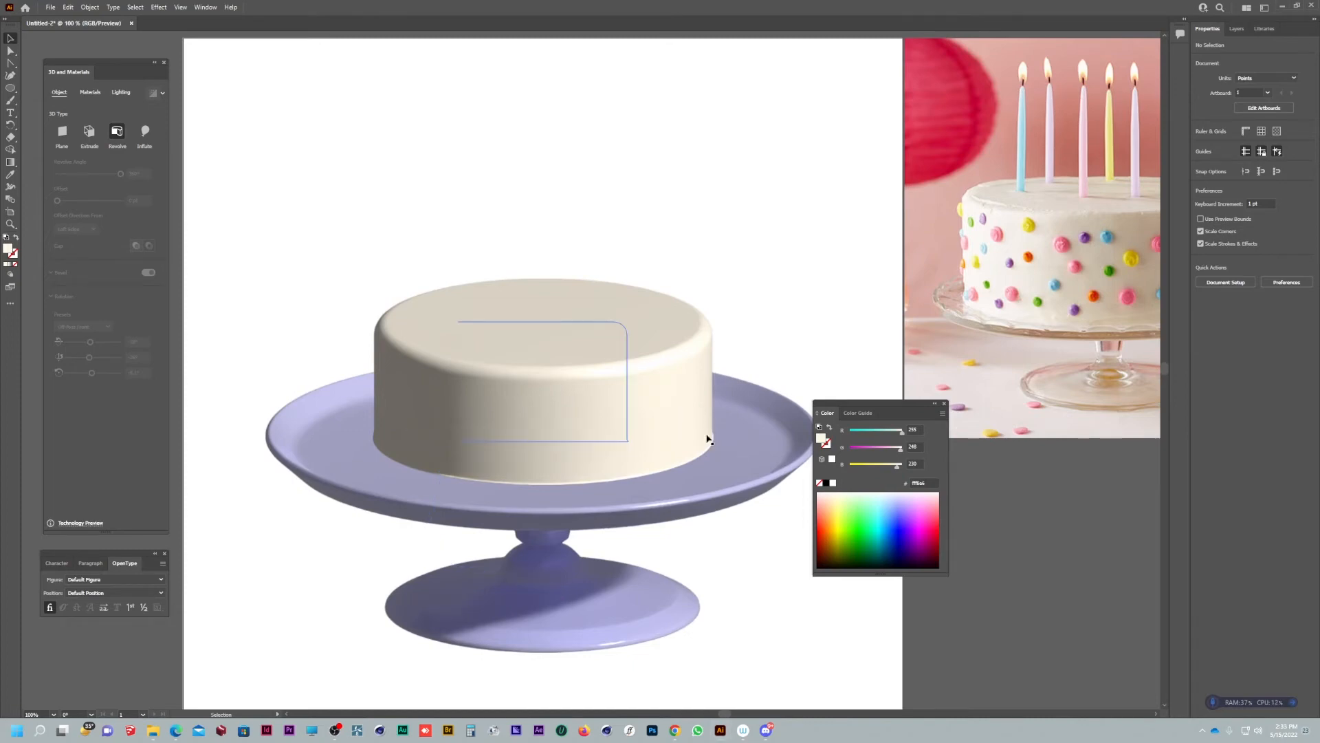
Step: Examine the cake's lower edge in the reference photo and compare it with the base of the modelled cake
{"action": "left_click_drag", "start_coordinate": [713, 383], "coordinate": [597, 389]}
{"action": "left_click_drag", "start_coordinate": [1132, 332], "coordinate": [761, 358]}
{"action": "scroll", "coordinate": [760, 359], "scroll_direction": "up", "scroll_amount": 2}
{"action": "scroll", "coordinate": [791, 302], "scroll_direction": "up", "scroll_amount": 2}
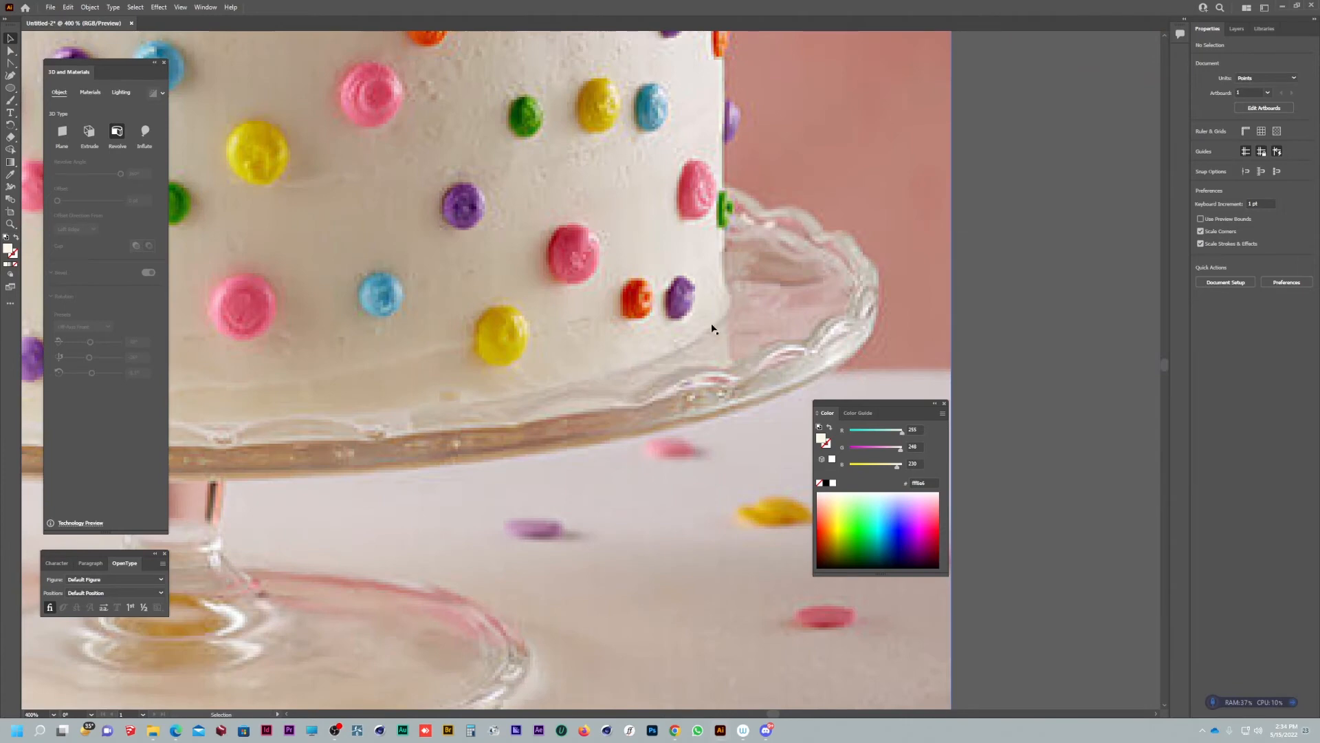
{"action": "scroll", "coordinate": [701, 353], "scroll_direction": "down", "scroll_amount": 4}
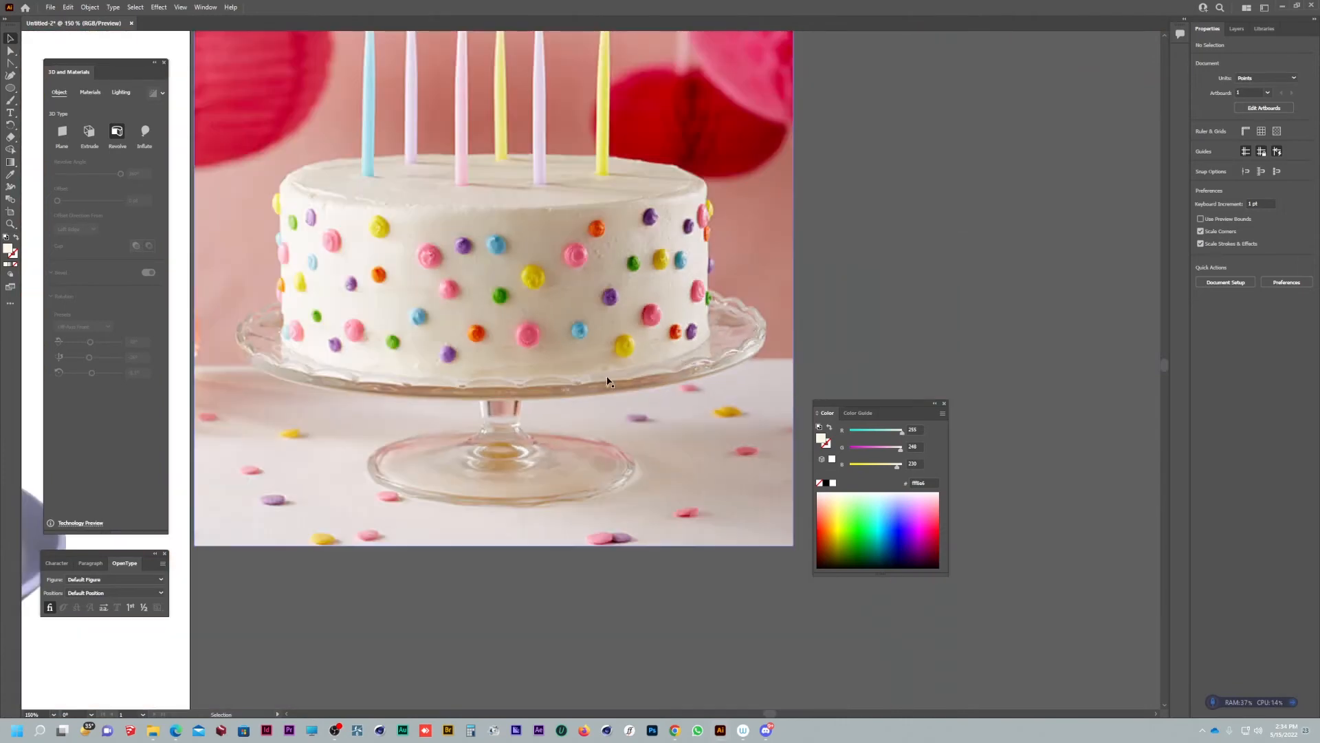
{"action": "scroll", "coordinate": [606, 365], "scroll_direction": "up", "scroll_amount": 5}
{"action": "scroll", "coordinate": [598, 337], "scroll_direction": "down", "scroll_amount": 2}
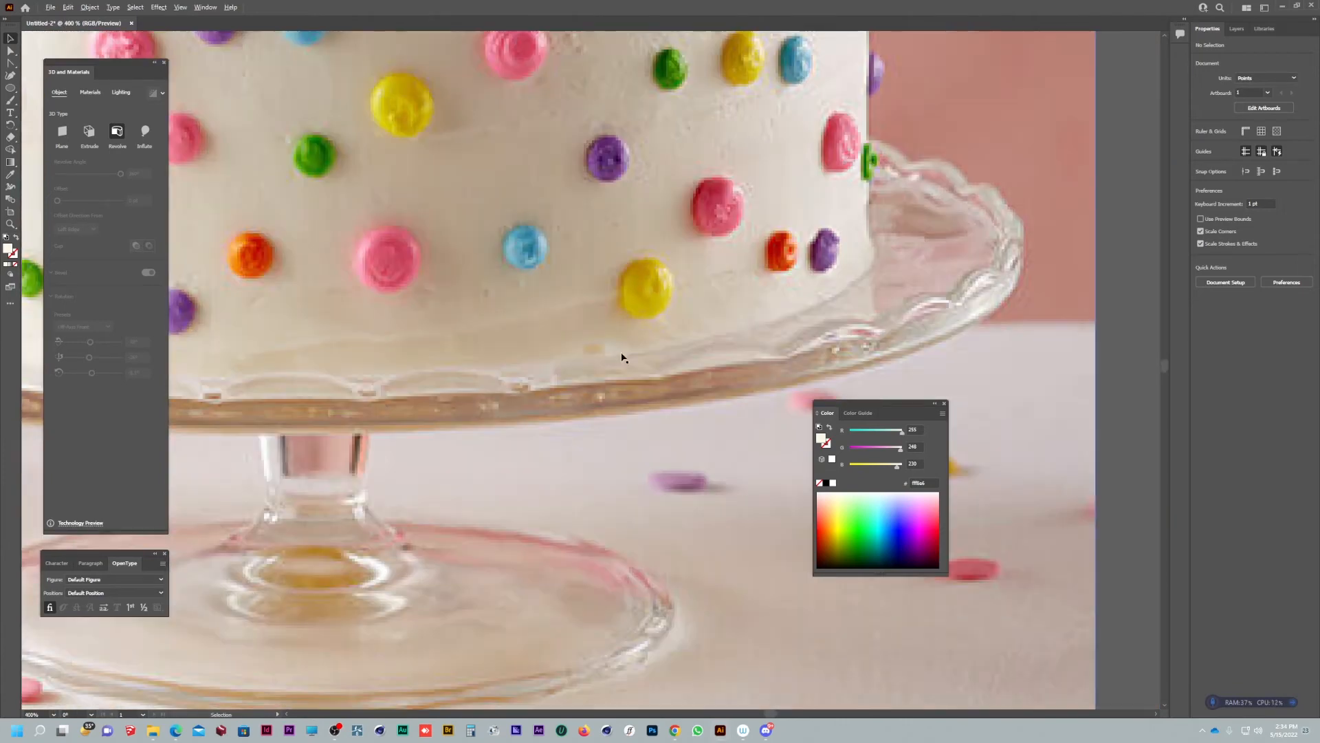
{"action": "scroll", "coordinate": [601, 393], "scroll_direction": "down", "scroll_amount": 2}
{"action": "left_click_drag", "start_coordinate": [601, 395], "coordinate": [915, 371]}
{"action": "left_click_drag", "start_coordinate": [275, 392], "coordinate": [905, 251]}
{"action": "scroll", "coordinate": [454, 489], "scroll_direction": "down", "scroll_amount": 2}
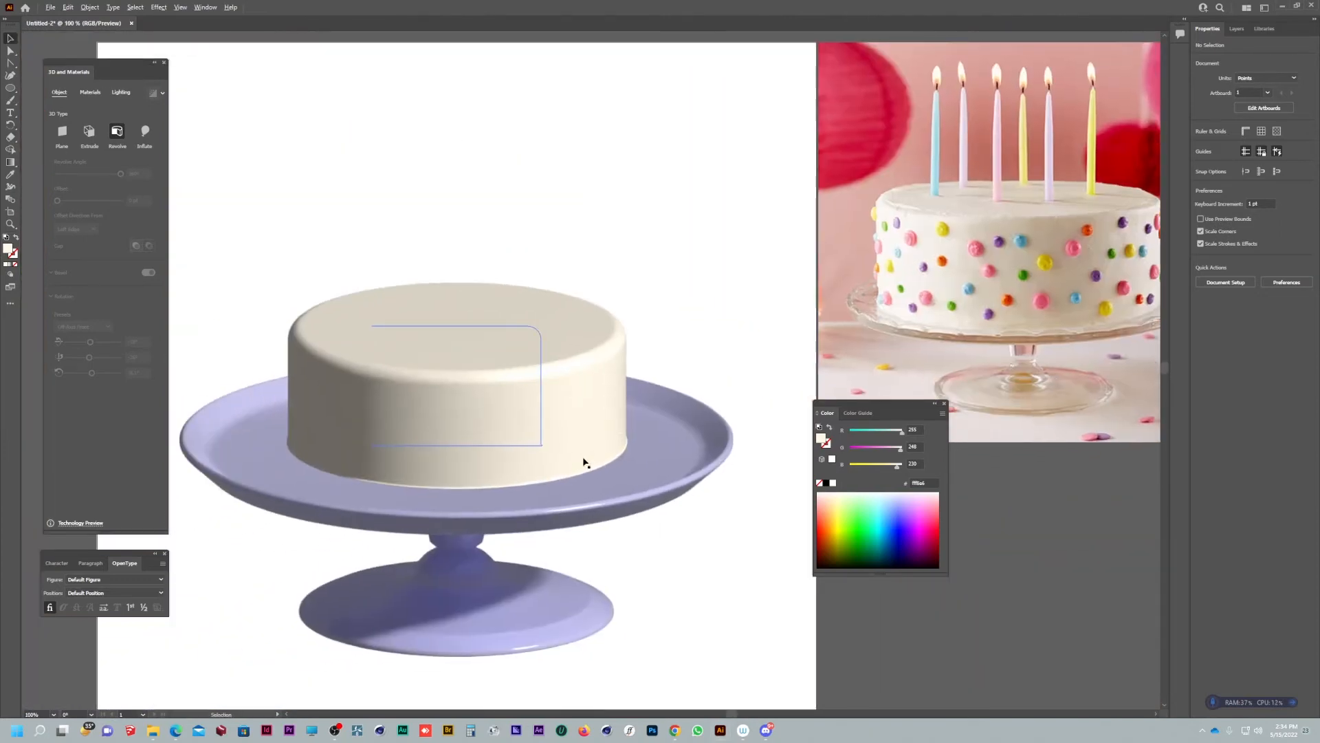
{"action": "scroll", "coordinate": [590, 465], "scroll_direction": "up", "scroll_amount": 1}
{"action": "scroll", "coordinate": [595, 463], "scroll_direction": "up", "scroll_amount": 1}
{"action": "scroll", "coordinate": [622, 465], "scroll_direction": "down", "scroll_amount": 1}
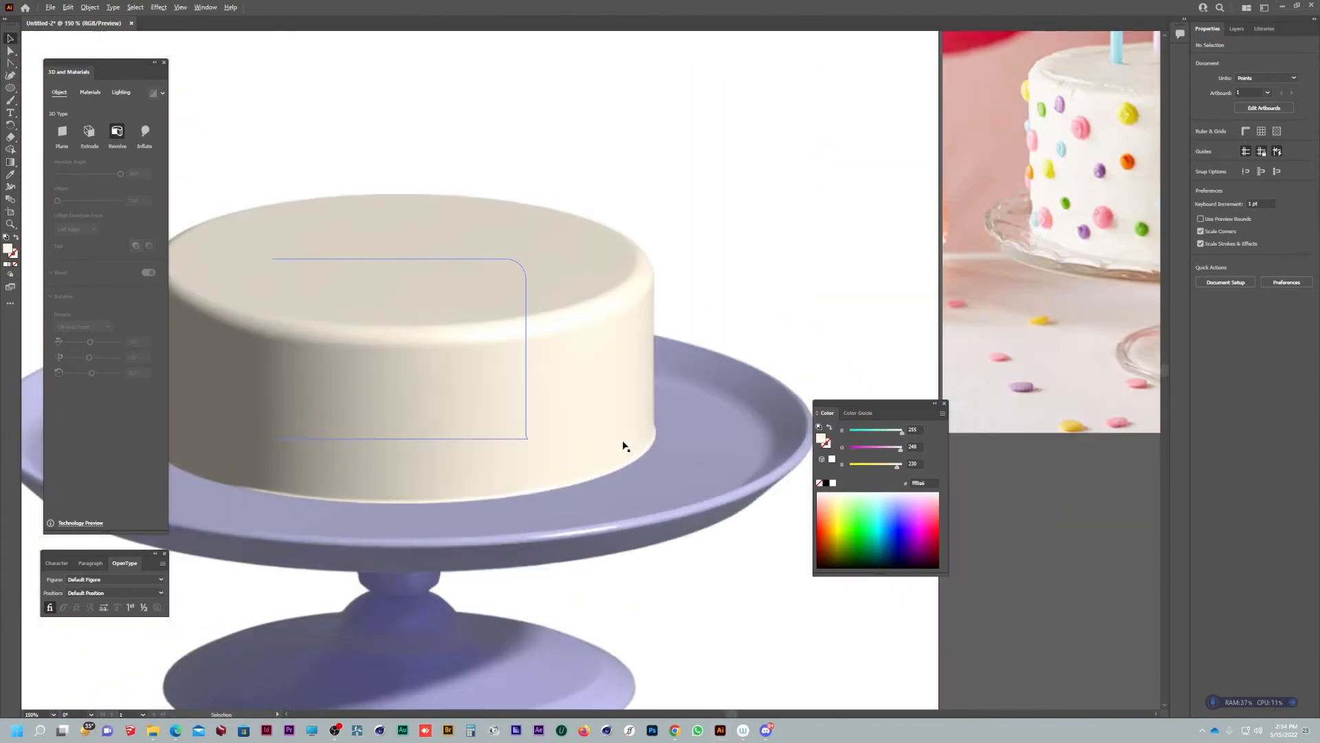
{"action": "scroll", "coordinate": [624, 446], "scroll_direction": "down", "scroll_amount": 1}
Step: Set the roughness of the cake's default material to 0.5
{"action": "left_click_drag", "start_coordinate": [551, 367], "coordinate": [626, 412]}
{"action": "left_click", "coordinate": [712, 434]}
{"action": "left_click_drag", "start_coordinate": [713, 437], "coordinate": [614, 341]}
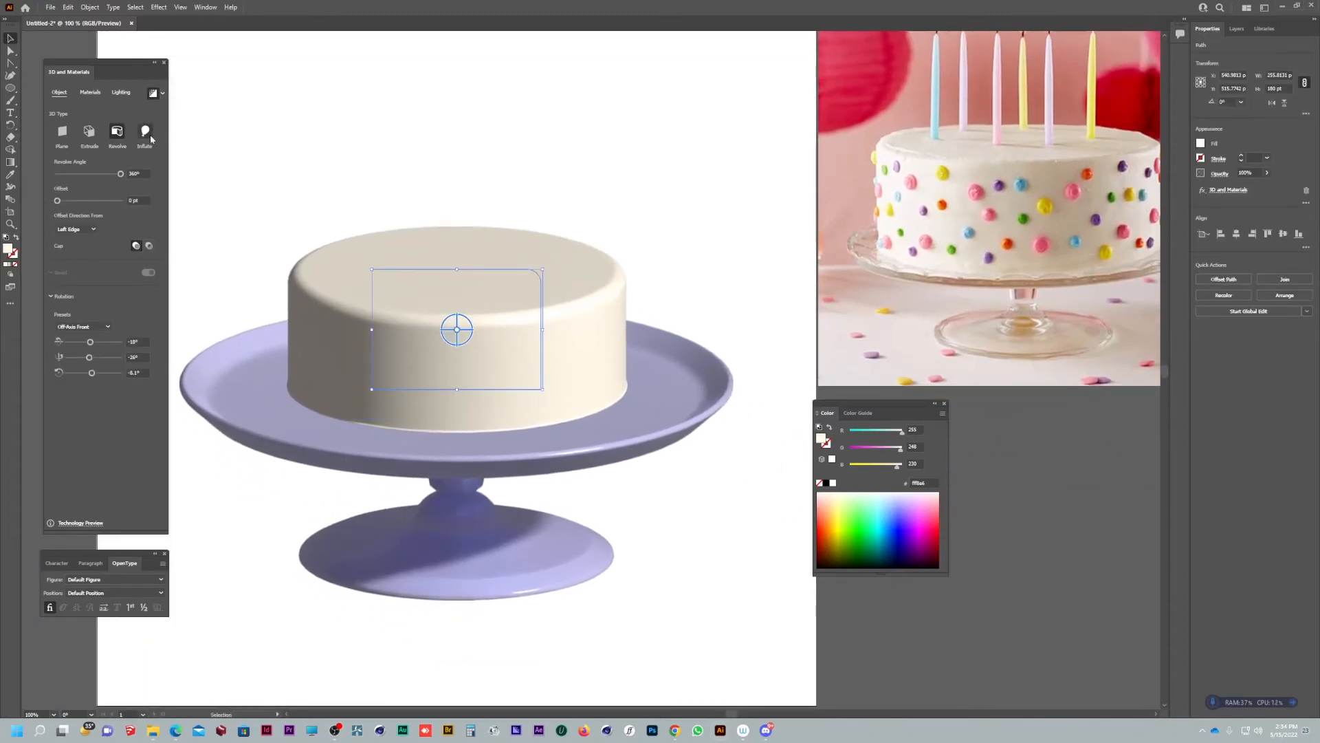
{"action": "left_click", "coordinate": [89, 95]}
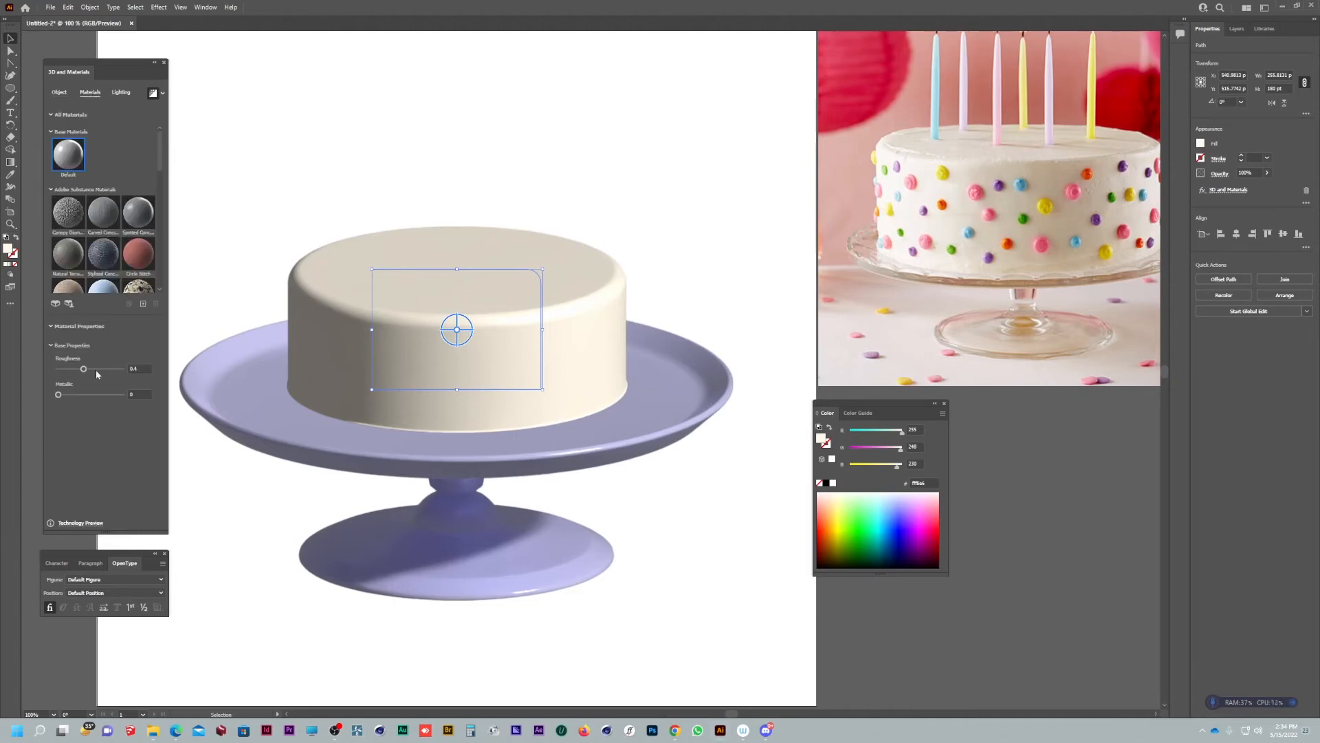
{"action": "left_click_drag", "start_coordinate": [451, 298], "coordinate": [416, 295]}
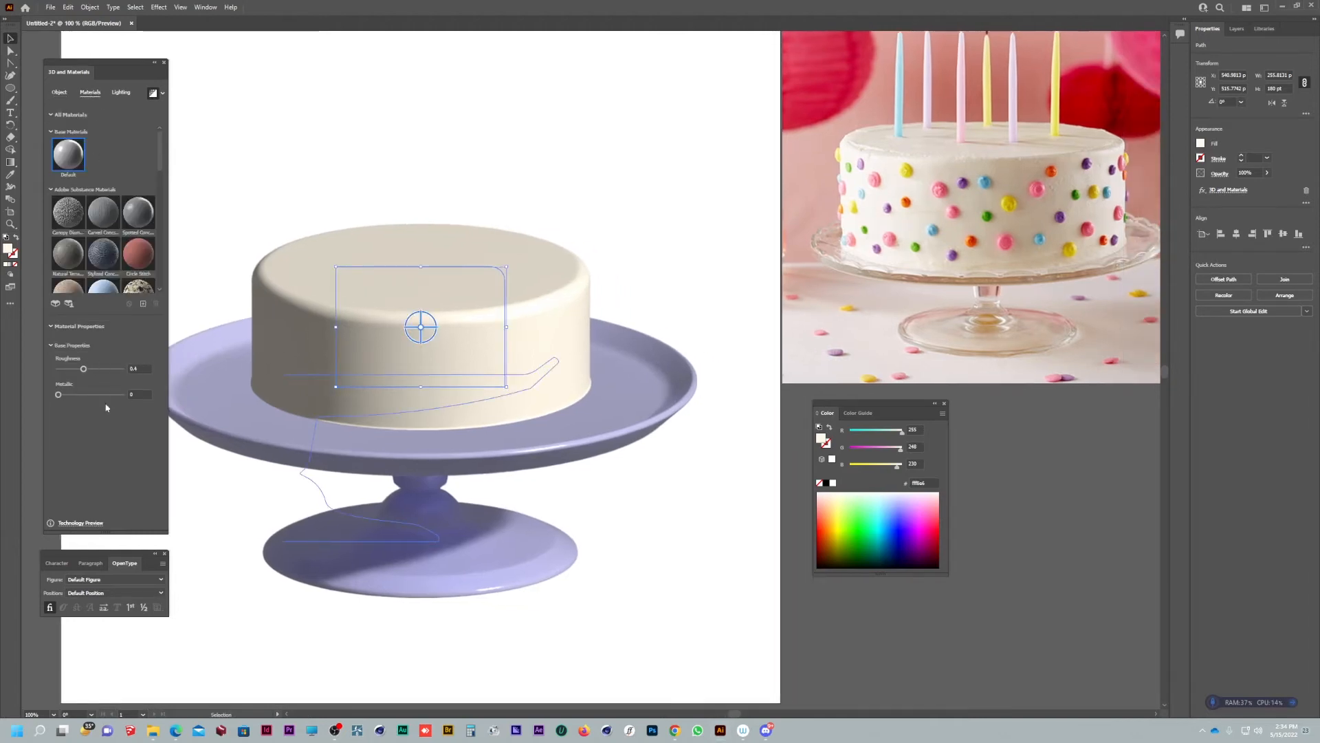
{"action": "mouse_move", "coordinate": [86, 368]}
{"action": "left_mouse_down"}
{"action": "mouse_move", "coordinate": [101, 368]}
{"action": "mouse_move", "coordinate": [55, 373]}
{"action": "mouse_move", "coordinate": [96, 371]}
{"action": "left_mouse_up"}
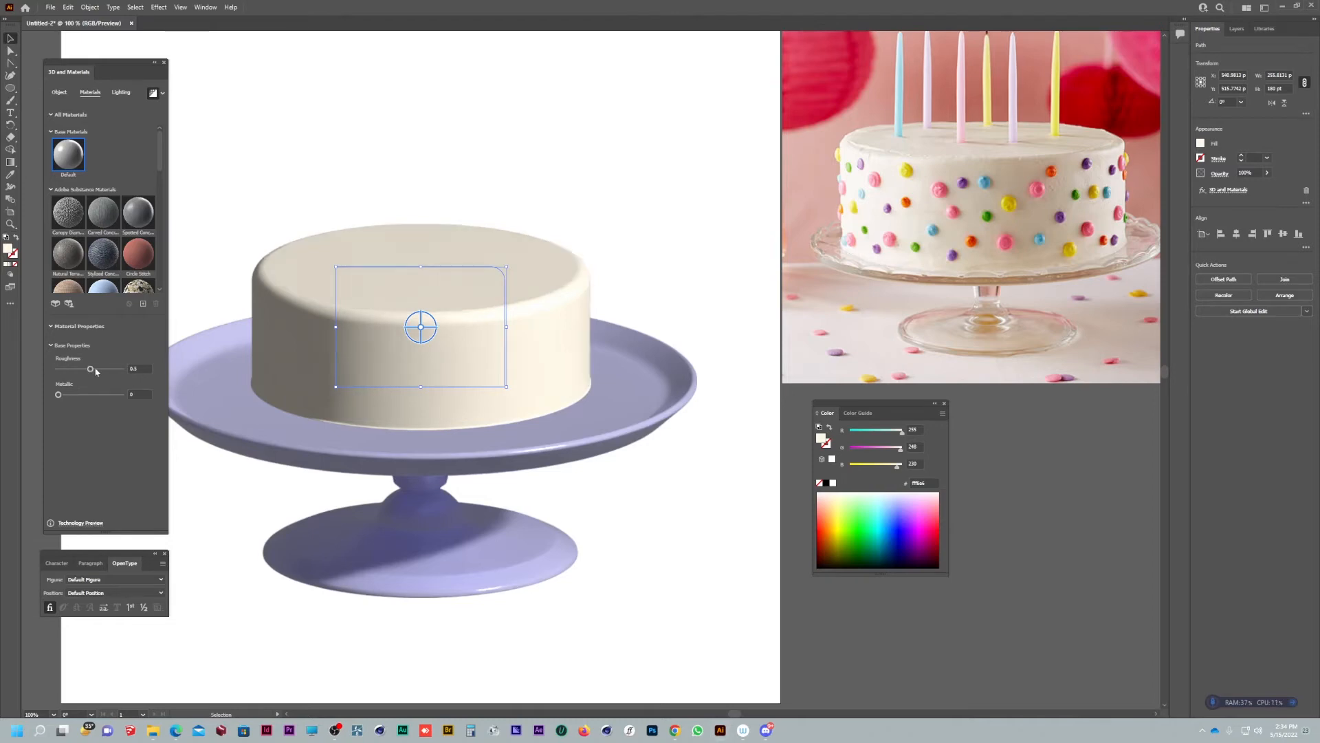
Step: Turn on shadows for the cake, set the shadow bounds to 247% and position the shadow below the object
{"action": "left_click", "coordinate": [120, 93]}
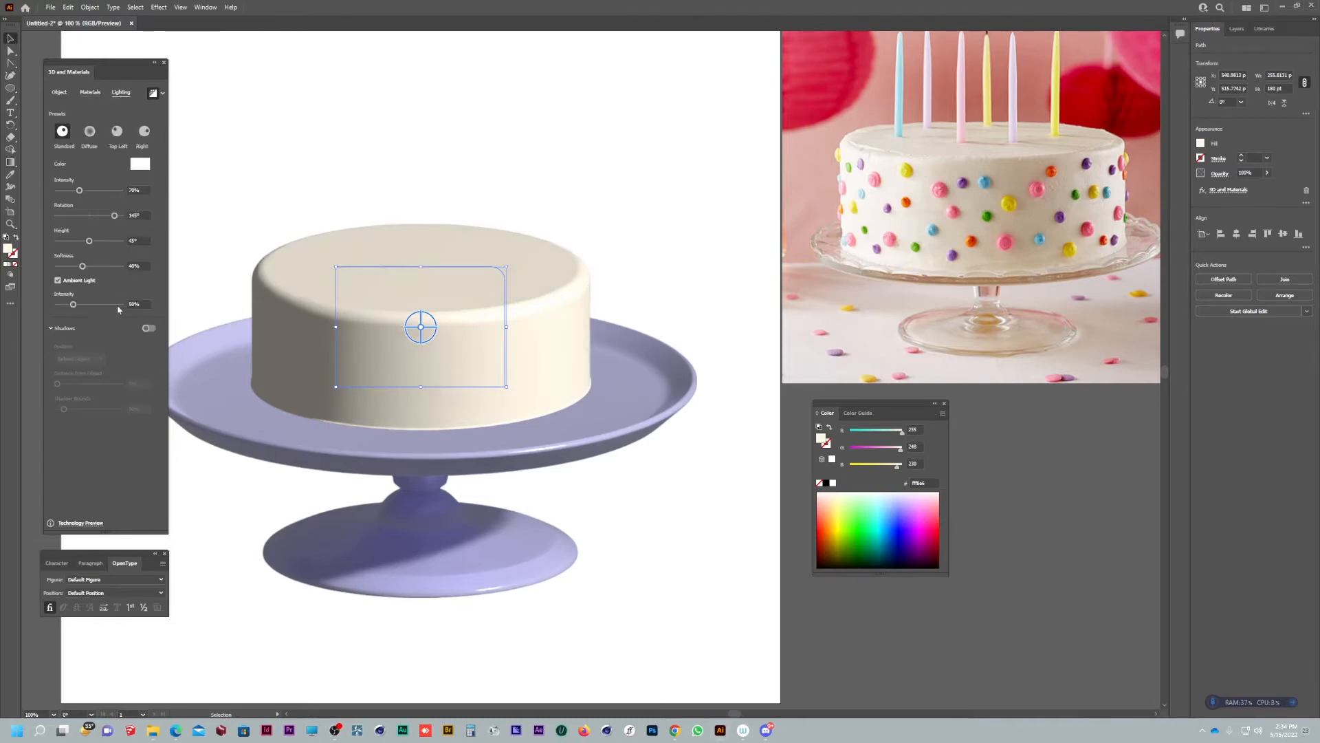
{"action": "left_click", "coordinate": [149, 328]}
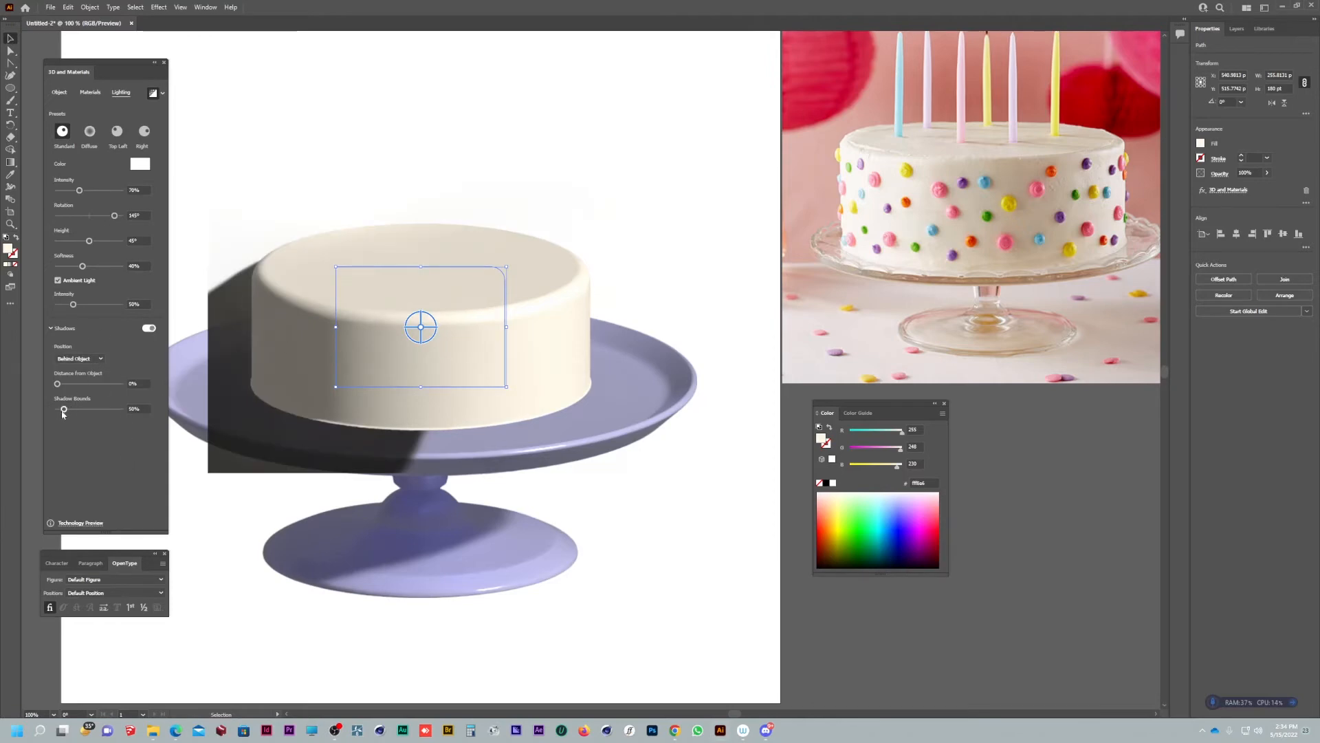
{"action": "left_click_drag", "start_coordinate": [65, 410], "coordinate": [96, 414]}
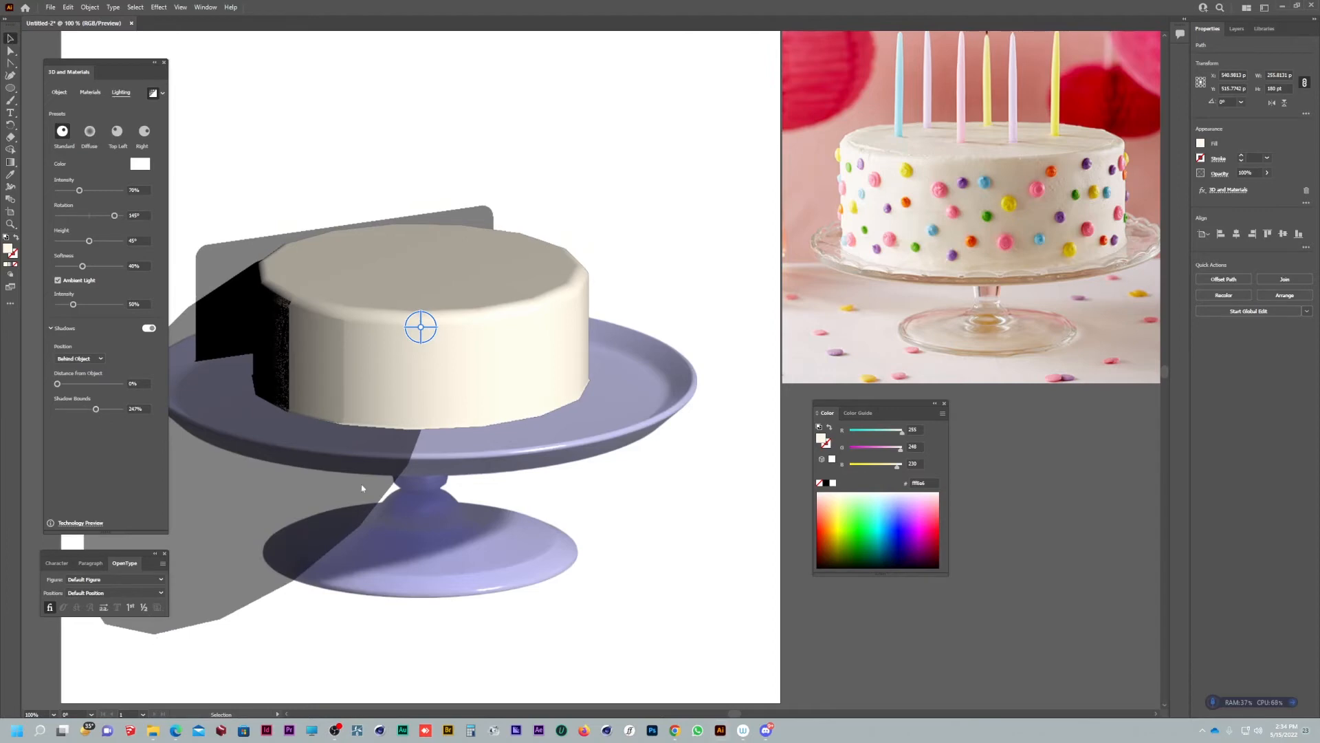
{"action": "left_click_drag", "start_coordinate": [365, 486], "coordinate": [427, 487]}
{"action": "scroll", "coordinate": [483, 403], "scroll_direction": "down", "scroll_amount": 1}
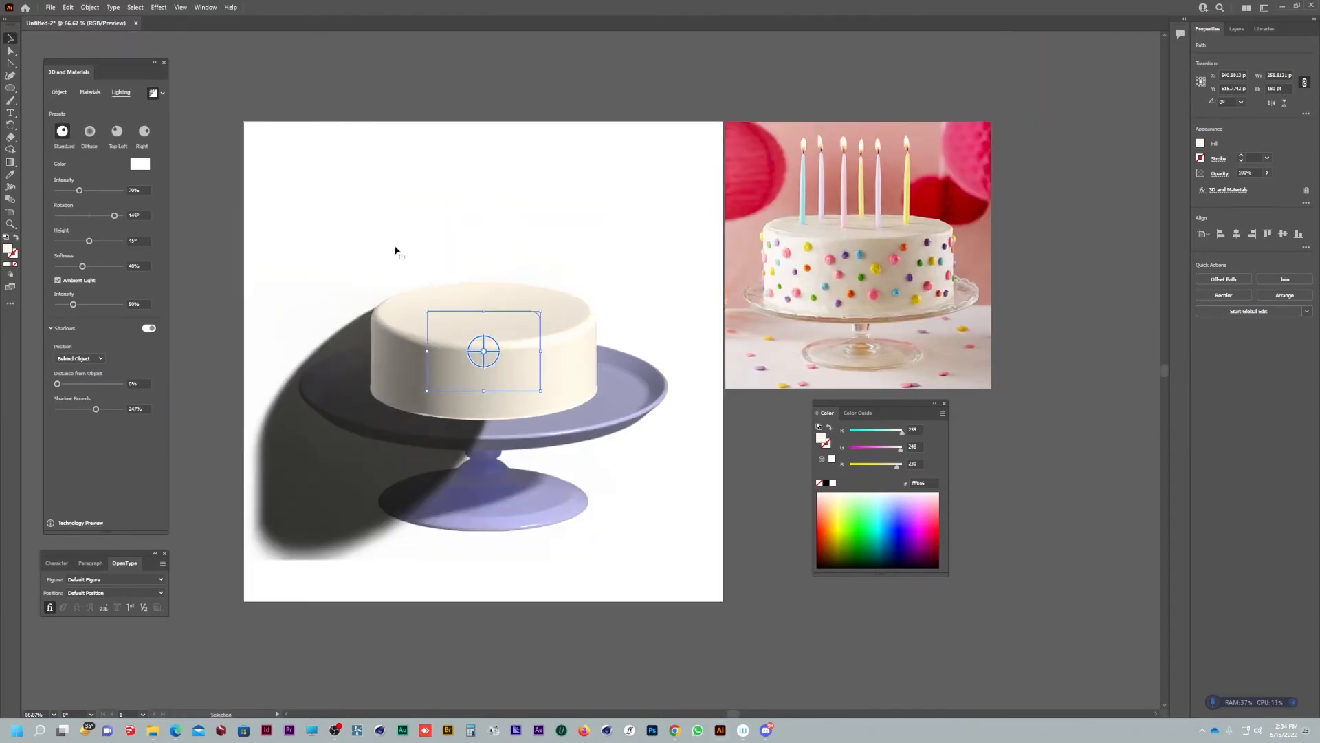
{"action": "left_click", "coordinate": [72, 359]}
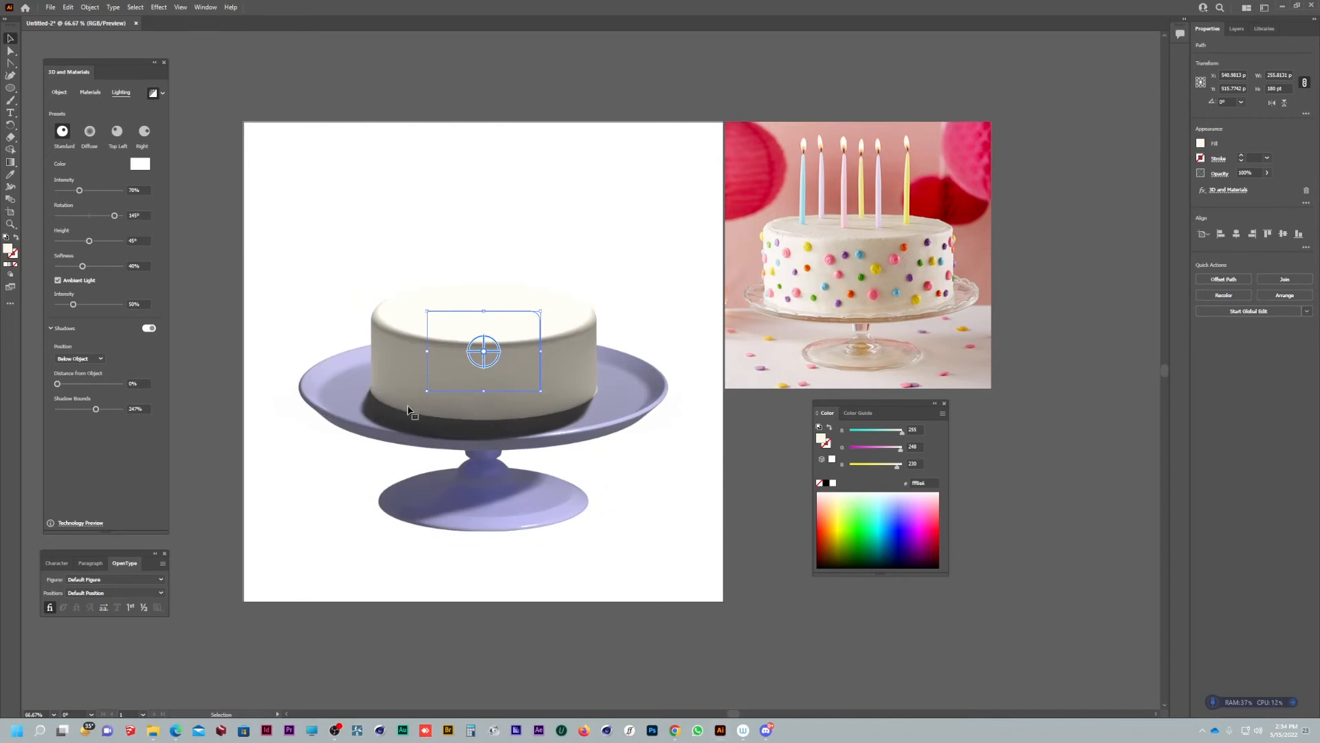
Step: Turn on shadows for the cake stand, position the shadow below the object and enlarge its bounds to fit the whole shadow
{"action": "left_click", "coordinate": [495, 507]}
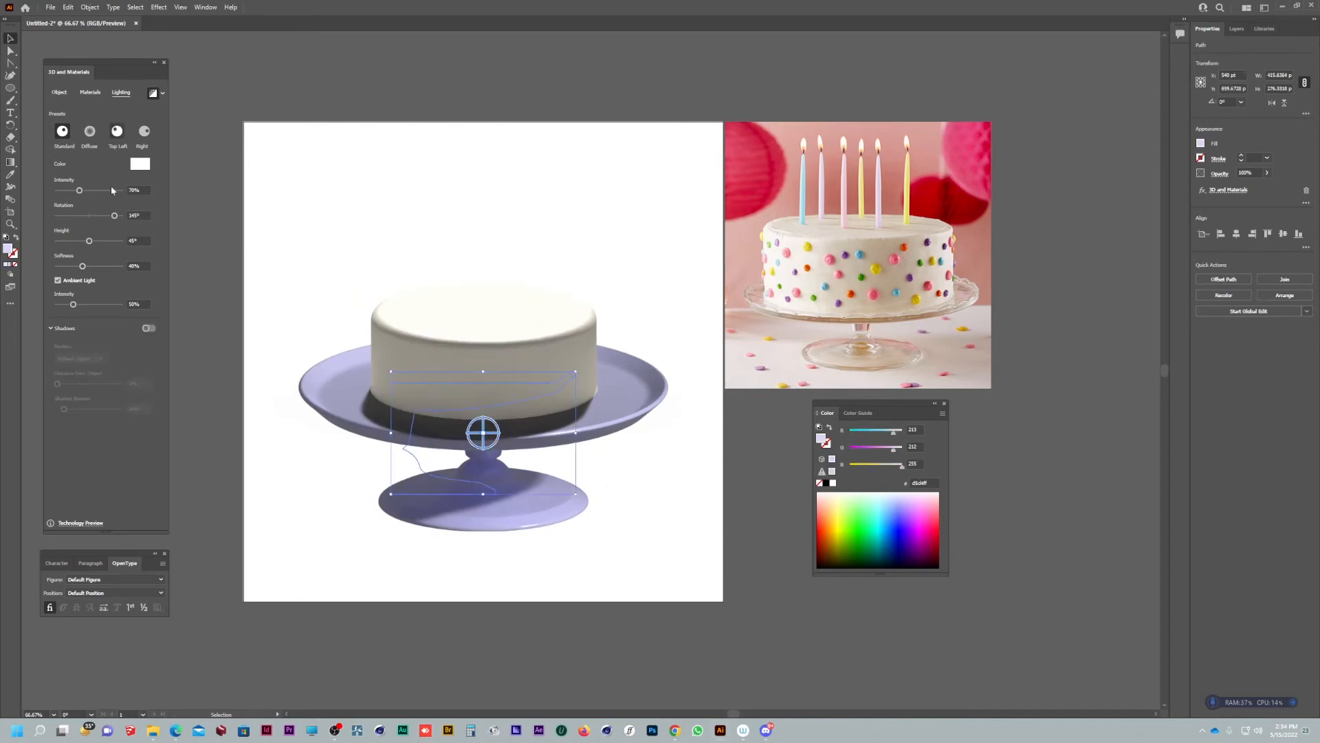
{"action": "left_click", "coordinate": [149, 330]}
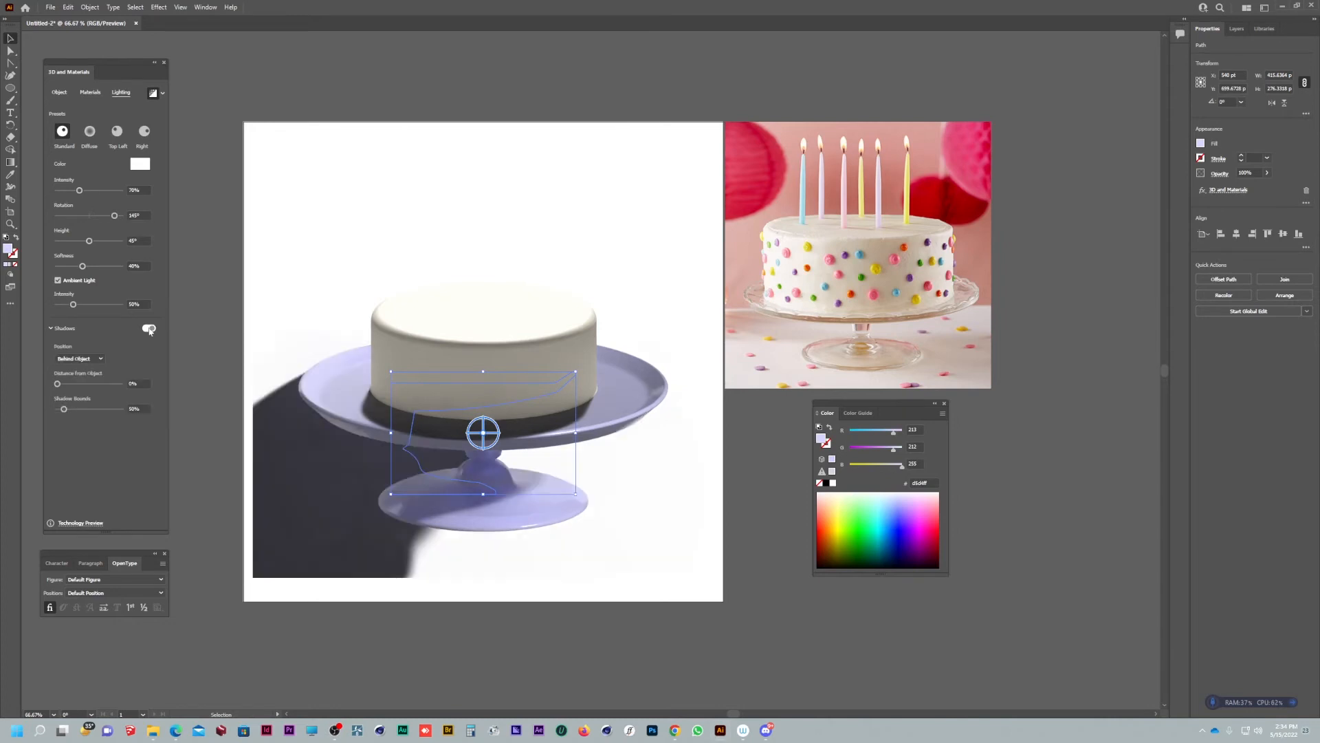
{"action": "left_click", "coordinate": [79, 359]}
{"action": "left_click", "coordinate": [77, 381]}
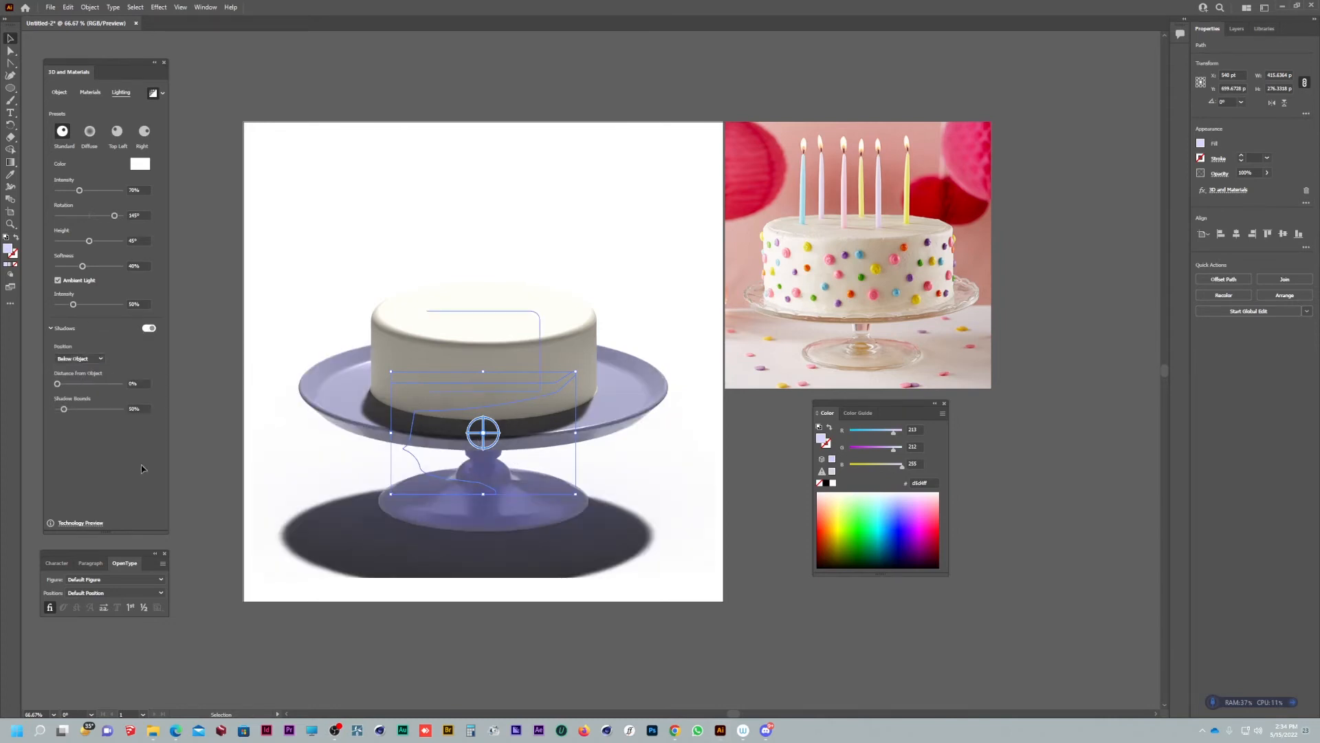
{"action": "left_click_drag", "start_coordinate": [64, 409], "coordinate": [78, 409]}
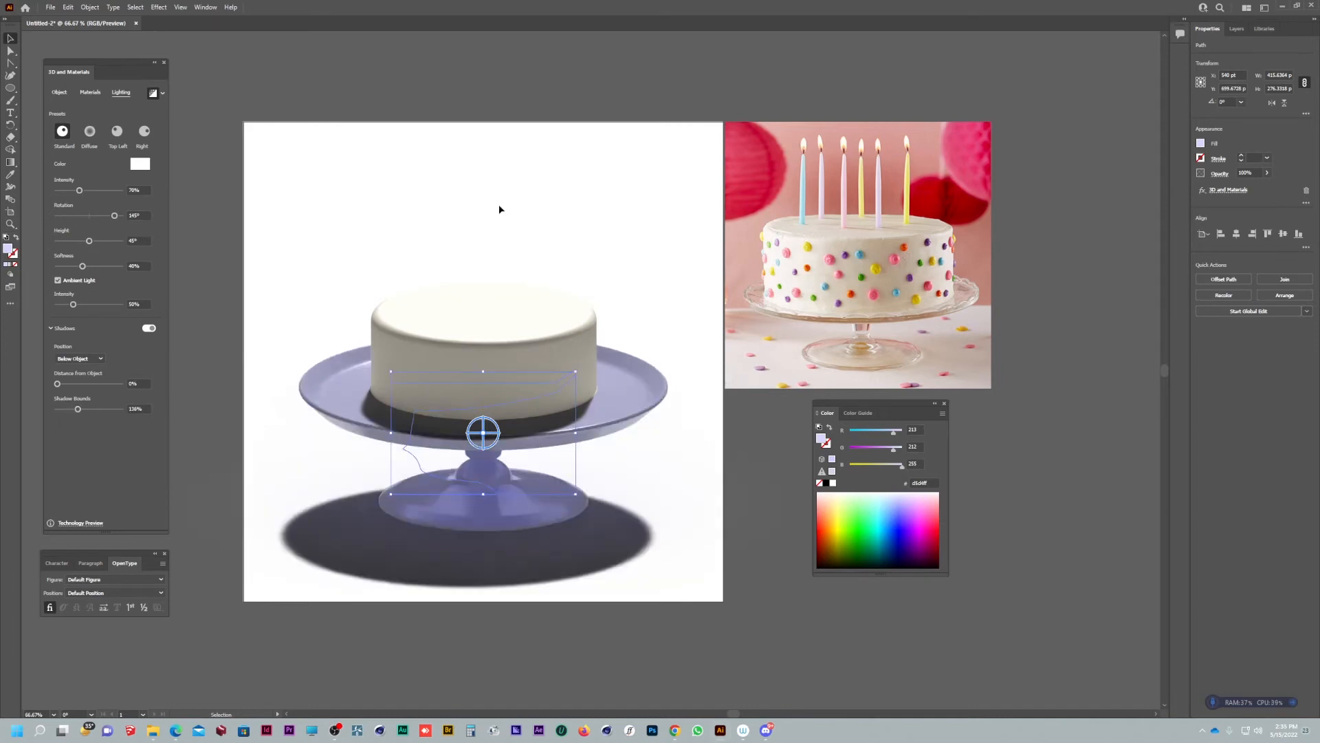
Step: Try a smaller light rotation angle on the cake, and undo the change
{"action": "left_click", "coordinate": [513, 330]}
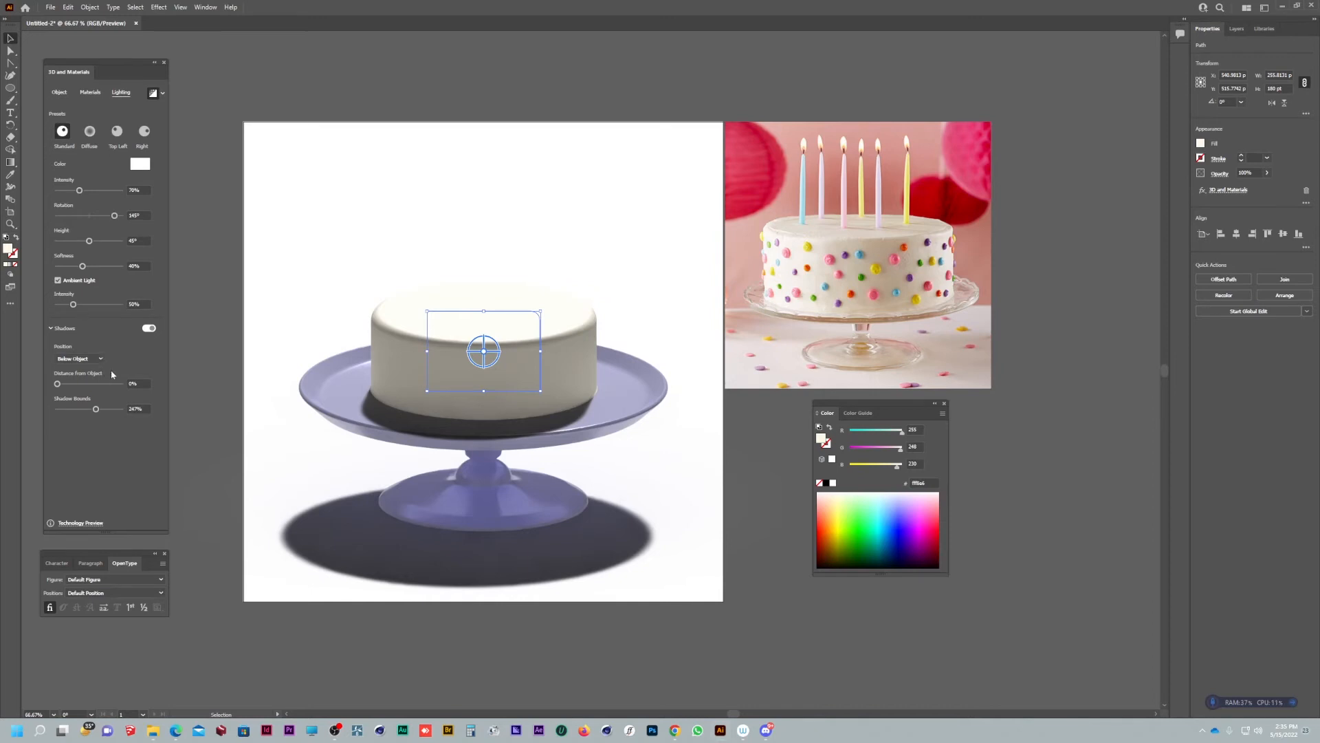
{"action": "left_click_drag", "start_coordinate": [113, 219], "coordinate": [102, 218]}
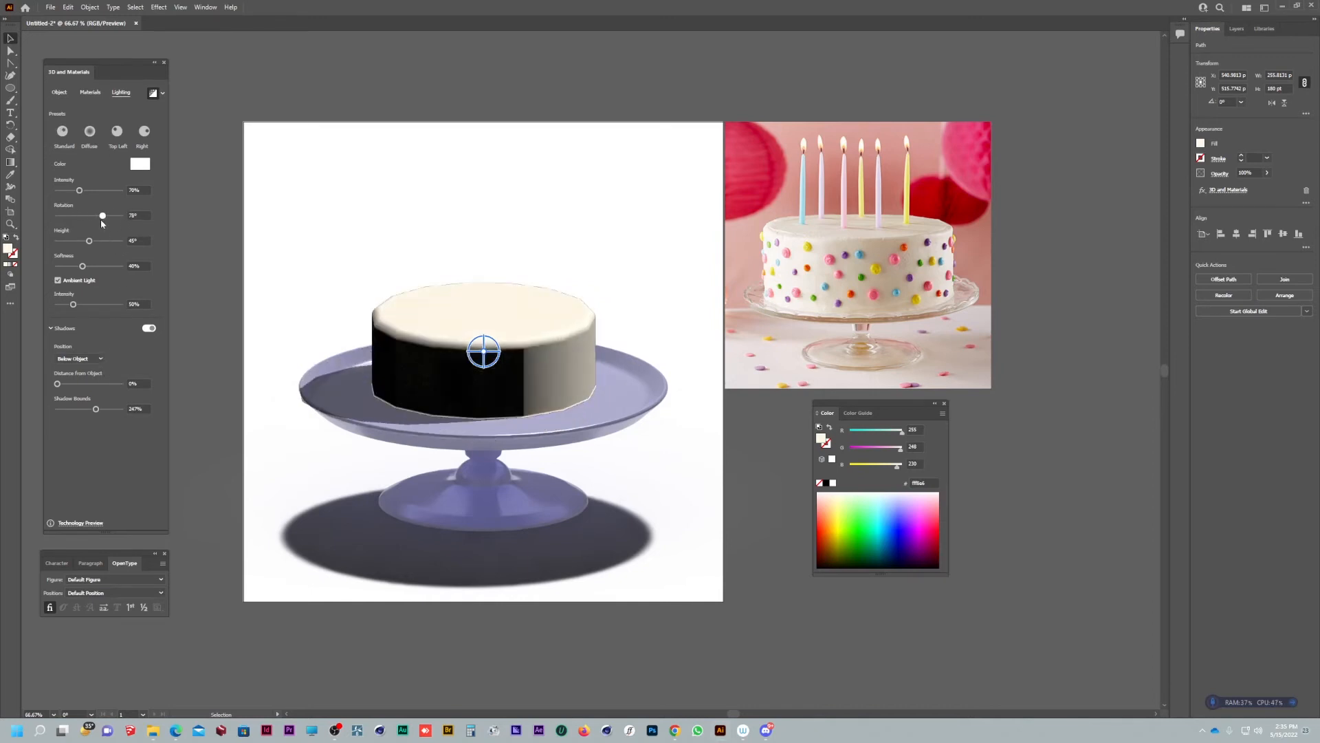
{"action": "left_click", "coordinate": [326, 217]}
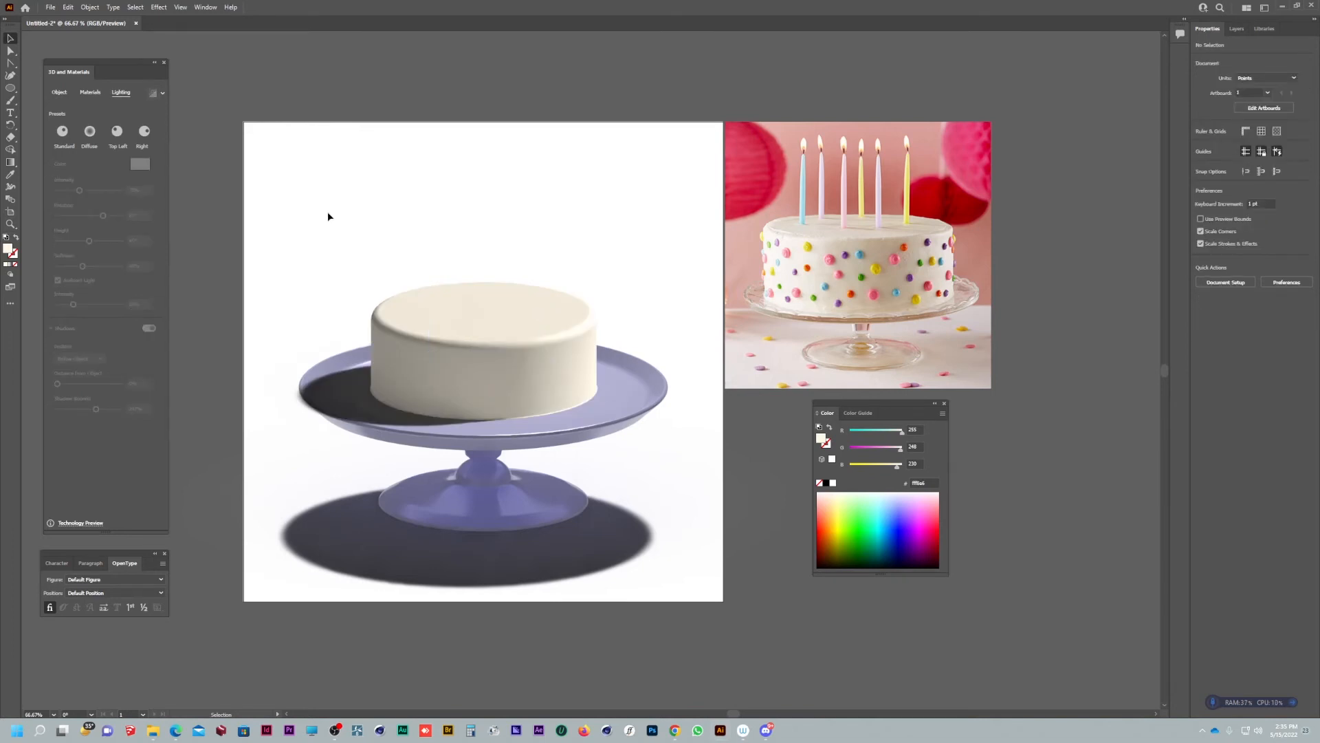
{"action": "key", "text": "a"}
{"action": "key", "text": "ctrl+z"}
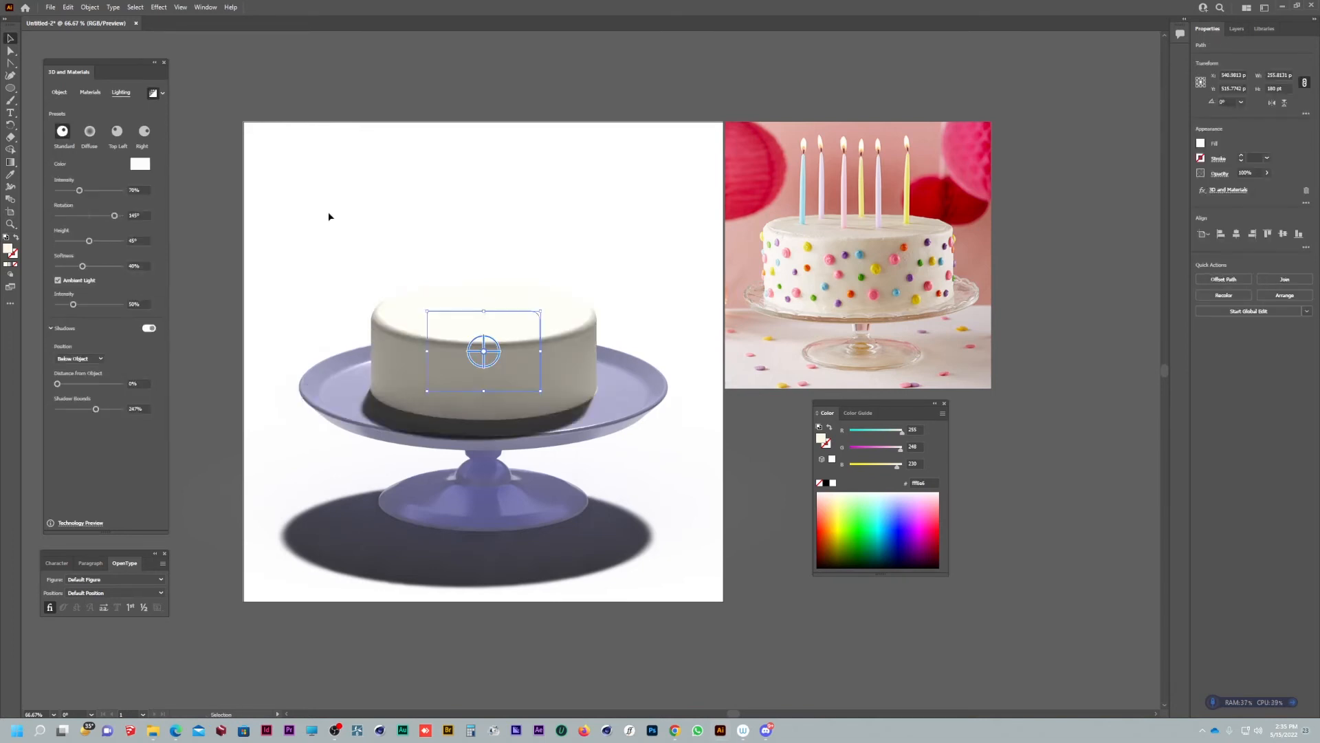
Step: Try a greater light height on the cake stand, and undo the change
{"action": "left_click", "coordinate": [484, 493]}
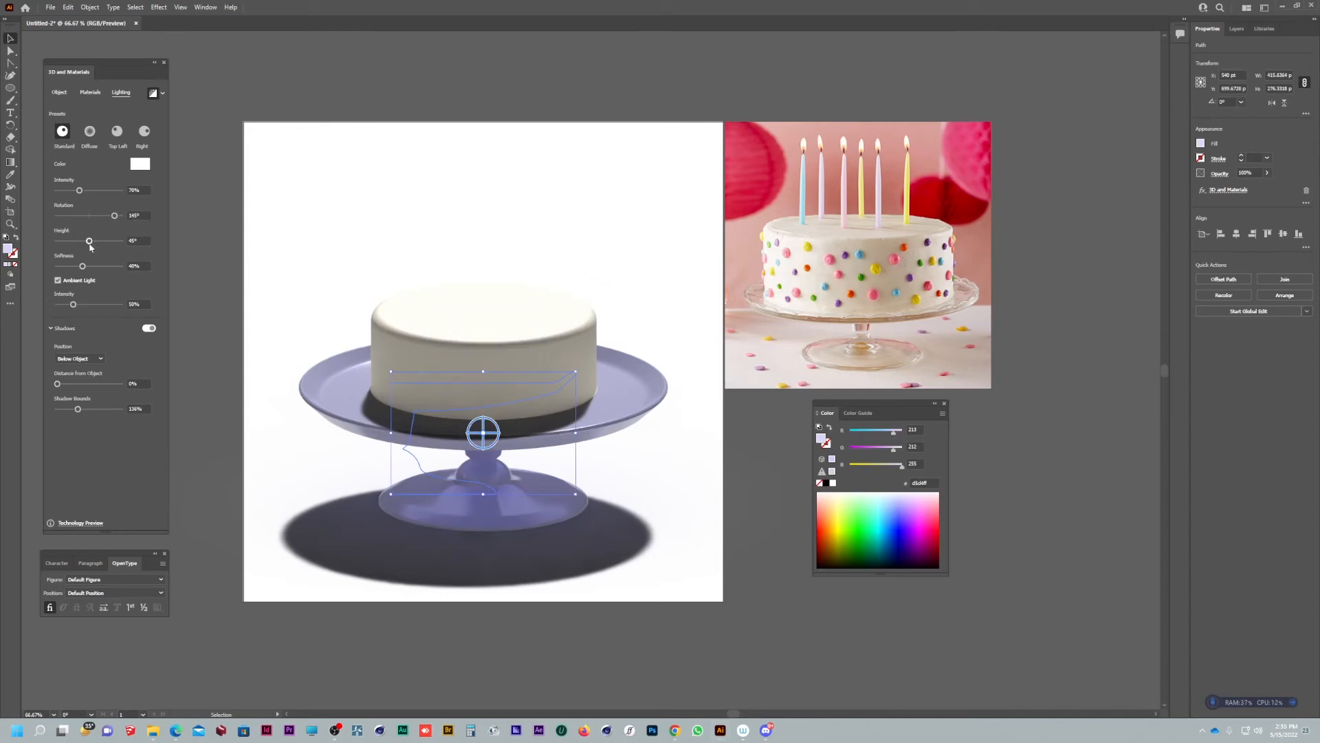
{"action": "left_click_drag", "start_coordinate": [92, 240], "coordinate": [110, 244]}
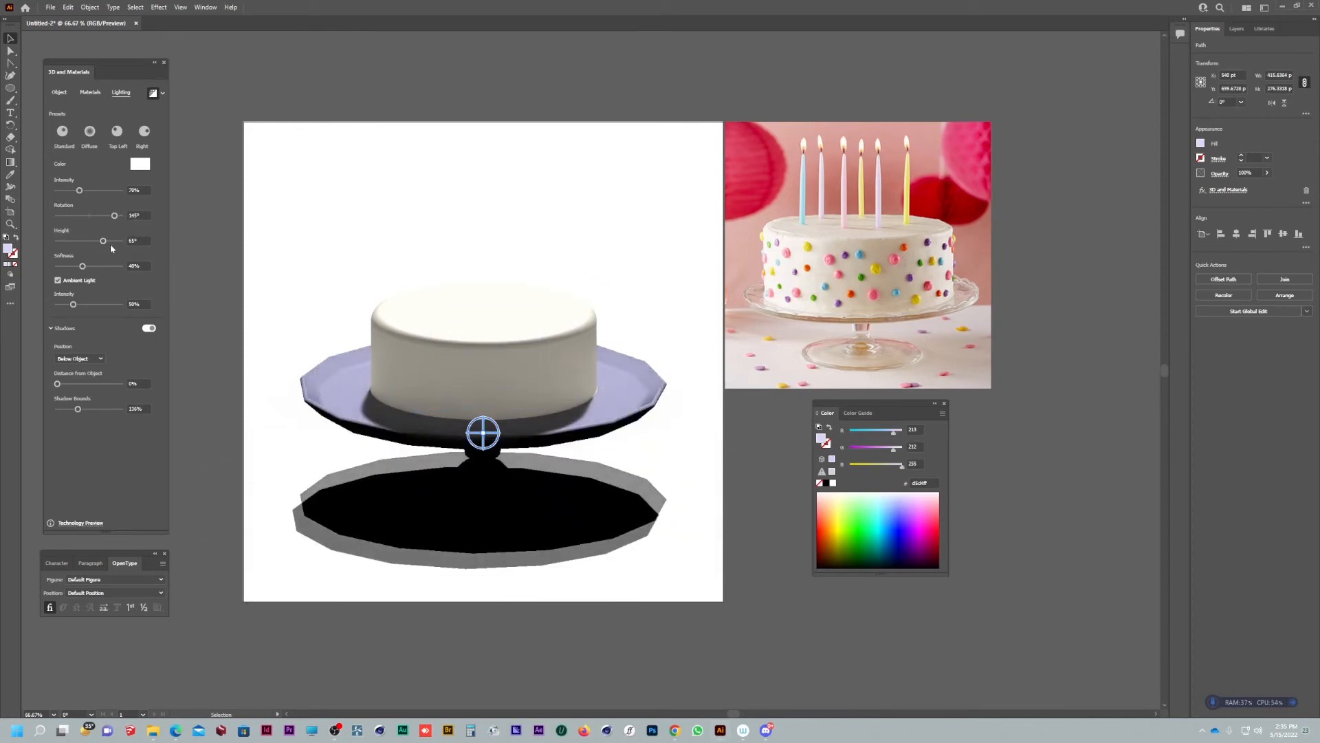
{"action": "left_click", "coordinate": [564, 458]}
{"action": "key", "text": "a"}
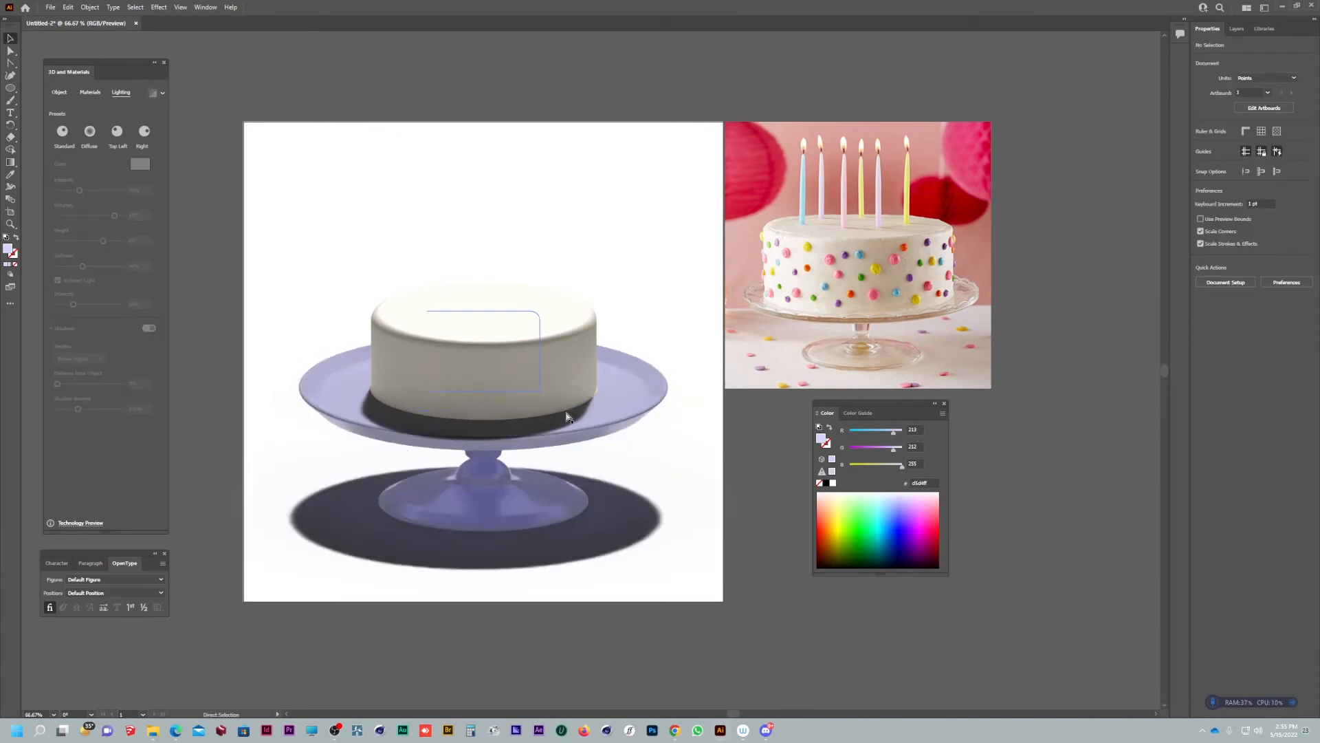
{"action": "key", "text": "ctrl+z"}
{"action": "left_click", "coordinate": [590, 216]}
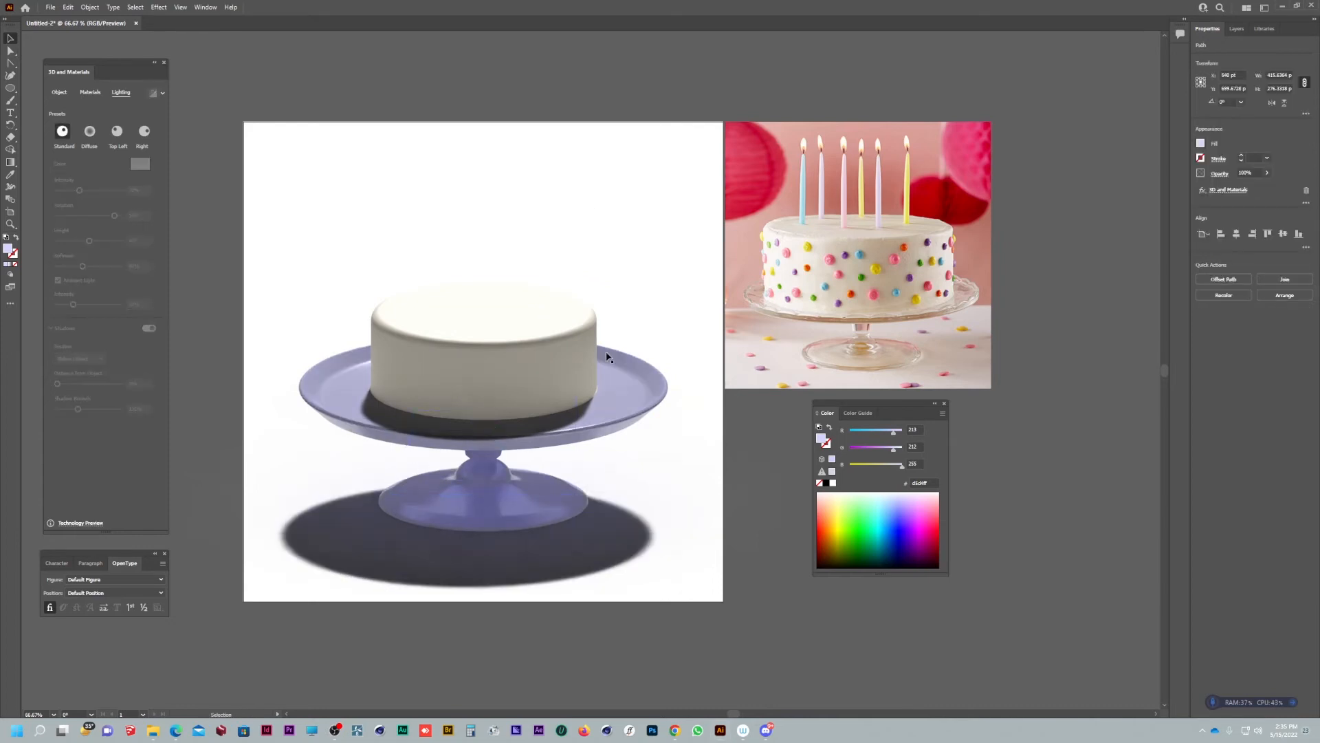
Step: Raise the cake's ambient light intensity to 104%
{"action": "left_click", "coordinate": [468, 376]}
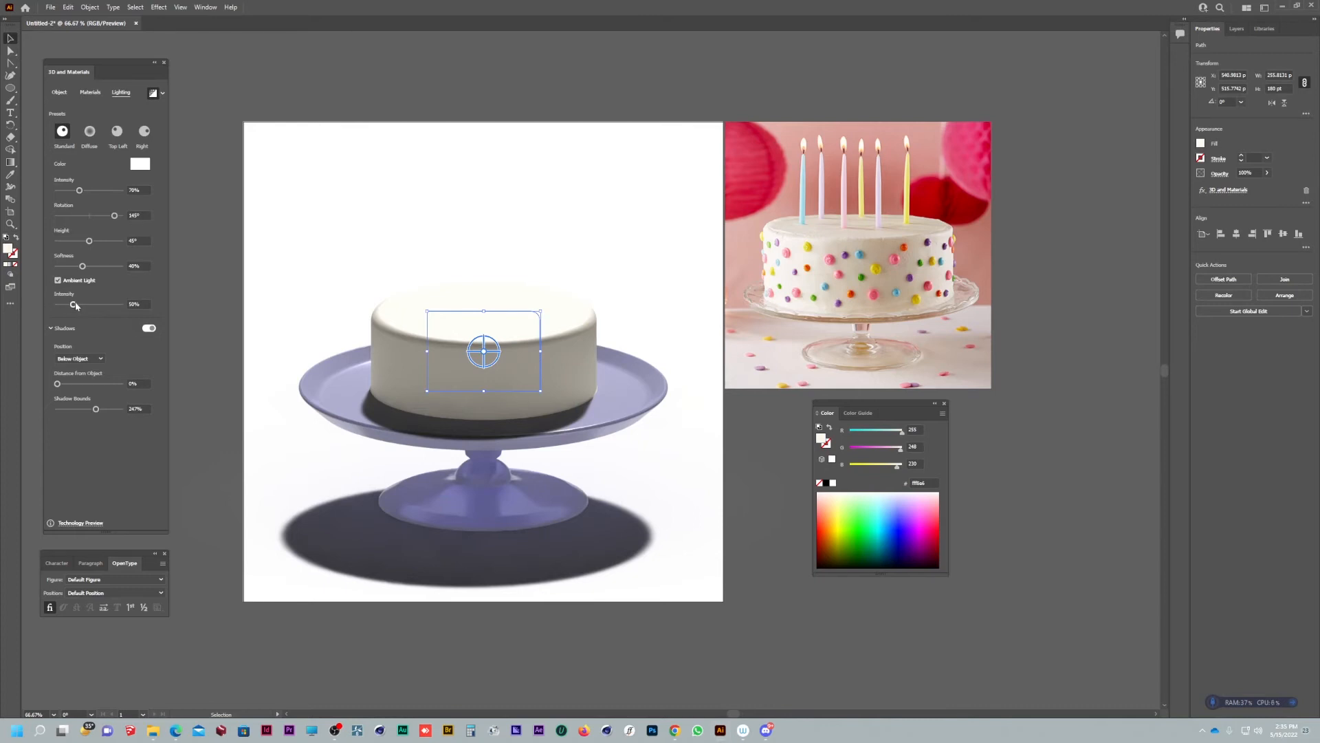
{"action": "left_click_drag", "start_coordinate": [74, 305], "coordinate": [92, 306]}
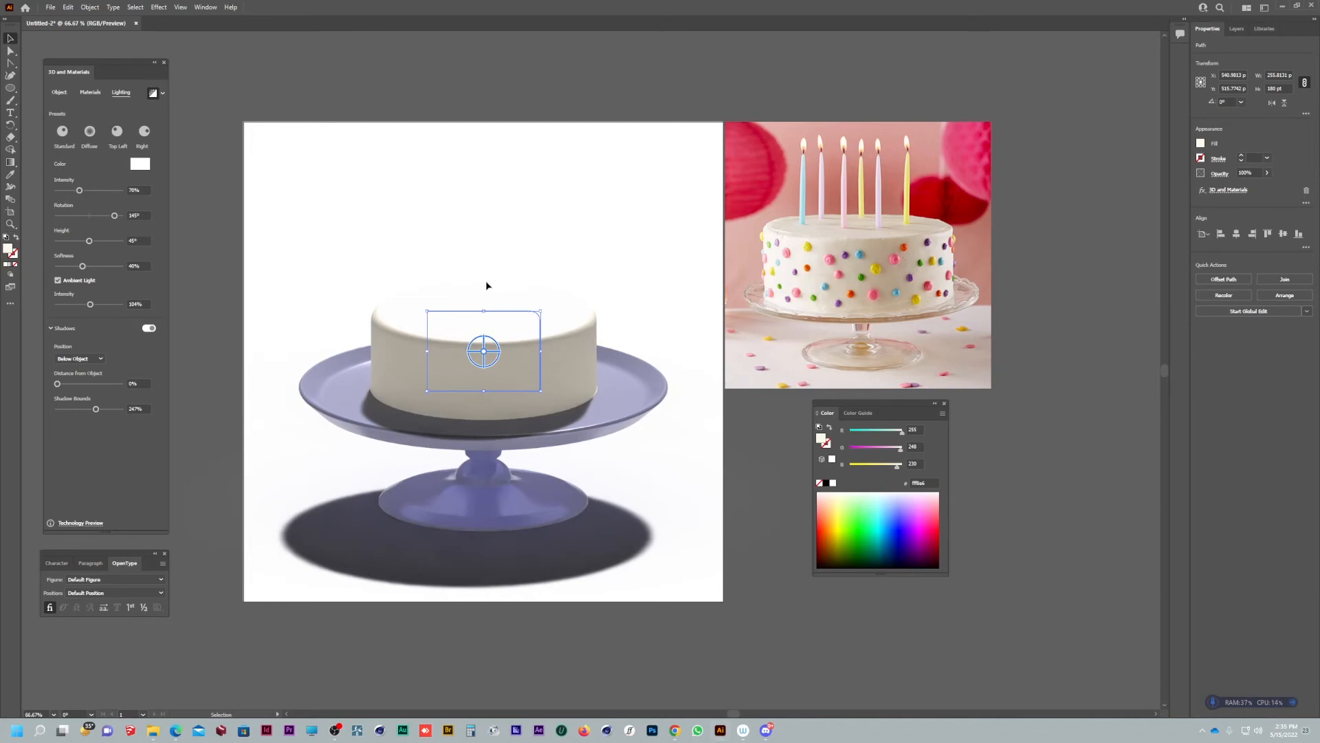
{"action": "left_click", "coordinate": [346, 226]}
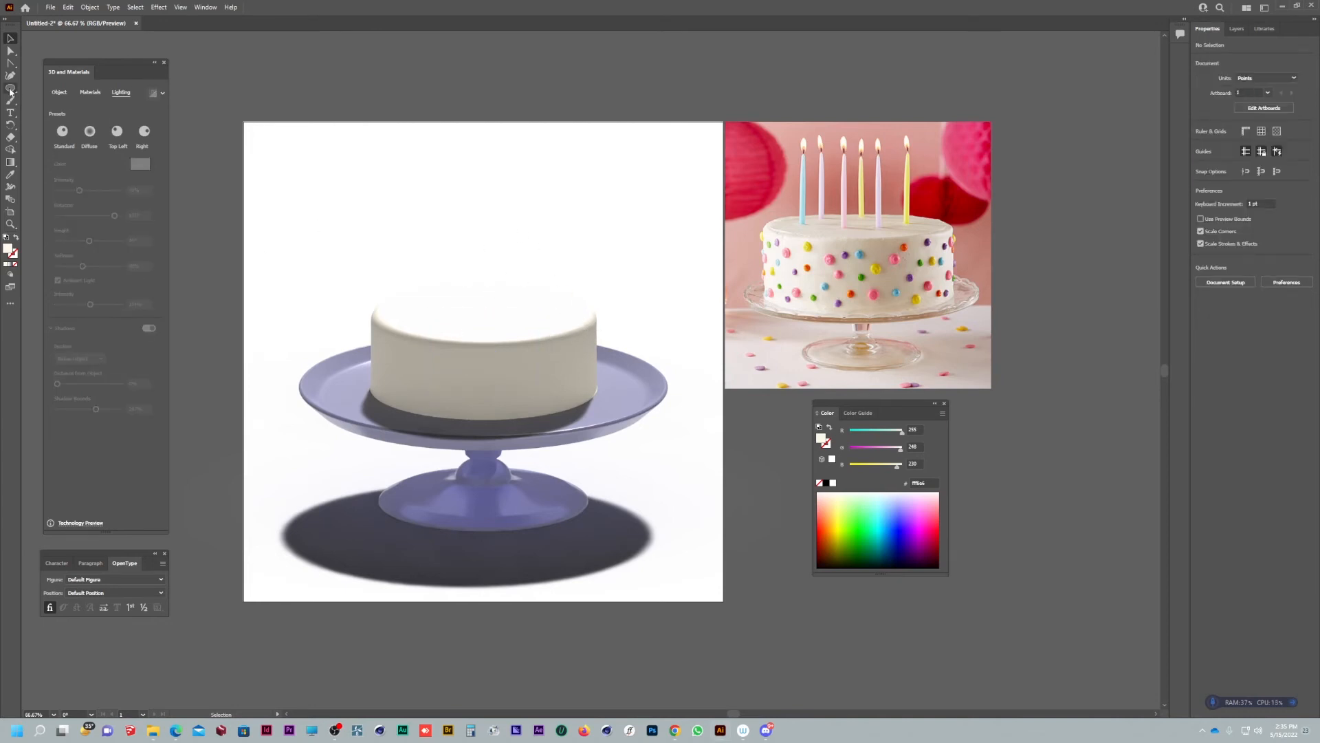
Step: Draw a 1080 by 1080 pt rectangle over the artboard, fill it with the photo's background pink and send it behind the cake
{"action": "left_click_drag", "start_coordinate": [10, 90], "coordinate": [48, 90]}
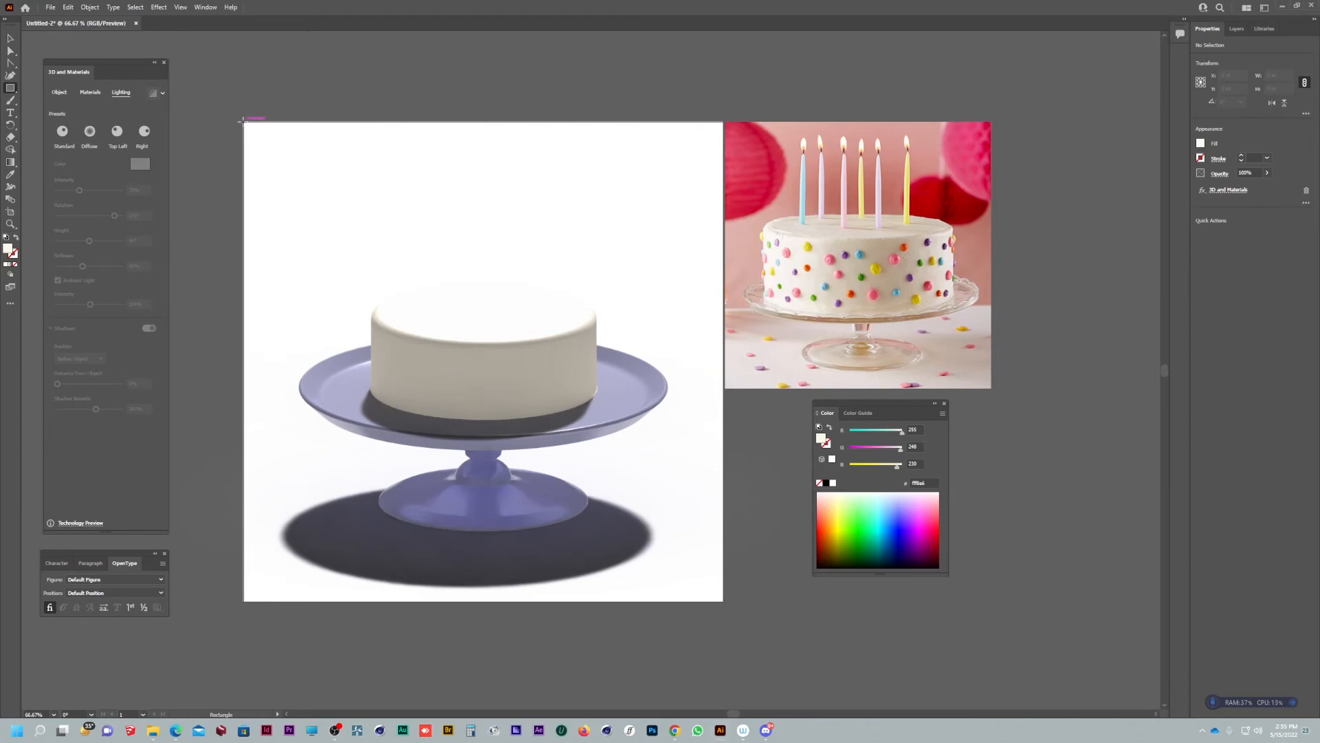
{"action": "left_click_drag", "start_coordinate": [242, 121], "coordinate": [723, 602]}
{"action": "key", "text": "i"}
{"action": "left_click", "coordinate": [922, 141]}
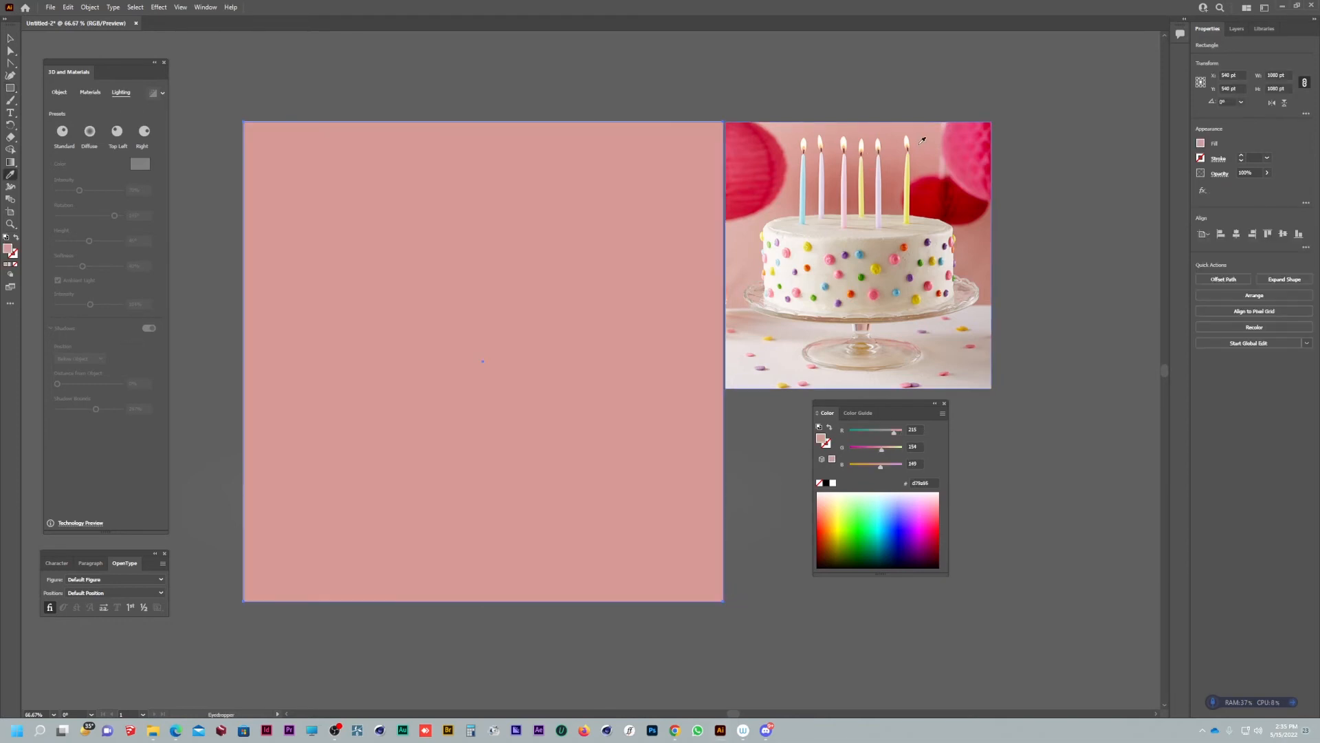
{"action": "key", "text": "v"}
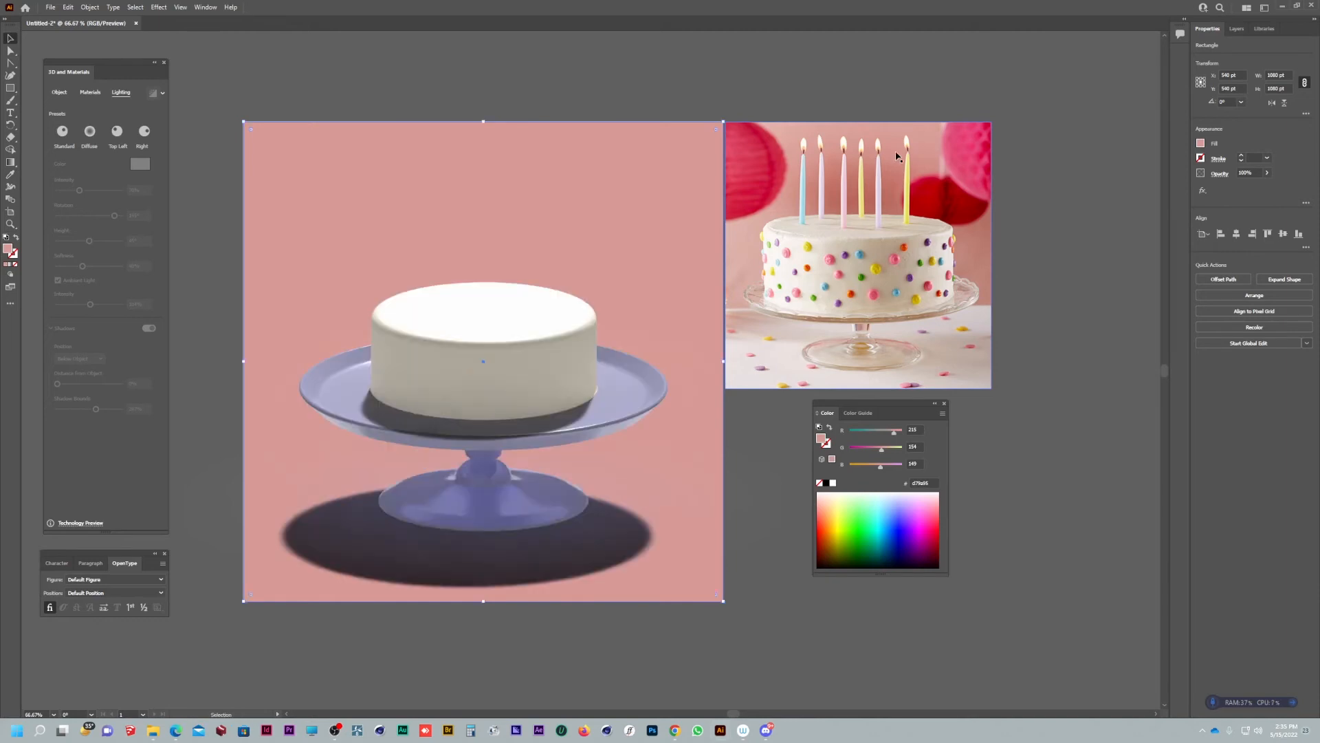
Step: Deselect the artwork and examine the coloured icing dots on the cake in the reference photo
{"action": "left_click", "coordinate": [612, 447]}
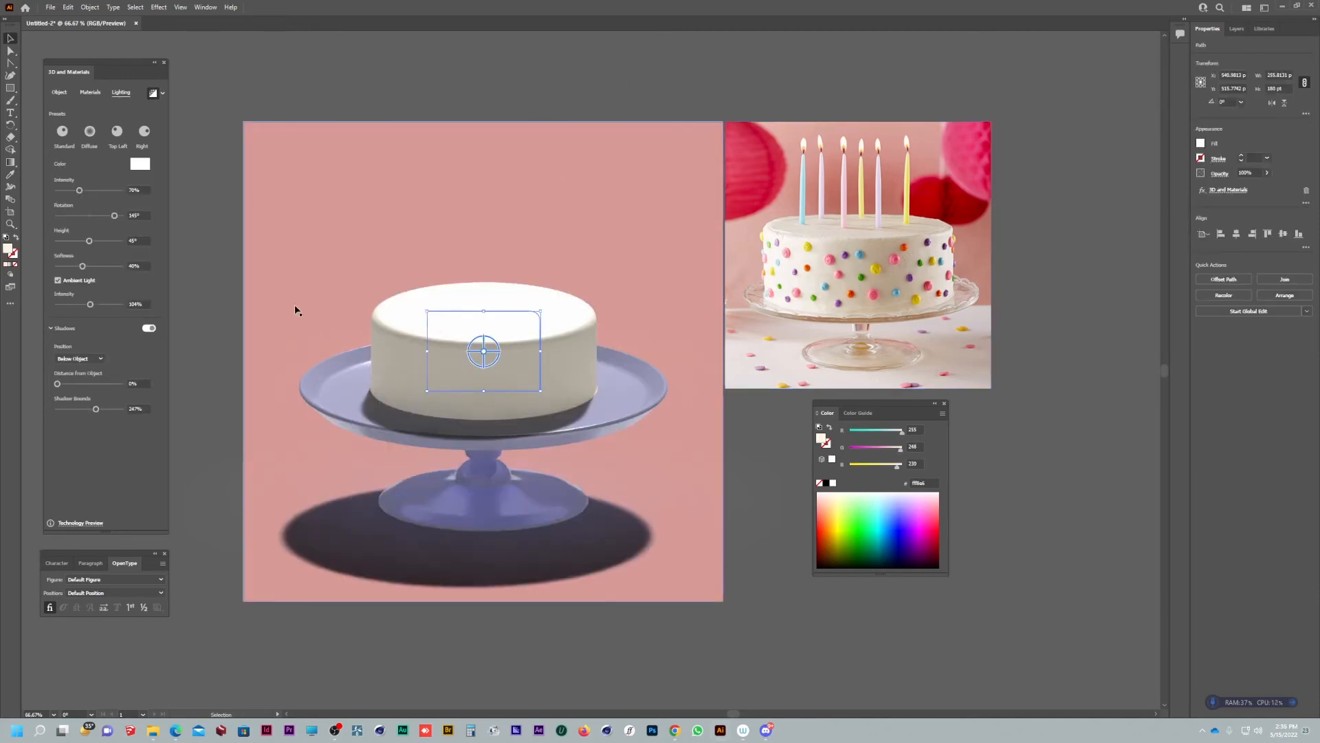
{"action": "left_click", "coordinate": [462, 86]}
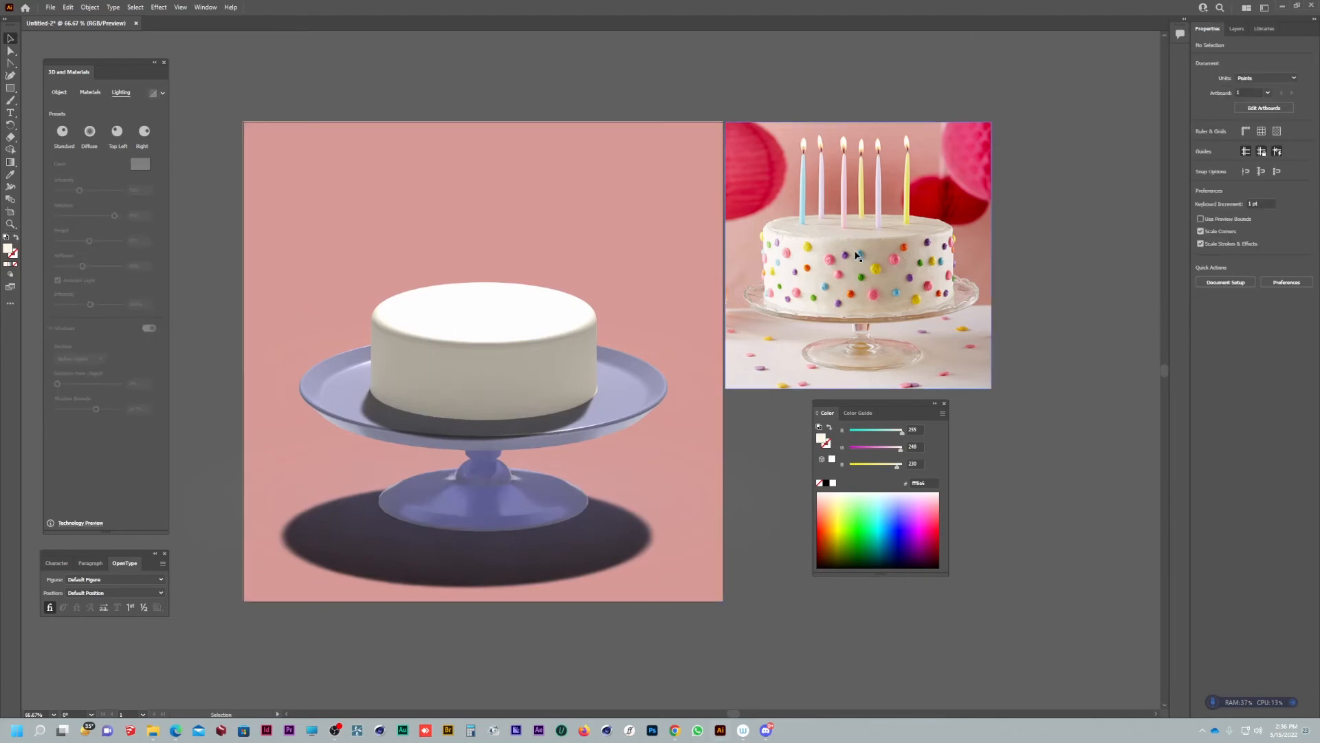
{"action": "scroll", "coordinate": [922, 283], "scroll_direction": "up", "scroll_amount": 3}
{"action": "scroll", "coordinate": [818, 198], "scroll_direction": "up", "scroll_amount": 1}
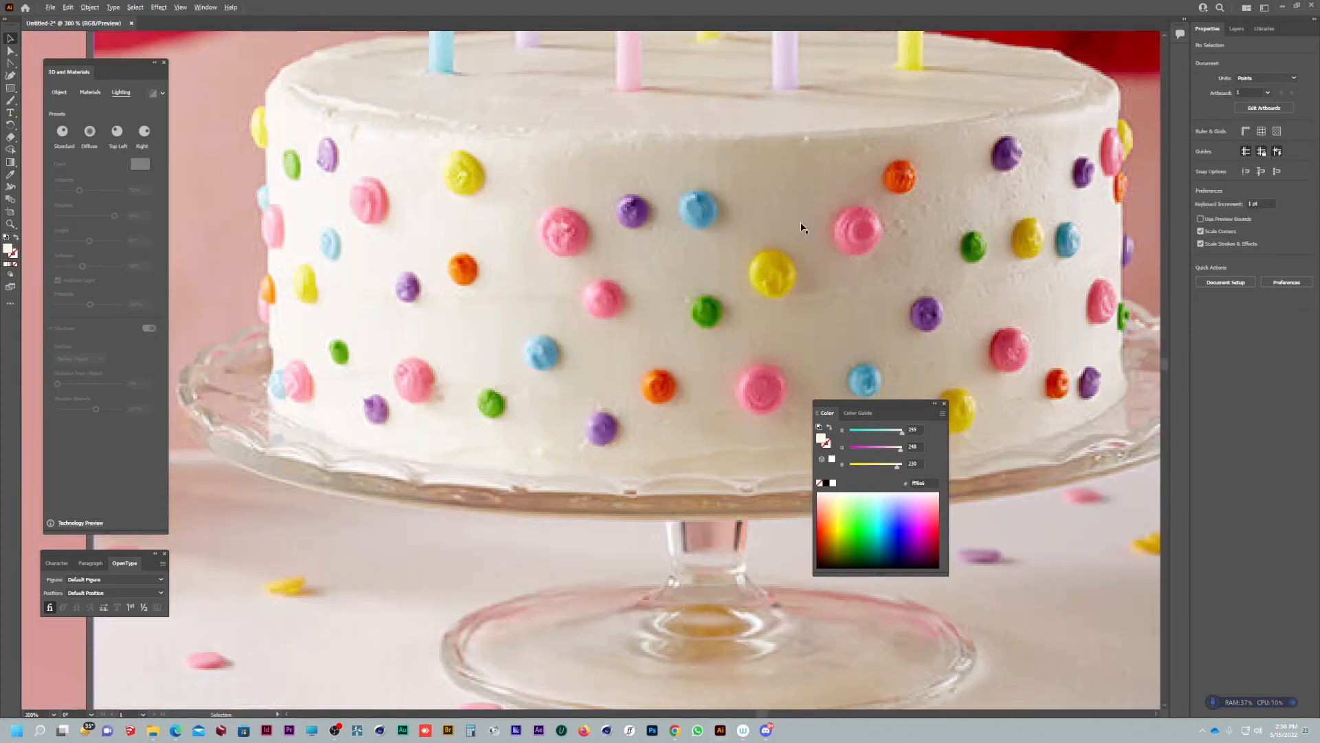
{"action": "scroll", "coordinate": [801, 227], "scroll_direction": "up", "scroll_amount": 3}
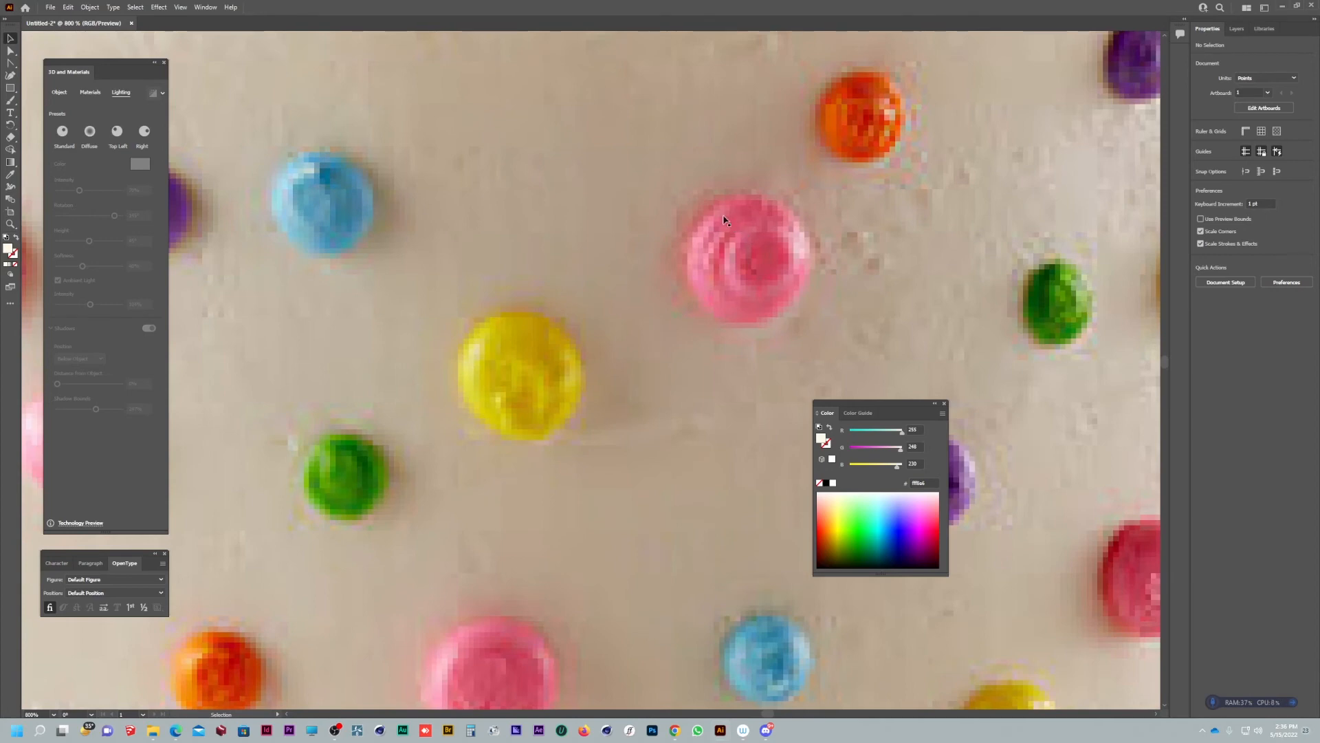
{"action": "scroll", "coordinate": [742, 275], "scroll_direction": "down", "scroll_amount": 5}
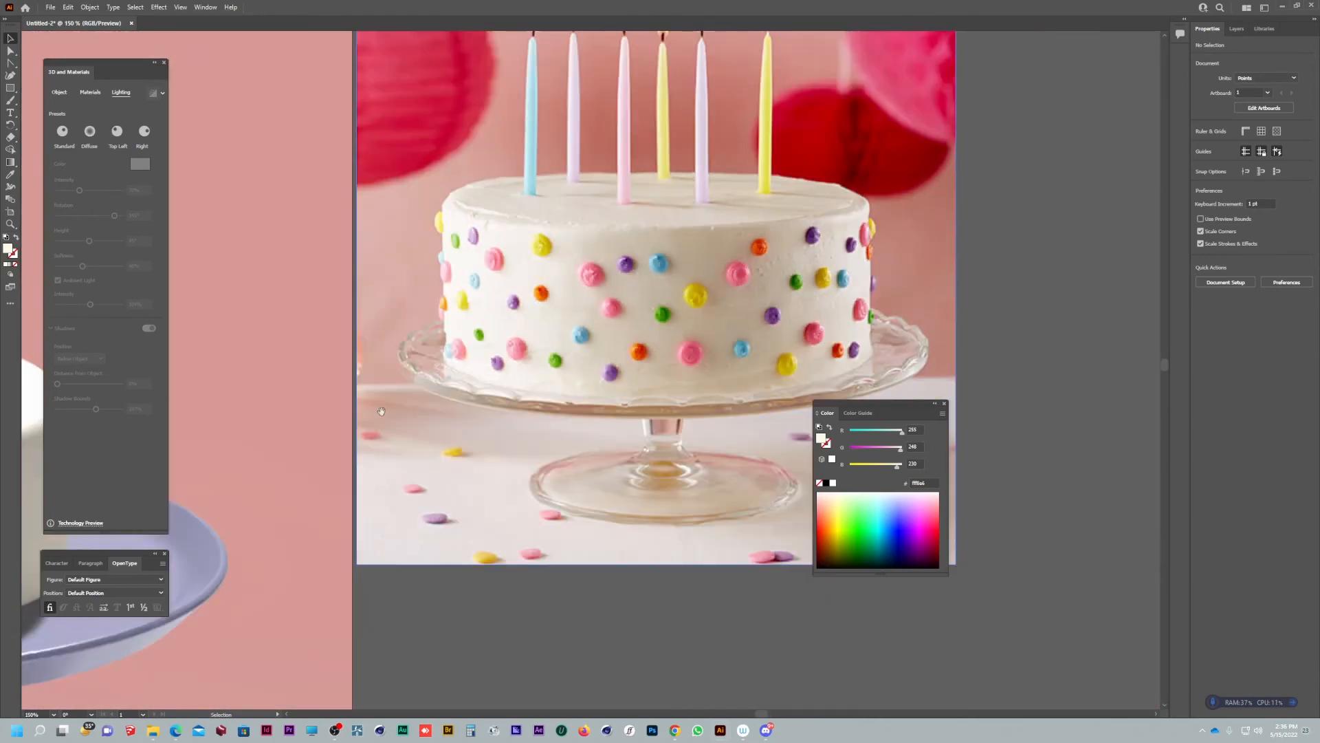
{"action": "left_click_drag", "start_coordinate": [382, 411], "coordinate": [754, 335]}
{"action": "scroll", "coordinate": [506, 333], "scroll_direction": "down", "scroll_amount": 1}
{"action": "left_click_drag", "start_coordinate": [374, 389], "coordinate": [489, 363]}
{"action": "scroll", "coordinate": [531, 385], "scroll_direction": "down", "scroll_amount": 1}
{"action": "scroll", "coordinate": [477, 361], "scroll_direction": "up", "scroll_amount": 1}
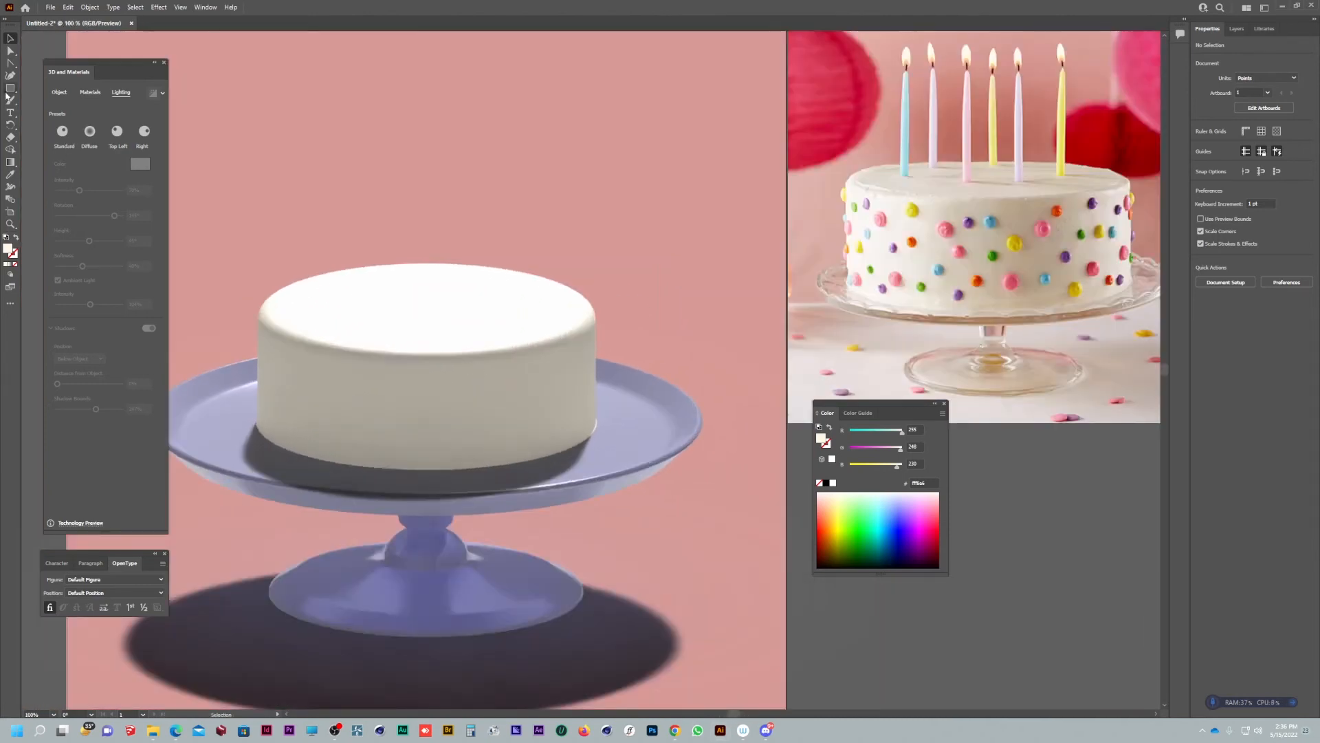
Step: Draw a circle about 49 pt wide on the pink background above the cake
{"action": "left_click_drag", "start_coordinate": [10, 89], "coordinate": [41, 100]}
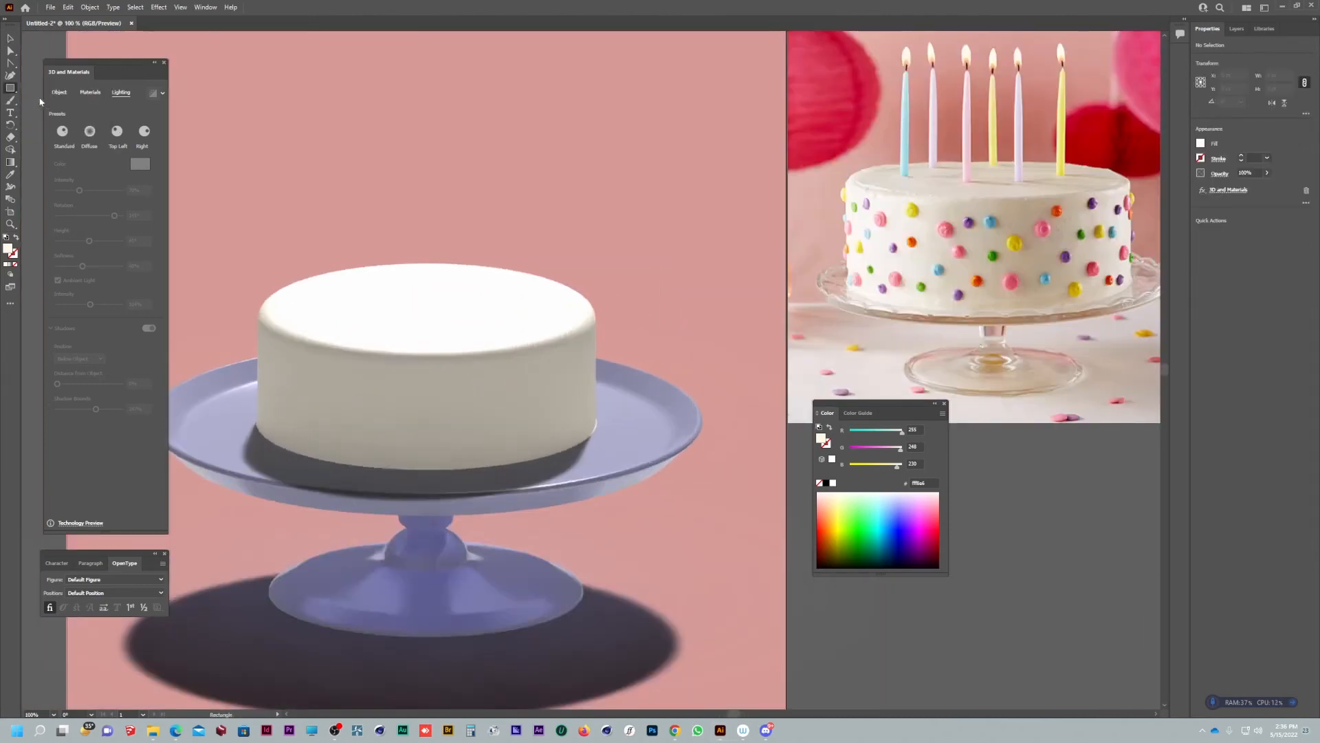
{"action": "key", "text": "ctrl+1"}
{"action": "left_click_drag", "start_coordinate": [588, 189], "coordinate": [621, 222]}
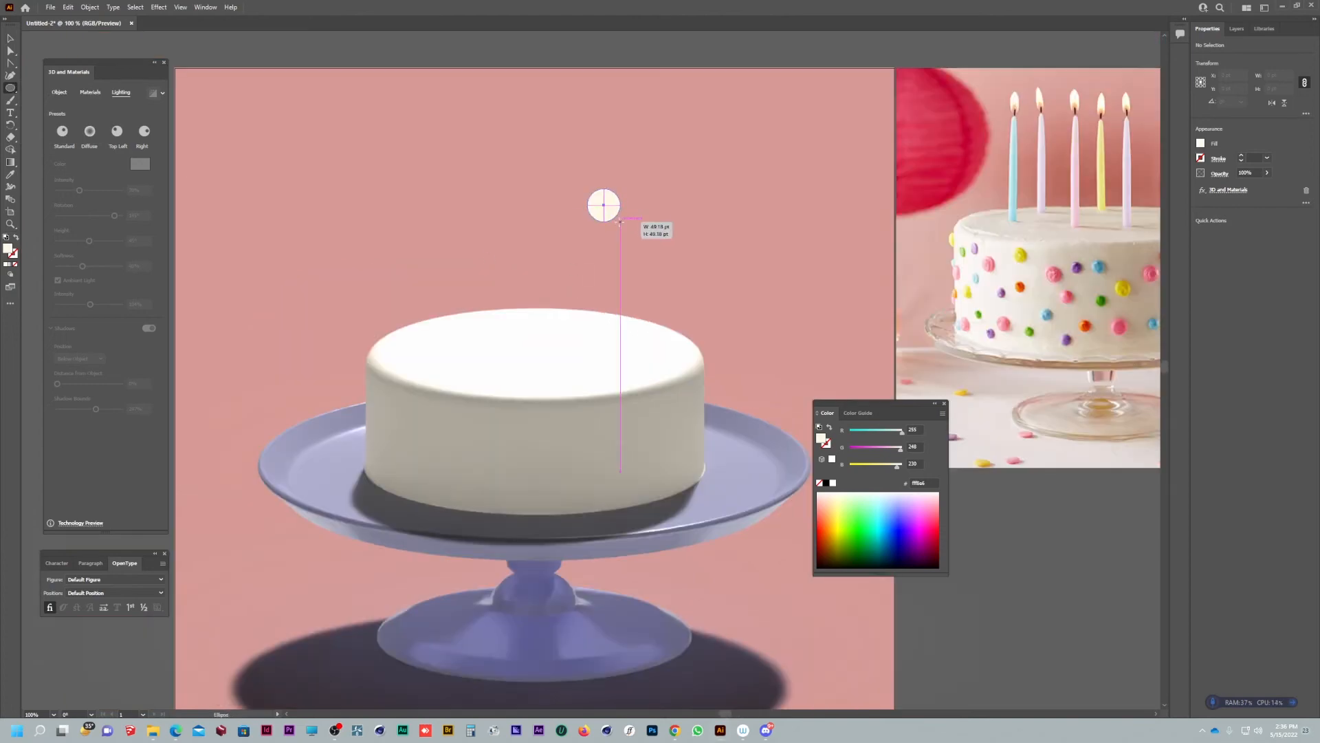
{"action": "key", "text": "space"}
{"action": "left_click_drag", "start_coordinate": [731, 246], "coordinate": [662, 218]}
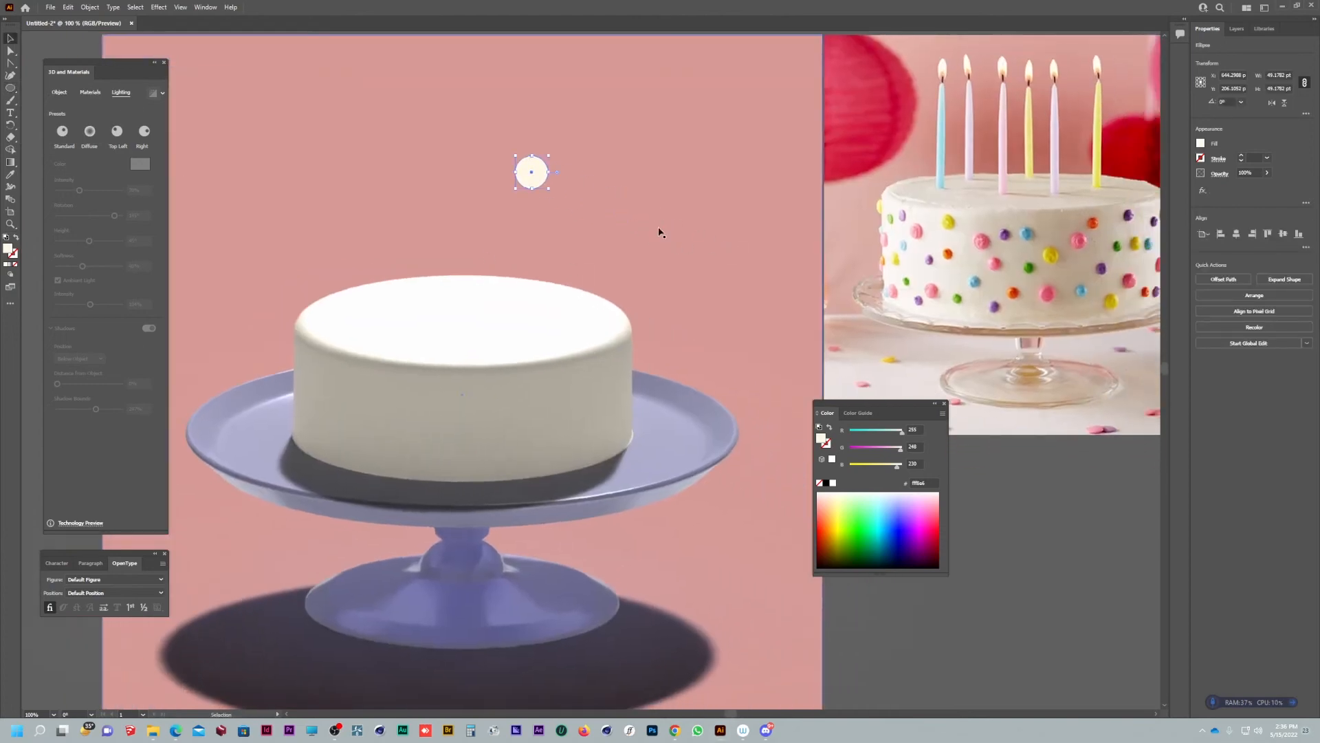
Step: Try inflating the small circle, and extrude it instead with the Off-Axis Front rotation preset
{"action": "left_click", "coordinate": [59, 93]}
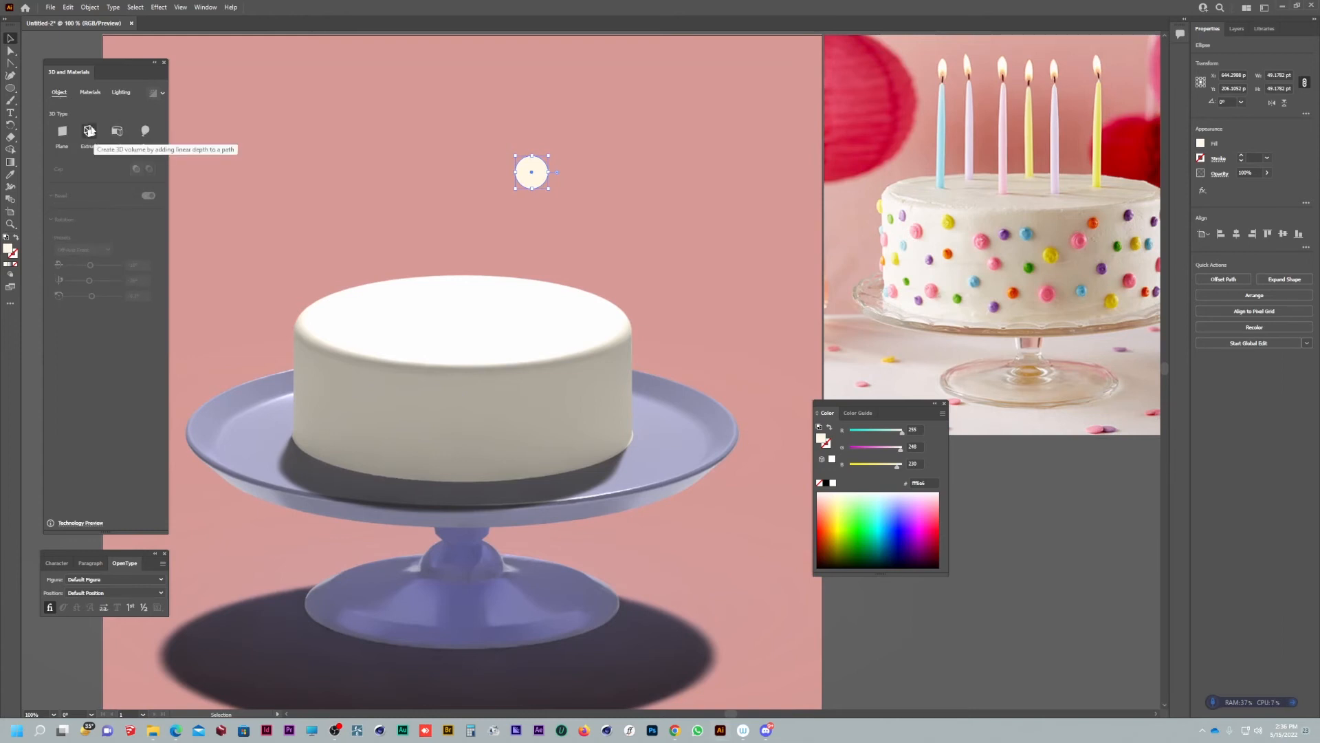
{"action": "left_click", "coordinate": [145, 132]}
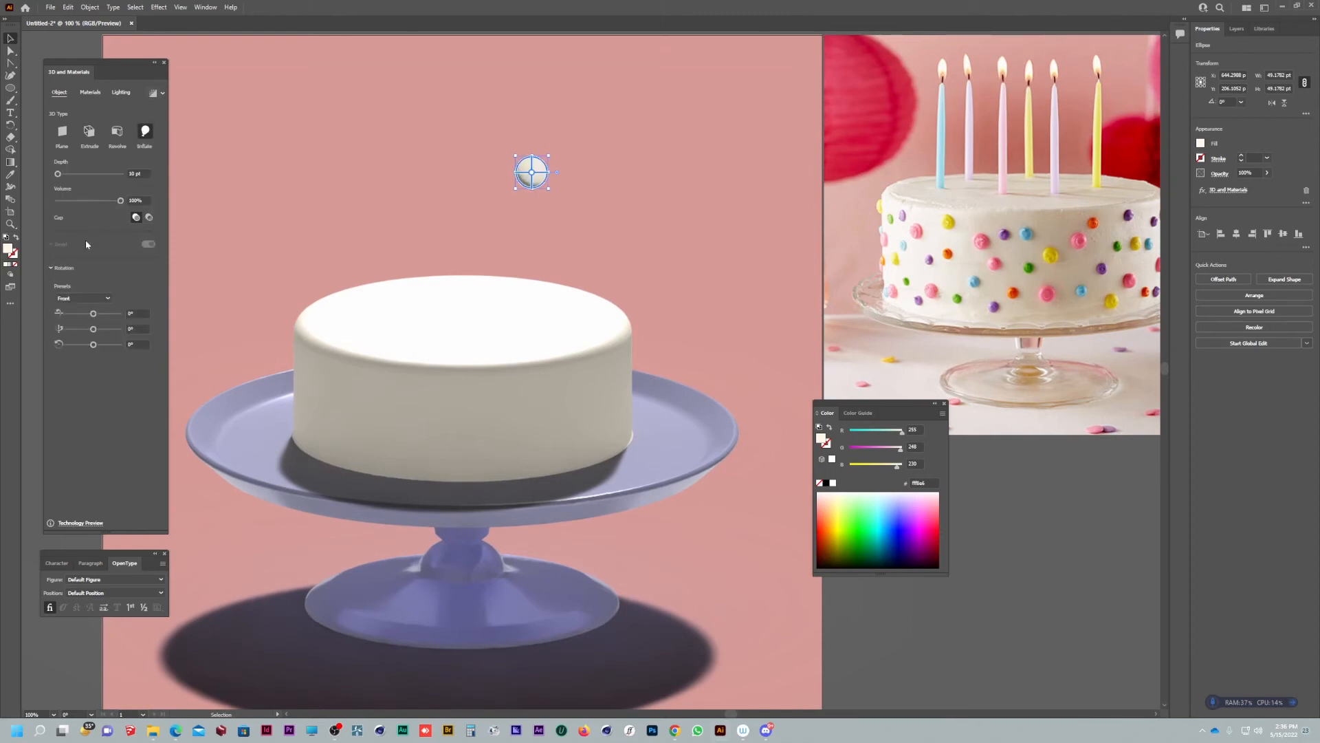
{"action": "left_click", "coordinate": [92, 134]}
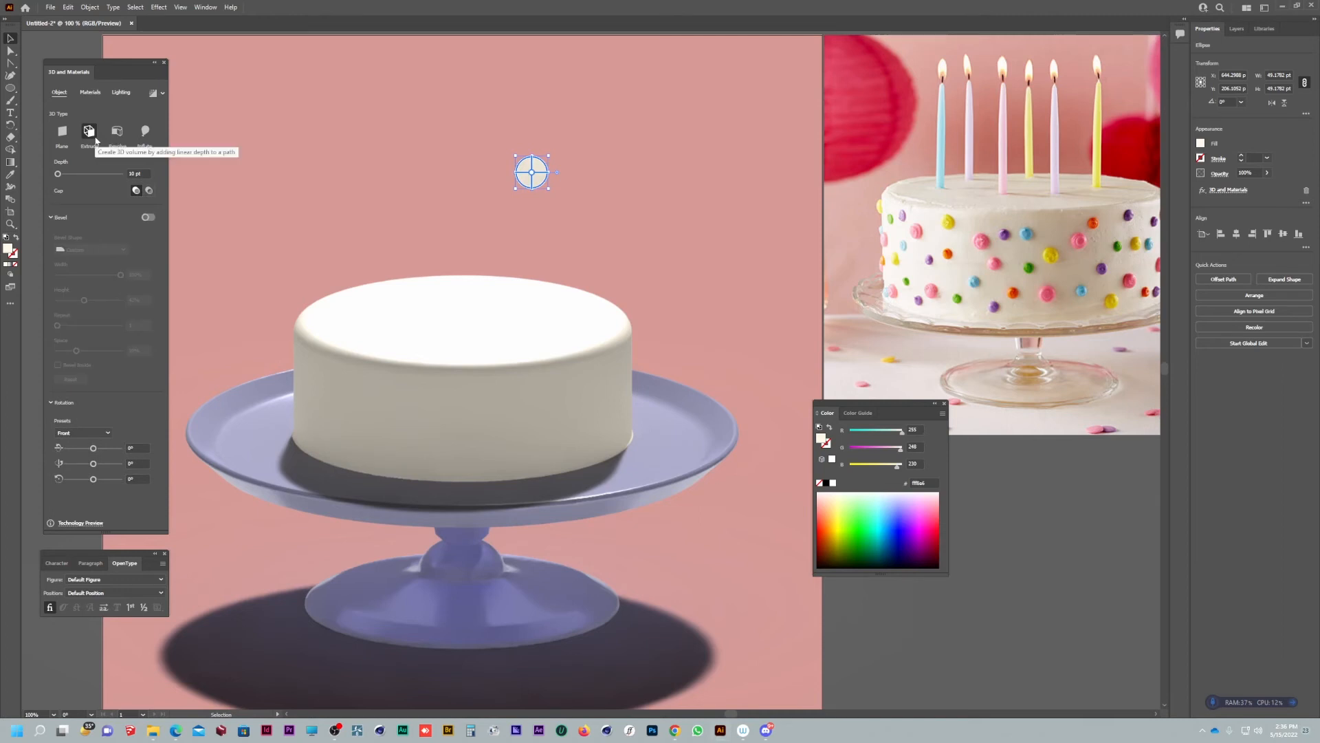
{"action": "left_click", "coordinate": [94, 434]}
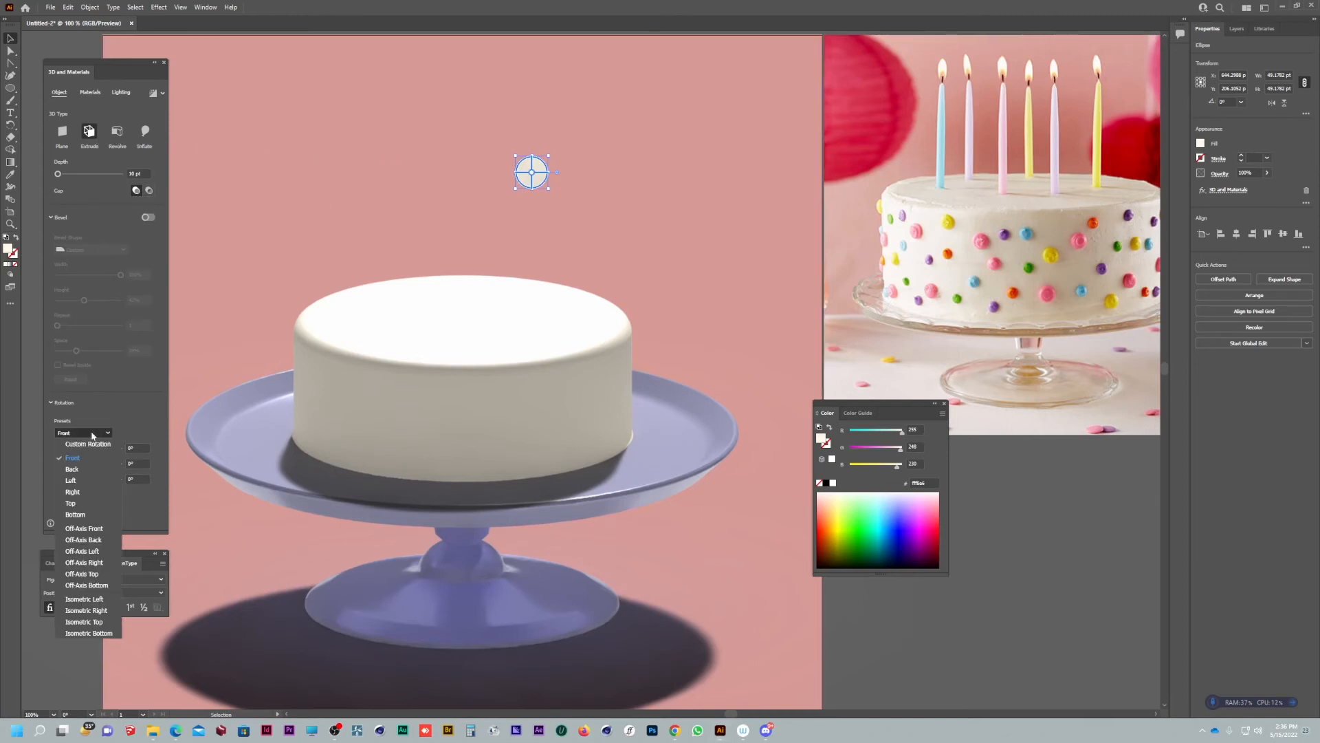
{"action": "left_click", "coordinate": [77, 530]}
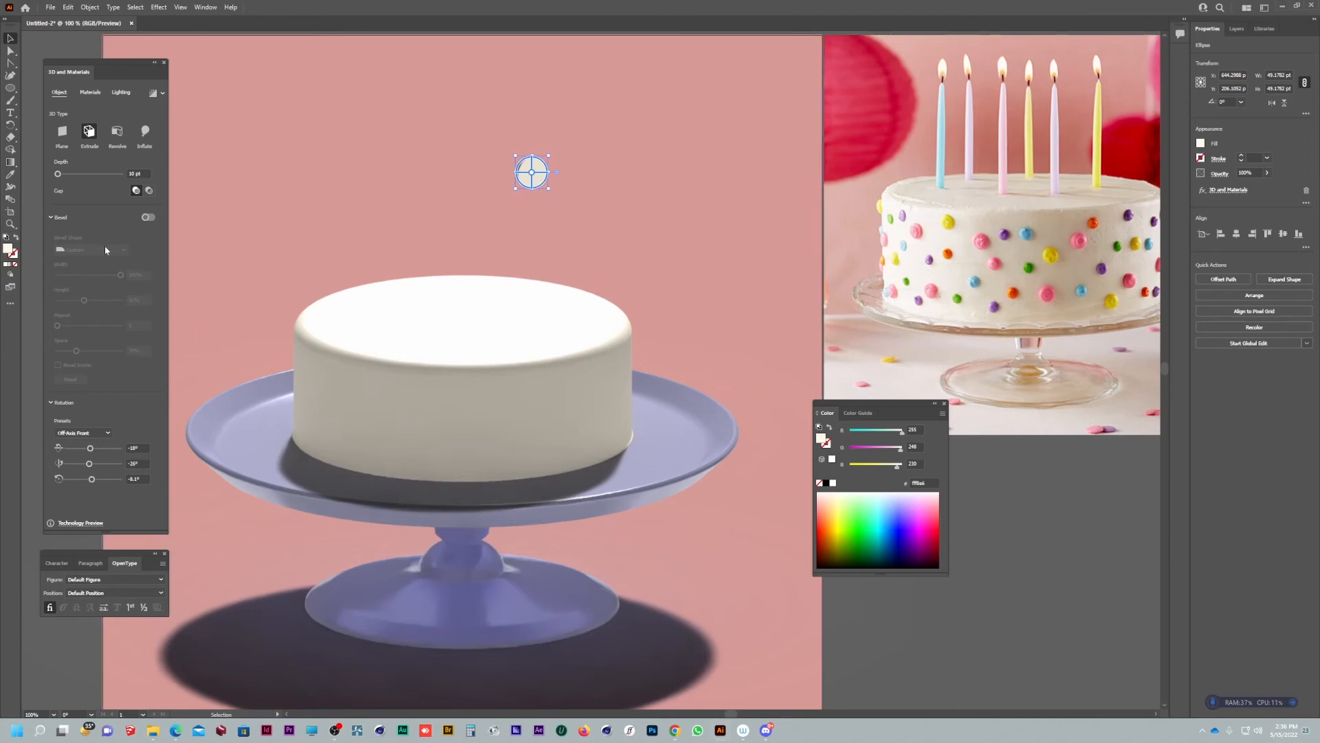
Step: Add a Round bevel to the extruded circle with 26% width, 88% height and 3 repeats
{"action": "left_click", "coordinate": [148, 218]}
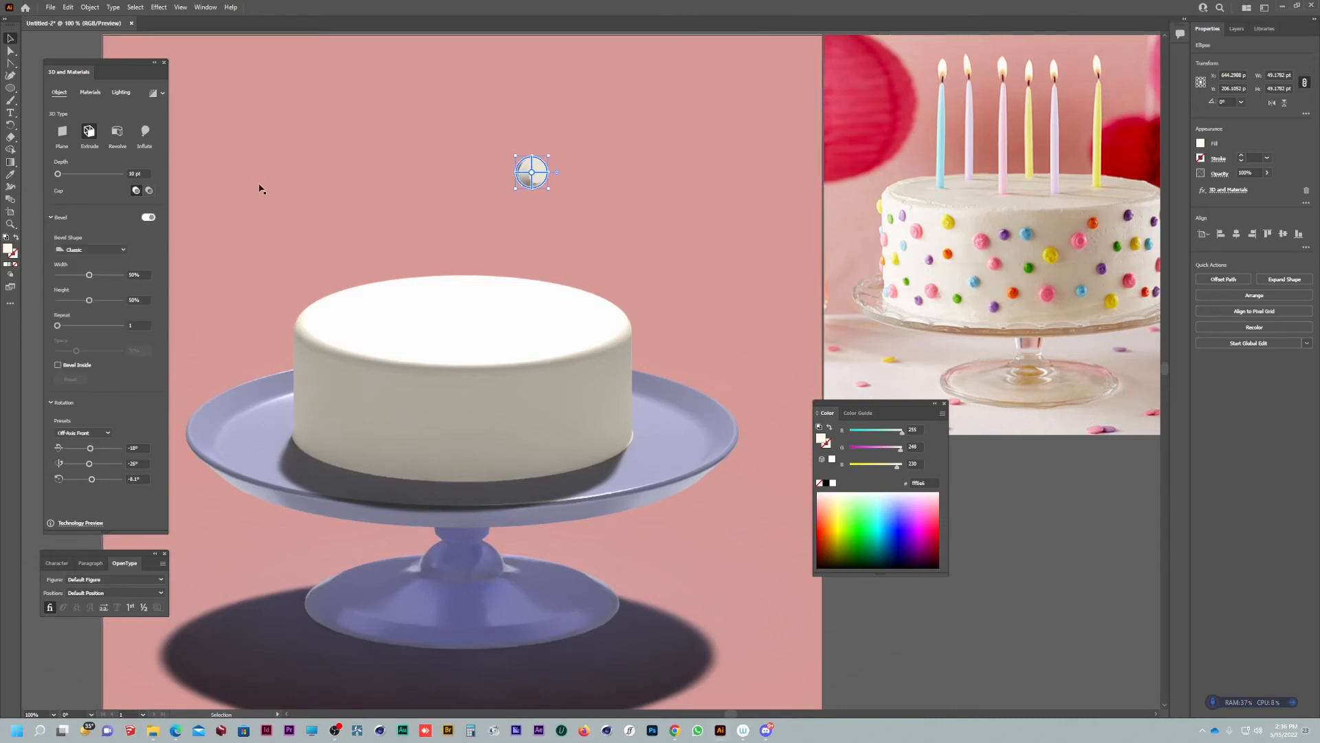
{"action": "scroll", "coordinate": [481, 131], "scroll_direction": "up", "scroll_amount": 3}
{"action": "scroll", "coordinate": [590, 215], "scroll_direction": "up", "scroll_amount": 4}
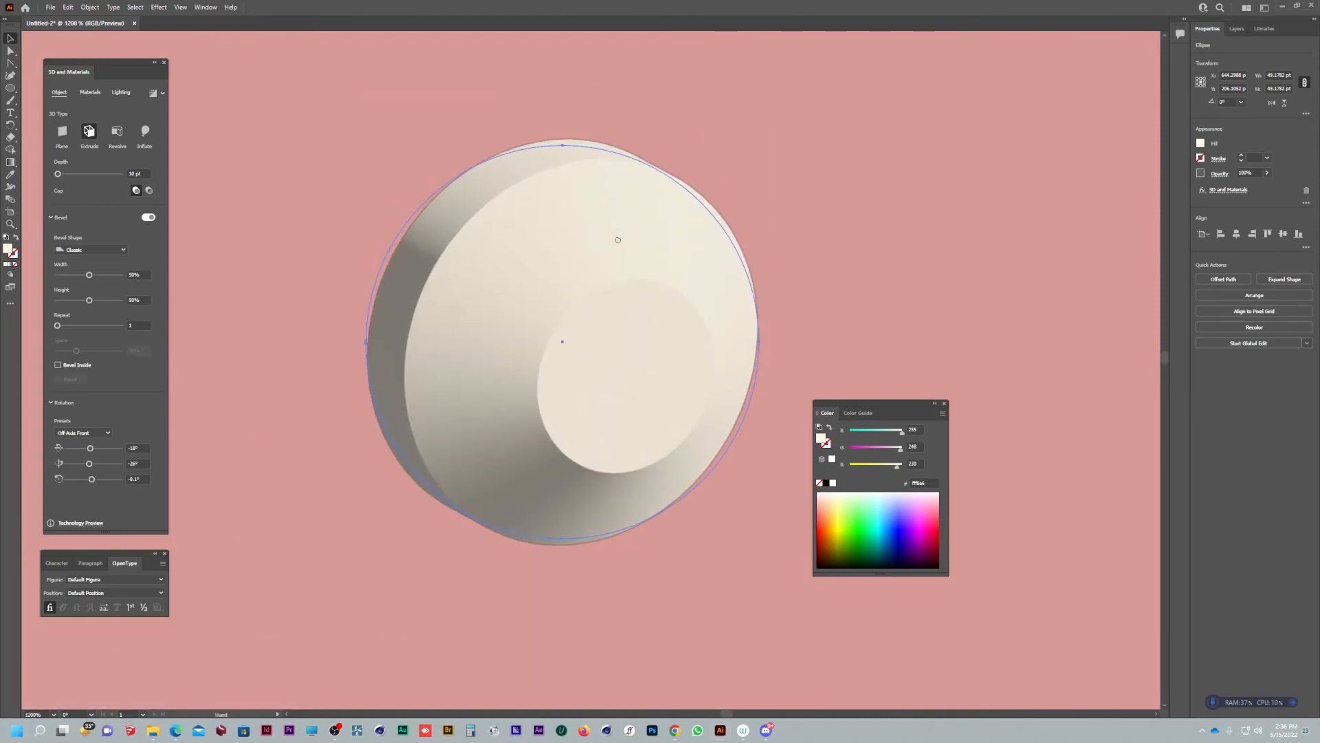
{"action": "left_click_drag", "start_coordinate": [96, 282], "coordinate": [72, 279]}
{"action": "left_click", "coordinate": [89, 248]}
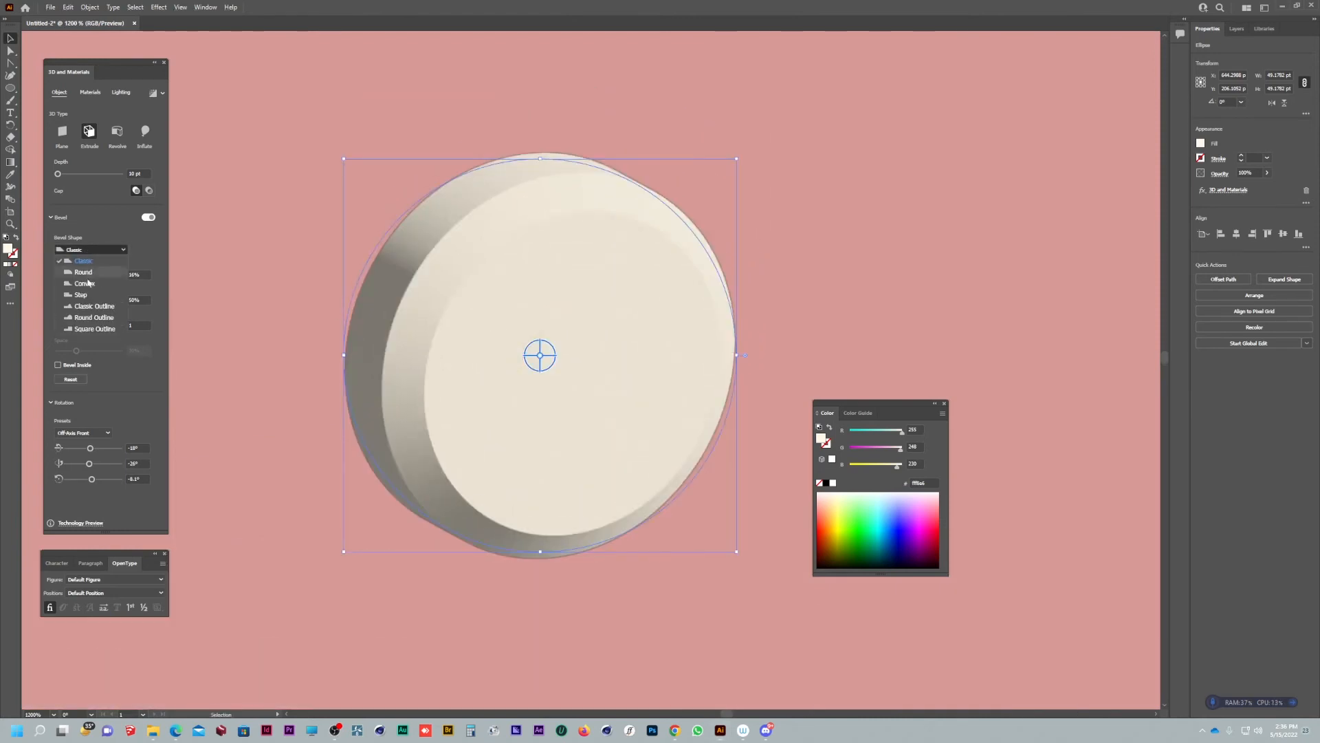
{"action": "left_click", "coordinate": [89, 275]}
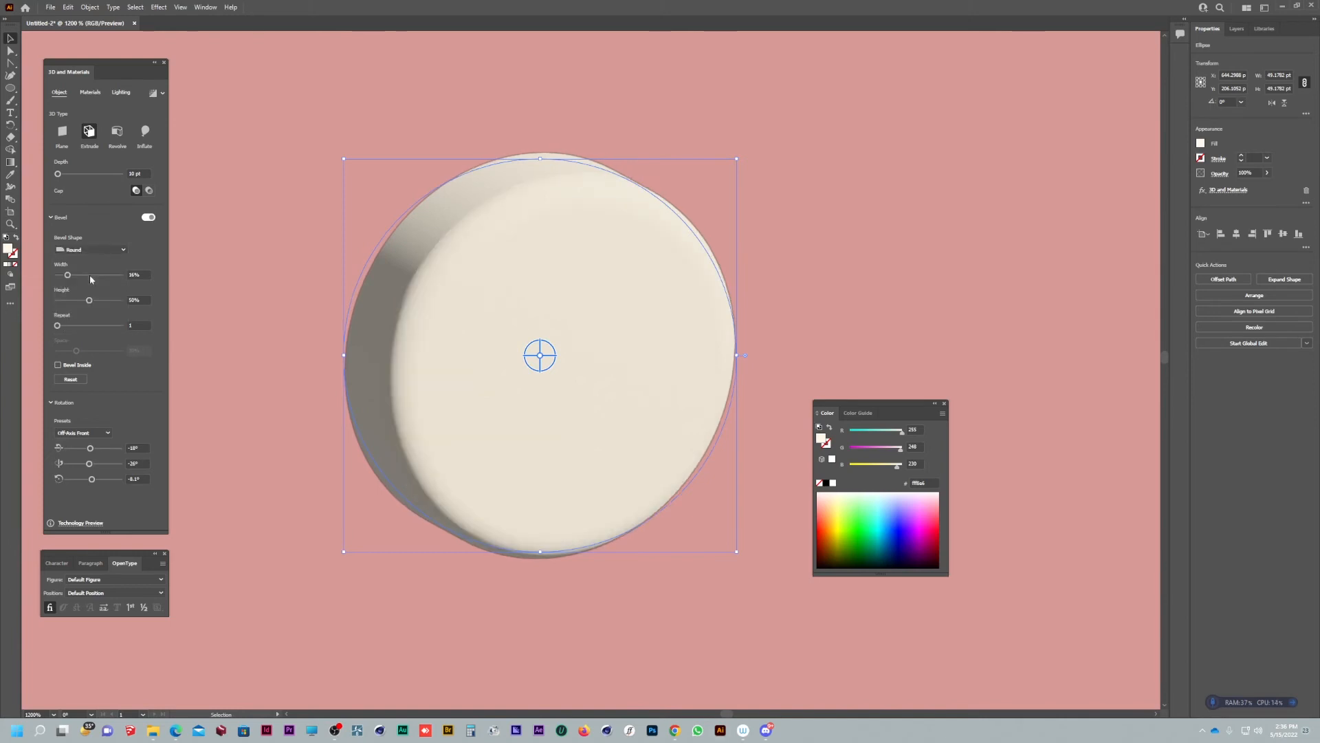
{"action": "left_click_drag", "start_coordinate": [60, 329], "coordinate": [74, 275]}
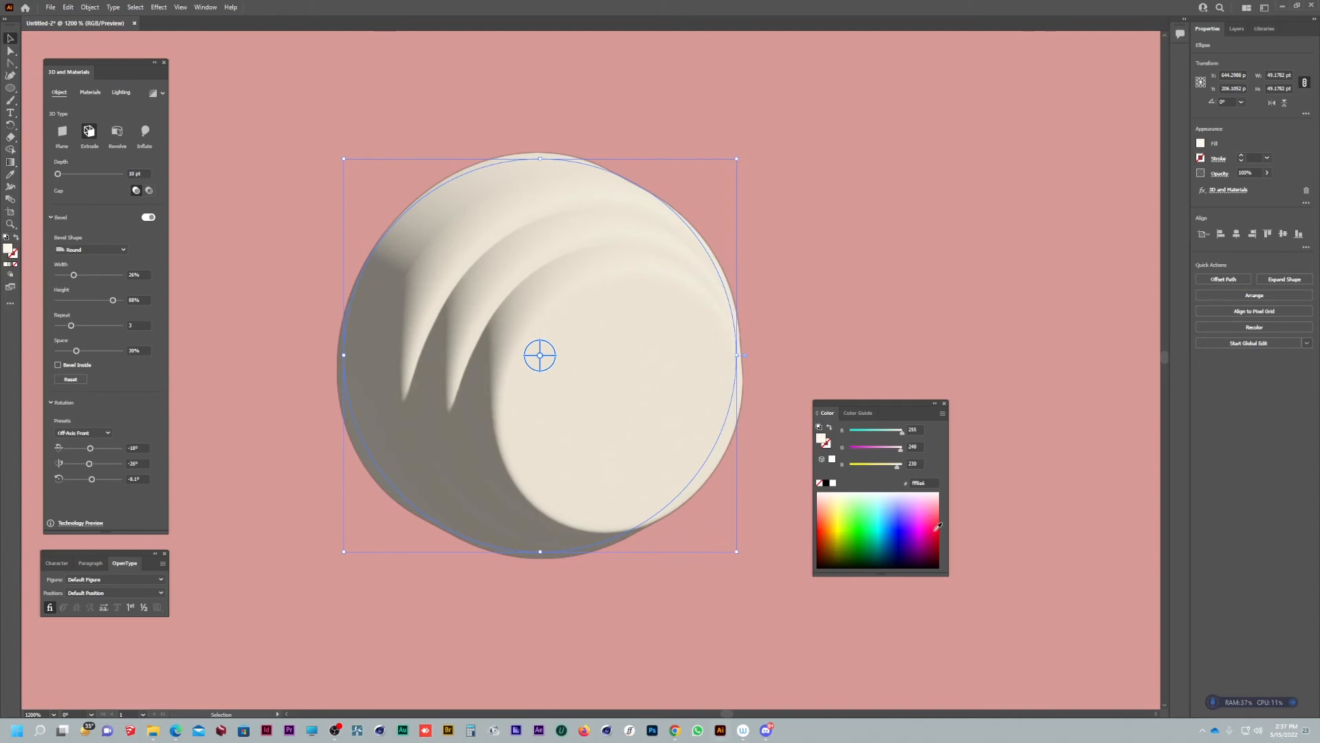
Step: Fill the beveled dot with bright pink, RGB 255, 40, 143
{"action": "left_click", "coordinate": [936, 525]}
{"action": "left_click", "coordinate": [931, 516]}
{"action": "left_click", "coordinate": [929, 524]}
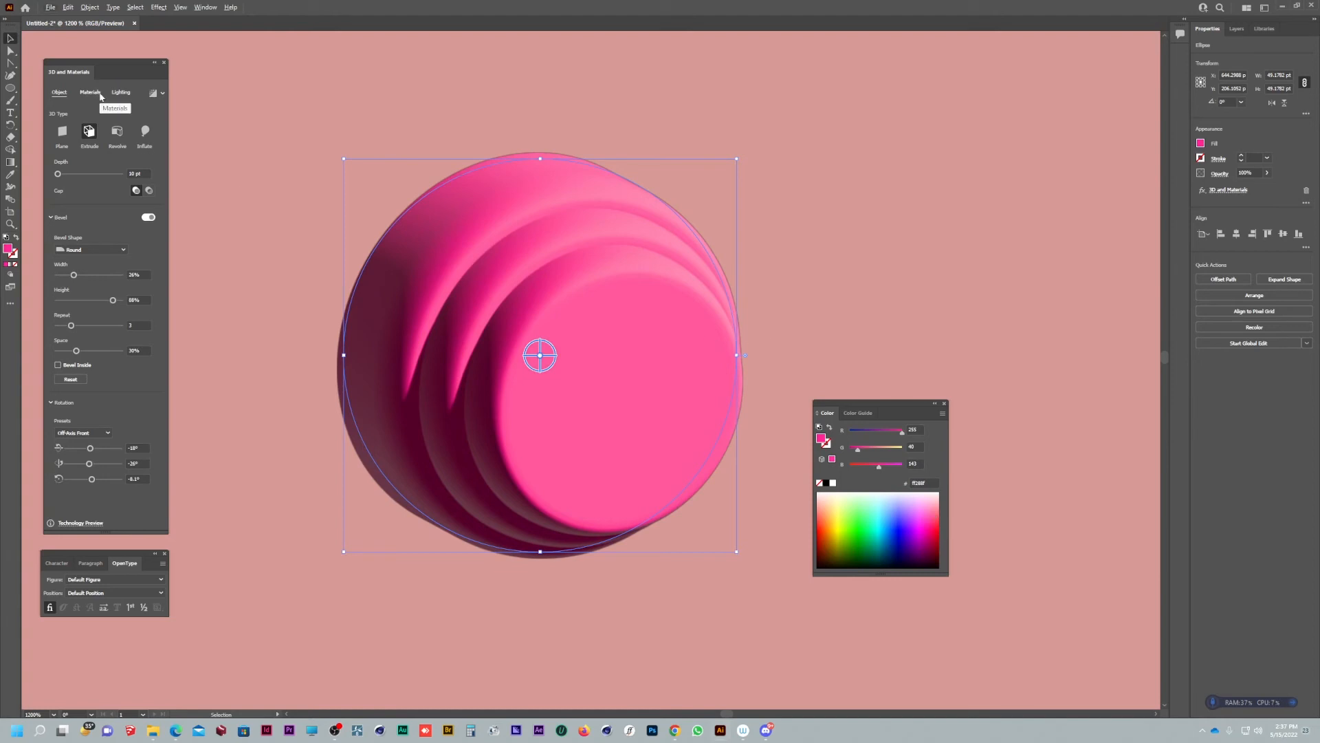
Step: Set the pink dot's material roughness to 0.37 and its metallic value to 0.33
{"action": "key", "text": "ctrl+1"}
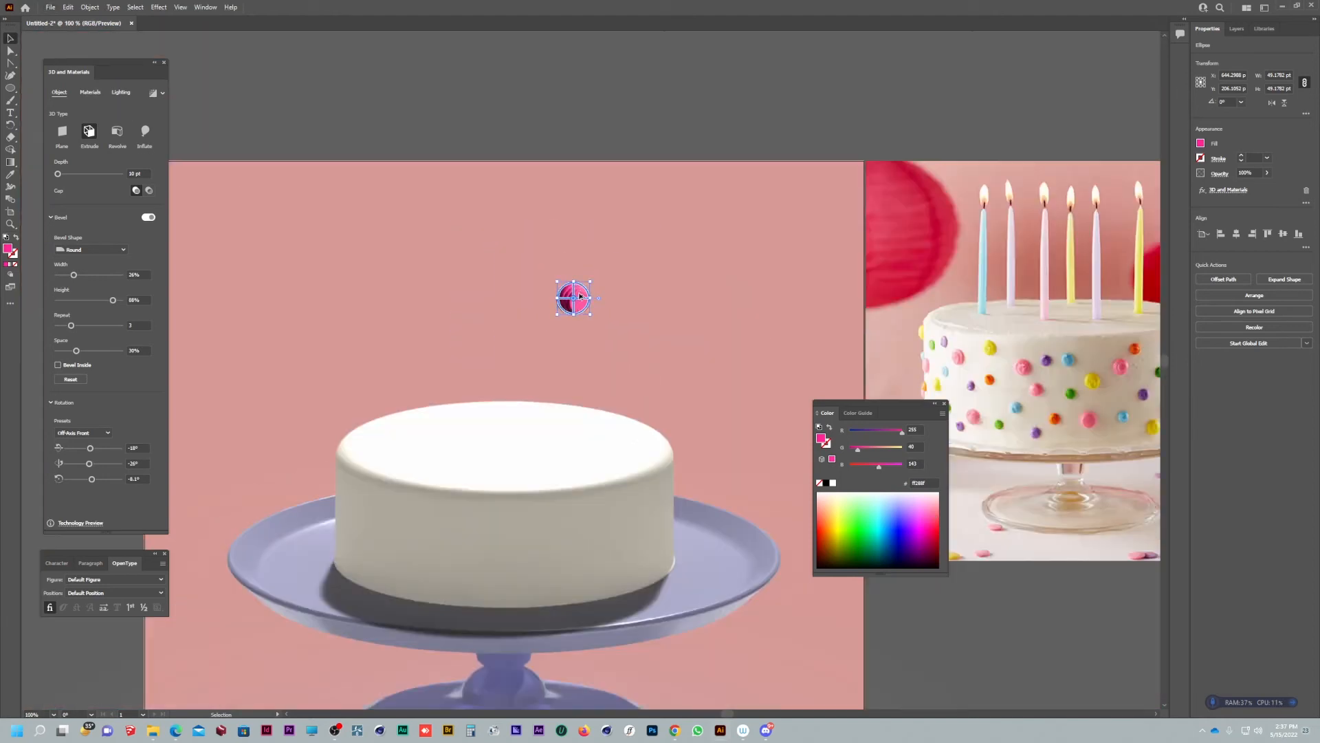
{"action": "scroll", "coordinate": [579, 295], "scroll_direction": "up", "scroll_amount": 6}
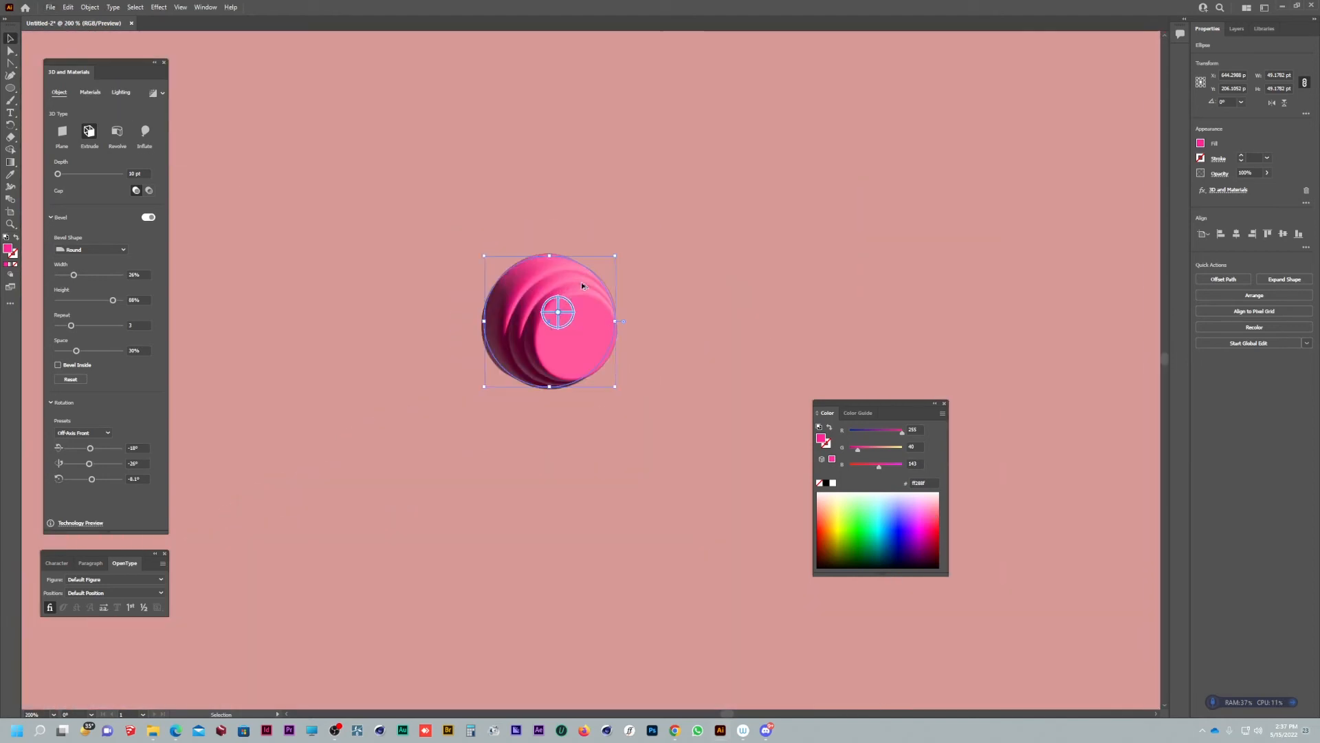
{"action": "left_click", "coordinate": [90, 93]}
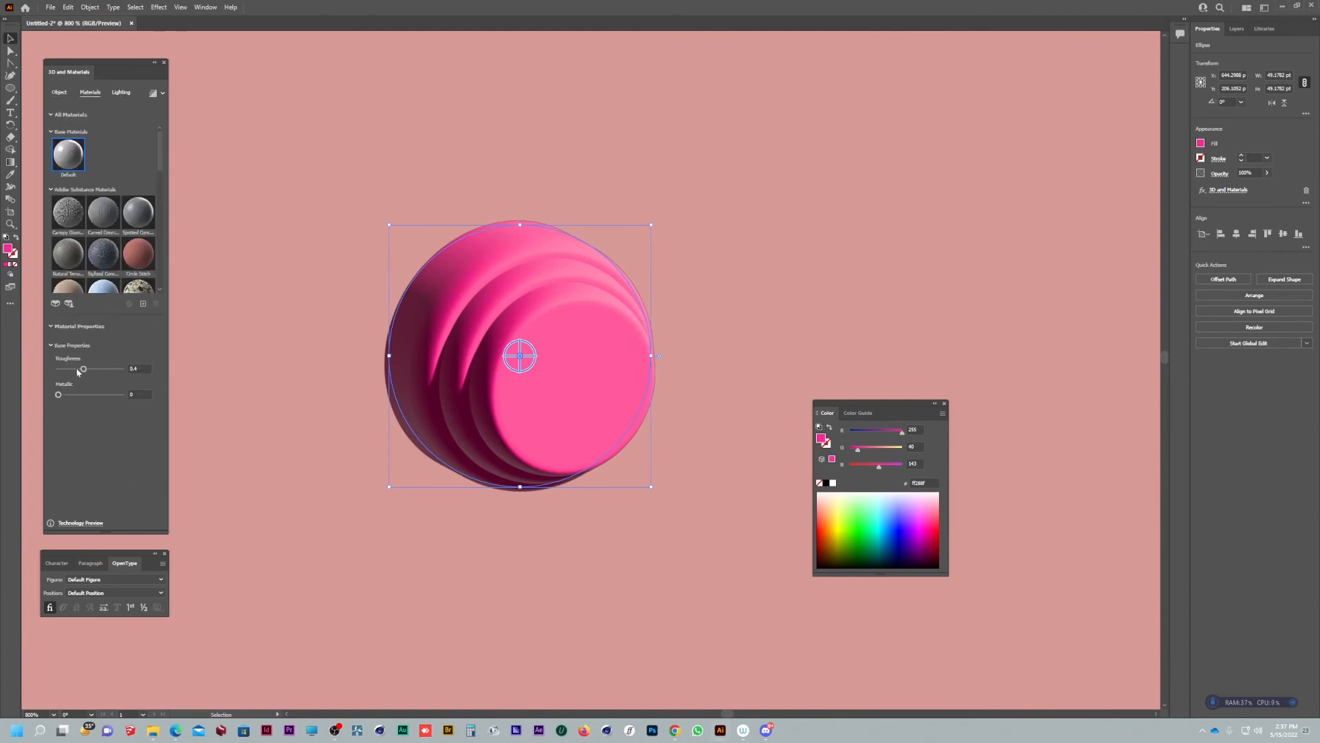
{"action": "mouse_move", "coordinate": [78, 371]}
{"action": "left_mouse_down"}
{"action": "mouse_move", "coordinate": [66, 372]}
{"action": "mouse_move", "coordinate": [68, 396]}
{"action": "mouse_move", "coordinate": [82, 373]}
{"action": "mouse_move", "coordinate": [78, 394]}
{"action": "left_mouse_up"}
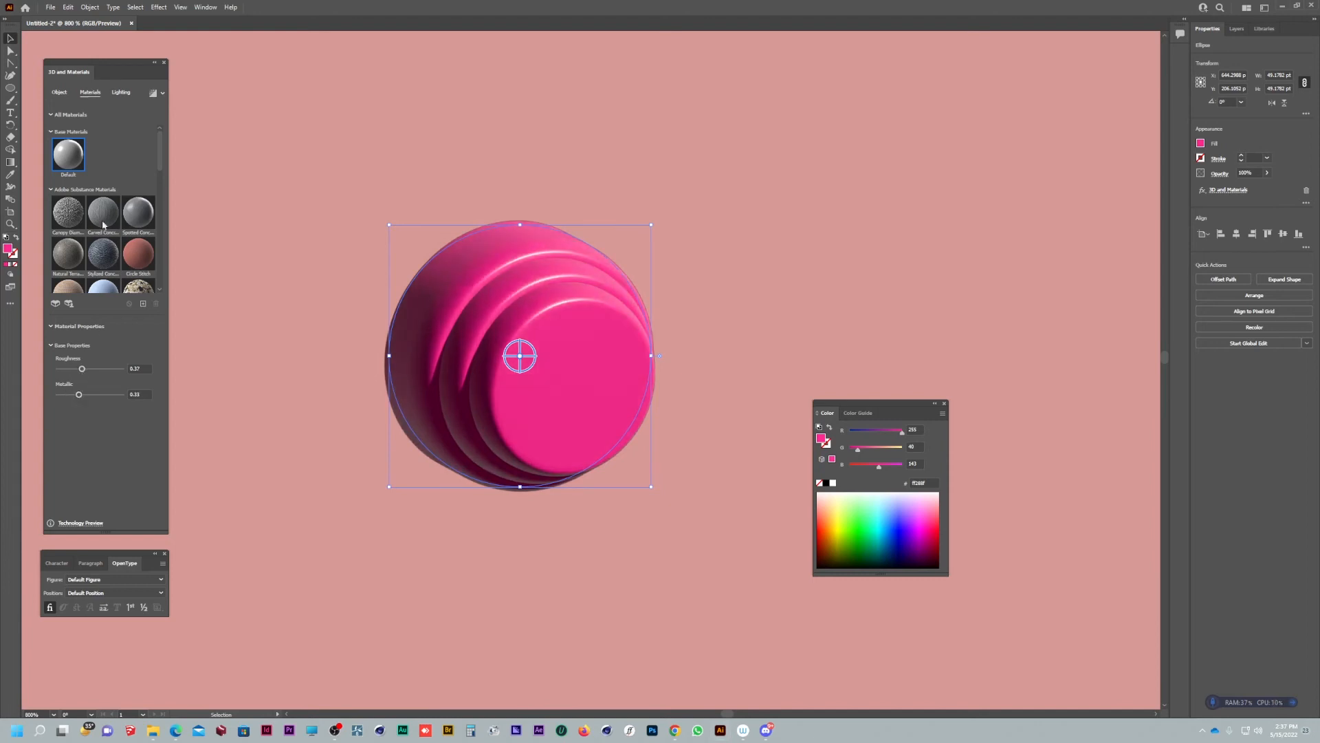
Step: Refine the dot's bevel to 25% width, 79% height and 59% spacing, trying the inside bevel along the way
{"action": "left_click", "coordinate": [60, 93]}
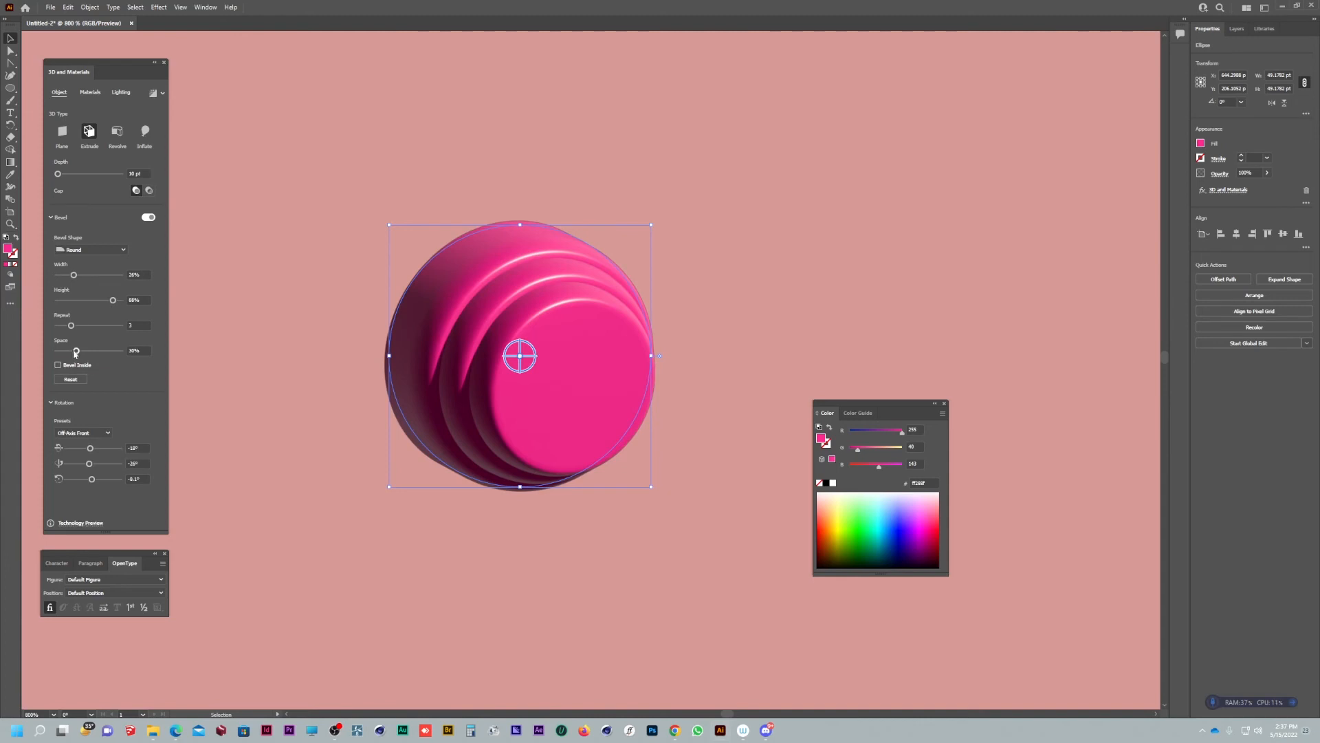
{"action": "left_click_drag", "start_coordinate": [76, 353], "coordinate": [94, 355]}
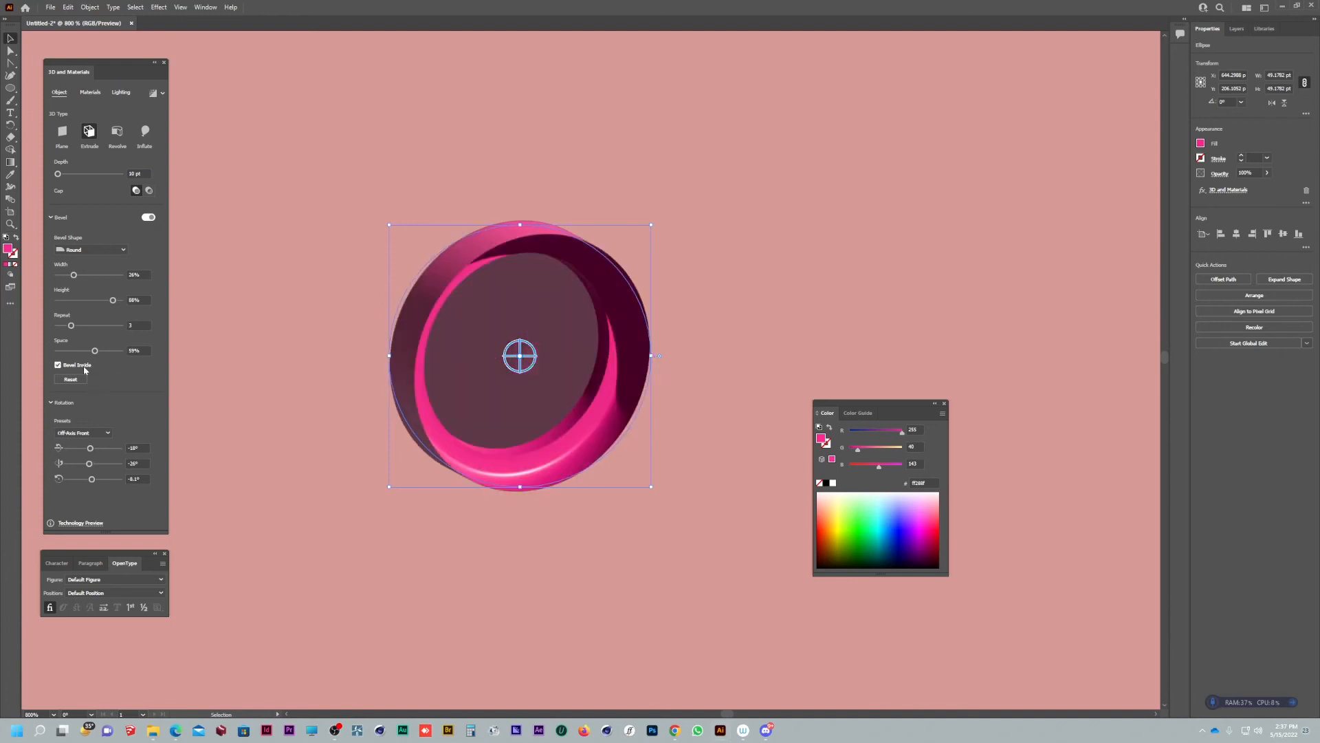
{"action": "left_click_drag", "start_coordinate": [100, 300], "coordinate": [73, 276]}
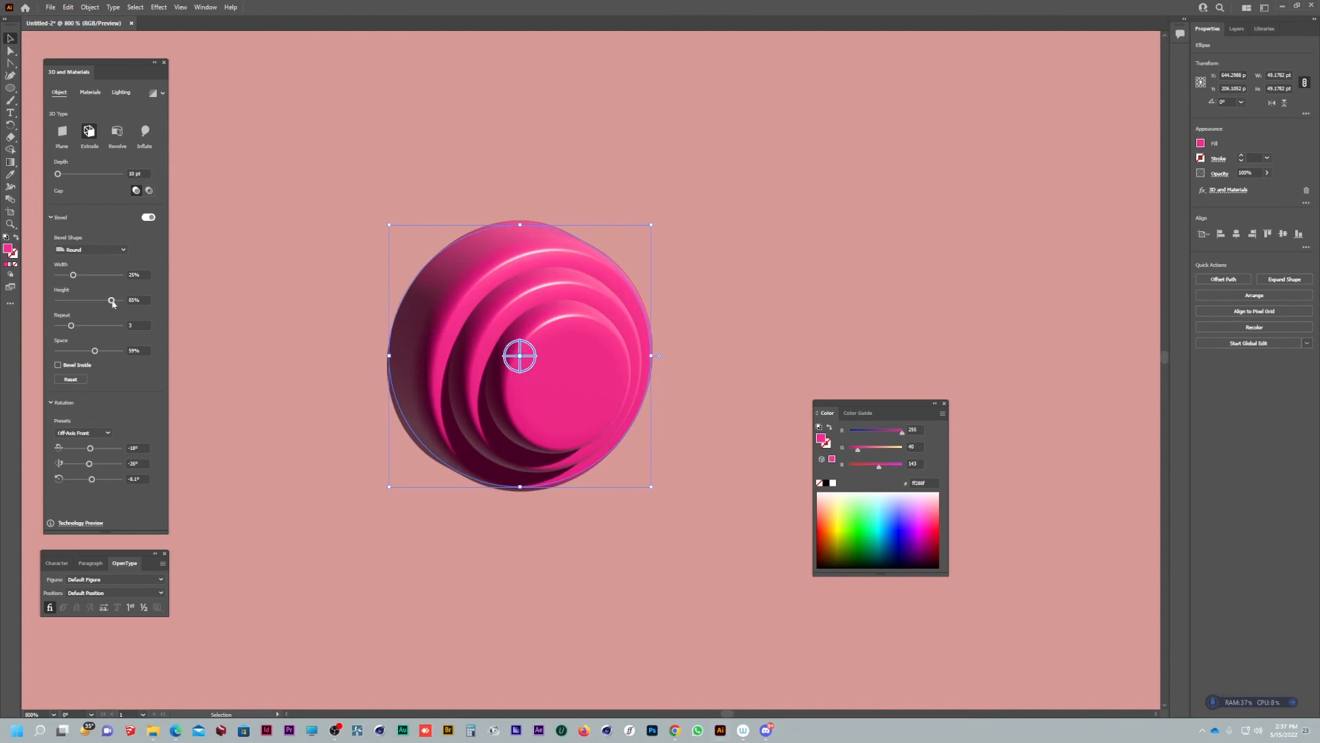
{"action": "left_click_drag", "start_coordinate": [113, 303], "coordinate": [108, 301]}
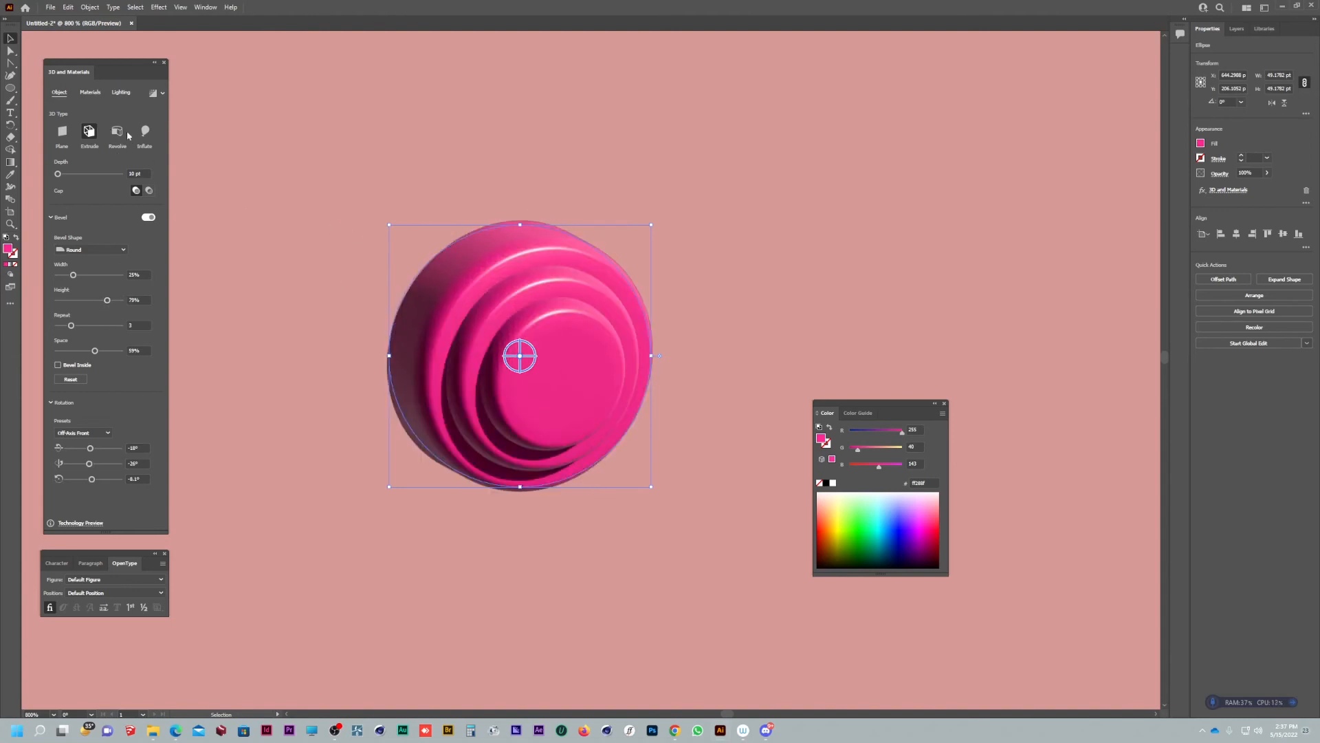
Step: Render the pink dot with ray tracing and enable its shadow
{"action": "left_click", "coordinate": [130, 94]}
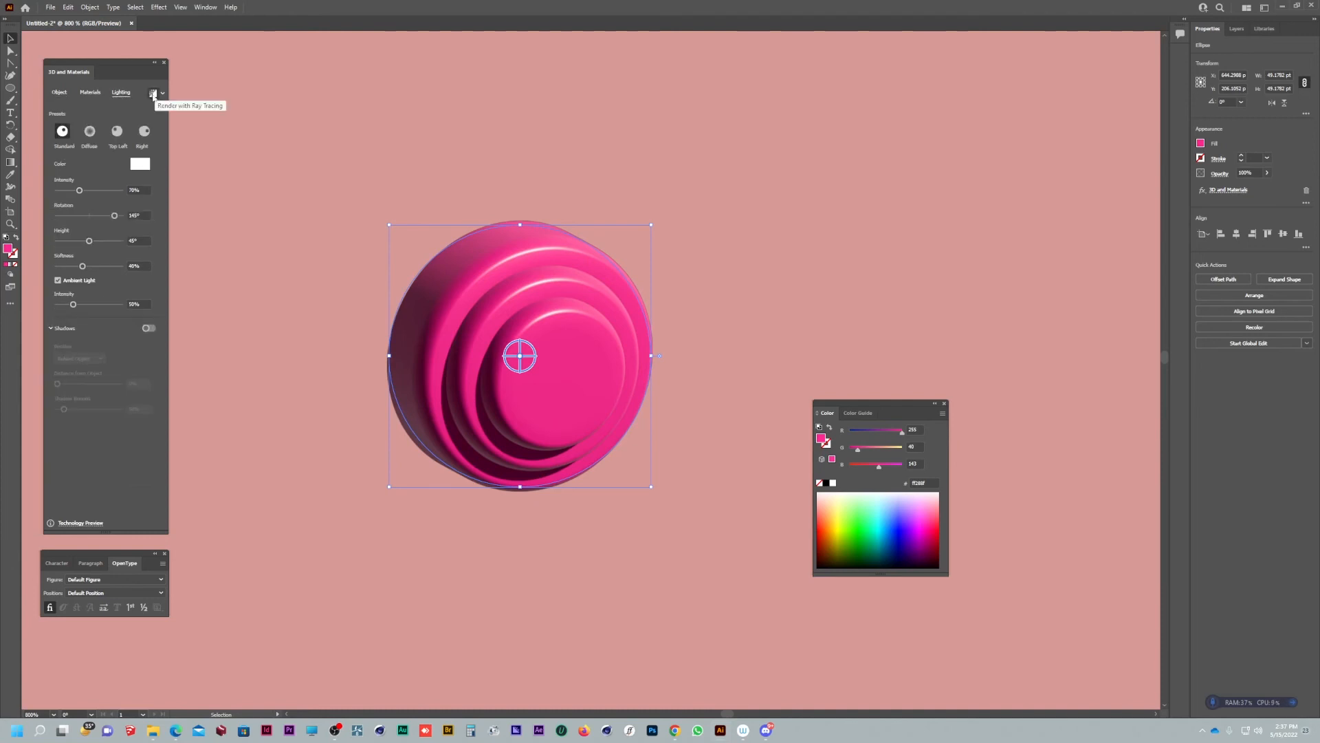
{"action": "left_click", "coordinate": [153, 94]}
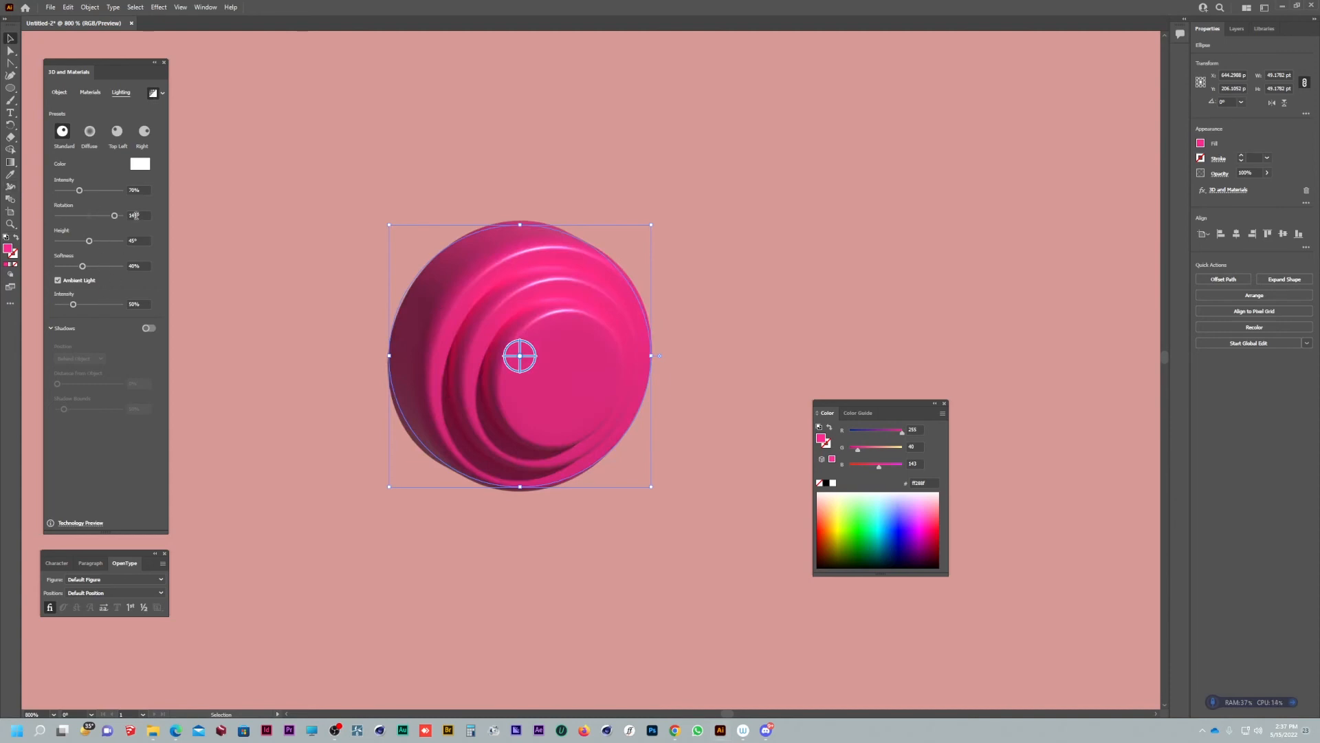
{"action": "left_click", "coordinate": [148, 328]}
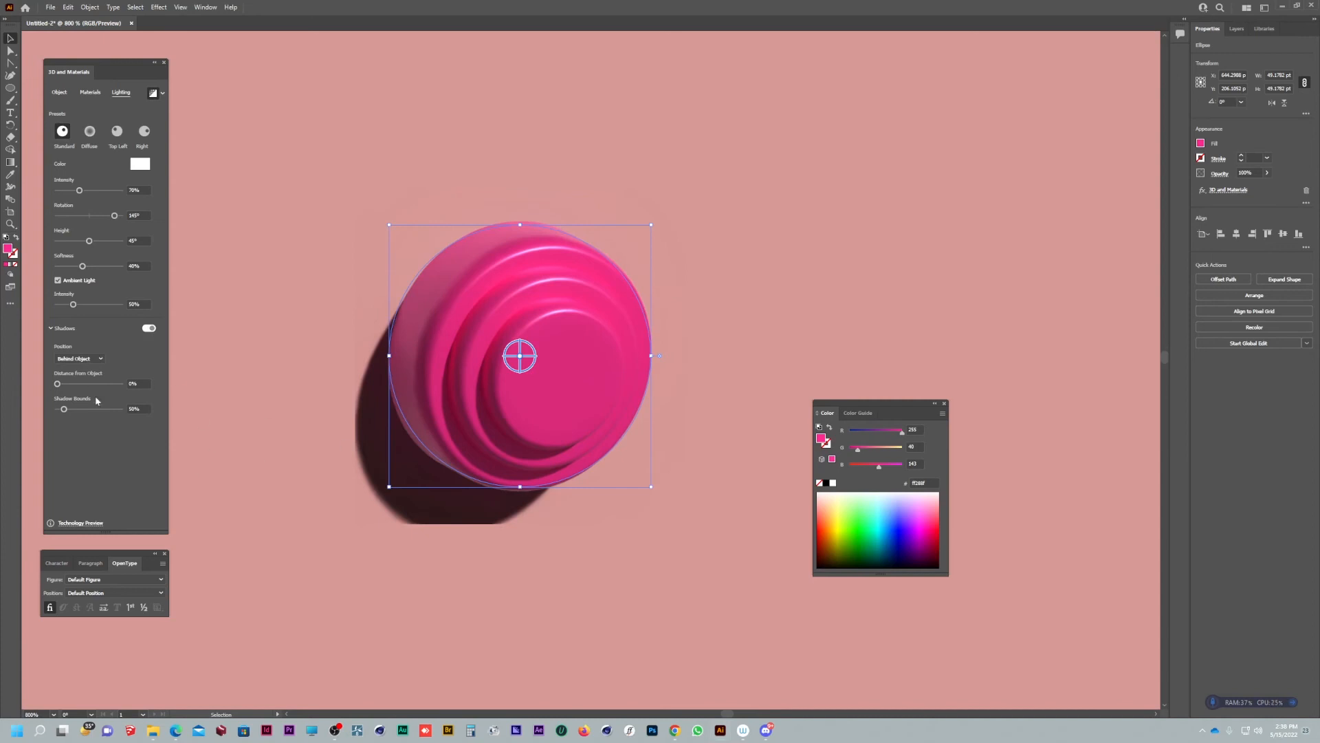
Step: Try positioning the dot's shadow below the object, and return it to behind the object
{"action": "left_click", "coordinate": [83, 359]}
{"action": "left_click", "coordinate": [89, 381]}
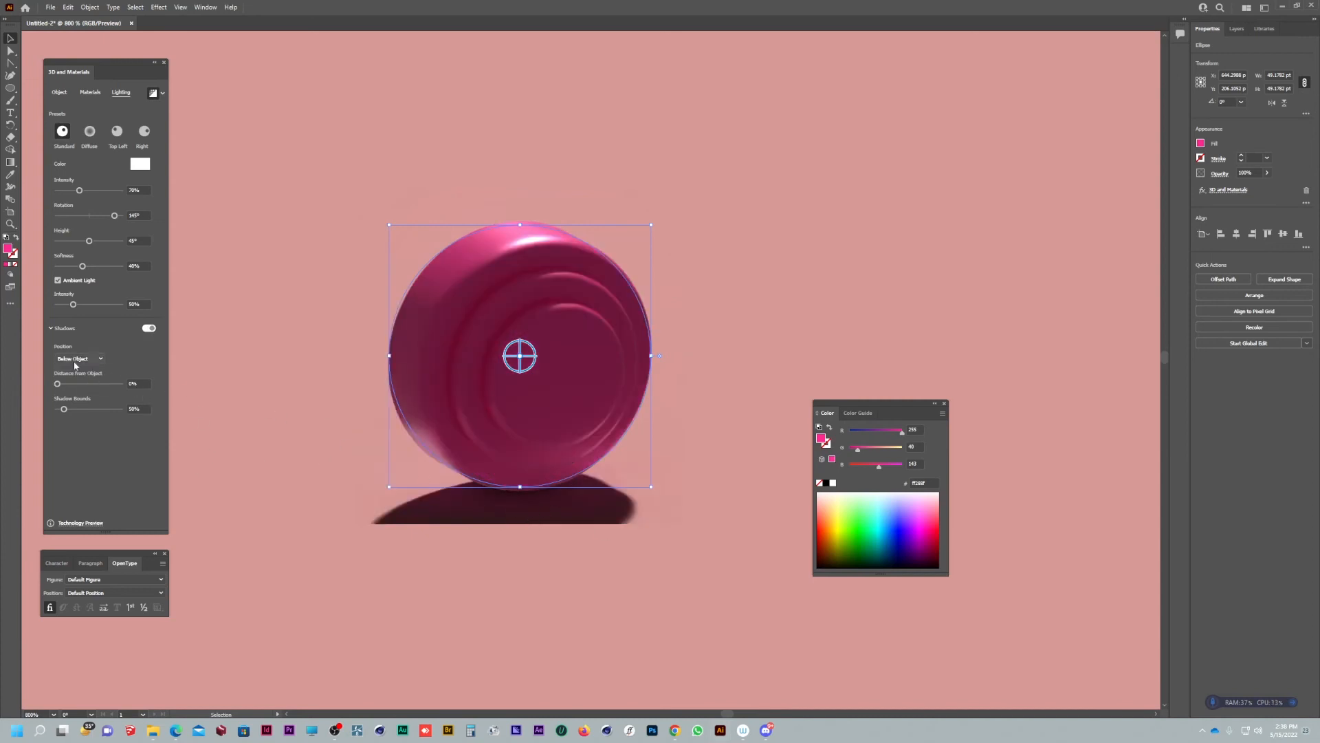
{"action": "left_click", "coordinate": [81, 359]}
{"action": "left_click", "coordinate": [86, 371]}
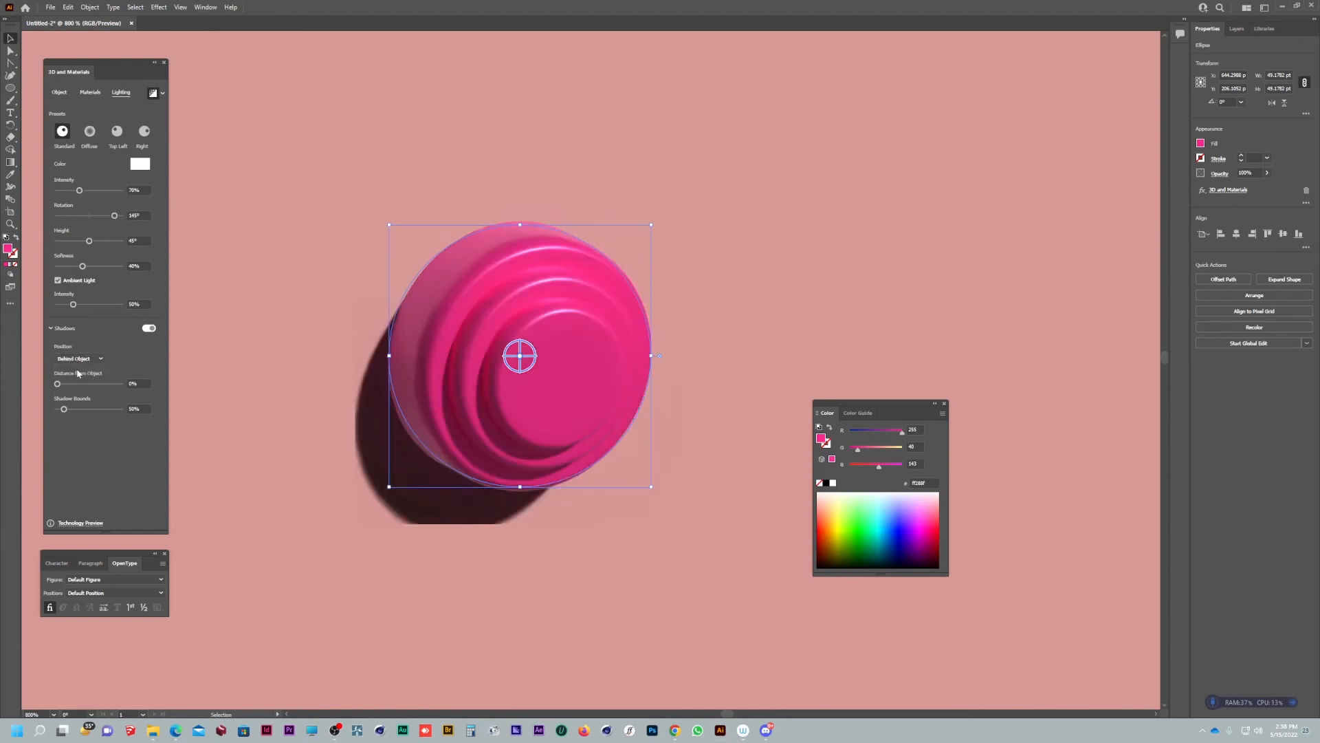
Step: Extend the pink dot's shadow bounds to 88%
{"action": "left_click_drag", "start_coordinate": [64, 409], "coordinate": [70, 411]}
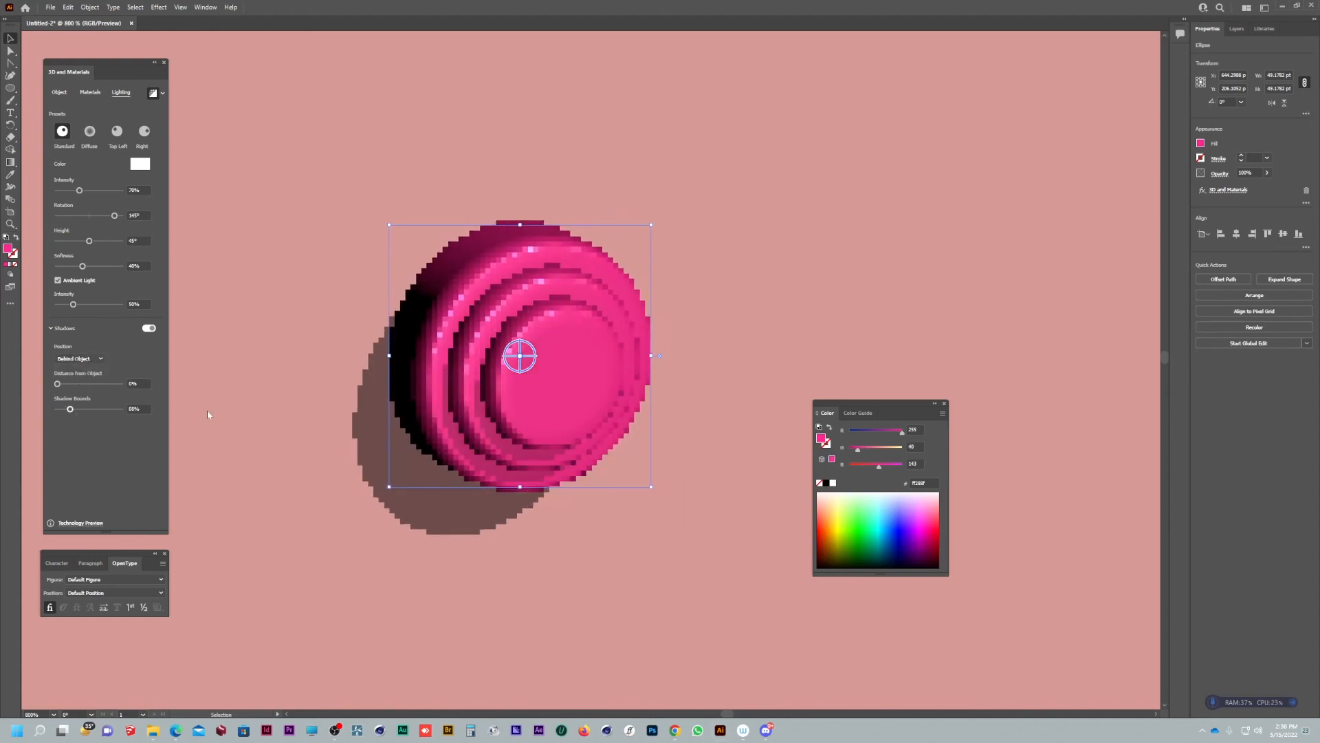
{"action": "scroll", "coordinate": [551, 418], "scroll_direction": "down", "scroll_amount": 6}
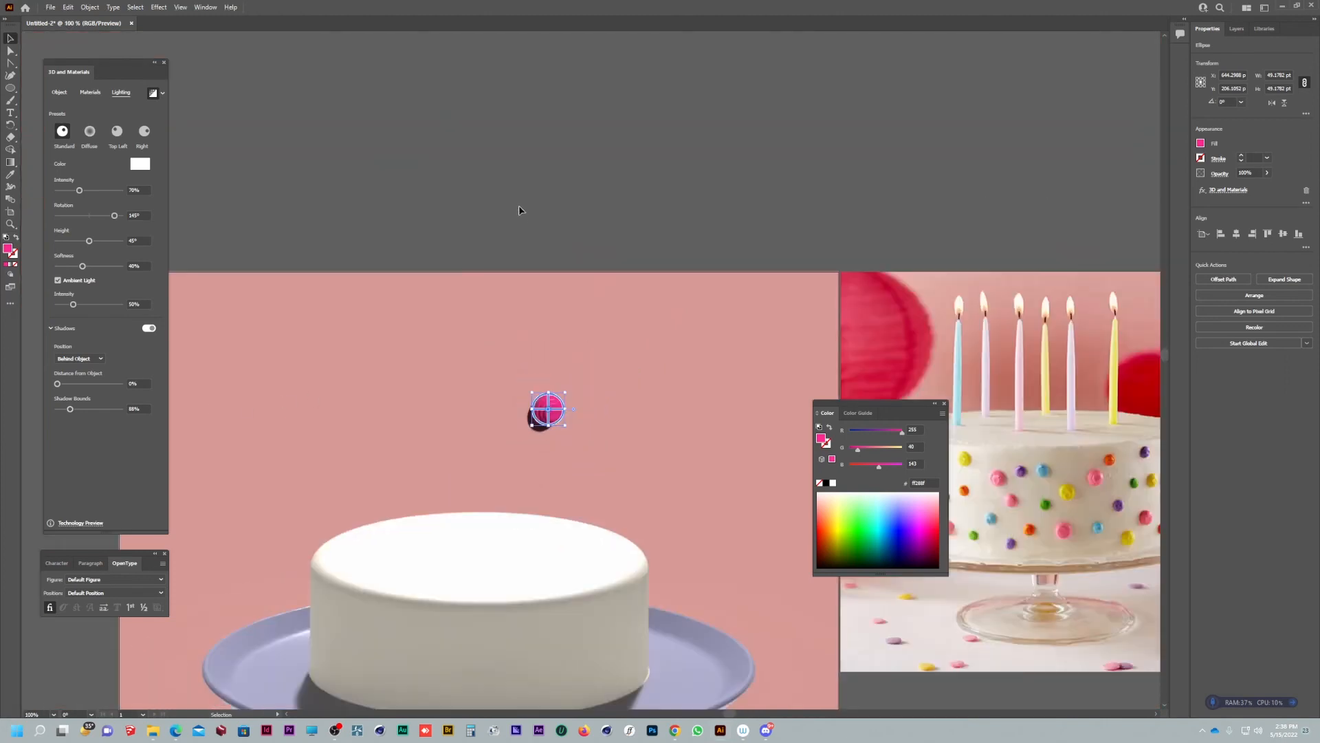
Step: Move the pink dot from the background onto the front side of the cake, near its right end
{"action": "left_click", "coordinate": [518, 205]}
{"action": "left_click_drag", "start_coordinate": [617, 322], "coordinate": [573, 231]}
{"action": "left_click_drag", "start_coordinate": [478, 235], "coordinate": [509, 454]}
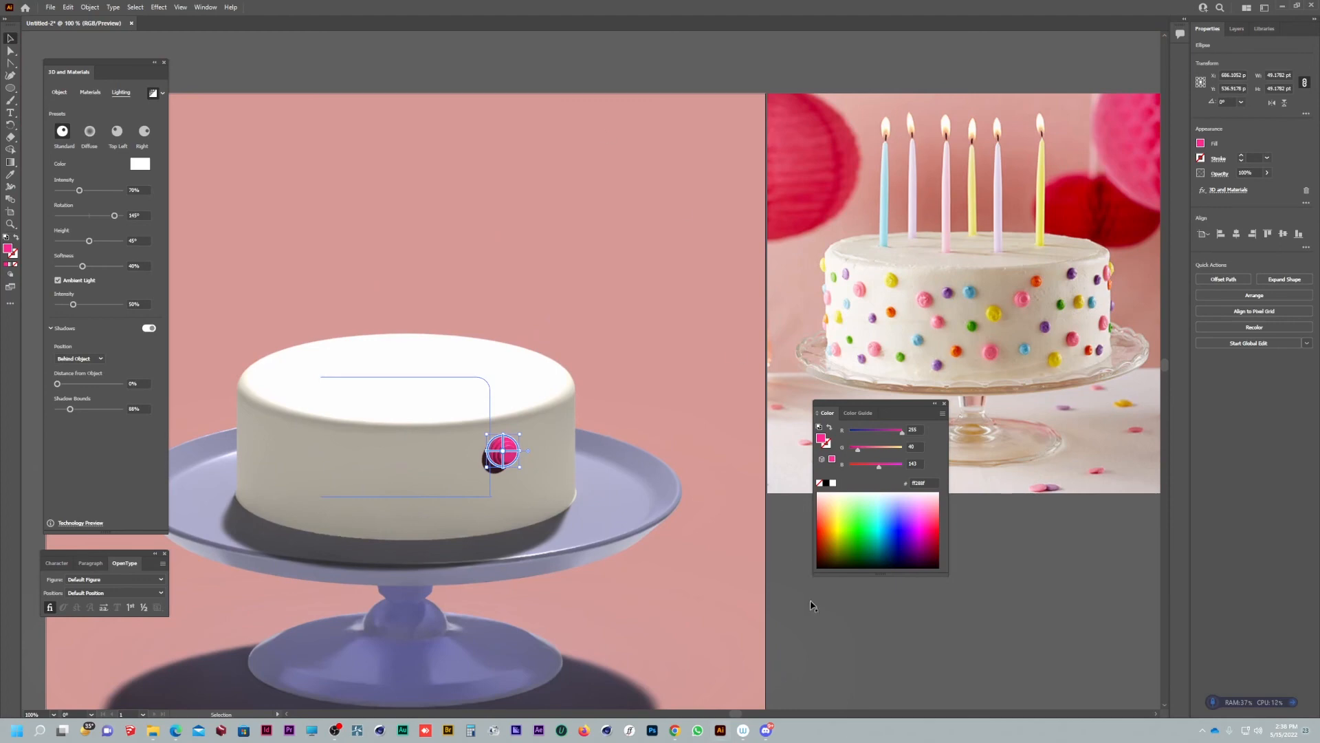
{"action": "left_click", "coordinate": [533, 494]}
{"action": "scroll", "coordinate": [489, 469], "scroll_direction": "up", "scroll_amount": 2}
Step: Try brightening the pink dot by setting its light intensity to 89% and raising the ambient light intensity
{"action": "left_click", "coordinate": [519, 426]}
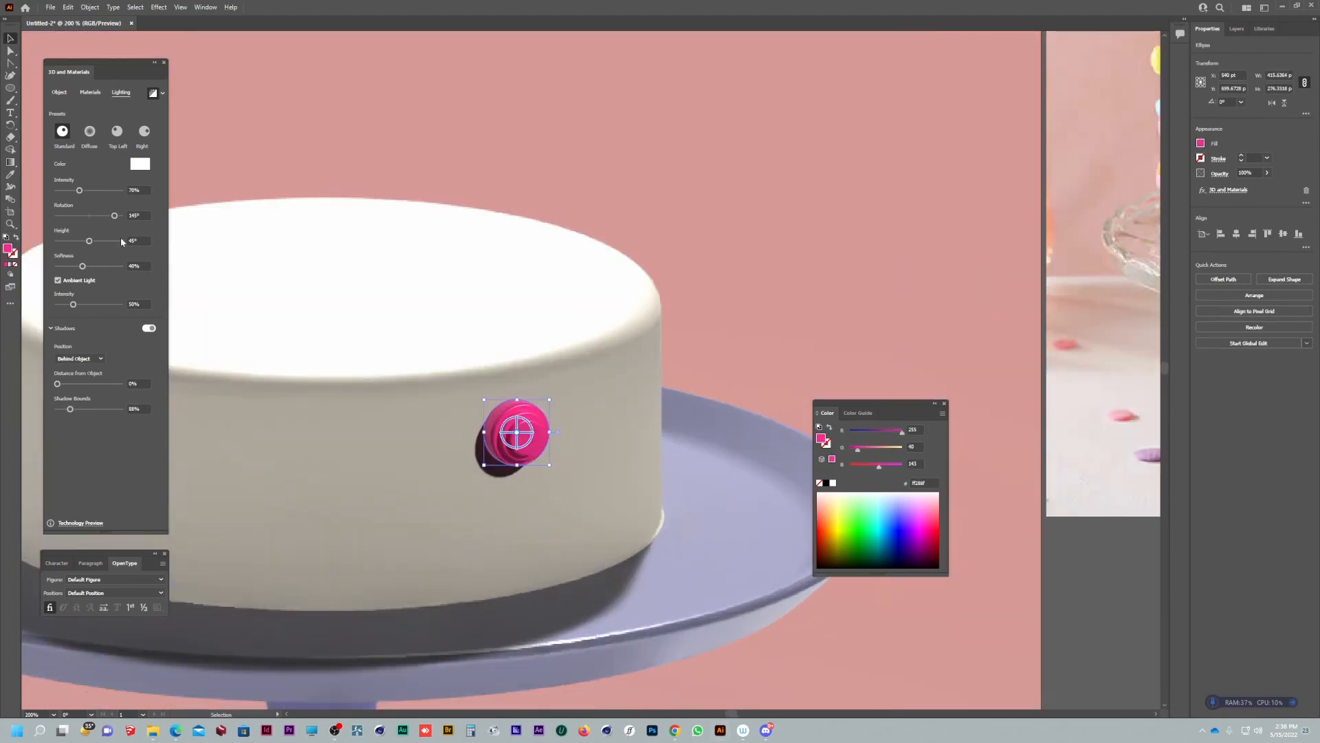
{"action": "mouse_move", "coordinate": [79, 191]}
{"action": "left_mouse_down"}
{"action": "mouse_move", "coordinate": [67, 193]}
{"action": "mouse_move", "coordinate": [85, 191]}
{"action": "left_mouse_up"}
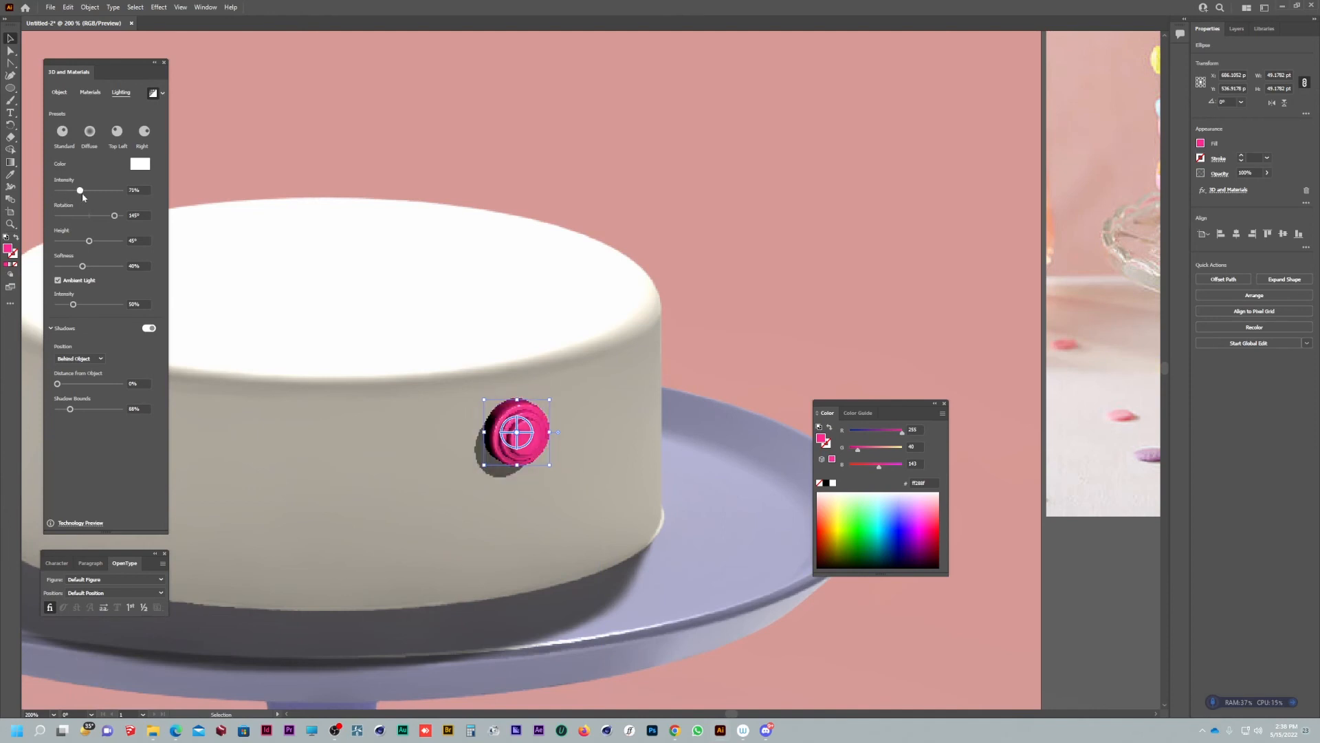
{"action": "left_click_drag", "start_coordinate": [73, 305], "coordinate": [98, 308]}
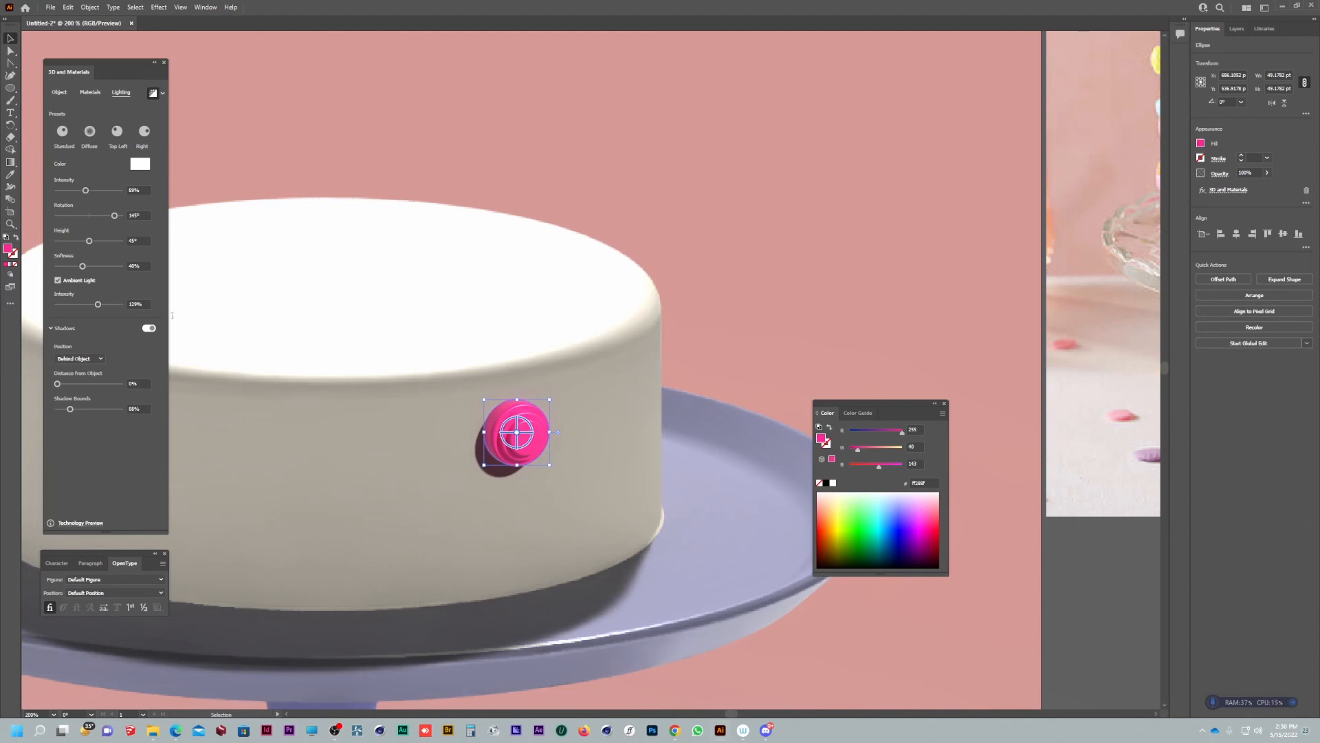
Step: Scale the pink dot down to about 33 pt in diameter and move it slightly higher on the cake's side
{"action": "mouse_move", "coordinate": [537, 401]}
{"action": "left_mouse_down"}
{"action": "mouse_move", "coordinate": [564, 412]}
{"action": "mouse_move", "coordinate": [528, 422]}
{"action": "left_mouse_up"}
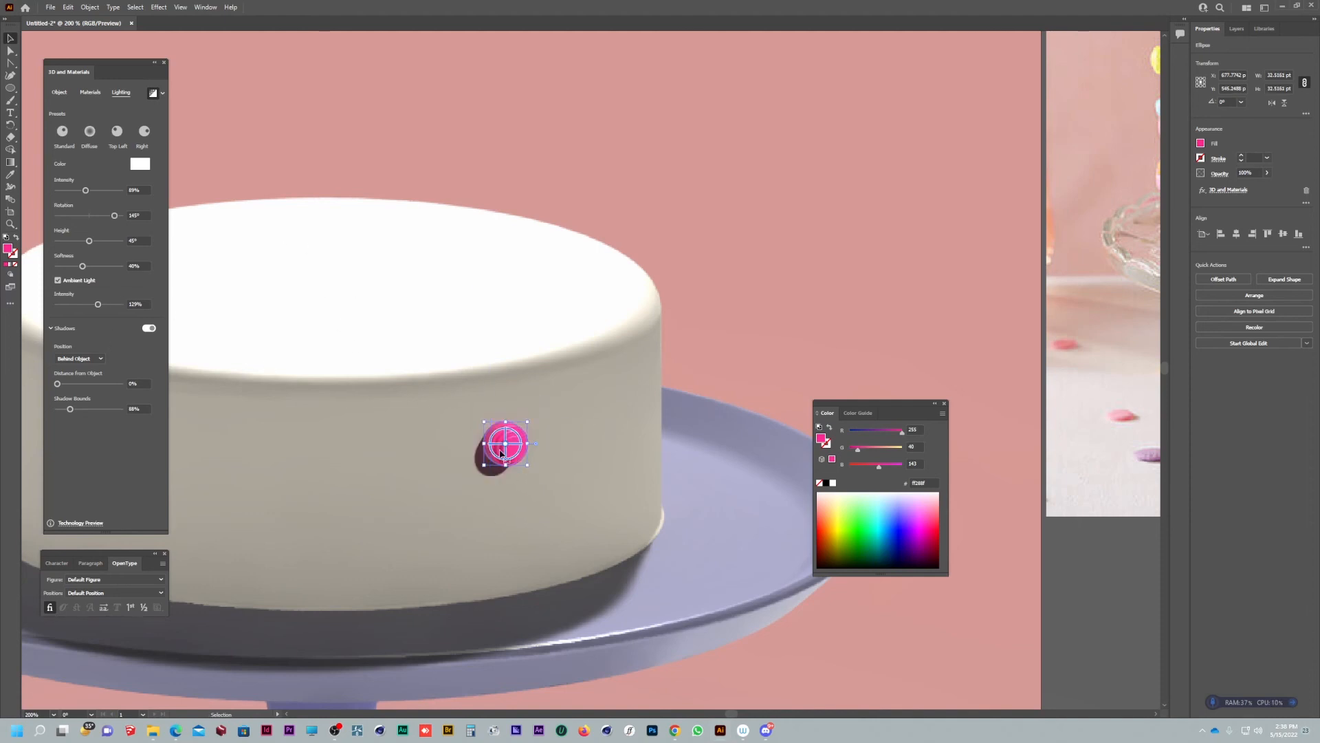
{"action": "scroll", "coordinate": [459, 473], "scroll_direction": "up", "scroll_amount": 5}
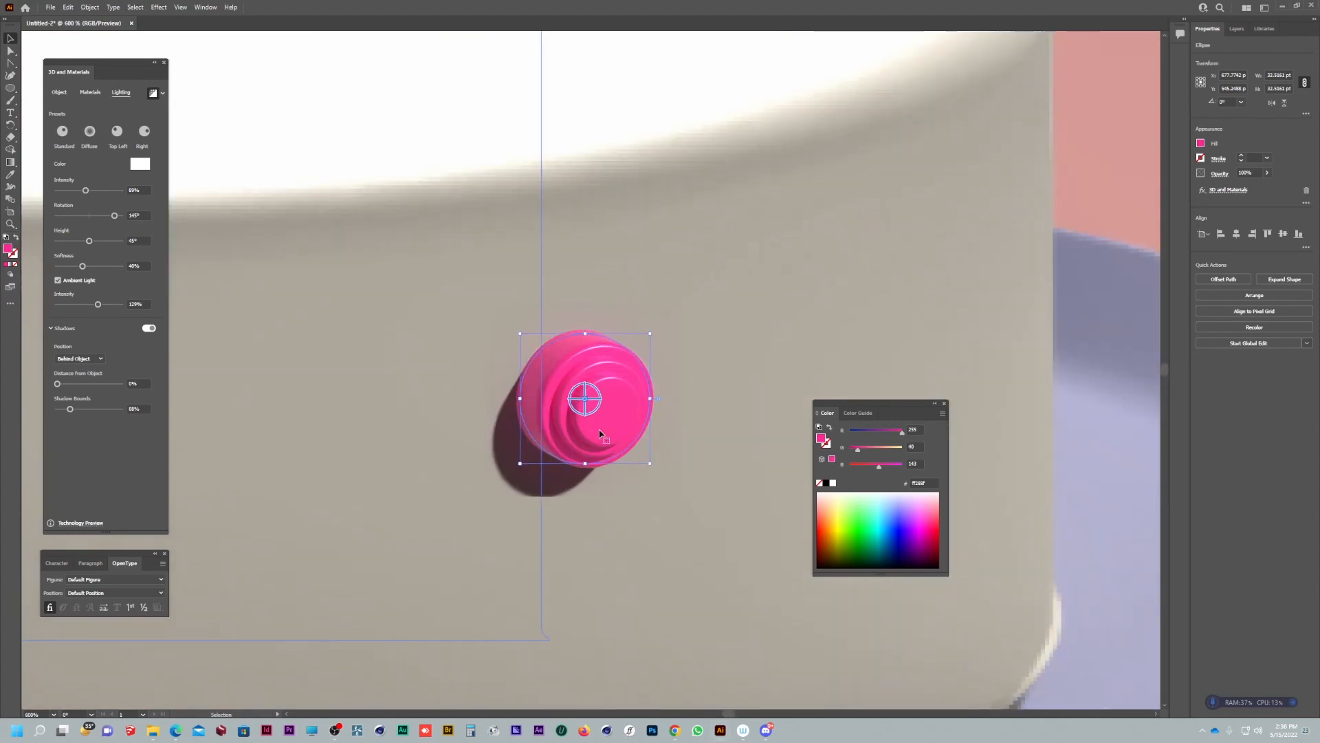
{"action": "left_click_drag", "start_coordinate": [589, 391], "coordinate": [634, 389]}
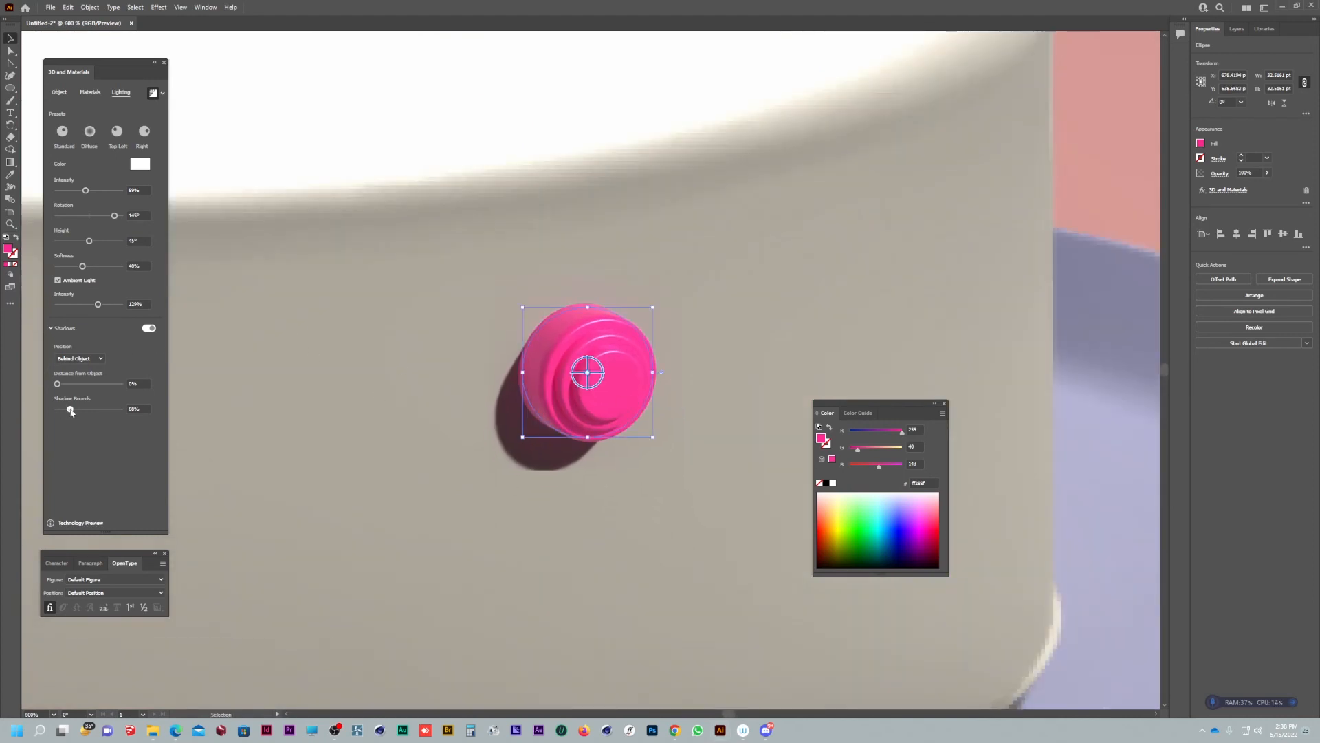
Step: Extend the pink dot's shadow bounds to 107% and apply the Diffuse lighting preset
{"action": "left_click_drag", "start_coordinate": [71, 412], "coordinate": [74, 410]}
{"action": "left_click", "coordinate": [89, 132]}
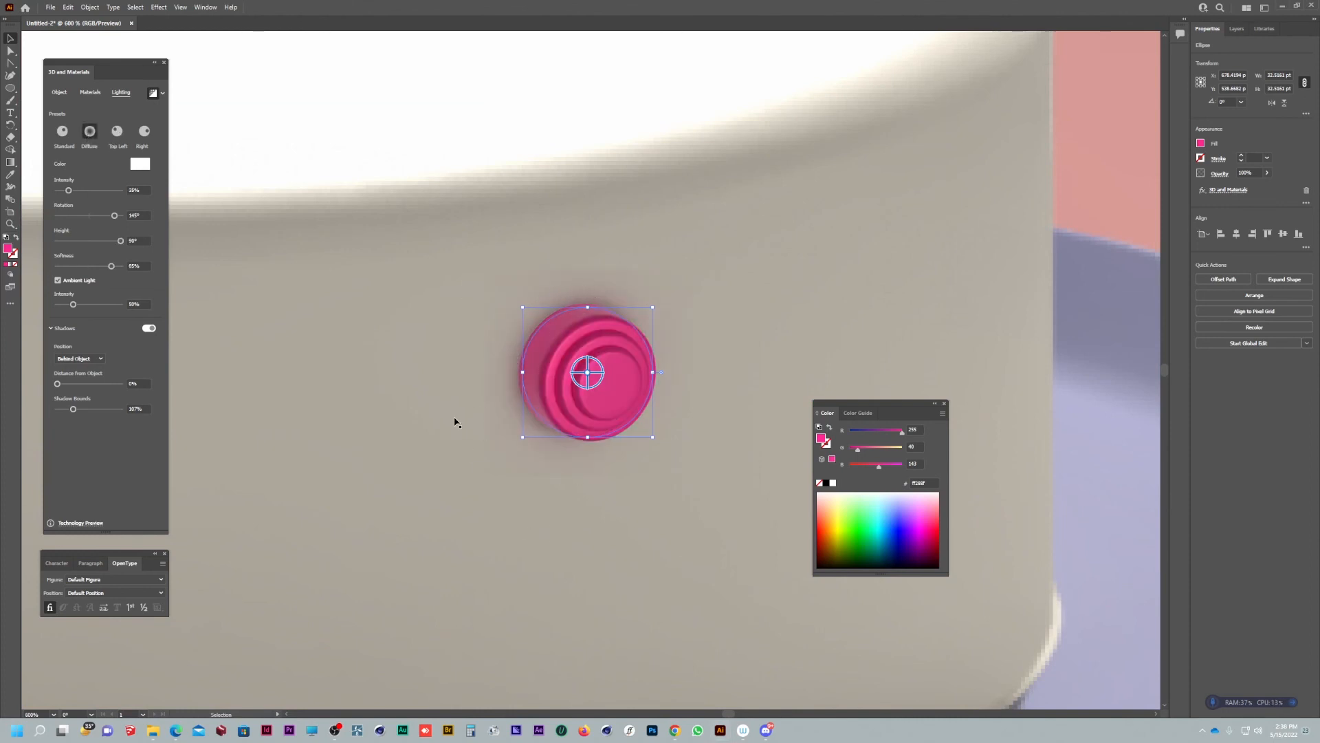
{"action": "left_click", "coordinate": [463, 289]}
{"action": "key", "text": "ctrl+1"}
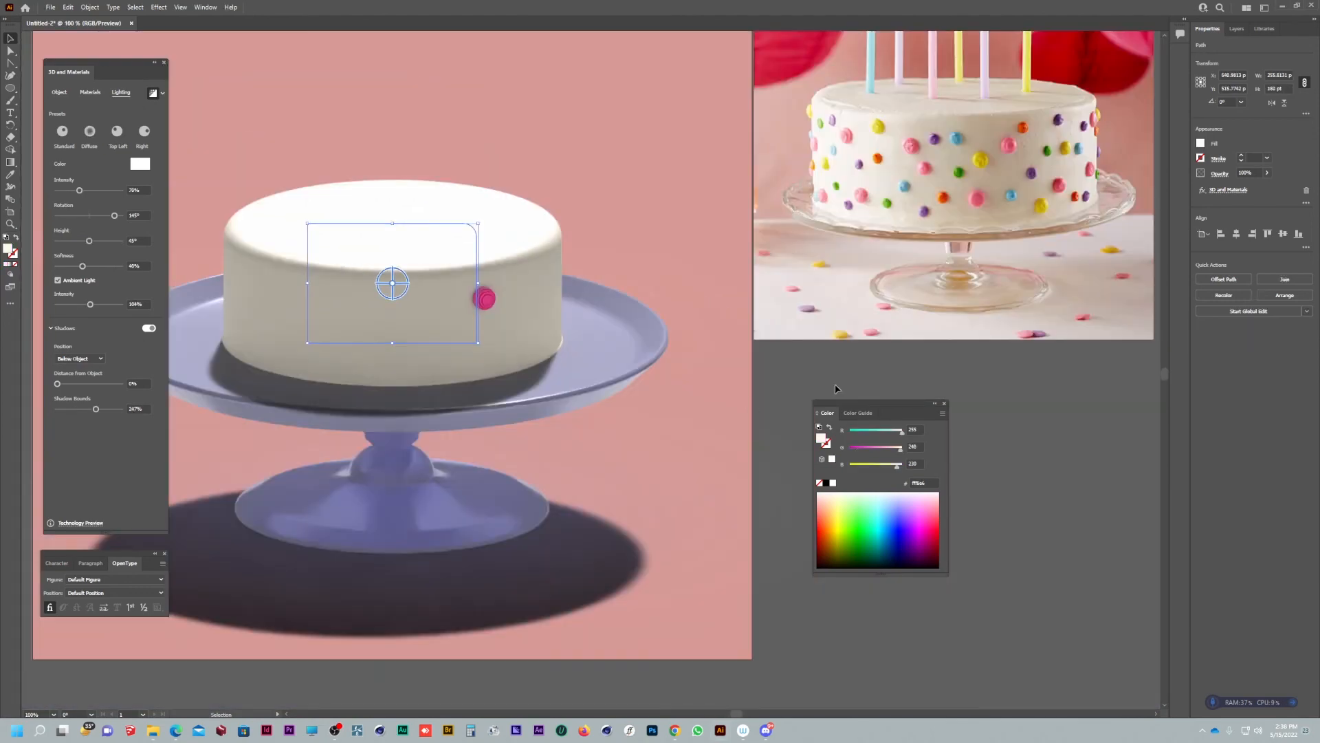
Step: Compare the icing dots in the reference photo and move the pink dot closer to the cake's right edge
{"action": "left_click", "coordinate": [1018, 138]}
{"action": "scroll", "coordinate": [1033, 132], "scroll_direction": "up", "scroll_amount": 3}
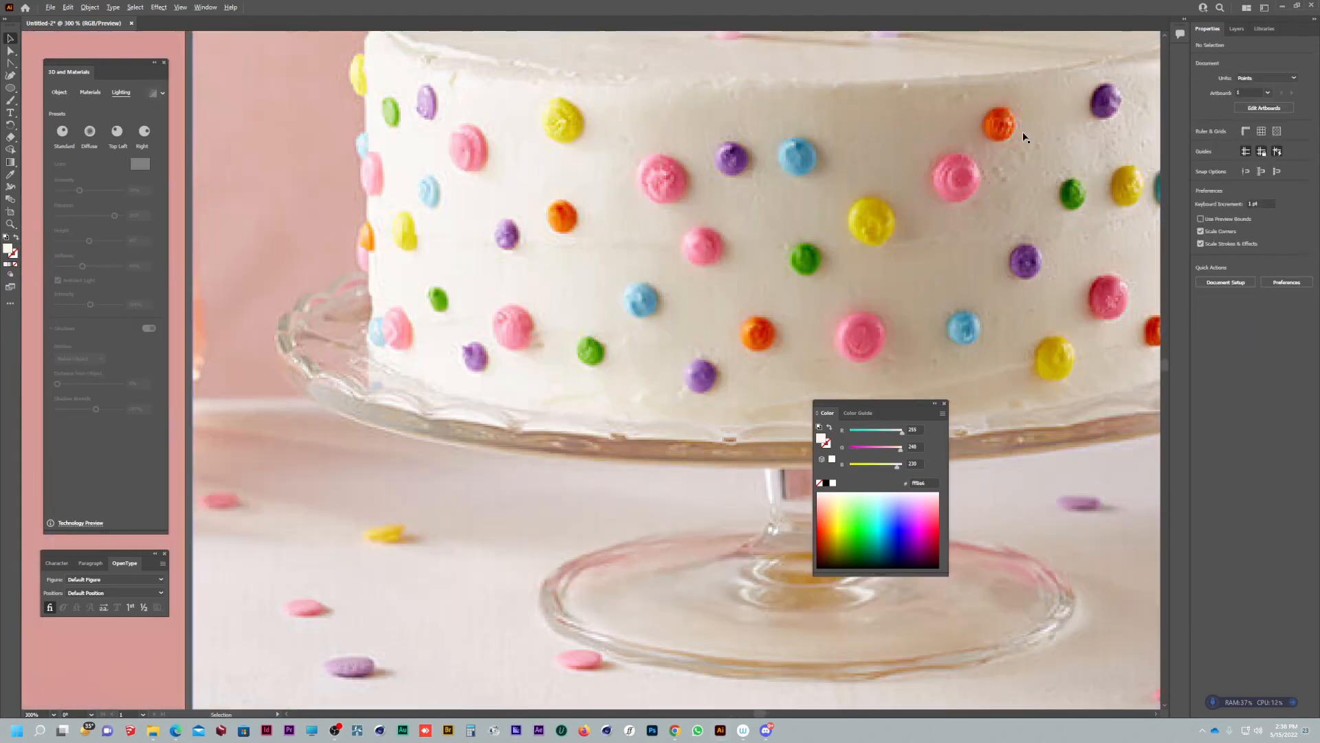
{"action": "scroll", "coordinate": [937, 170], "scroll_direction": "down", "scroll_amount": 2}
{"action": "left_click_drag", "start_coordinate": [200, 366], "coordinate": [705, 278]}
{"action": "scroll", "coordinate": [656, 294], "scroll_direction": "up", "scroll_amount": 1}
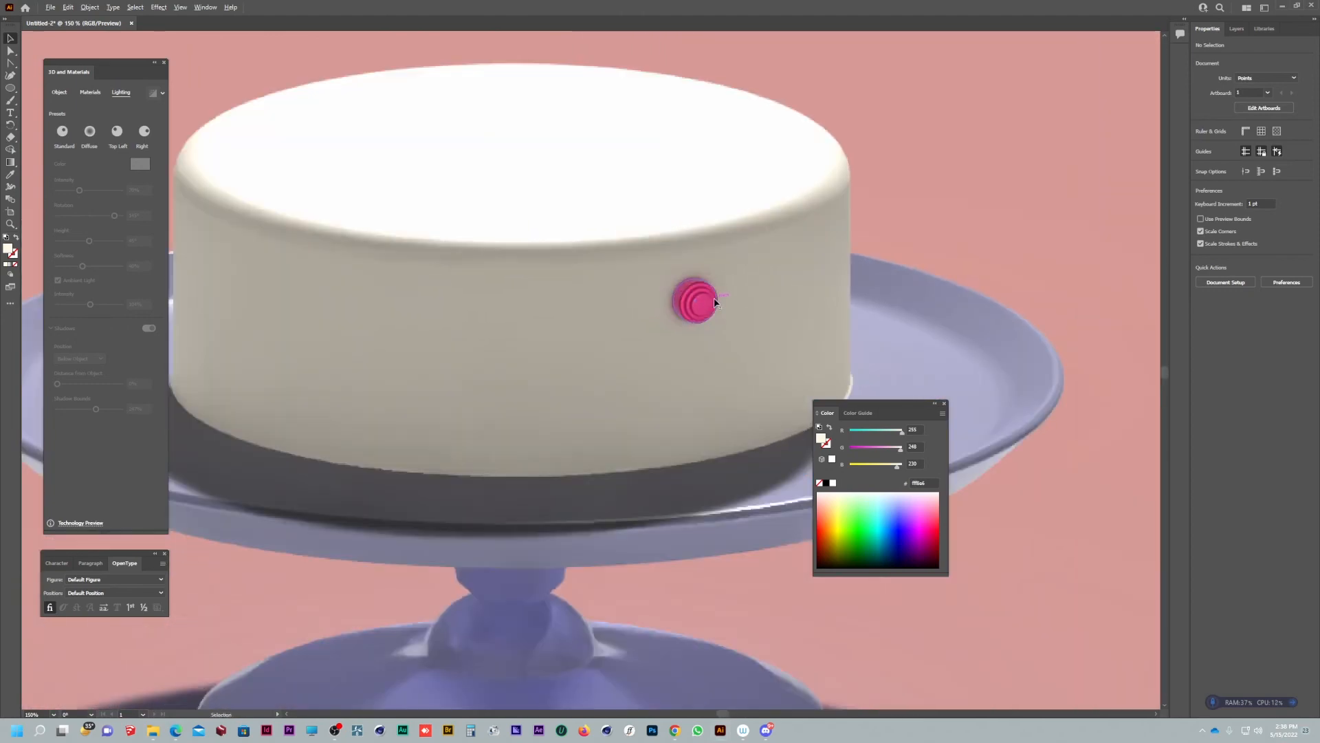
{"action": "scroll", "coordinate": [684, 305], "scroll_direction": "up", "scroll_amount": 1}
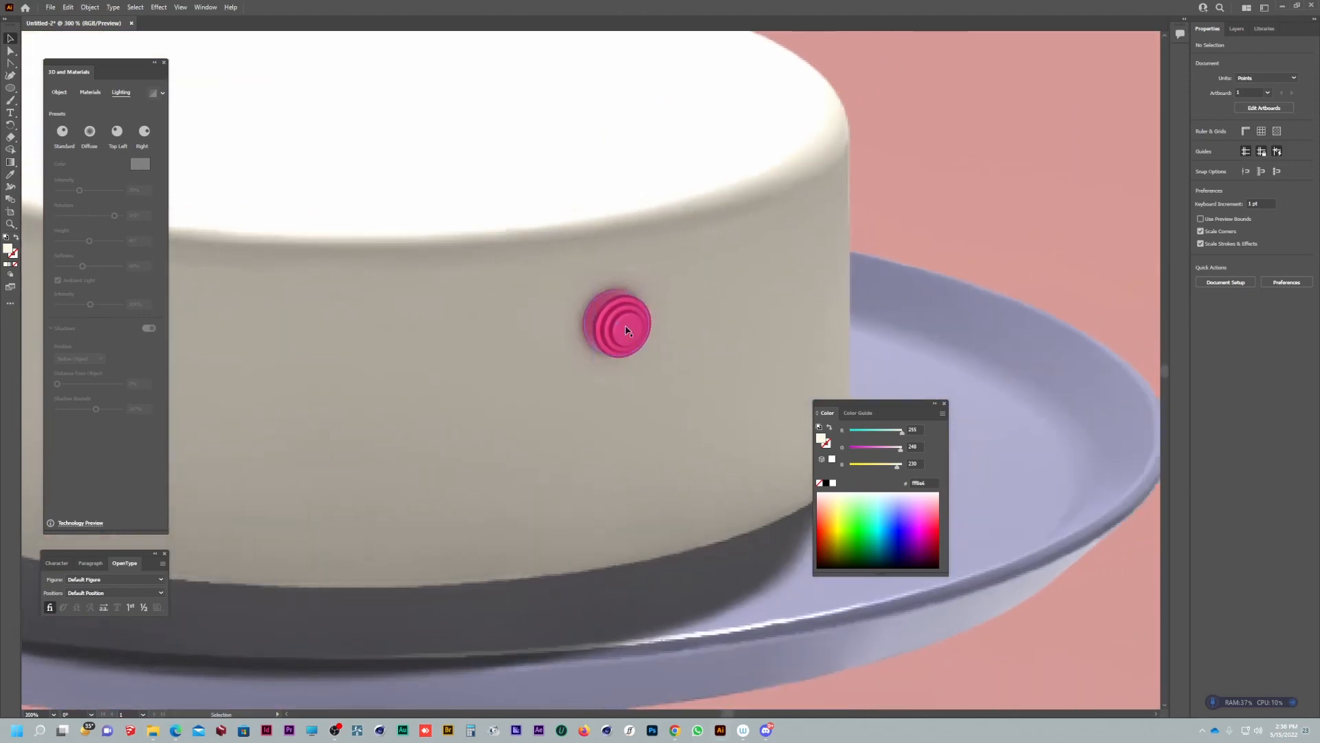
{"action": "left_click_drag", "start_coordinate": [642, 335], "coordinate": [693, 317]}
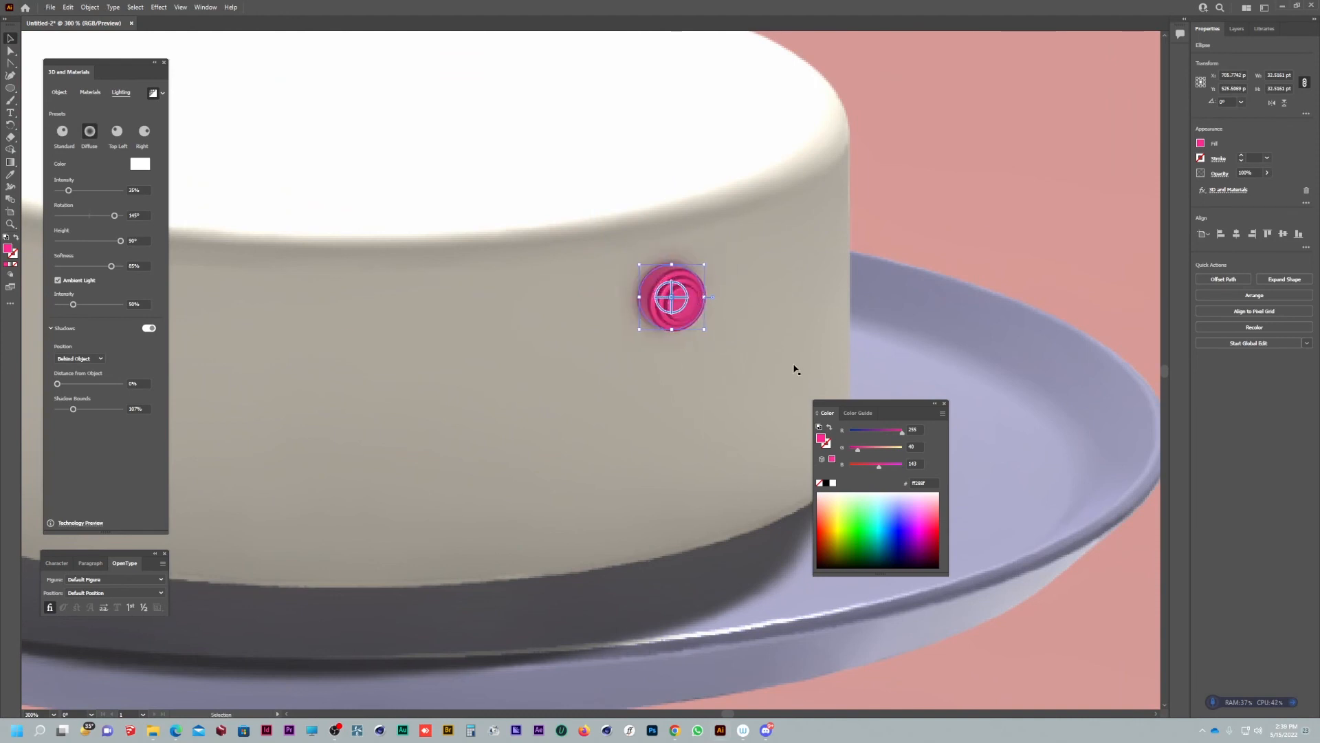
{"action": "scroll", "coordinate": [794, 369], "scroll_direction": "down", "scroll_amount": 2}
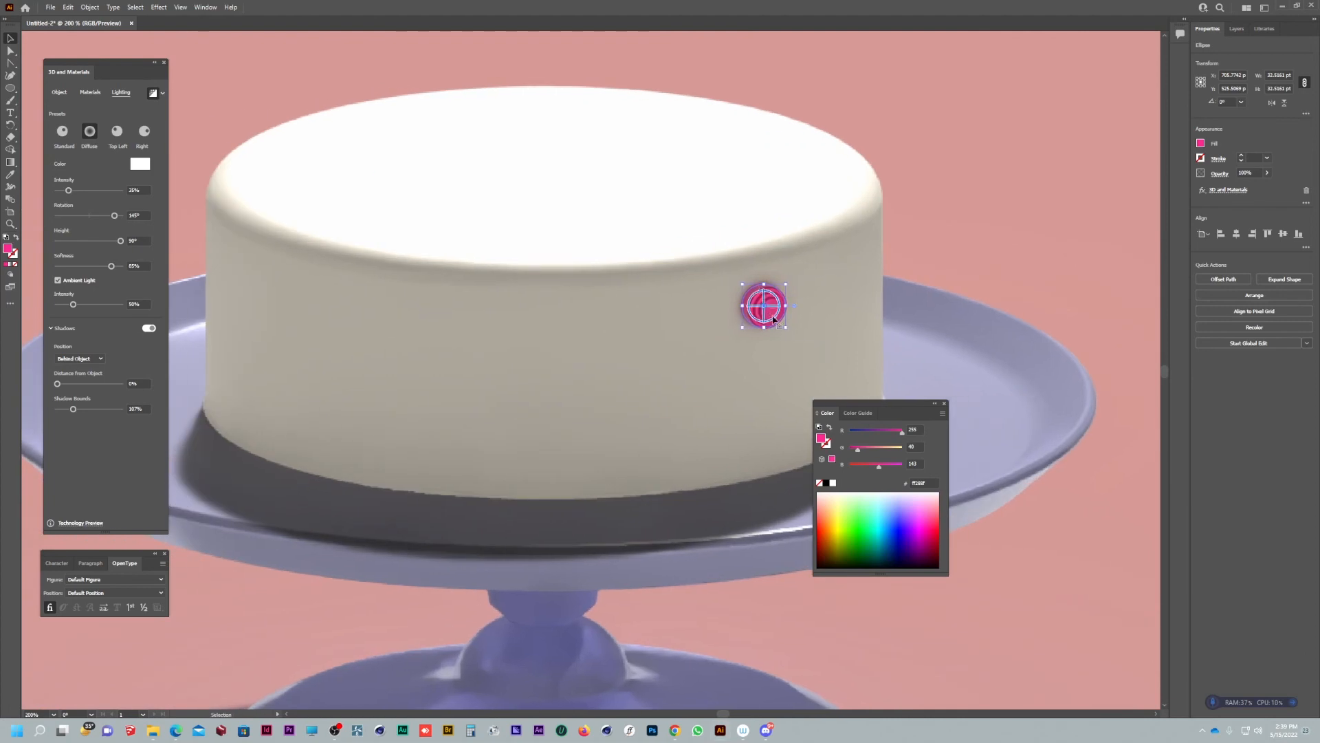
Step: Duplicate the pink dot to the lower middle of the cake's front and set the copy's Y-axis rotation to 0°
{"action": "left_click_drag", "start_coordinate": [759, 319], "coordinate": [539, 427]}
{"action": "scroll", "coordinate": [539, 426], "scroll_direction": "up", "scroll_amount": 3}
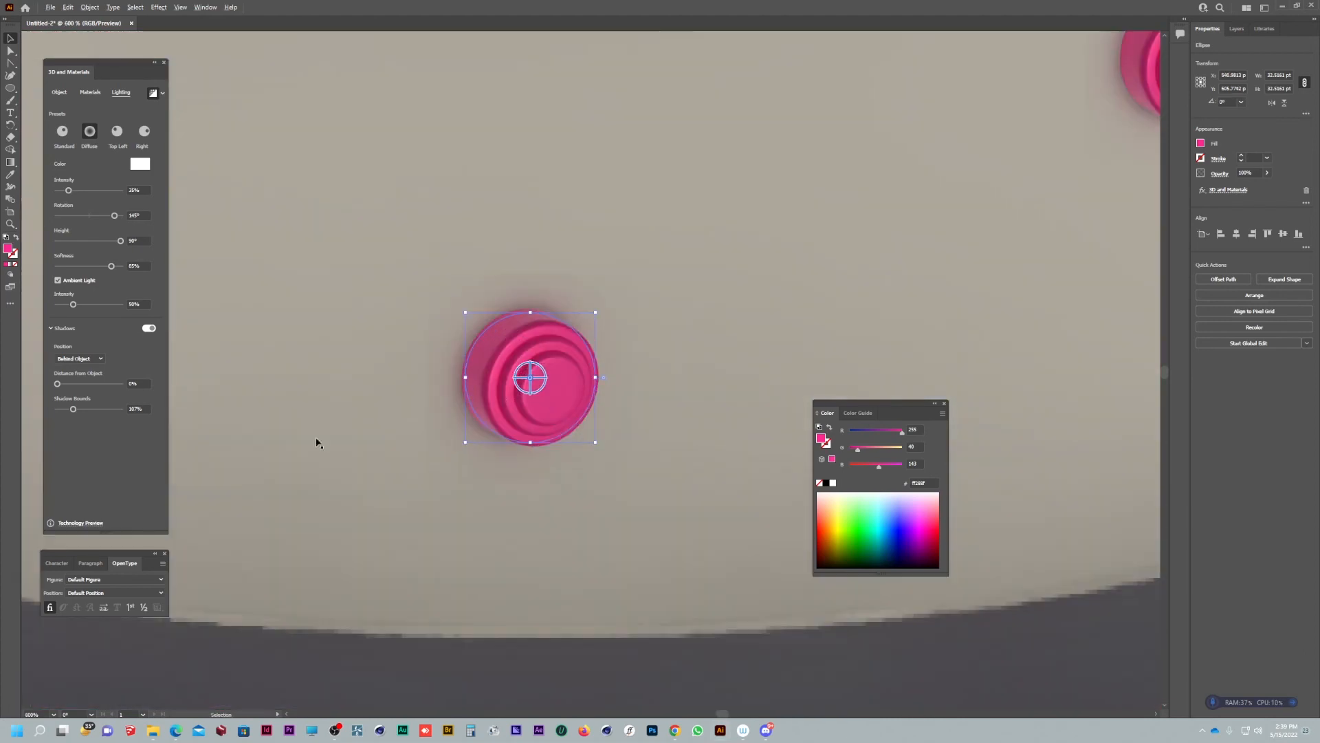
{"action": "left_click", "coordinate": [60, 92]}
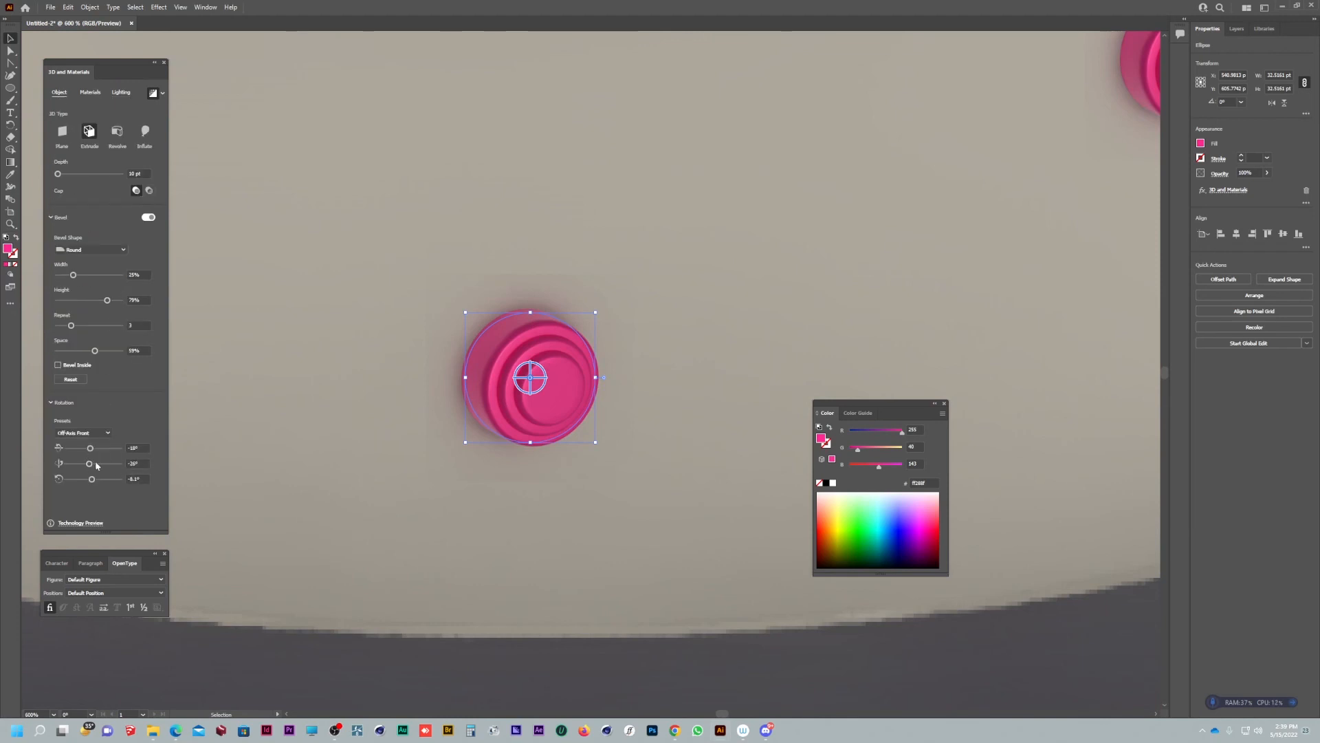
{"action": "left_click_drag", "start_coordinate": [96, 466], "coordinate": [95, 466]}
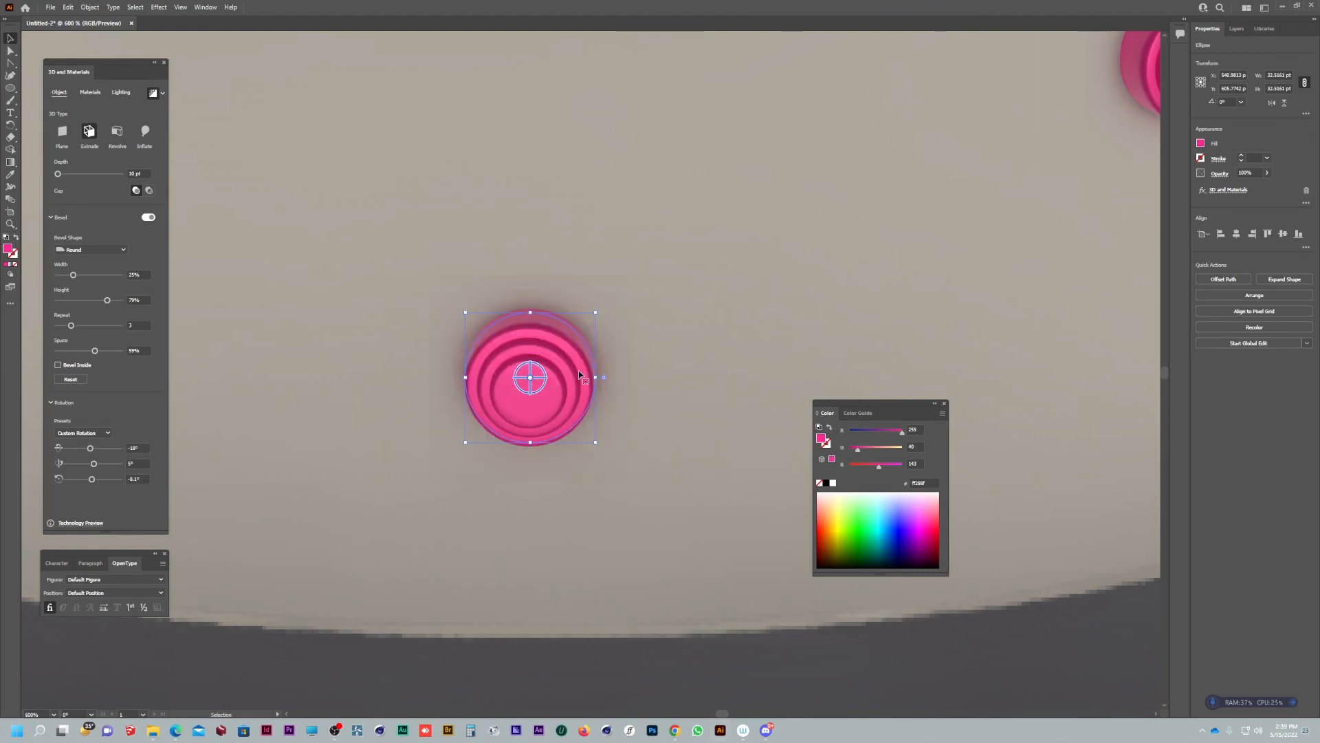
{"action": "scroll", "coordinate": [562, 380], "scroll_direction": "down", "scroll_amount": 5}
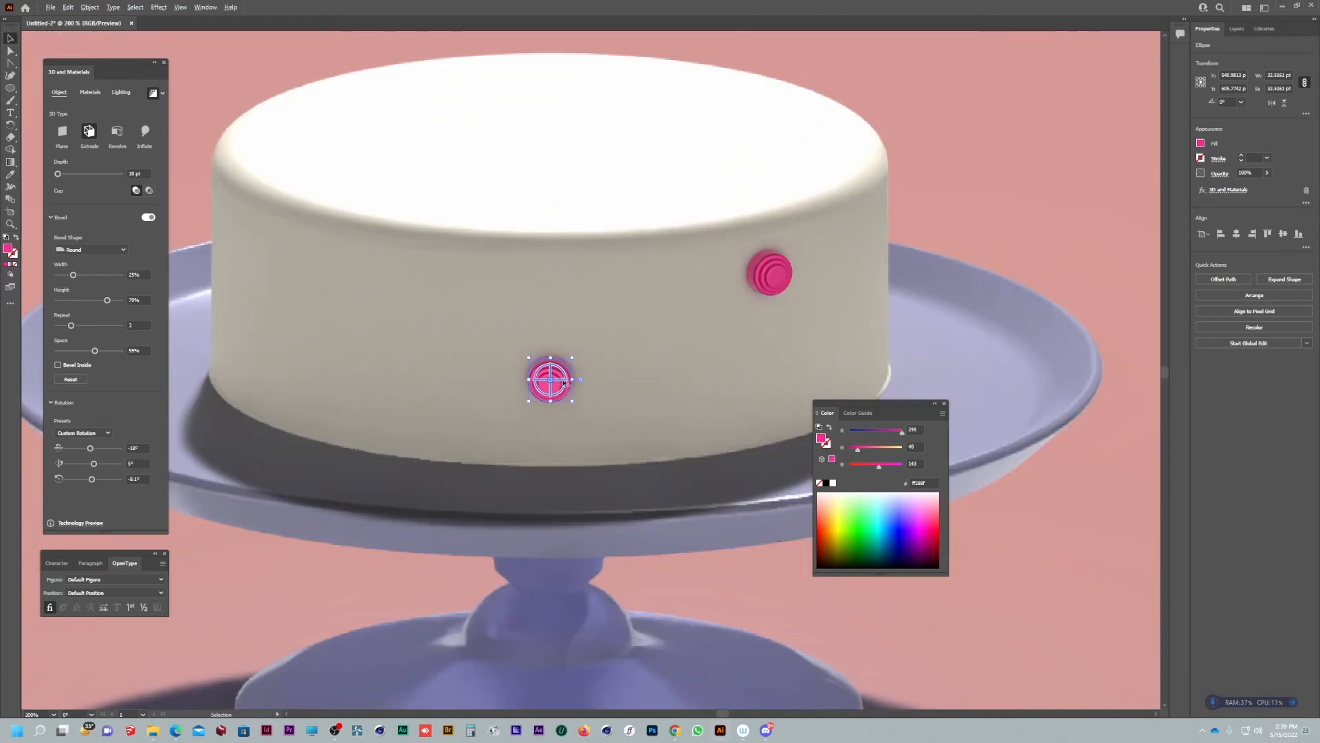
Step: Duplicate the lower middle dot to the cake's left side and set the copy's Y-axis rotation to 23°
{"action": "left_click", "coordinate": [548, 292]}
{"action": "left_click_drag", "start_coordinate": [543, 418], "coordinate": [400, 343]}
{"action": "left_click_drag", "start_coordinate": [94, 463], "coordinate": [98, 467]}
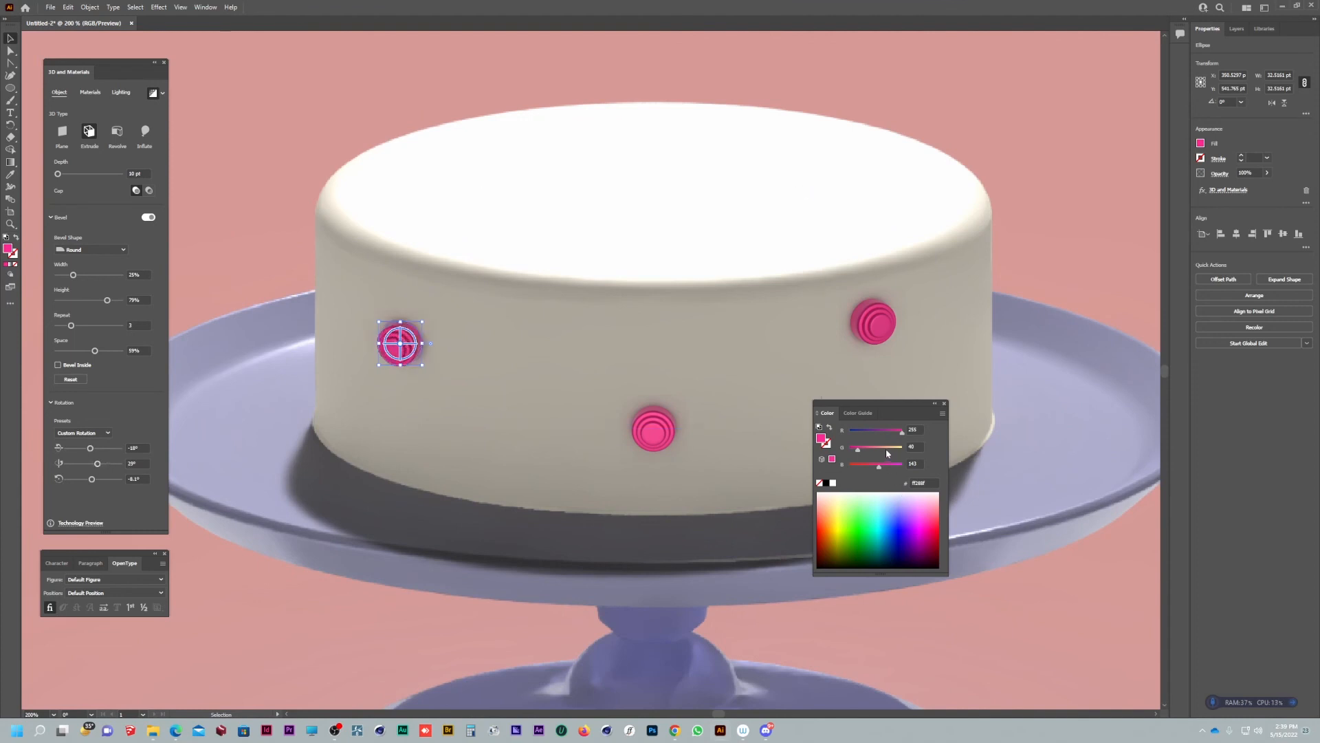
Step: Recolour the left dot yellow by sampling a yellow icing dot in the reference photo
{"action": "scroll", "coordinate": [696, 331], "scroll_direction": "down", "scroll_amount": 2}
{"action": "left_click_drag", "start_coordinate": [899, 283], "coordinate": [592, 316]}
{"action": "key", "text": "i"}
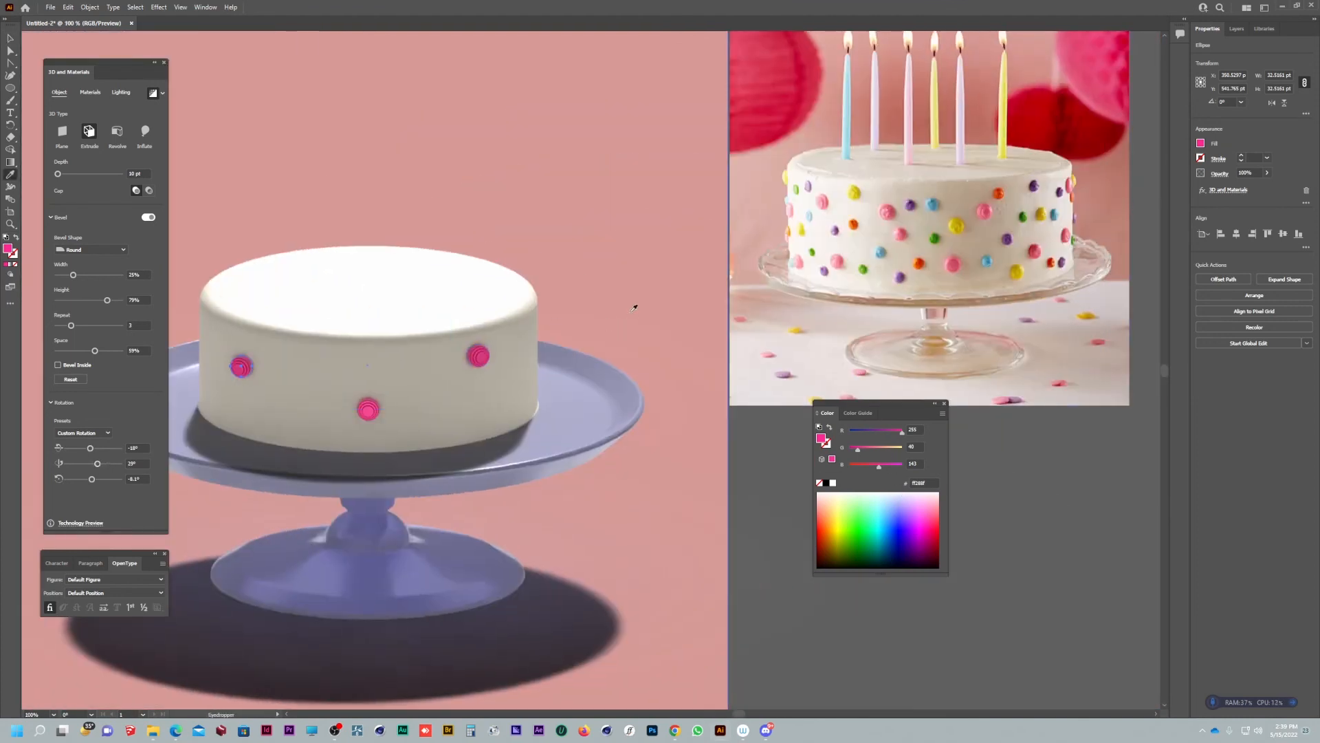
{"action": "left_click", "coordinate": [857, 186]}
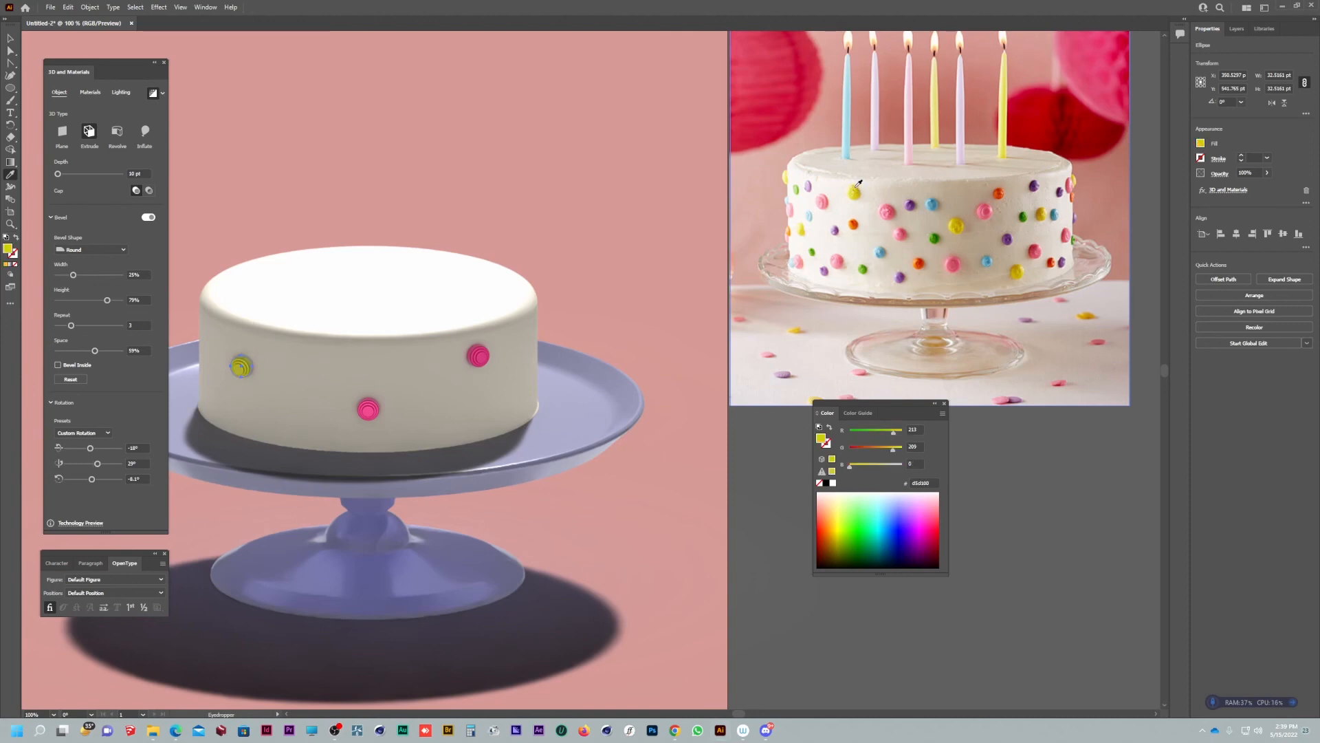
{"action": "key", "text": "v"}
Step: Recolour the lower middle dot blue by sampling a blue icing dot in the reference photo, and deselect it
{"action": "left_click", "coordinate": [368, 409]}
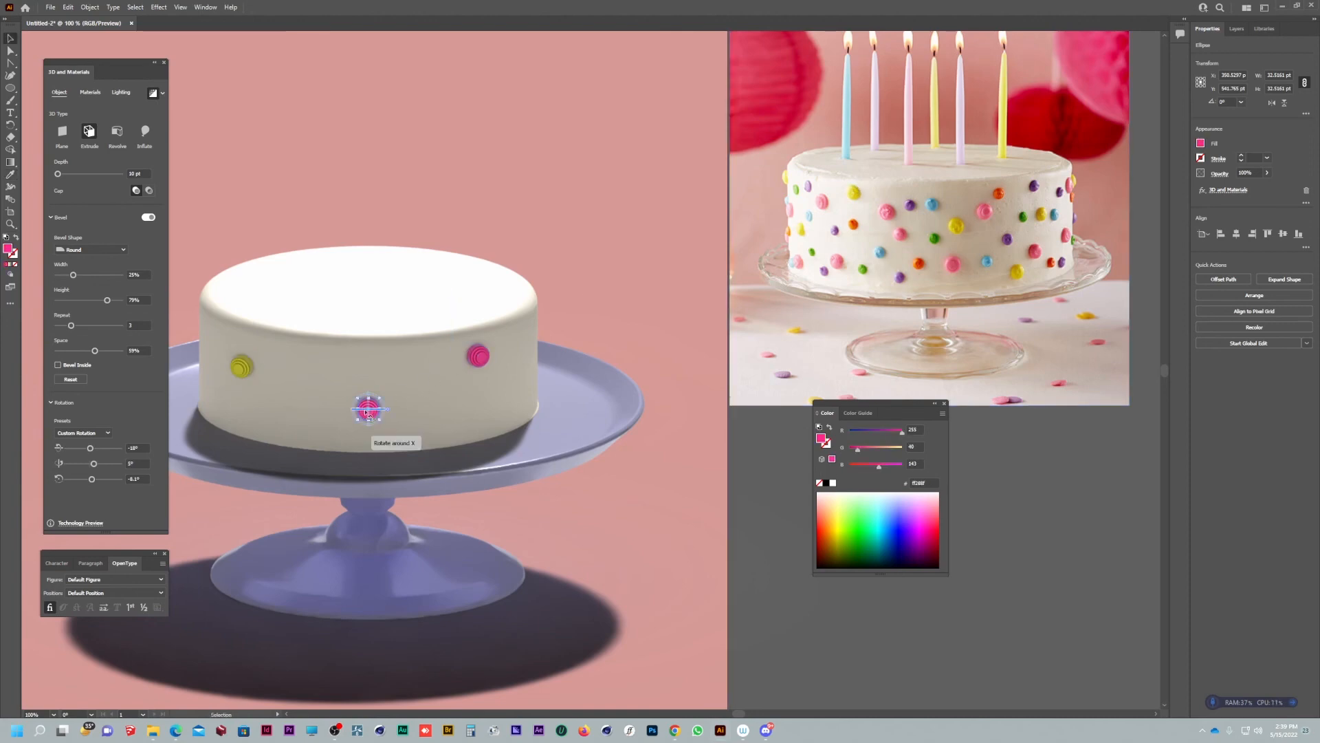
{"action": "key", "text": "i"}
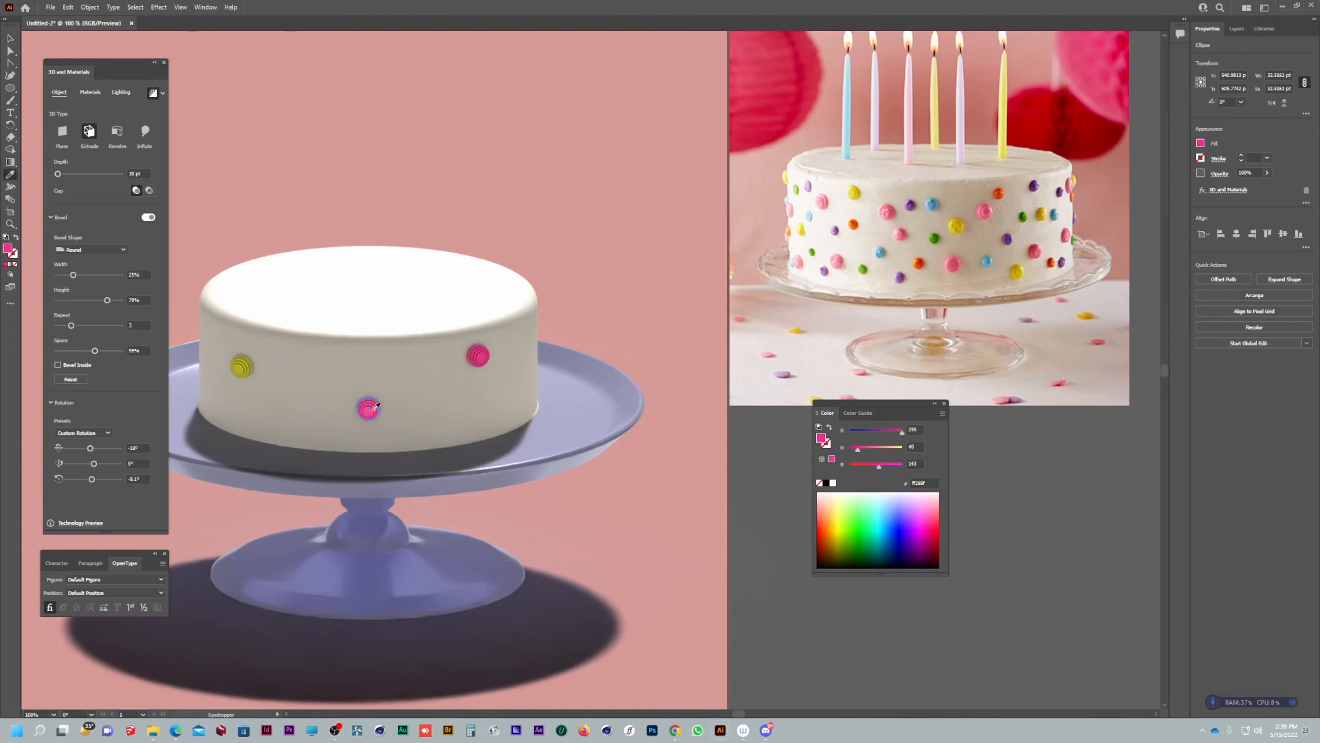
{"action": "left_click", "coordinate": [988, 257]}
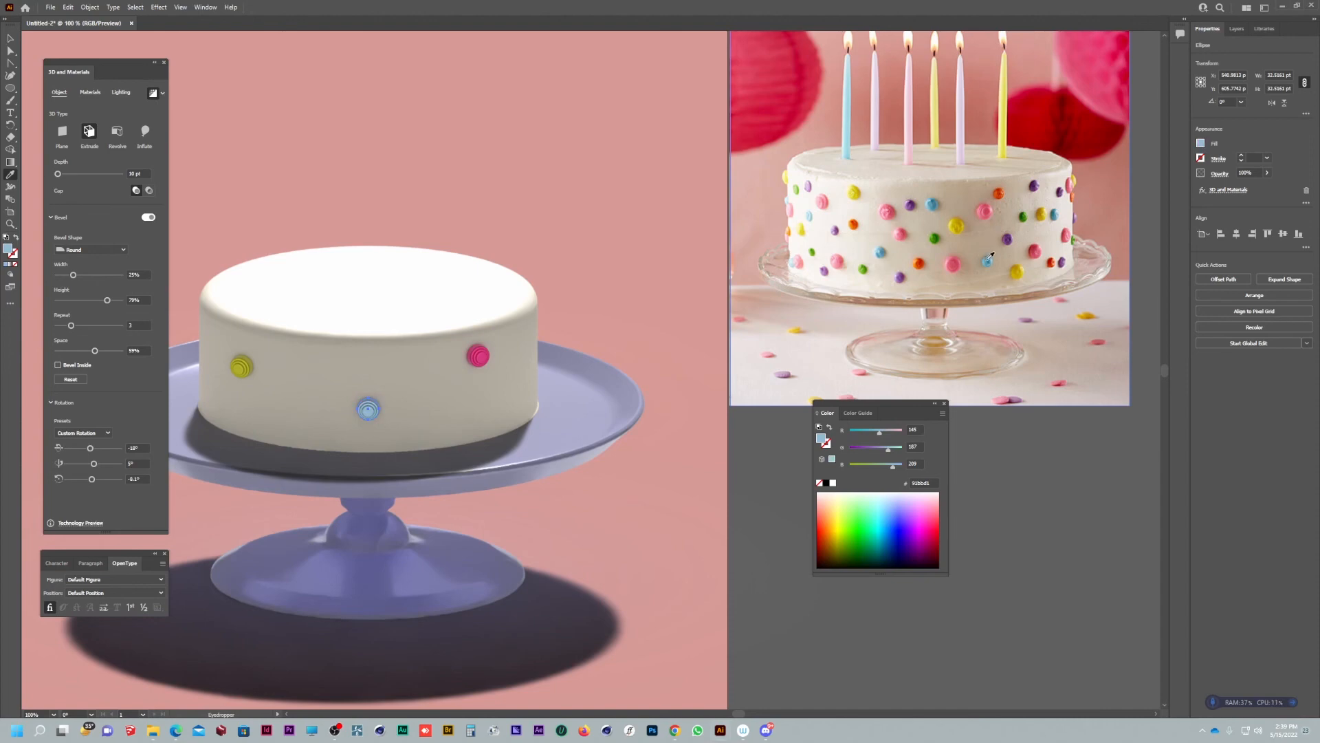
{"action": "left_click", "coordinate": [989, 255]}
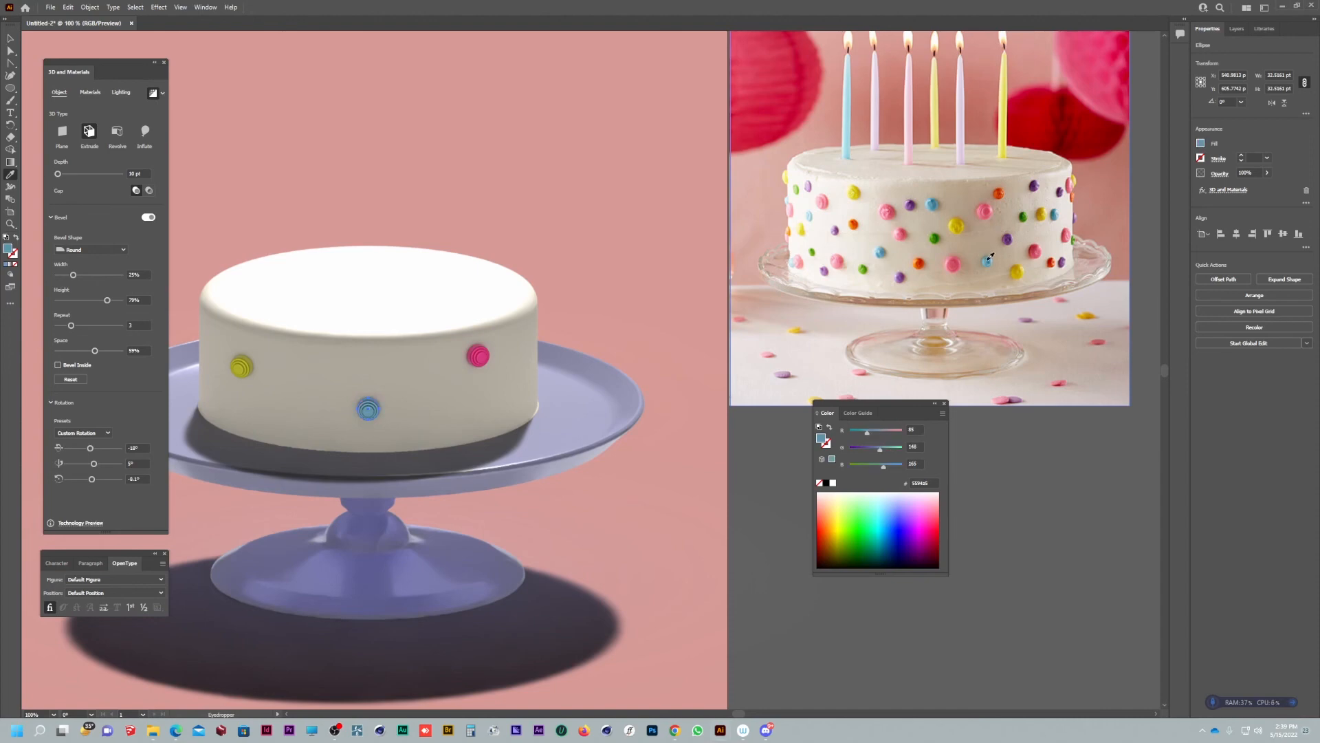
{"action": "left_click", "coordinate": [988, 260]}
{"action": "key", "text": "v"}
{"action": "left_click", "coordinate": [768, 461]}
Step: Duplicate the blue dot up and to the left, between it and the yellow dot, and recolour the copy purple
{"action": "left_click_drag", "start_coordinate": [383, 378], "coordinate": [438, 398]}
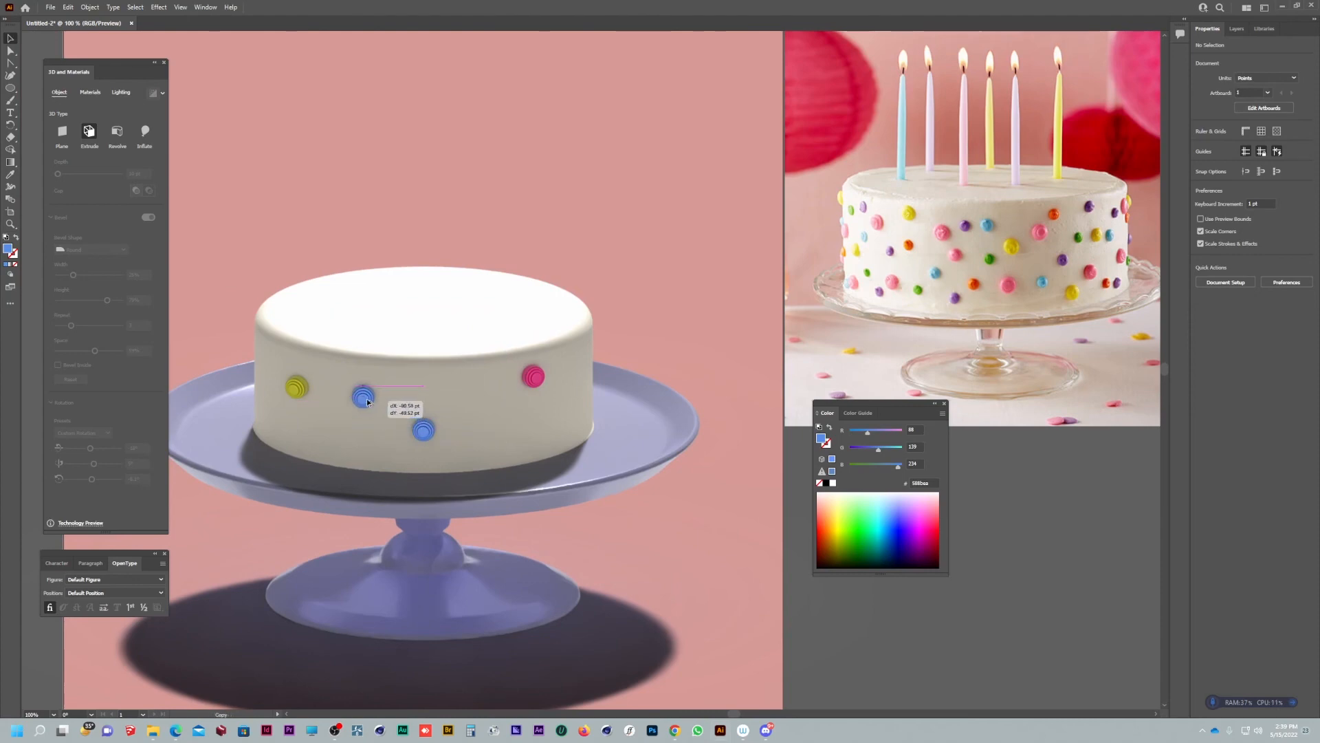
{"action": "left_click_drag", "start_coordinate": [378, 413], "coordinate": [309, 391]}
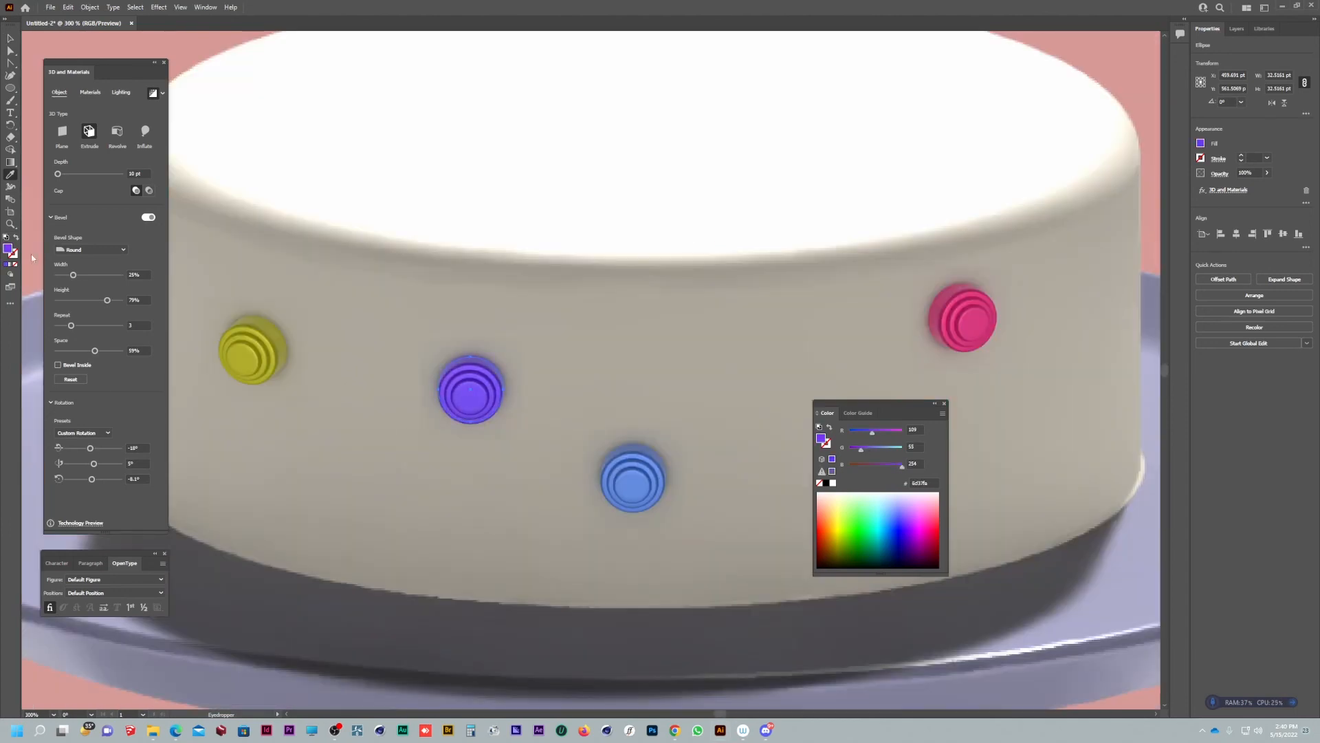
{"action": "key", "text": "v"}
Step: Copy the purple and yellow dots to free spots on the cake's left side, and save the document as Untitled-2.ai
{"action": "left_click_drag", "start_coordinate": [460, 400], "coordinate": [323, 478]}
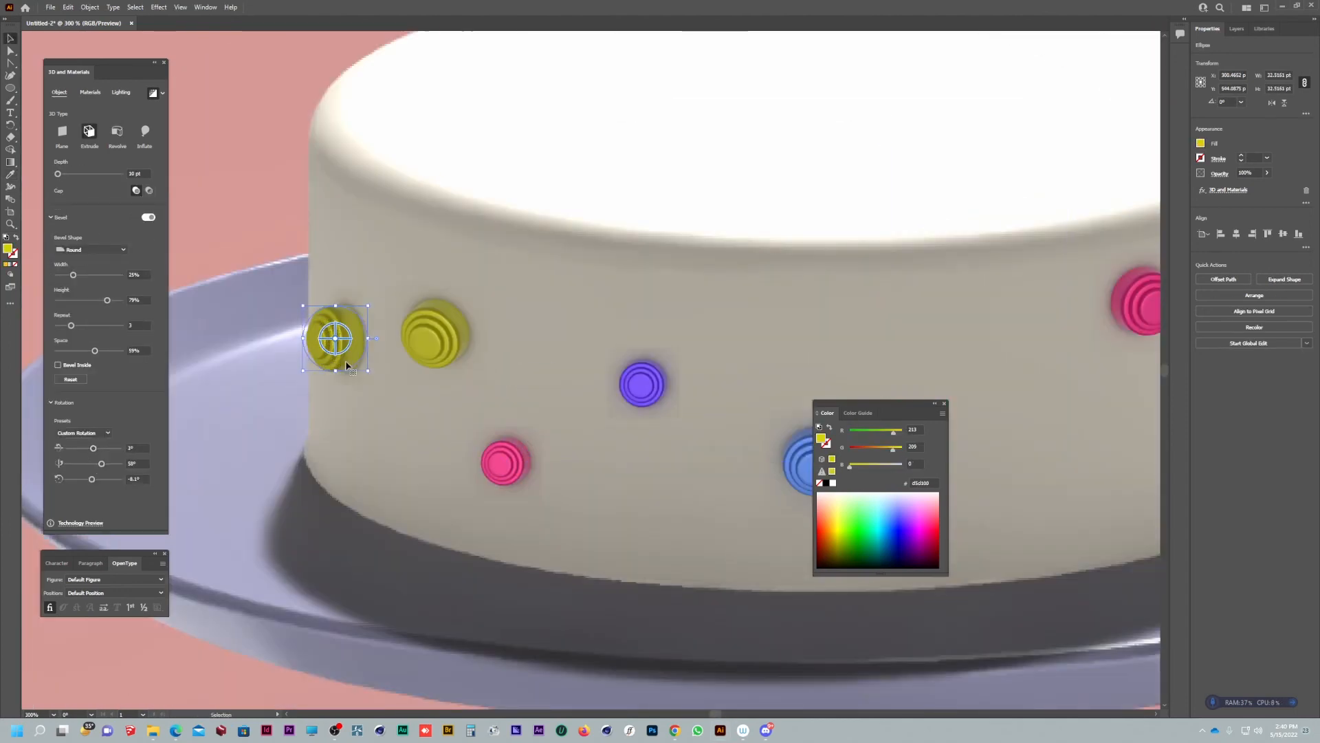
{"action": "left_click_drag", "start_coordinate": [333, 335], "coordinate": [319, 231]}
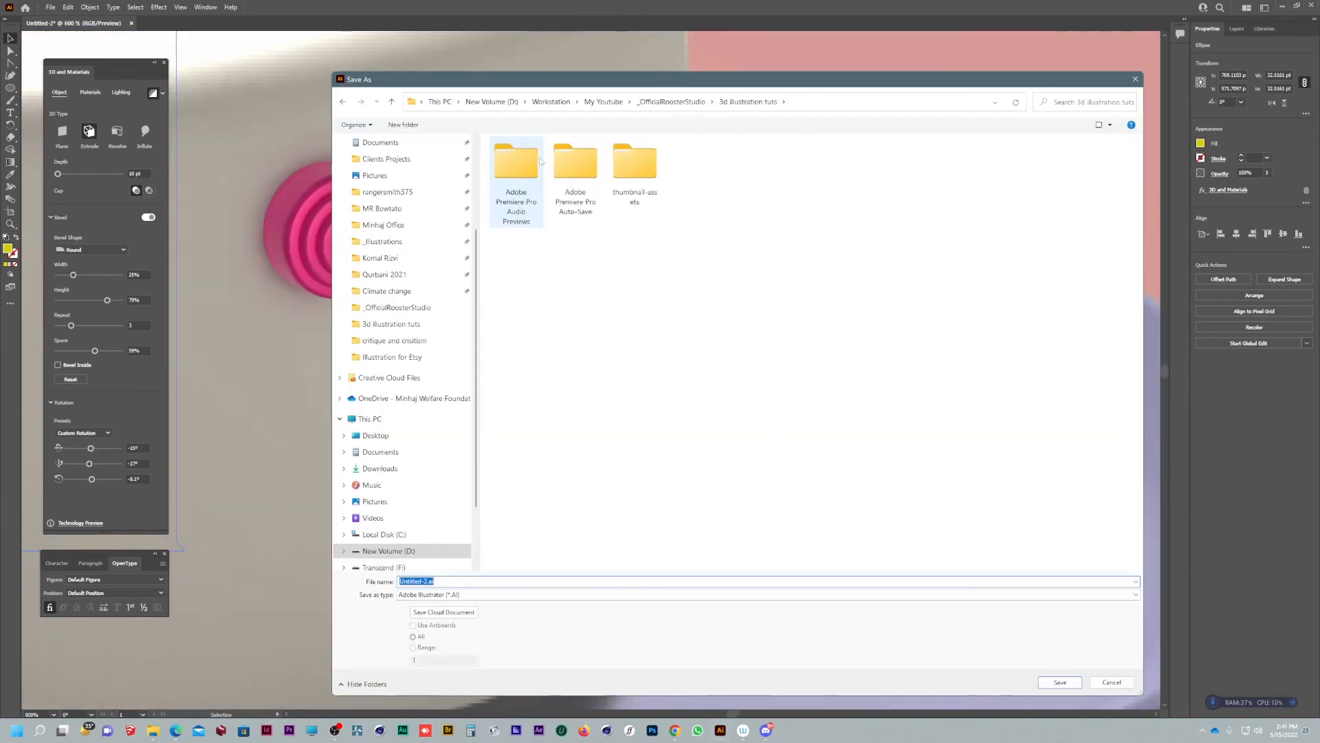
{"action": "key", "text": "Return"}
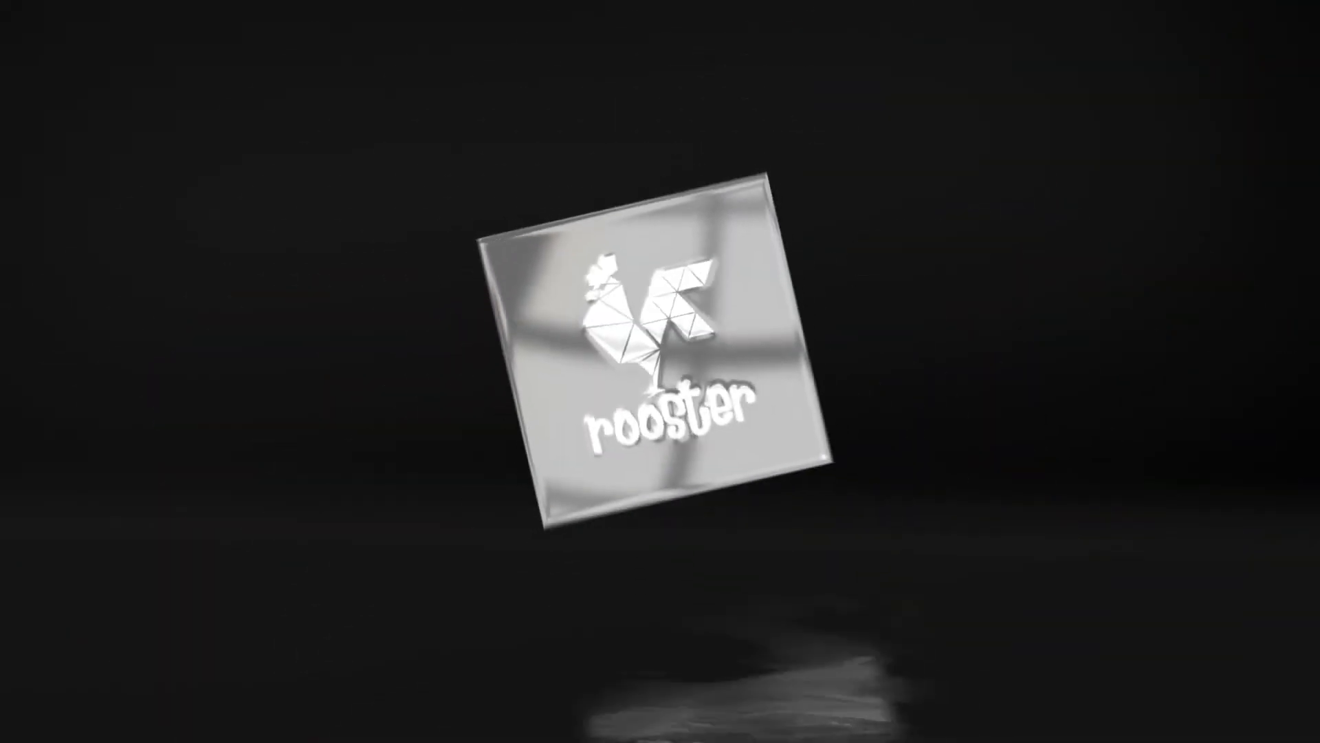